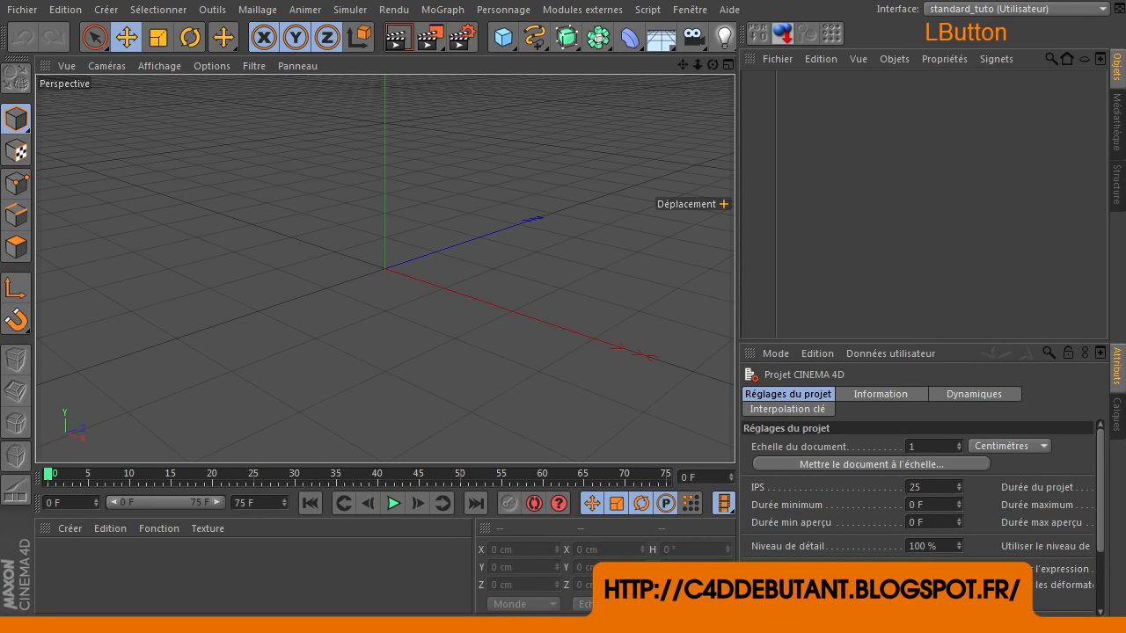
{"action": "left_click", "coordinate": [864, 243]}
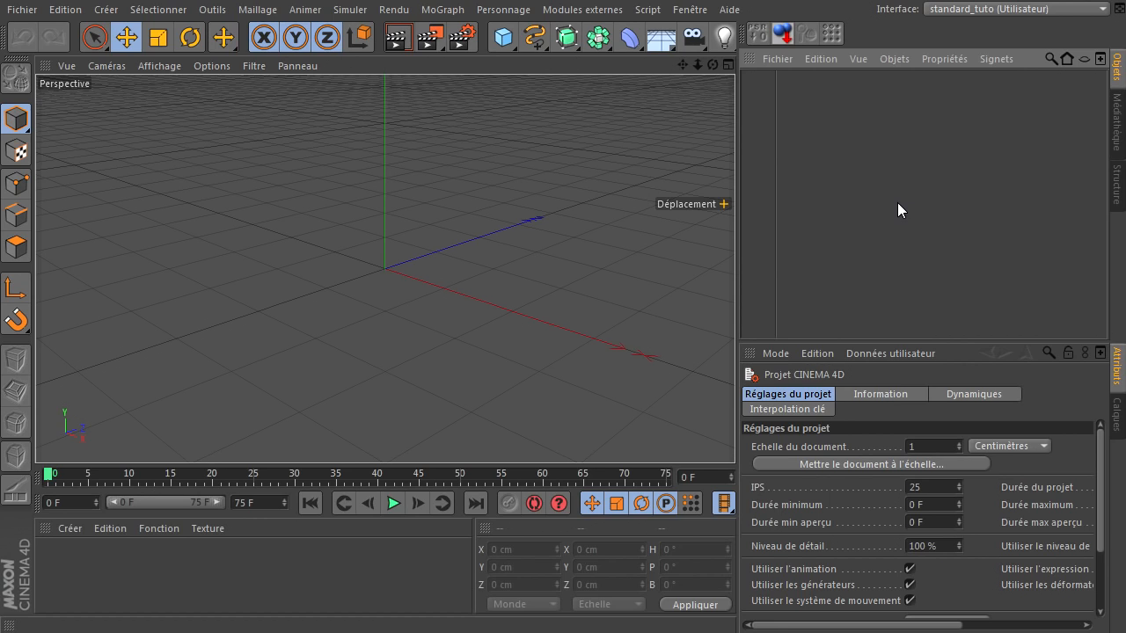
{"action": "left_click_drag", "start_coordinate": [698, 64], "coordinate": [734, 431]}
{"action": "left_click", "coordinate": [594, 144]}
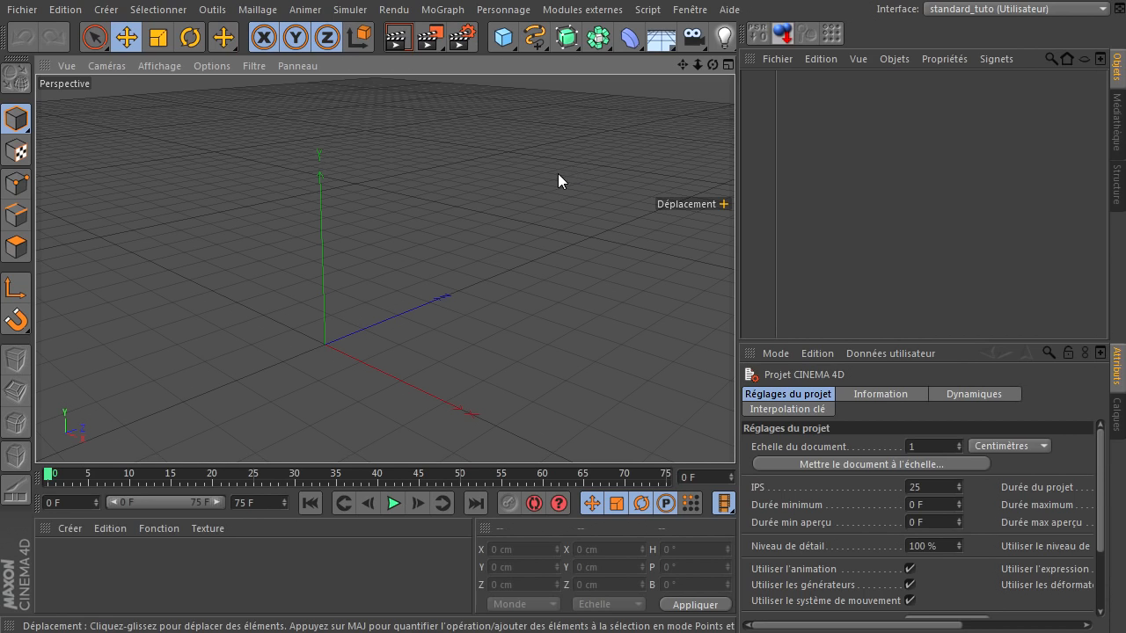
{"action": "left_click", "coordinate": [522, 243]}
Step: Add a Pyramid primitive and set its orientation to +Z
{"action": "left_click", "coordinate": [504, 39]}
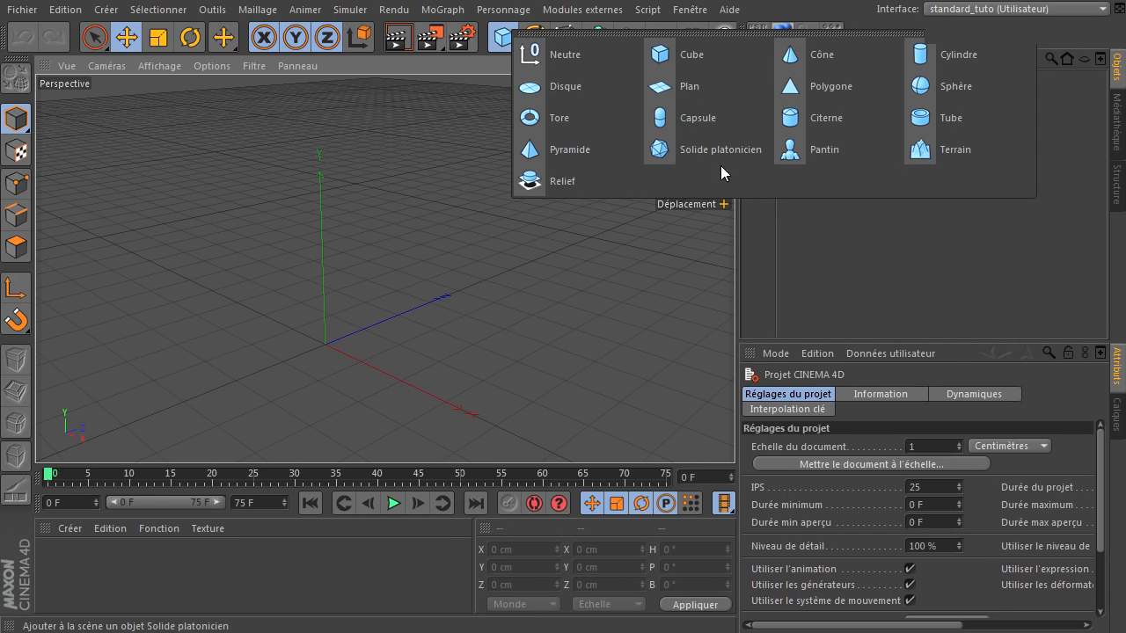
{"action": "left_click", "coordinate": [585, 146]}
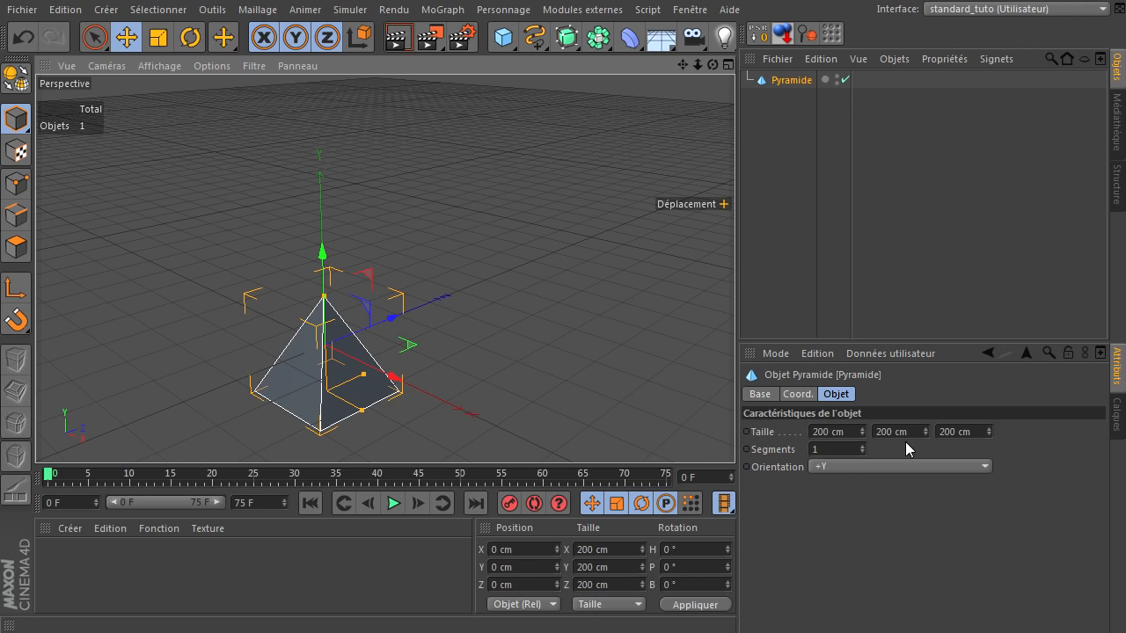
{"action": "left_click", "coordinate": [848, 466]}
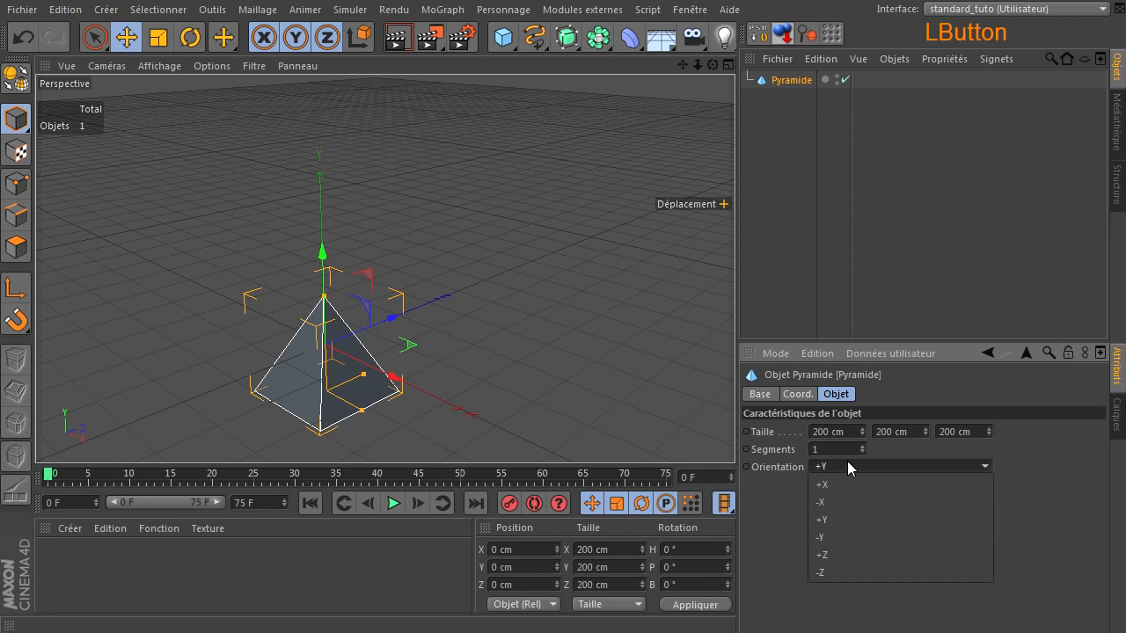
{"action": "left_click", "coordinate": [838, 554]}
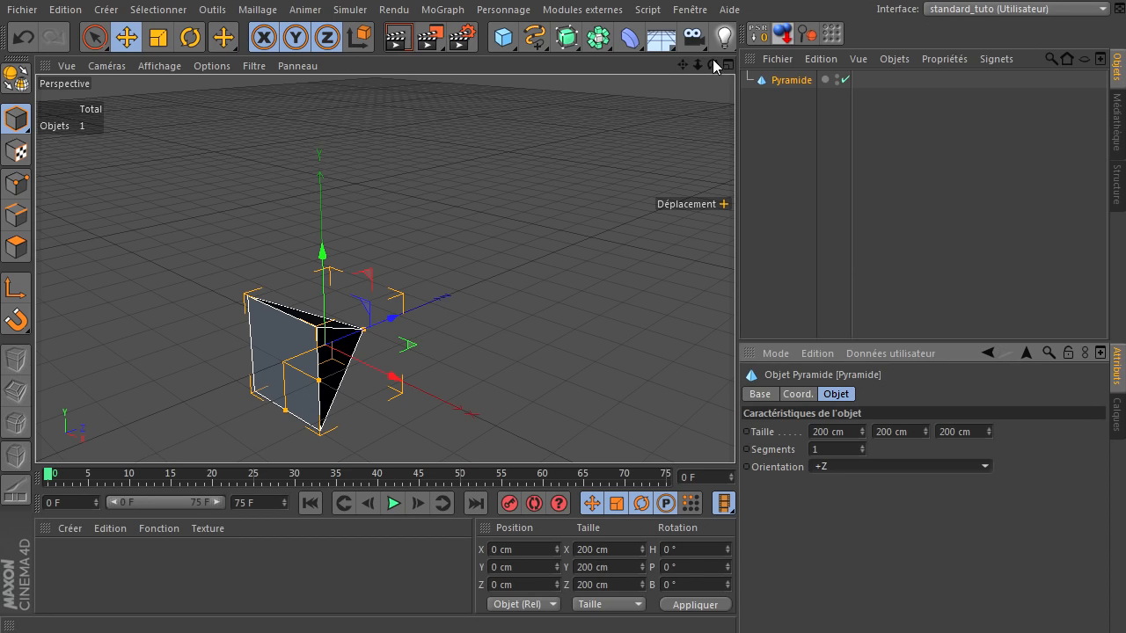
Step: Set the pyramid's size to 20 cm, 50 cm and 20 cm
{"action": "left_click_drag", "start_coordinate": [712, 64], "coordinate": [735, 431]}
{"action": "left_click_drag", "start_coordinate": [680, 67], "coordinate": [735, 431]}
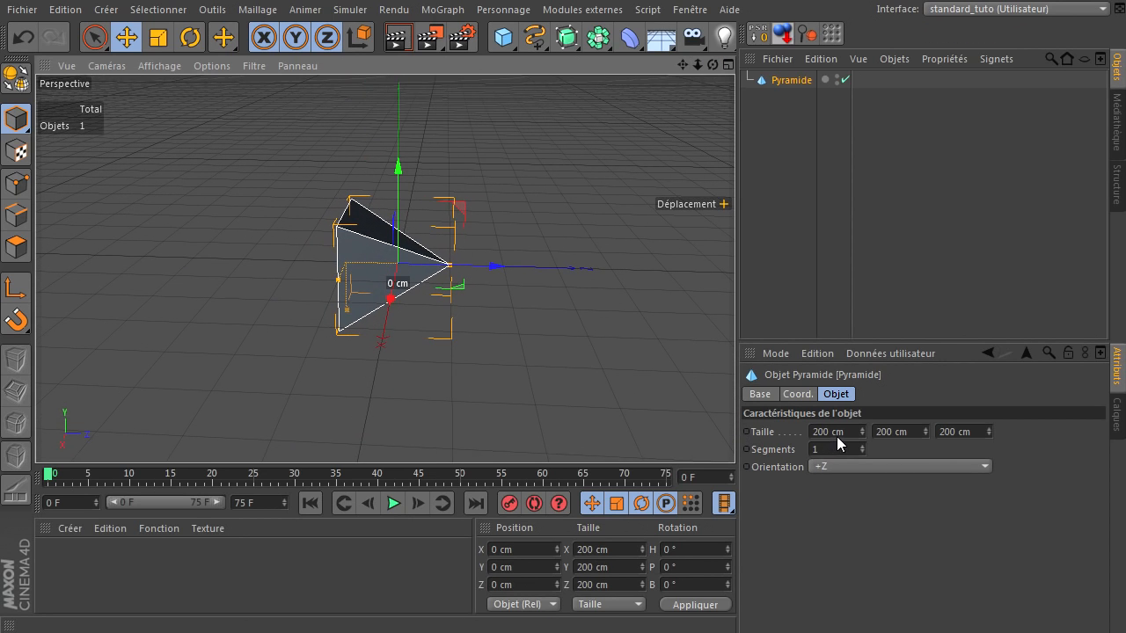
{"action": "left_click", "coordinate": [909, 433]}
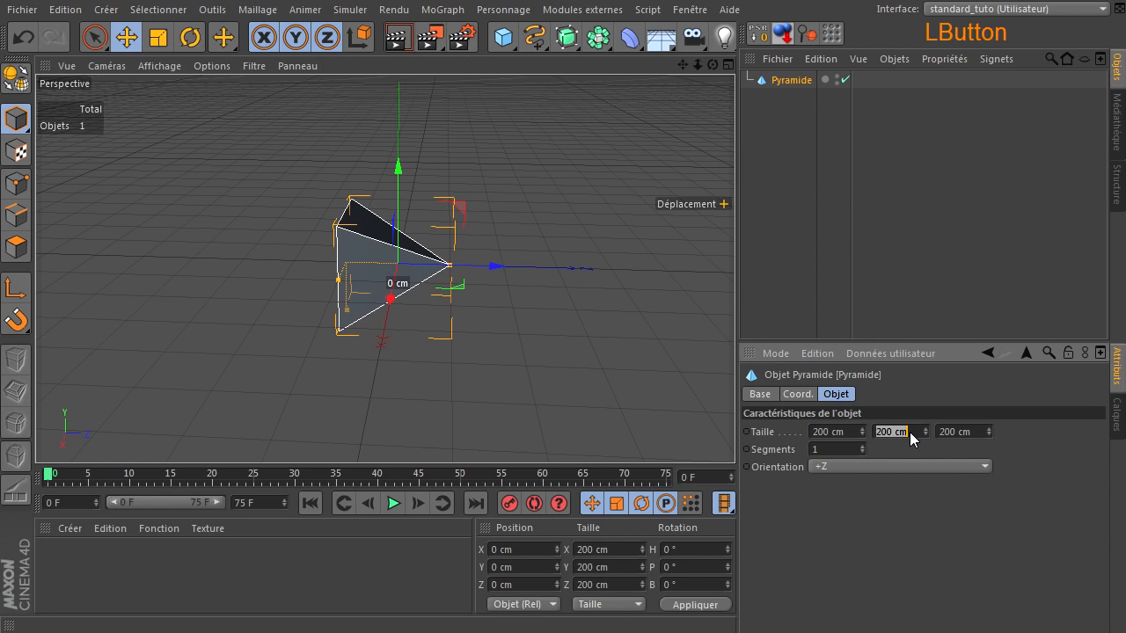
{"action": "type", "text": "50"}
{"action": "key", "text": "Return"}
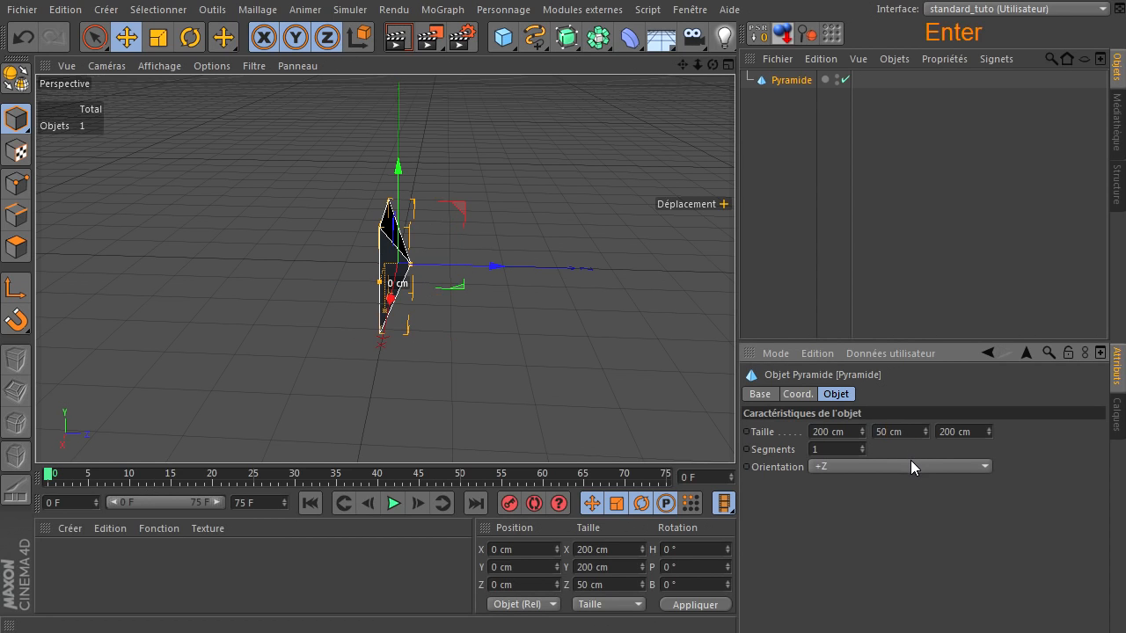
{"action": "left_click", "coordinate": [853, 432]}
{"action": "type", "text": "20"}
{"action": "key", "text": "Return"}
{"action": "left_click", "coordinate": [976, 435]}
{"action": "type", "text": "20"}
{"action": "key", "text": "Return"}
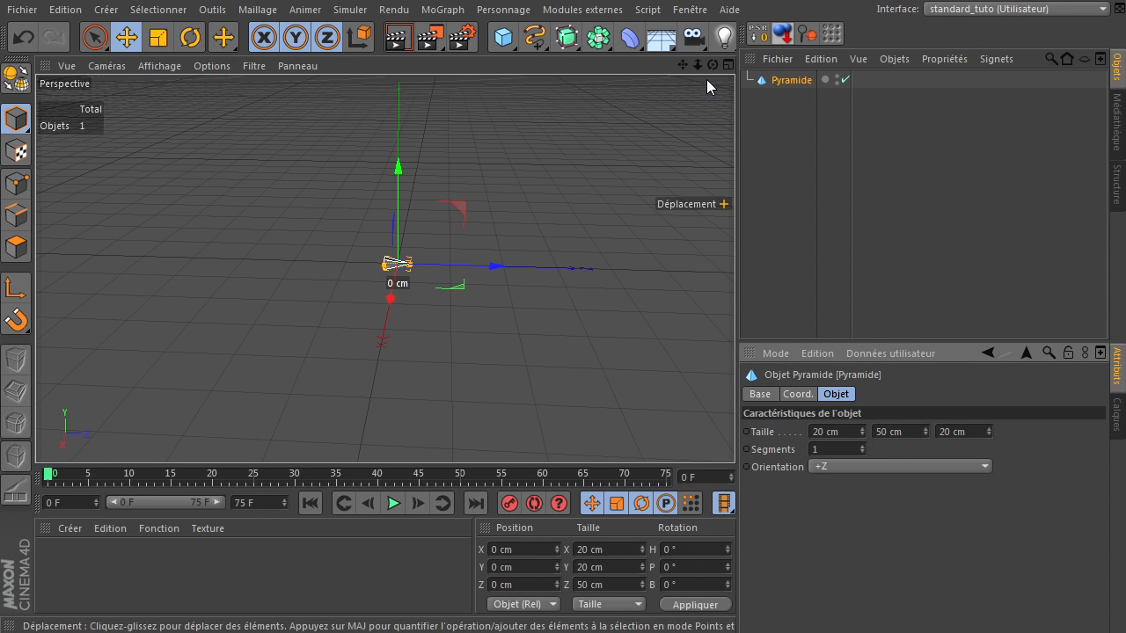
Step: Deselect the pyramid and set the perspective view's display to Gouraud shading with lines
{"action": "left_click", "coordinate": [595, 247]}
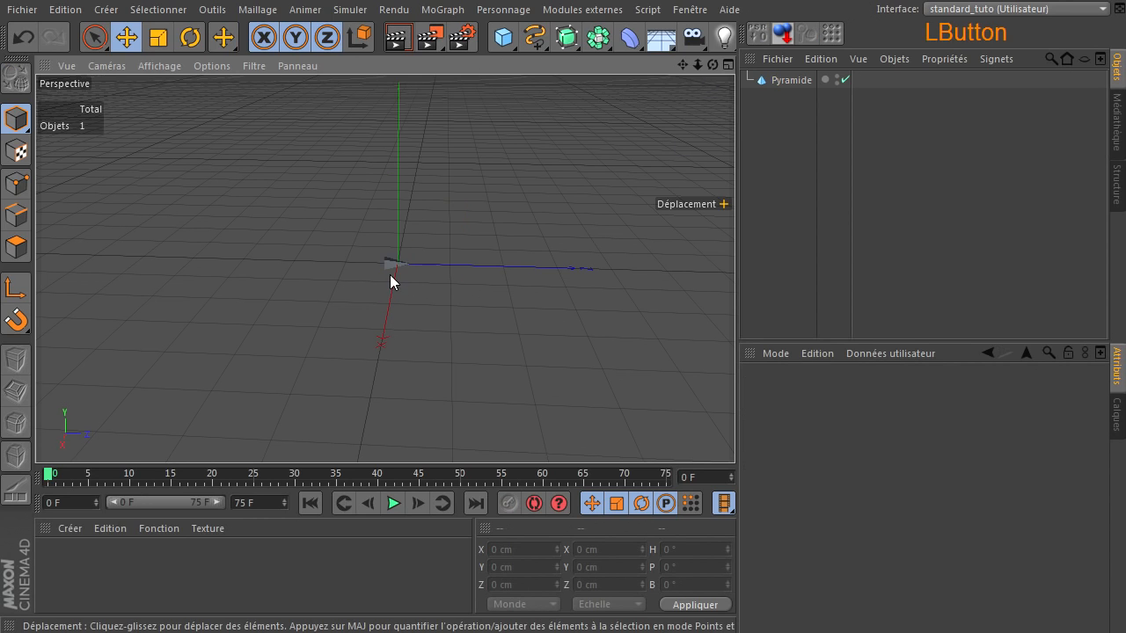
{"action": "scroll", "coordinate": [390, 275], "scroll_direction": "up", "scroll_amount": 4}
{"action": "left_click", "coordinate": [161, 70]}
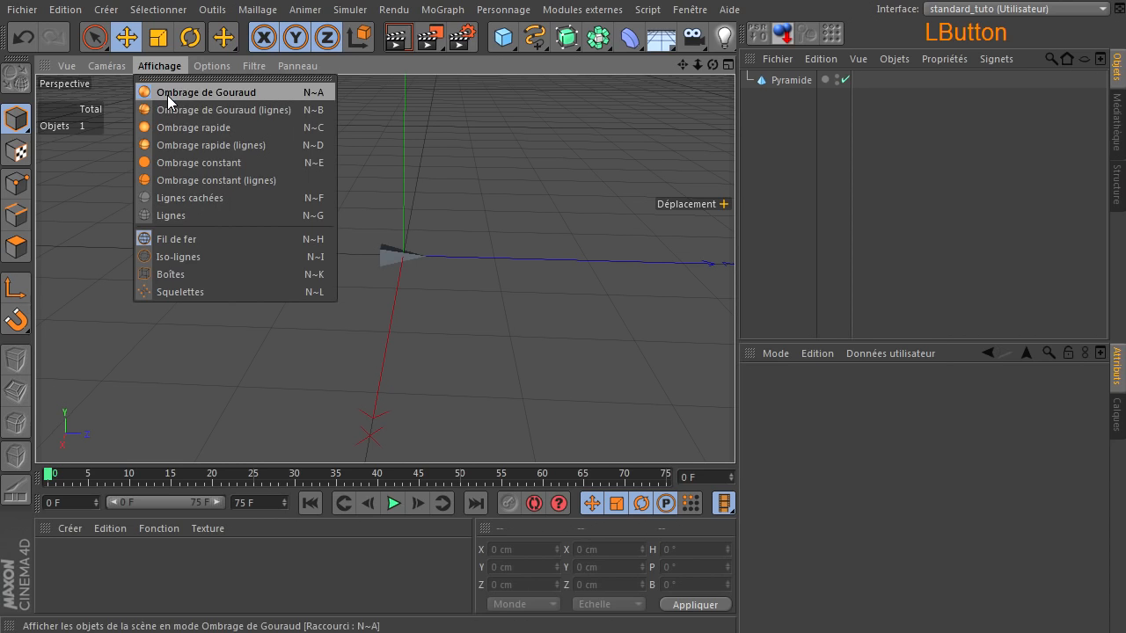
{"action": "left_click", "coordinate": [166, 108]}
{"action": "scroll", "coordinate": [392, 276], "scroll_direction": "up", "scroll_amount": 3}
{"action": "scroll", "coordinate": [403, 275], "scroll_direction": "up", "scroll_amount": 2}
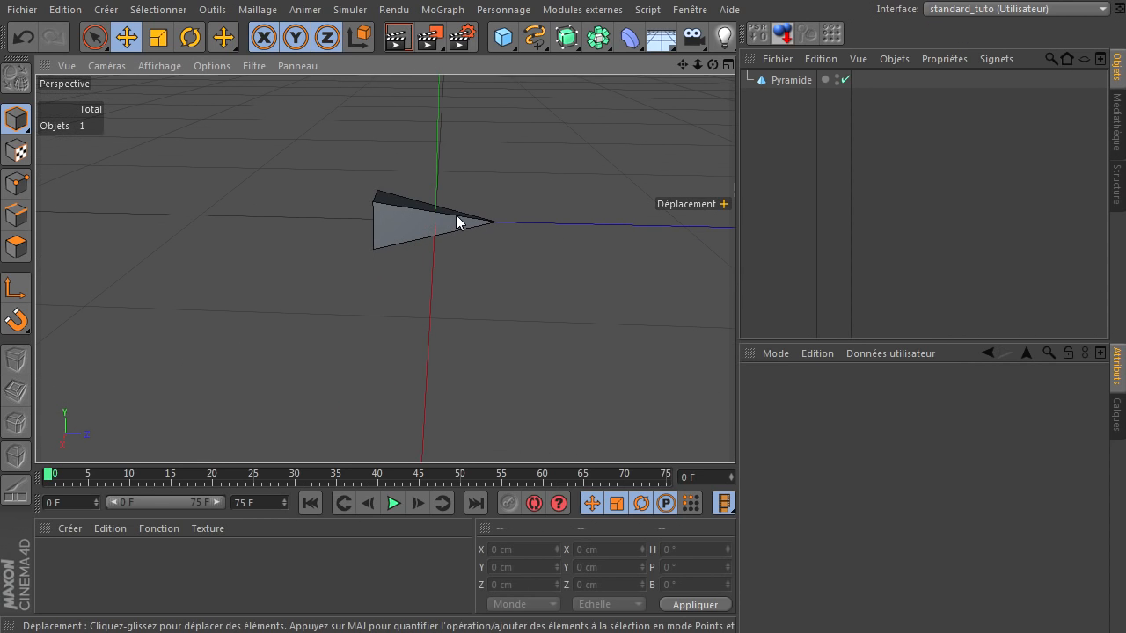
Step: Set the pyramid's size to 30 cm, 60 cm and 30 cm
{"action": "left_click", "coordinate": [802, 81]}
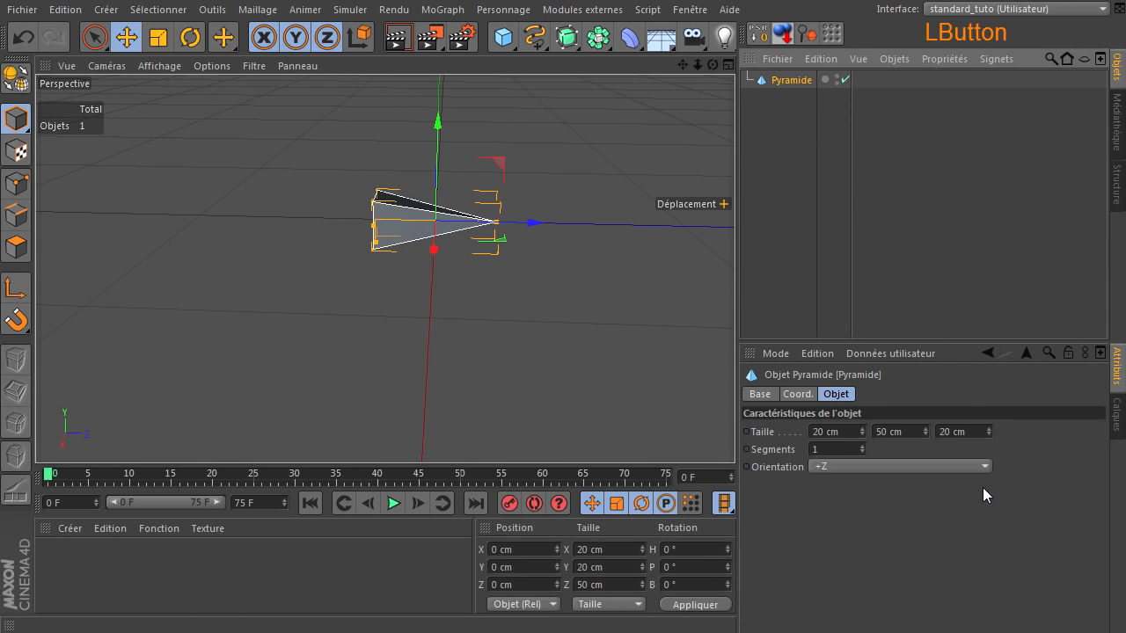
{"action": "left_click", "coordinate": [916, 433]}
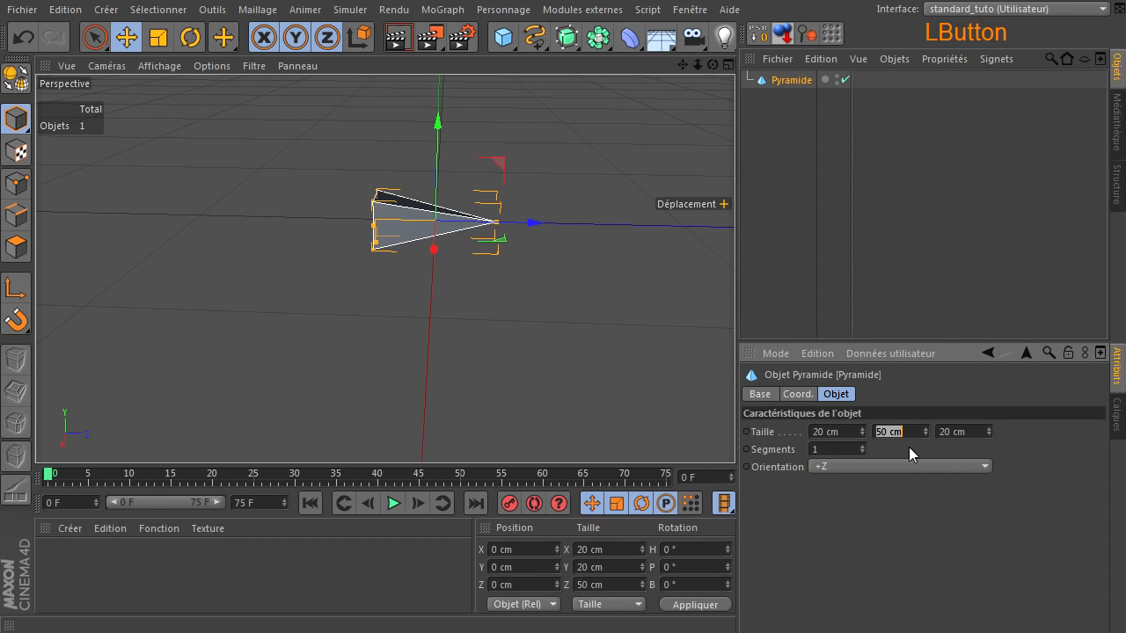
{"action": "type", "text": "60"}
{"action": "left_click", "coordinate": [964, 429]}
{"action": "type", "text": "30"}
{"action": "left_click", "coordinate": [845, 431]}
{"action": "type", "text": "30"}
{"action": "key", "text": "Return"}
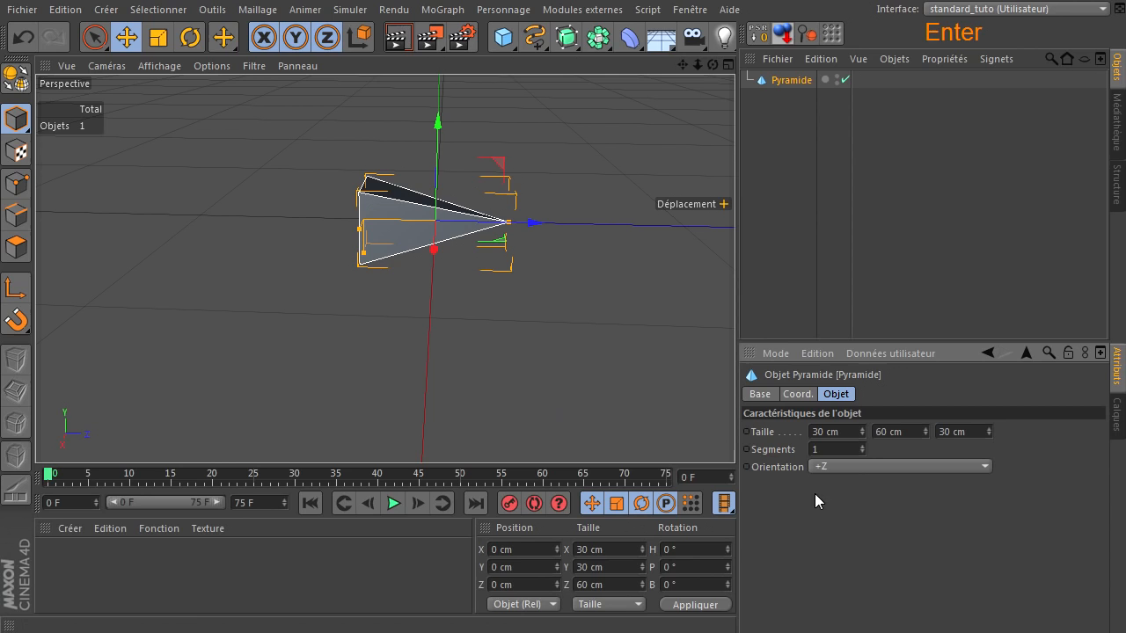
Step: Make the pyramid editable and select its two opposite side faces in polygon mode with the selection brush
{"action": "left_click", "coordinate": [14, 85]}
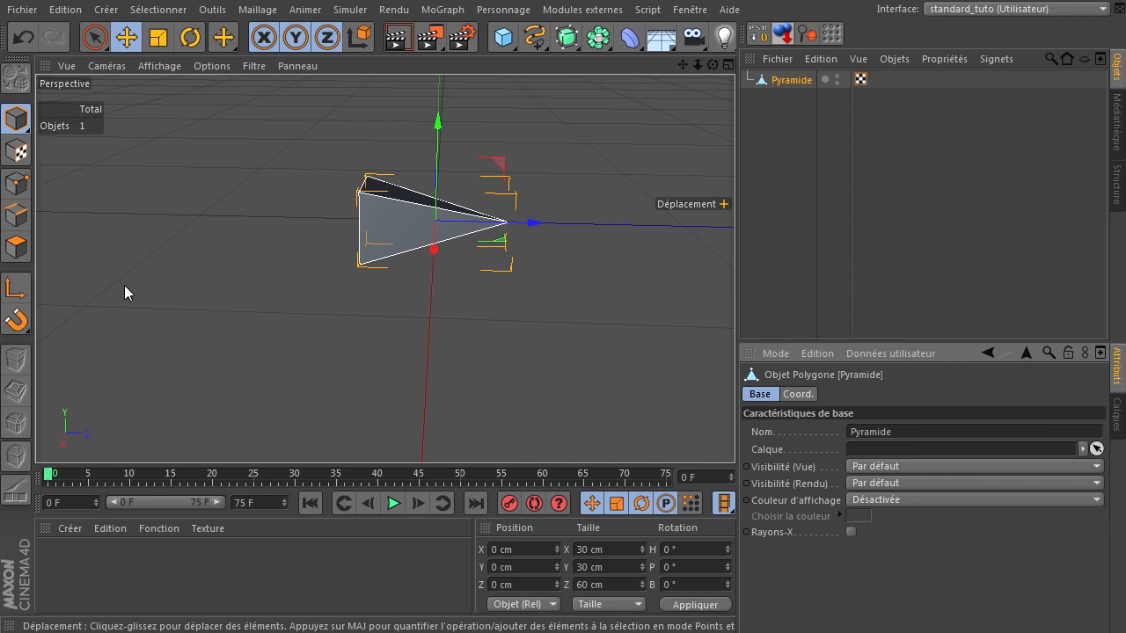
{"action": "left_click", "coordinate": [17, 248]}
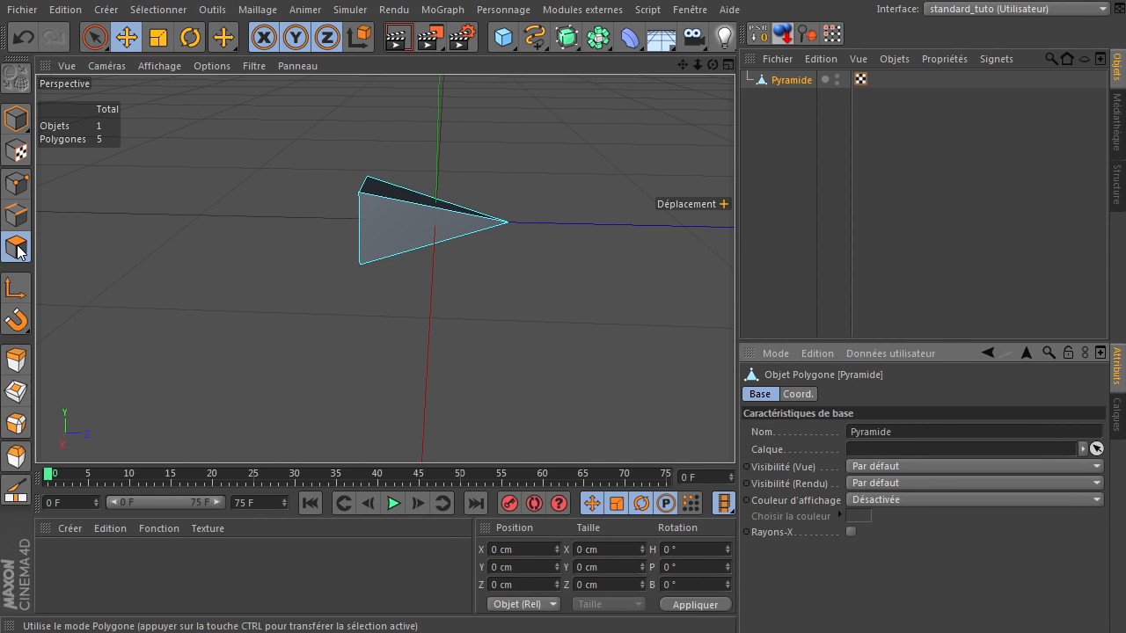
{"action": "left_click", "coordinate": [95, 37]}
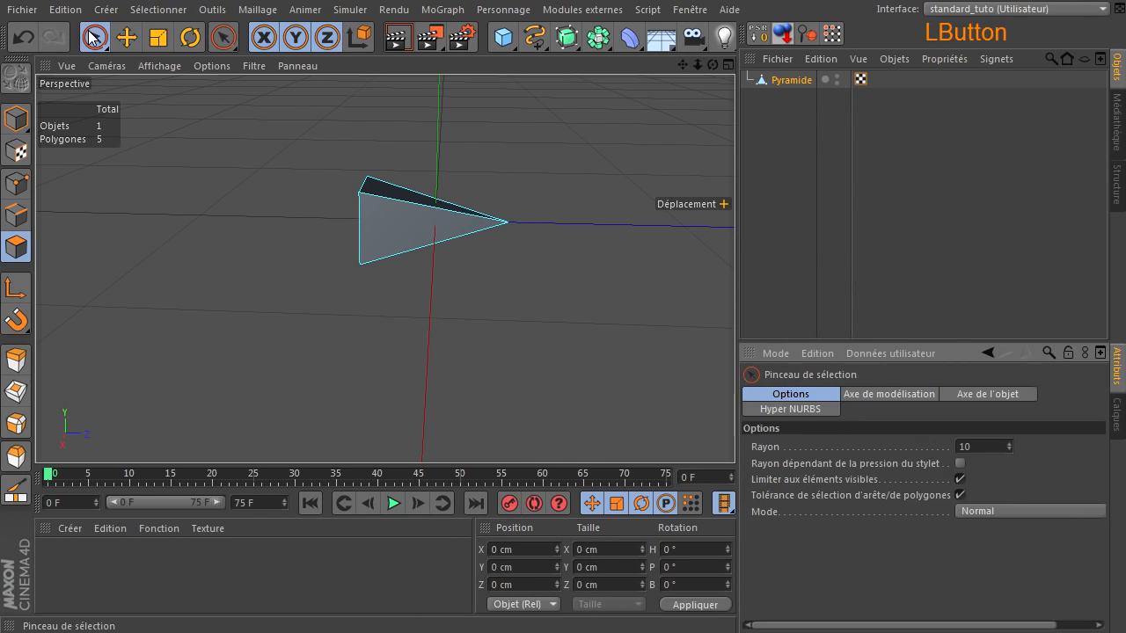
{"action": "left_click", "coordinate": [402, 226]}
{"action": "left_click", "coordinate": [402, 226]}
{"action": "left_click_drag", "start_coordinate": [714, 65], "coordinate": [688, 93]}
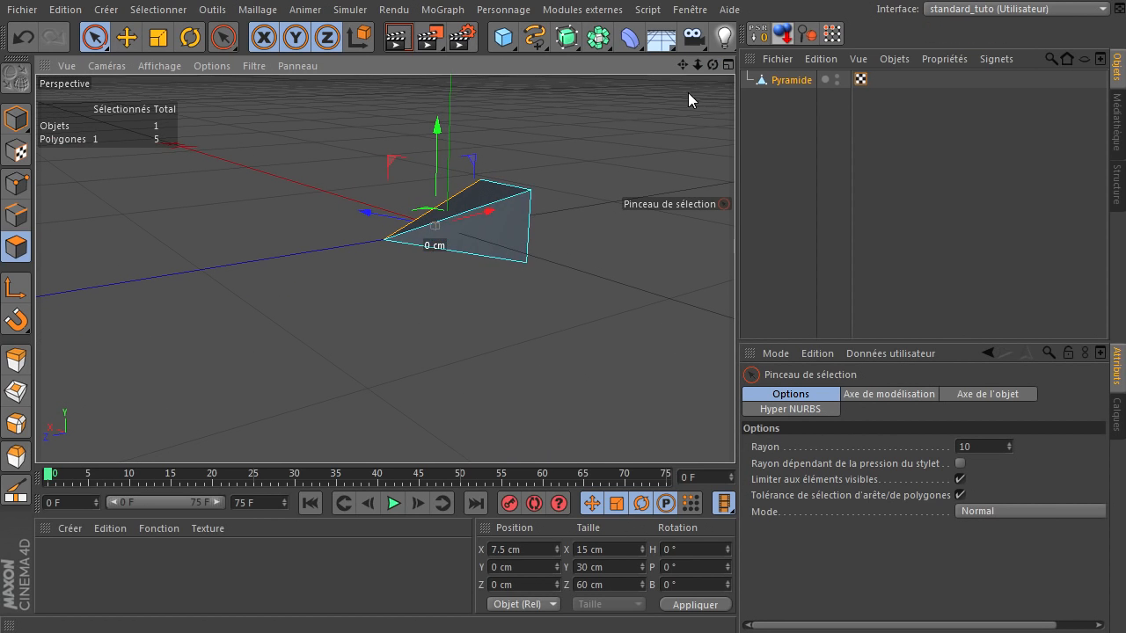
{"action": "left_click", "coordinate": [525, 237], "text": "shift"}
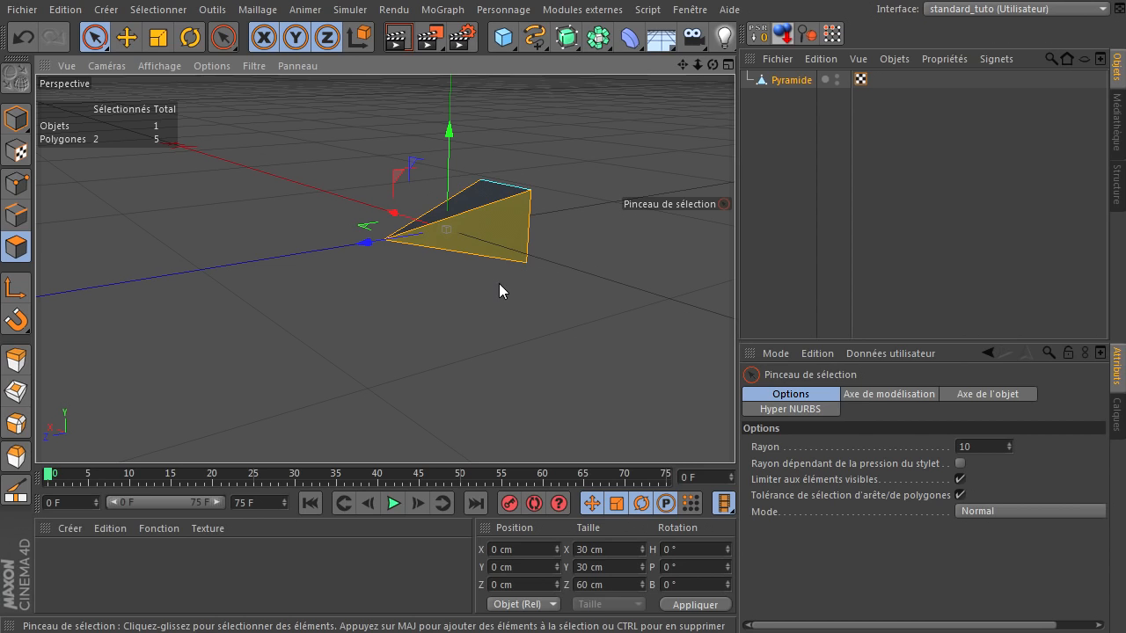
Step: Inner-extrude the two selected side faces by about 7 cm
{"action": "left_click_drag", "start_coordinate": [713, 65], "coordinate": [735, 431]}
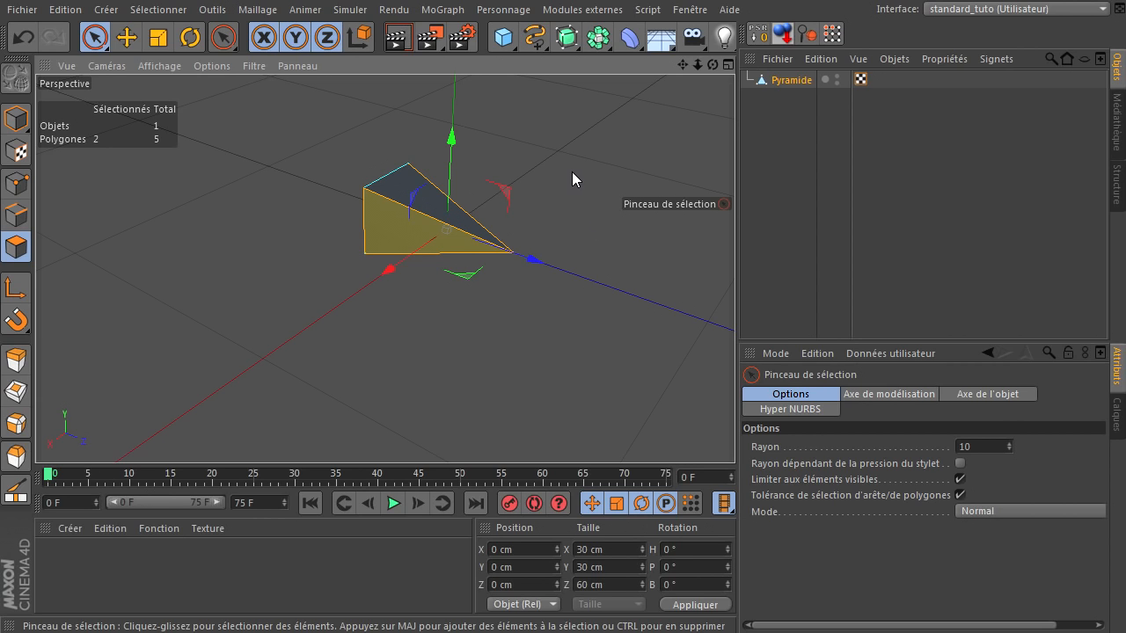
{"action": "key", "text": "i"}
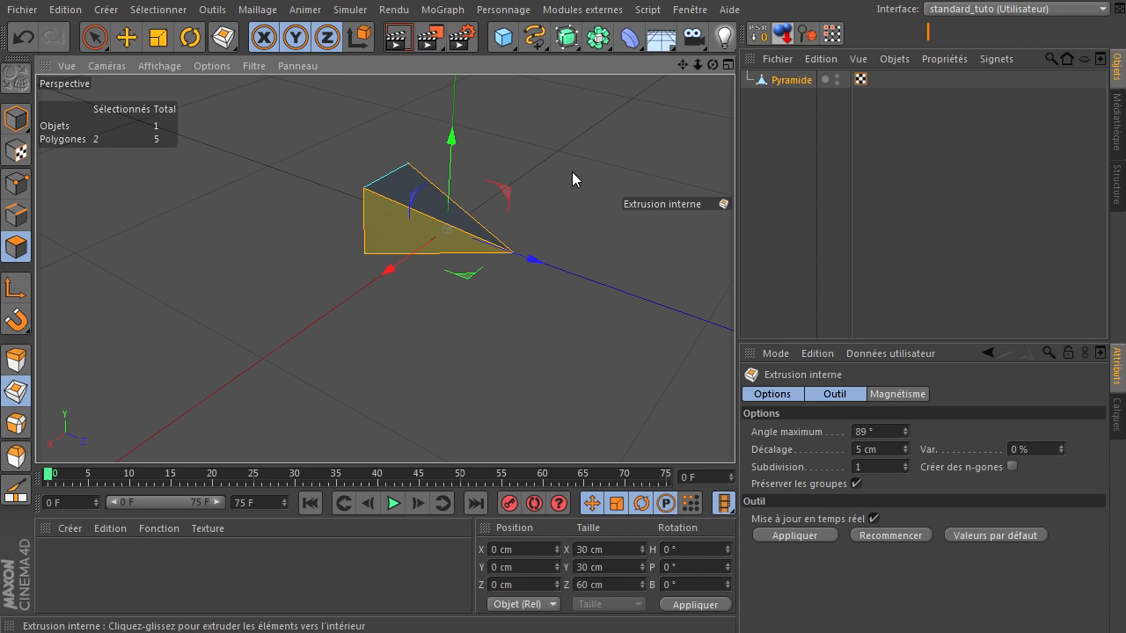
{"action": "left_click_drag", "start_coordinate": [573, 165], "coordinate": [735, 431]}
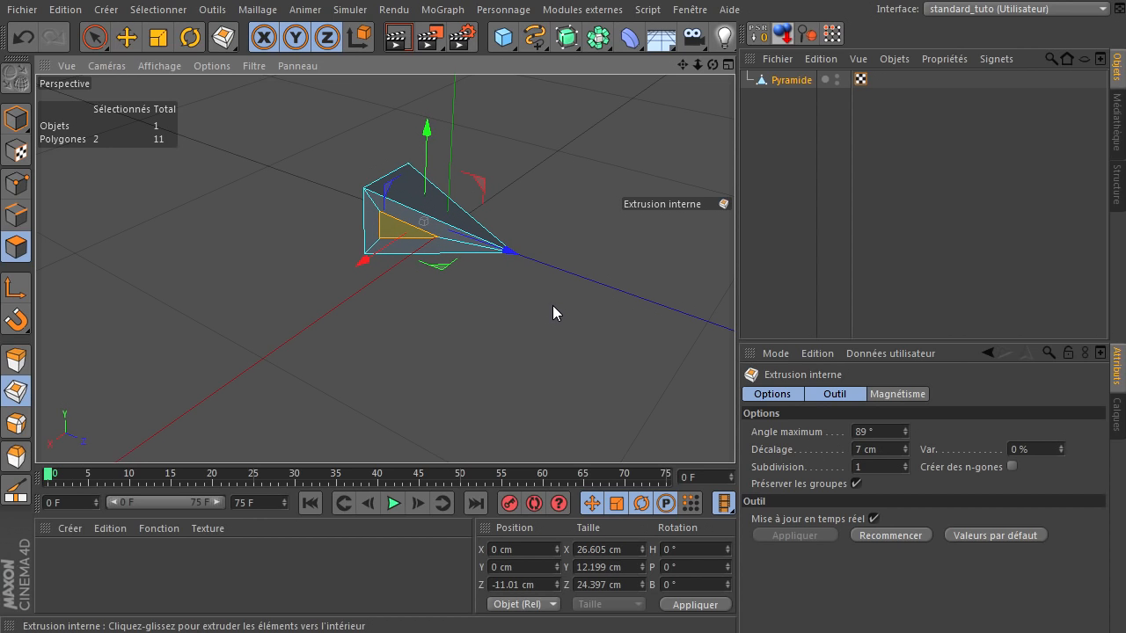
Step: Extrude the inset faces about 35.5 cm into wings and shift the wing tips back along Z to about -18.5 cm
{"action": "key", "text": "d"}
{"action": "left_click_drag", "start_coordinate": [418, 306], "coordinate": [734, 431]}
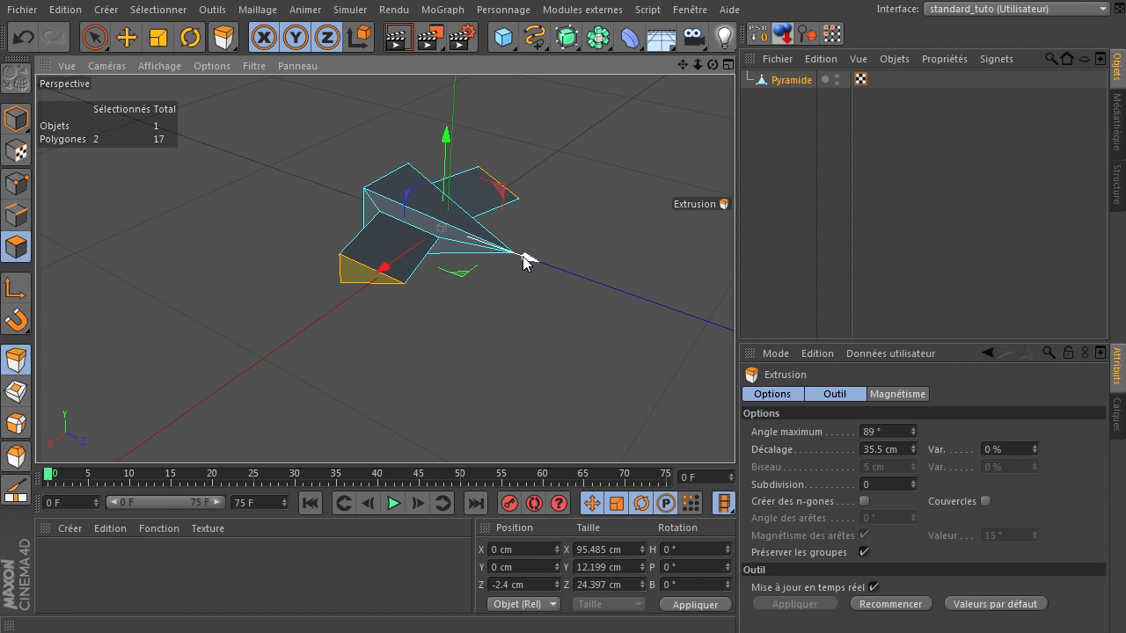
{"action": "left_click_drag", "start_coordinate": [528, 258], "coordinate": [483, 274]}
Step: Clear the face selection, return to model mode and deselect the winged pyramid
{"action": "left_click_drag", "start_coordinate": [713, 64], "coordinate": [735, 431]}
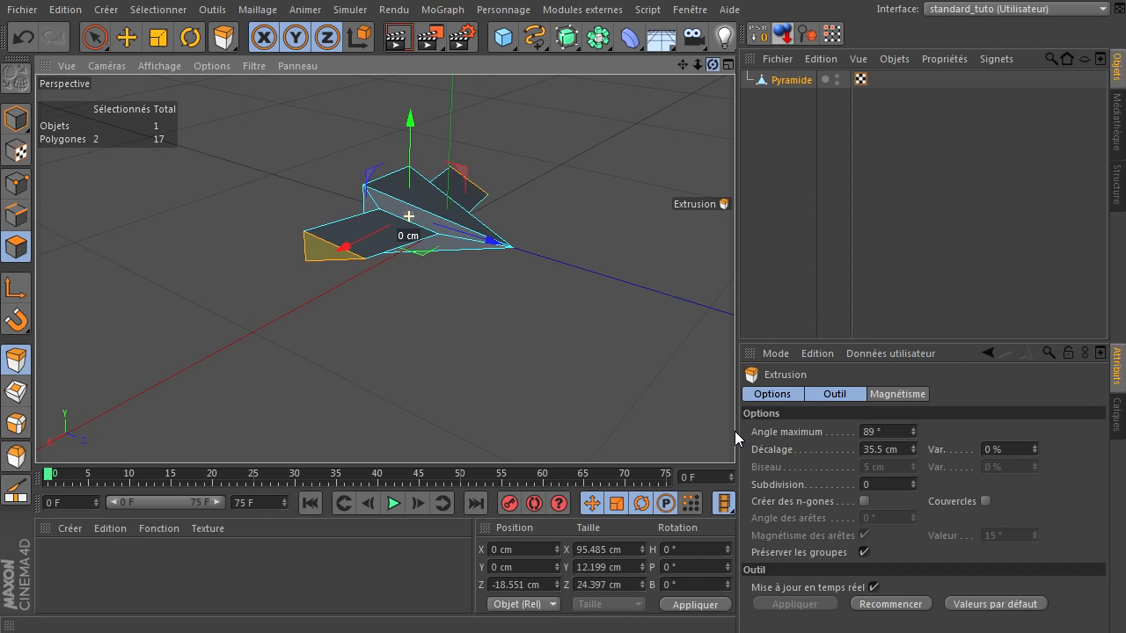
{"action": "left_click", "coordinate": [619, 164]}
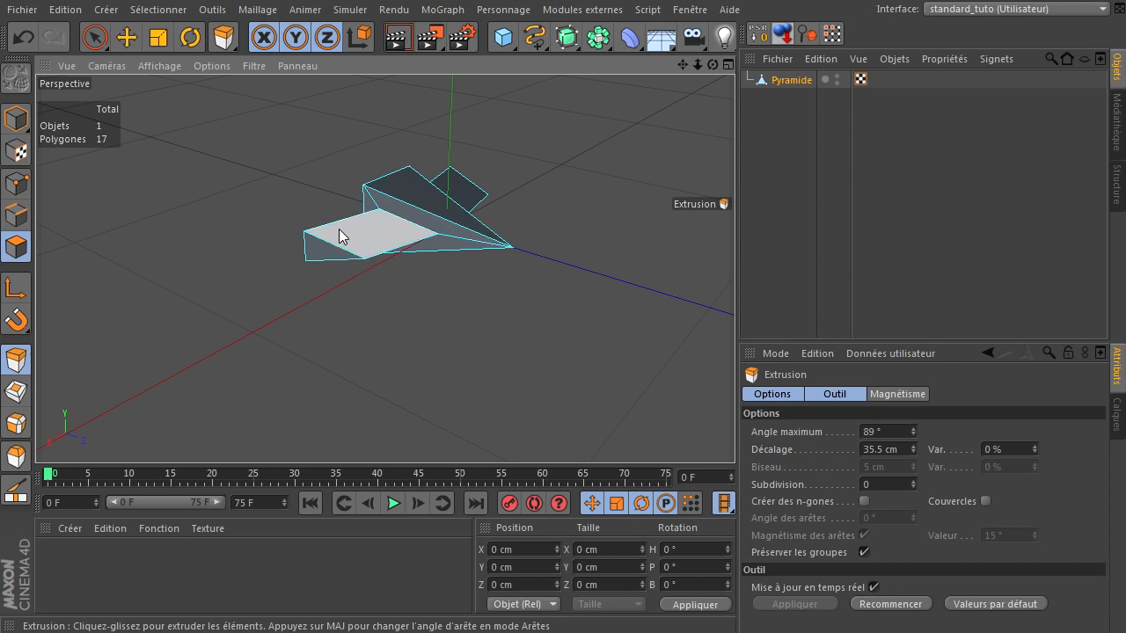
{"action": "left_click", "coordinate": [95, 37]}
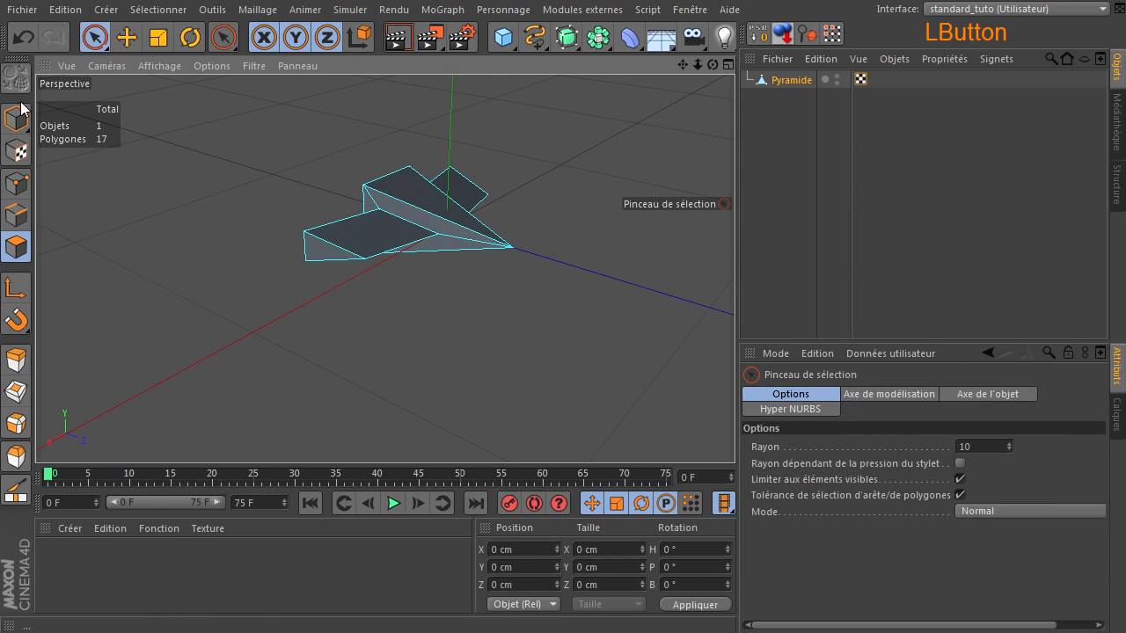
{"action": "left_click", "coordinate": [16, 118]}
{"action": "left_click", "coordinate": [444, 384]}
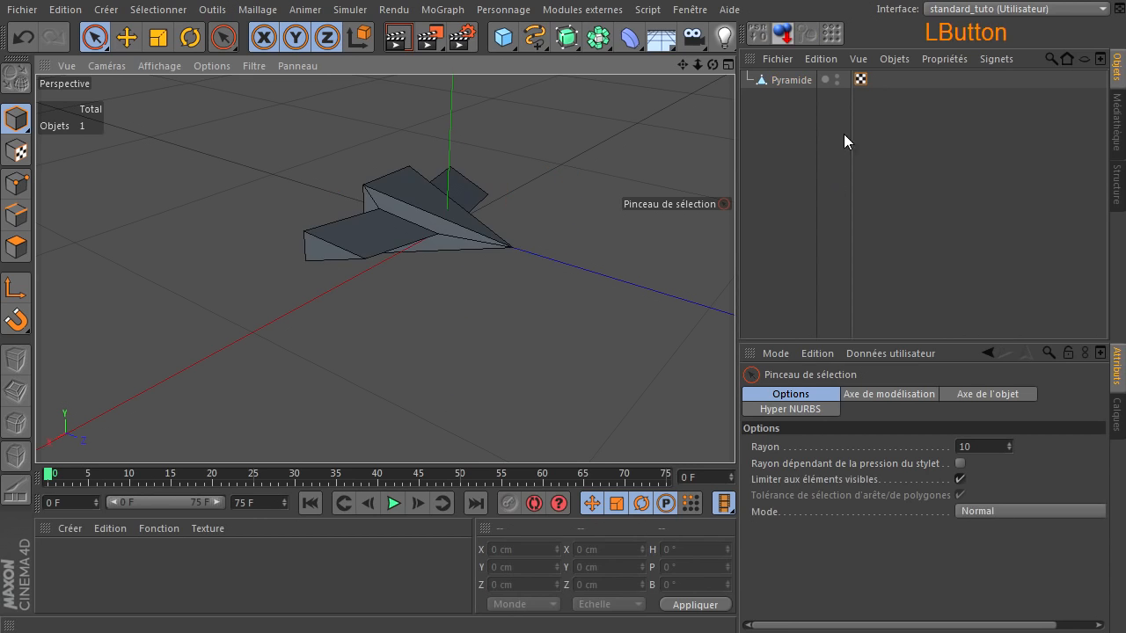
Step: Add a null object (Neutre) to the scene
{"action": "left_click_drag", "start_coordinate": [712, 64], "coordinate": [701, 92]}
{"action": "scroll", "coordinate": [465, 225], "scroll_direction": "down", "scroll_amount": 10}
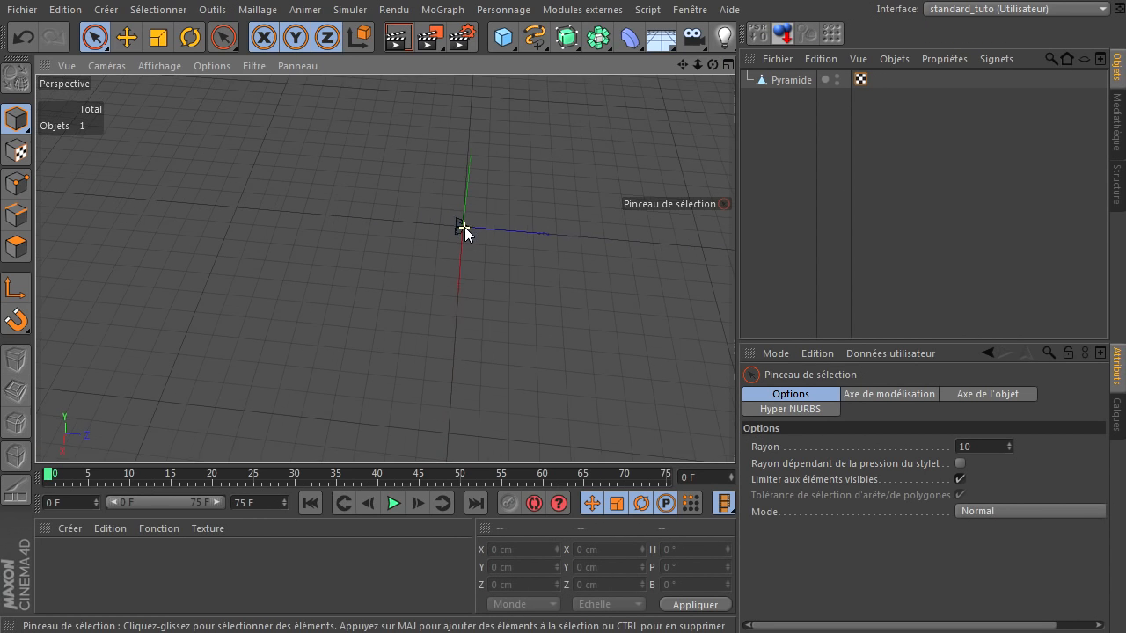
{"action": "left_click", "coordinate": [569, 255]}
{"action": "left_click_drag", "start_coordinate": [711, 65], "coordinate": [744, 90]}
{"action": "left_click_drag", "start_coordinate": [684, 66], "coordinate": [384, 269]}
{"action": "left_click_drag", "start_coordinate": [698, 65], "coordinate": [555, 190]}
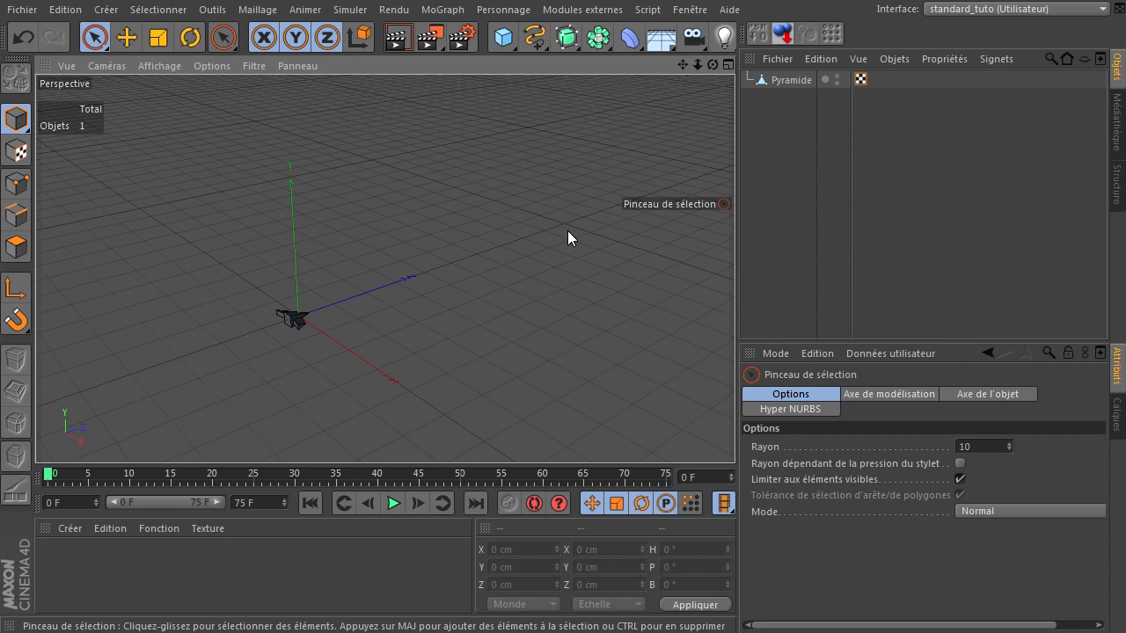
{"action": "left_click", "coordinate": [502, 37]}
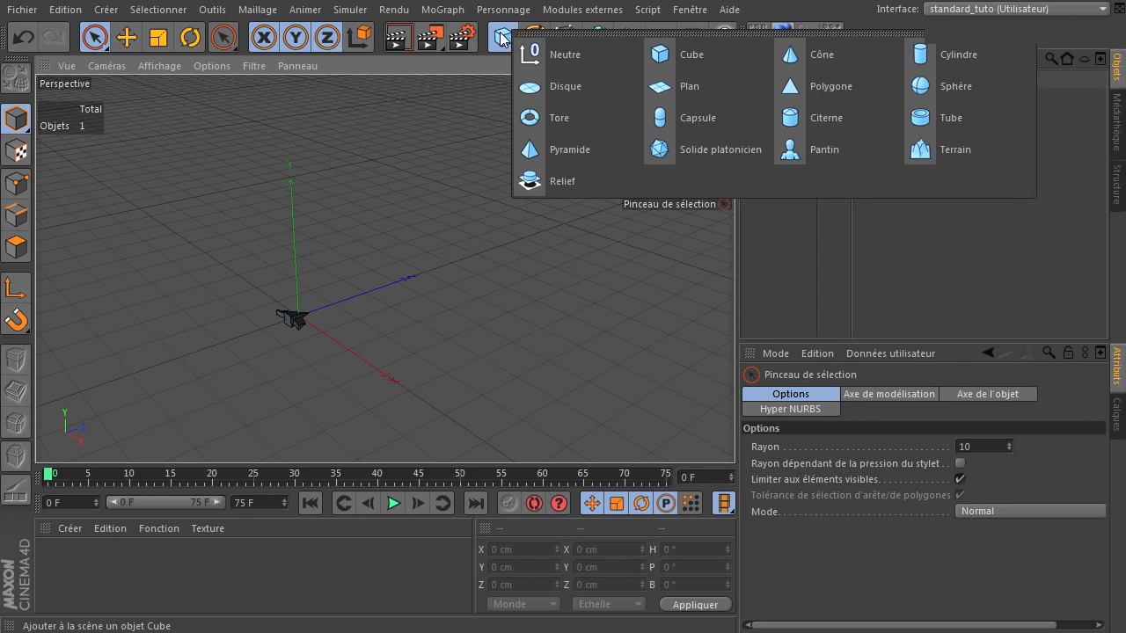
{"action": "left_click", "coordinate": [550, 47]}
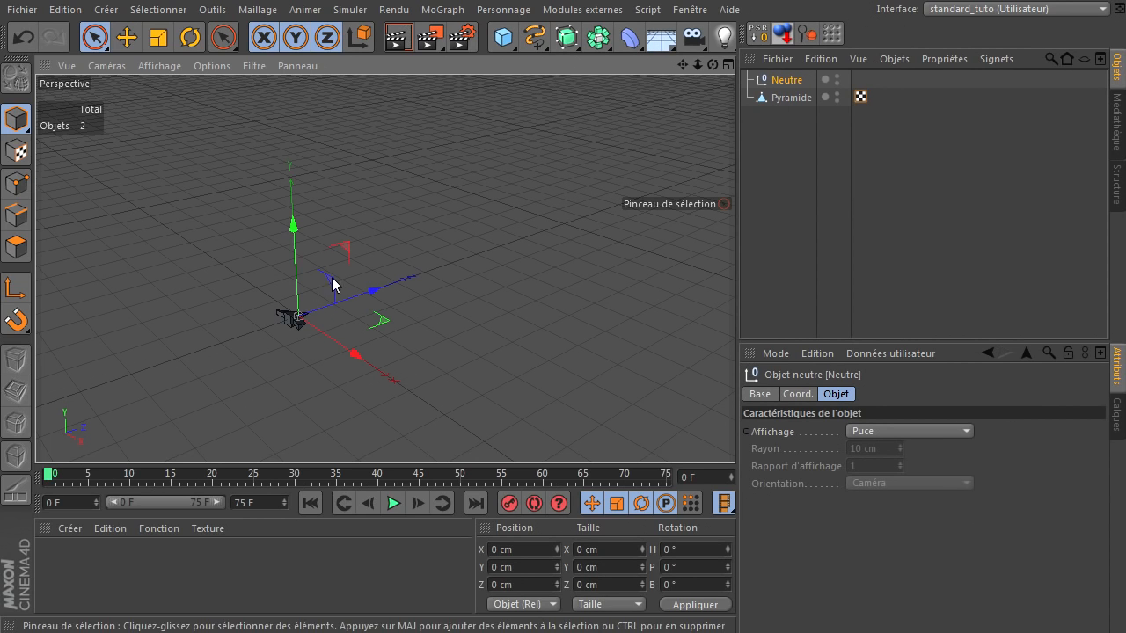
Step: Rename the null object as "xpresso et tp"
{"action": "double_click", "coordinate": [774, 81]}
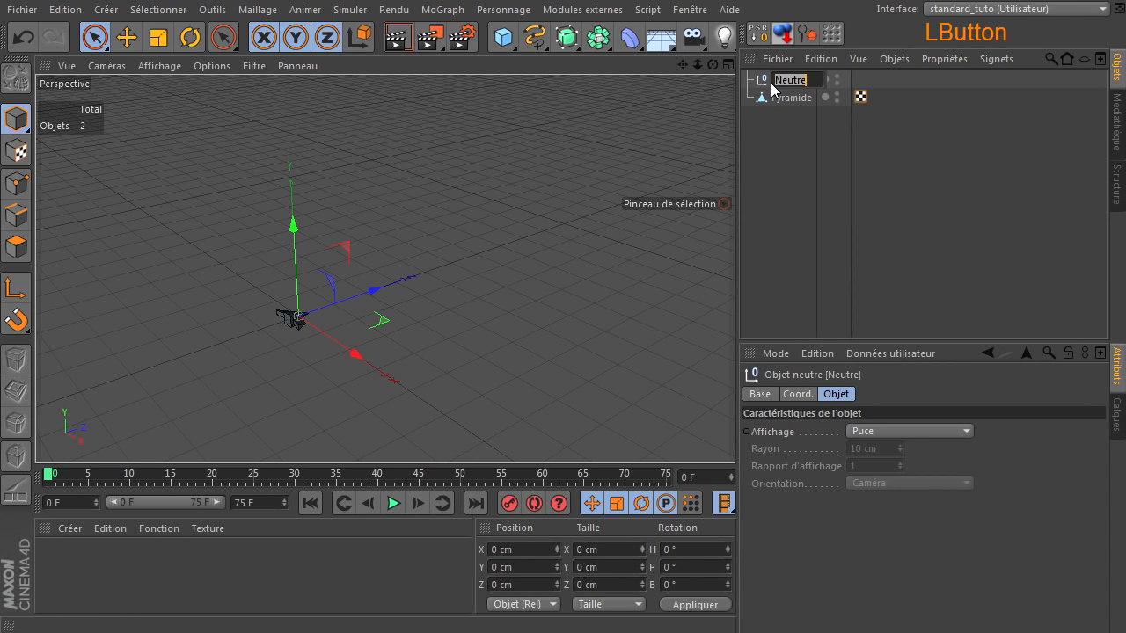
{"action": "type", "text": "xpresso"}
{"action": "type", "text": " et"}
{"action": "type", "text": " tp"}
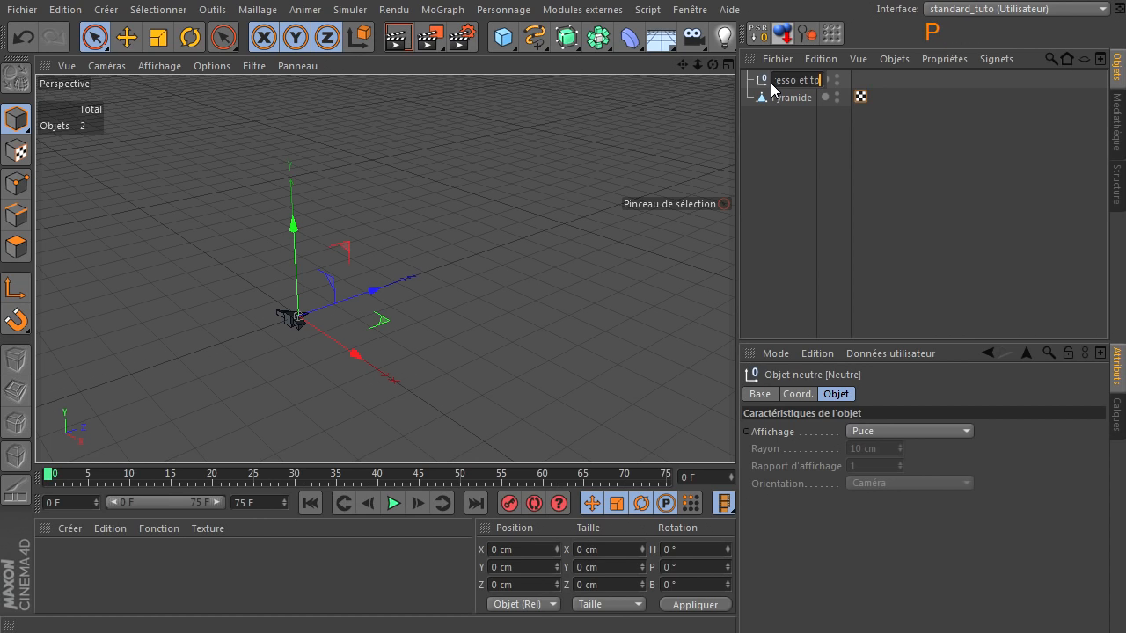
{"action": "key", "text": "Return"}
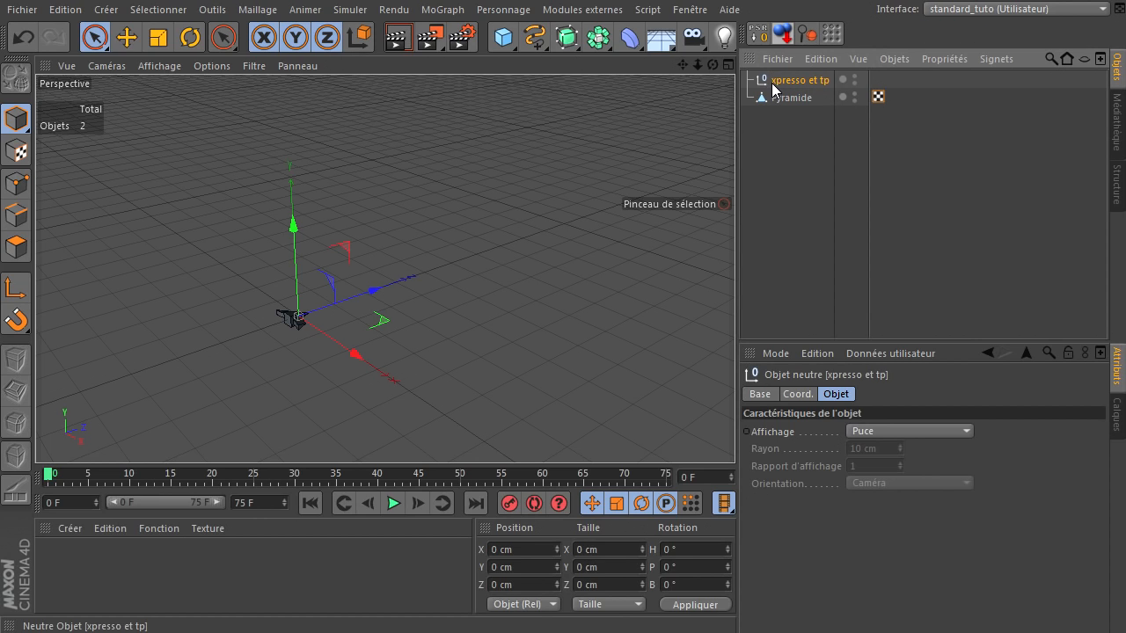
Step: Attach an XPresso tag to the "xpresso et tp" null
{"action": "right_click", "coordinate": [757, 78]}
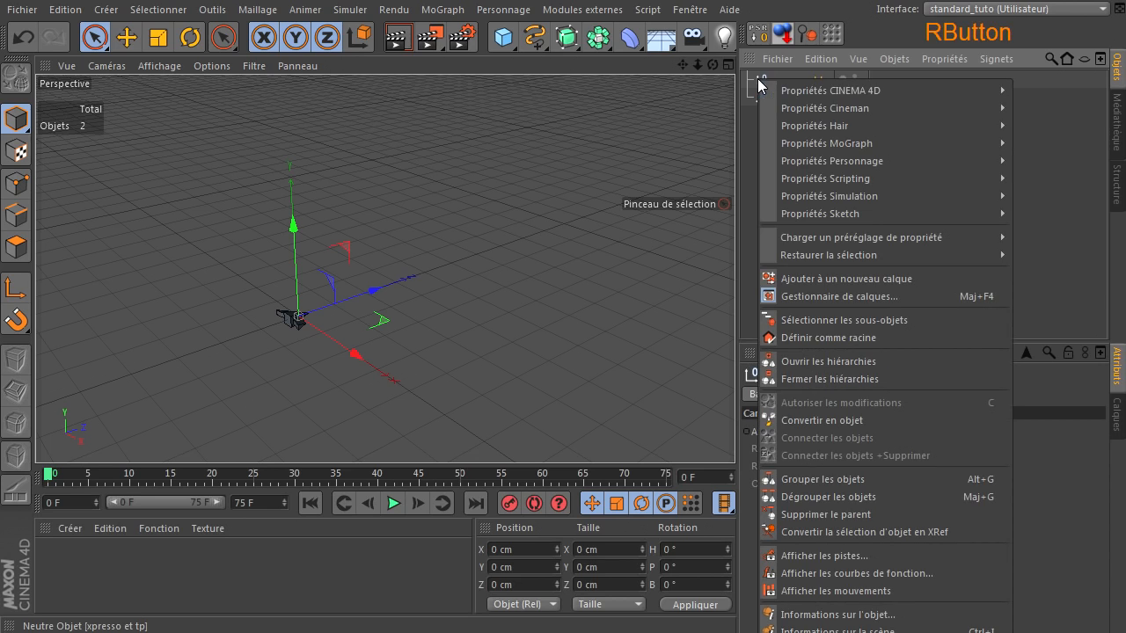
{"action": "mouse_move", "coordinate": [788, 90]}
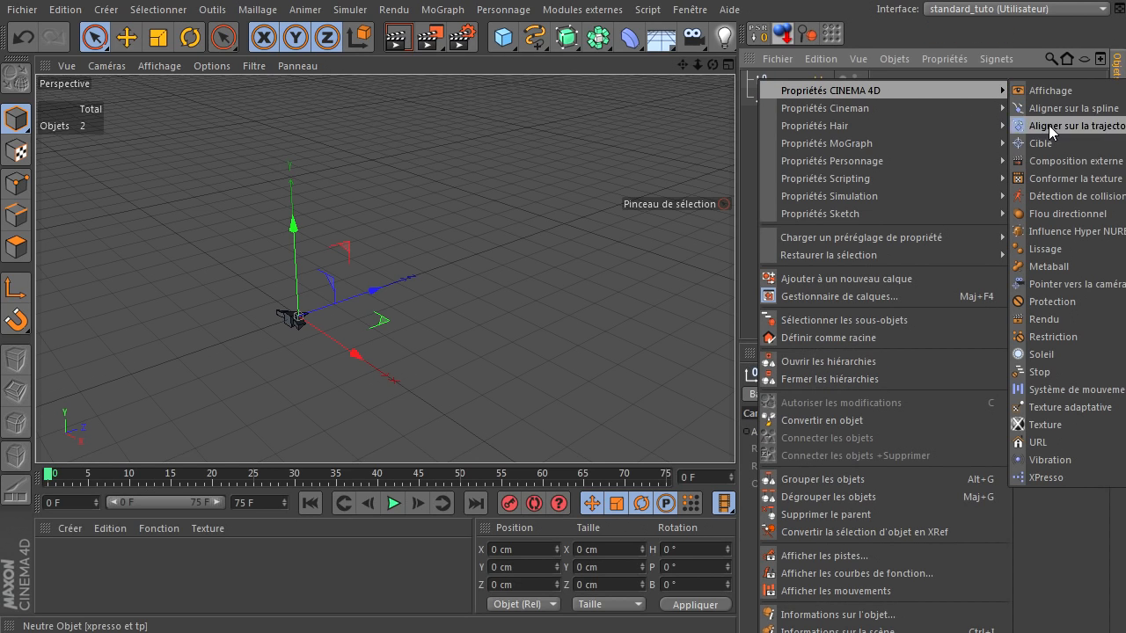
{"action": "left_click", "coordinate": [1046, 478]}
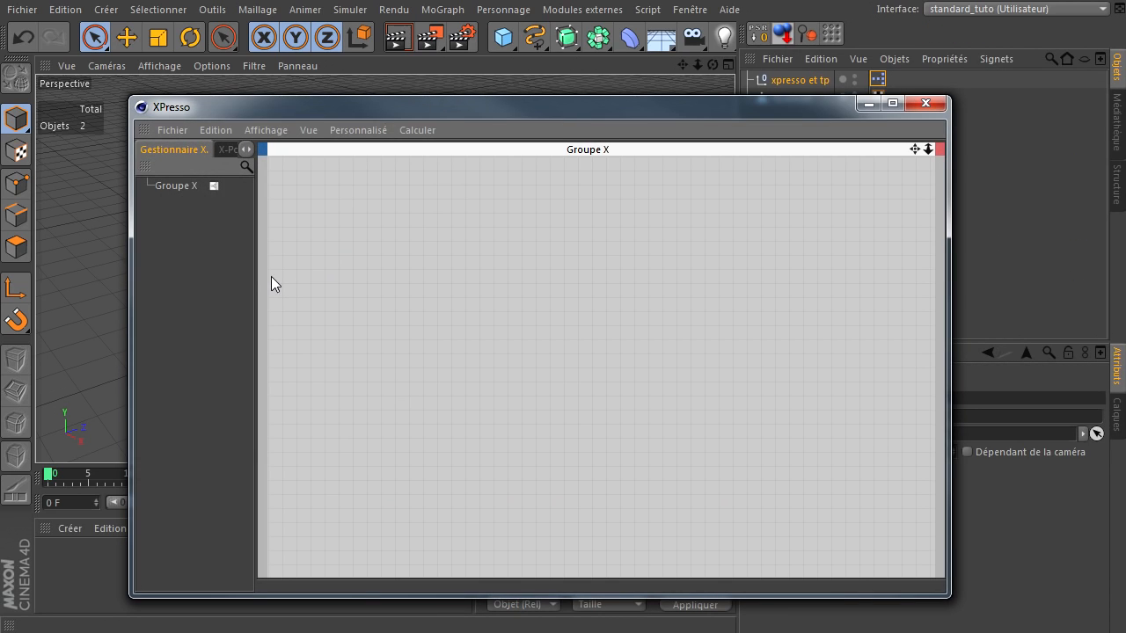
Step: Enlarge the XPresso editor window and display the X-Pool operator library
{"action": "left_click_drag", "start_coordinate": [258, 291], "coordinate": [328, 295]}
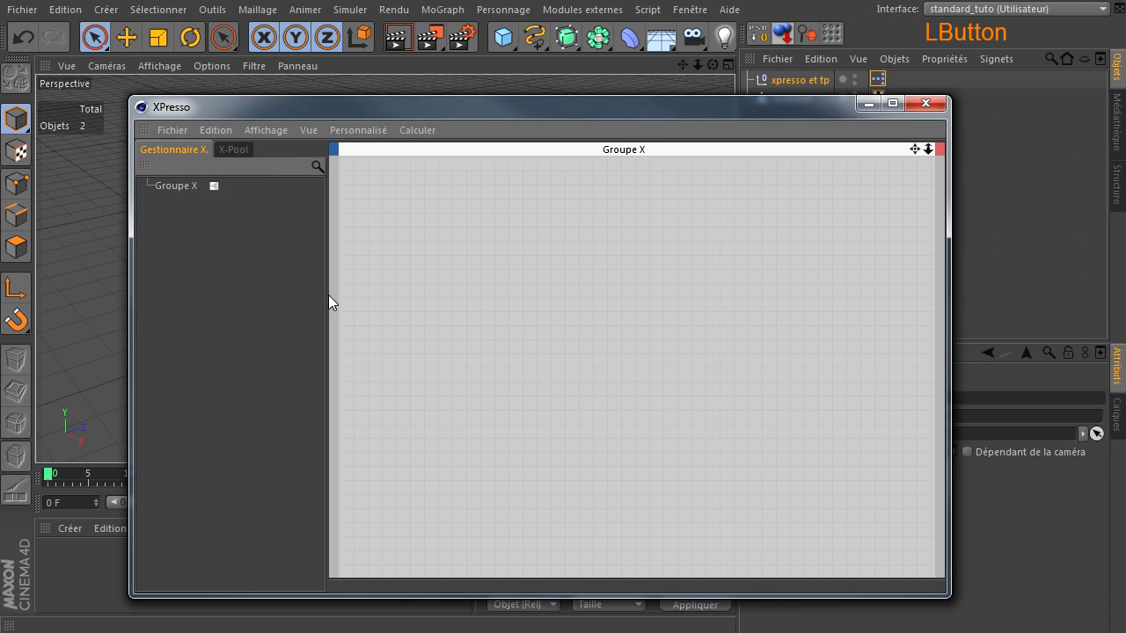
{"action": "left_click_drag", "start_coordinate": [133, 278], "coordinate": [39, 299]}
{"action": "left_click", "coordinate": [142, 149]}
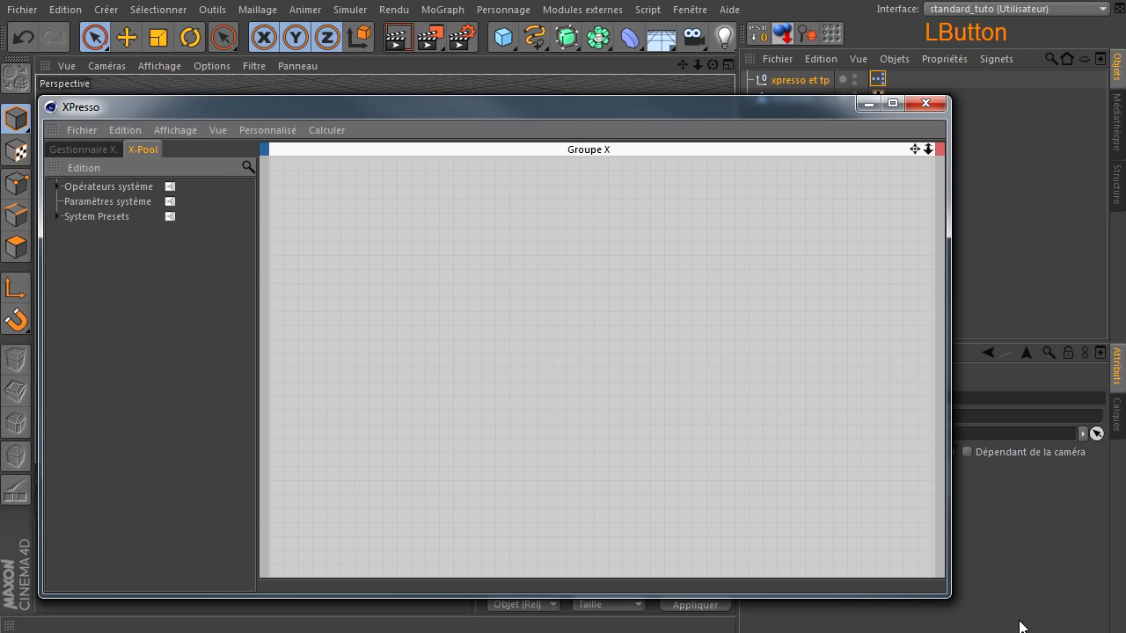
{"action": "left_click_drag", "start_coordinate": [948, 596], "coordinate": [1088, 616]}
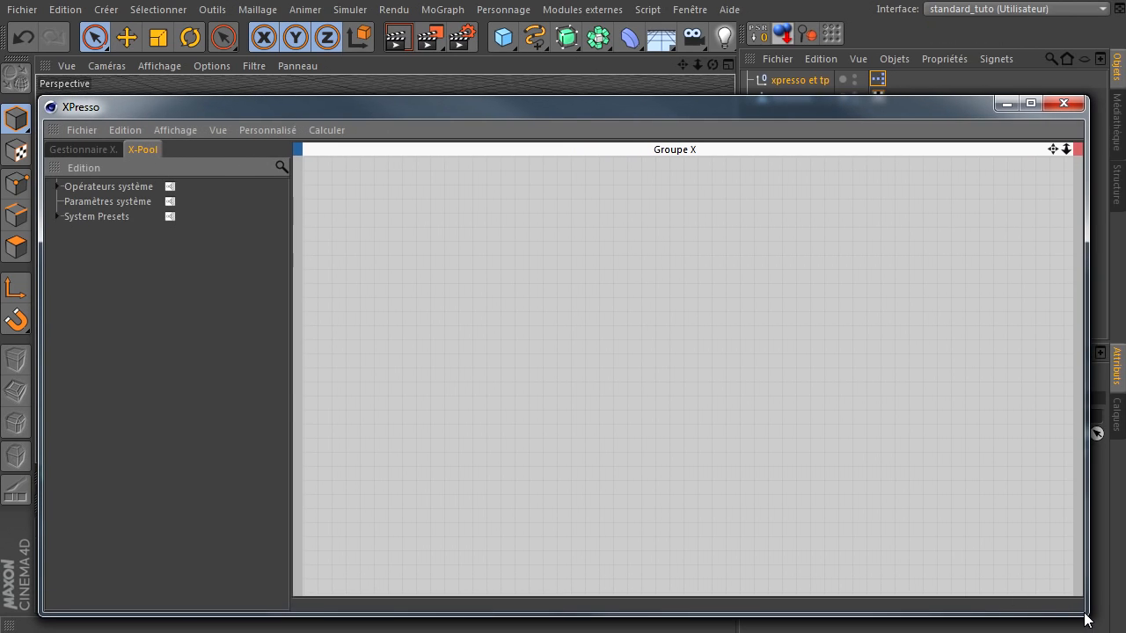
{"action": "left_click", "coordinate": [327, 130]}
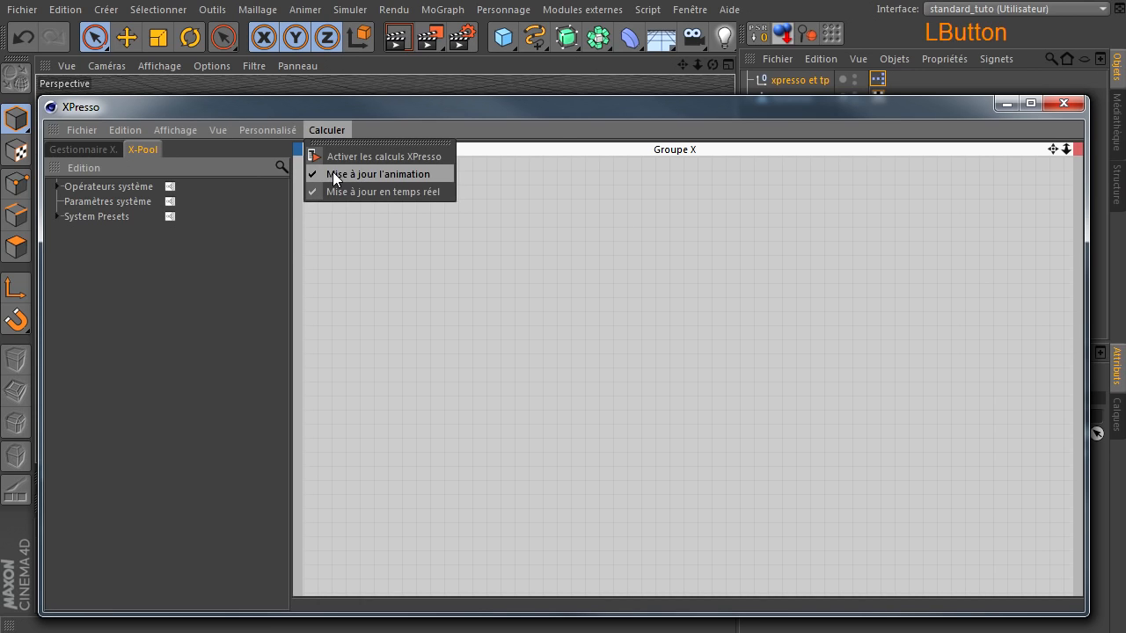
{"action": "left_click", "coordinate": [547, 140]}
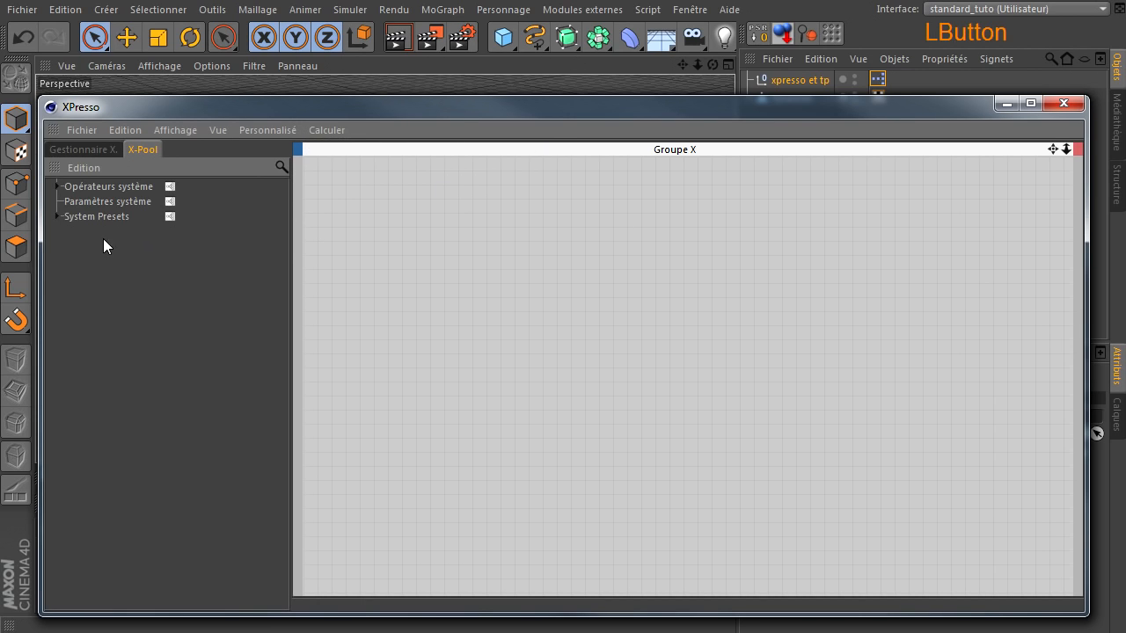
Step: Add a P Conduit node from the Thinking Particles initiators to the lower-left area of the XPresso graph
{"action": "left_click", "coordinate": [58, 186]}
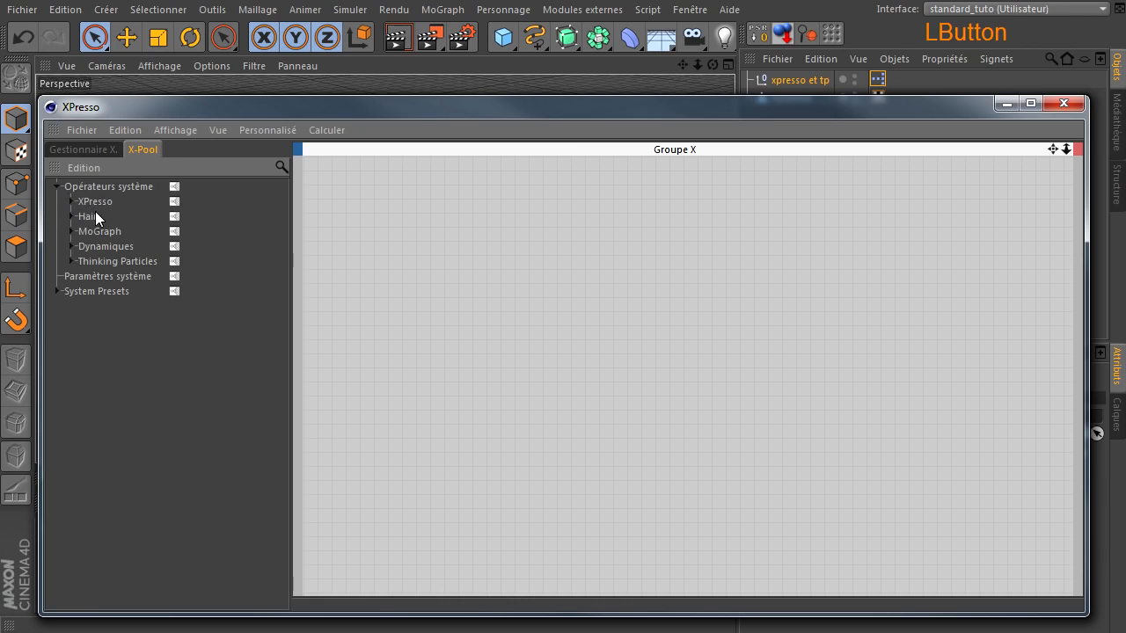
{"action": "left_click", "coordinate": [71, 263]}
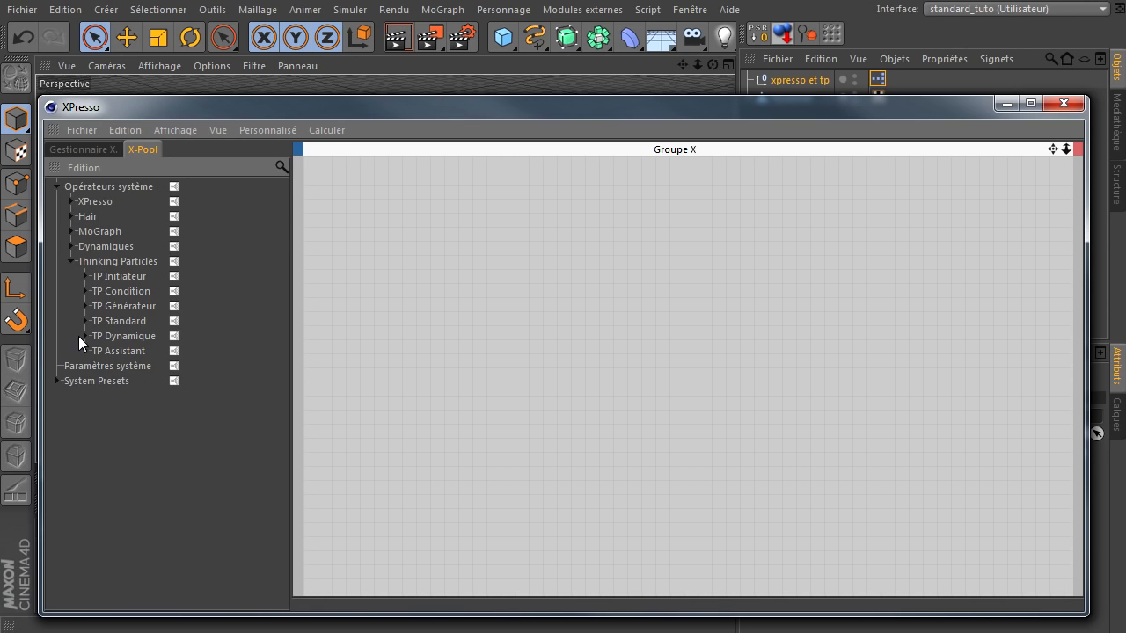
{"action": "left_click", "coordinate": [85, 274]}
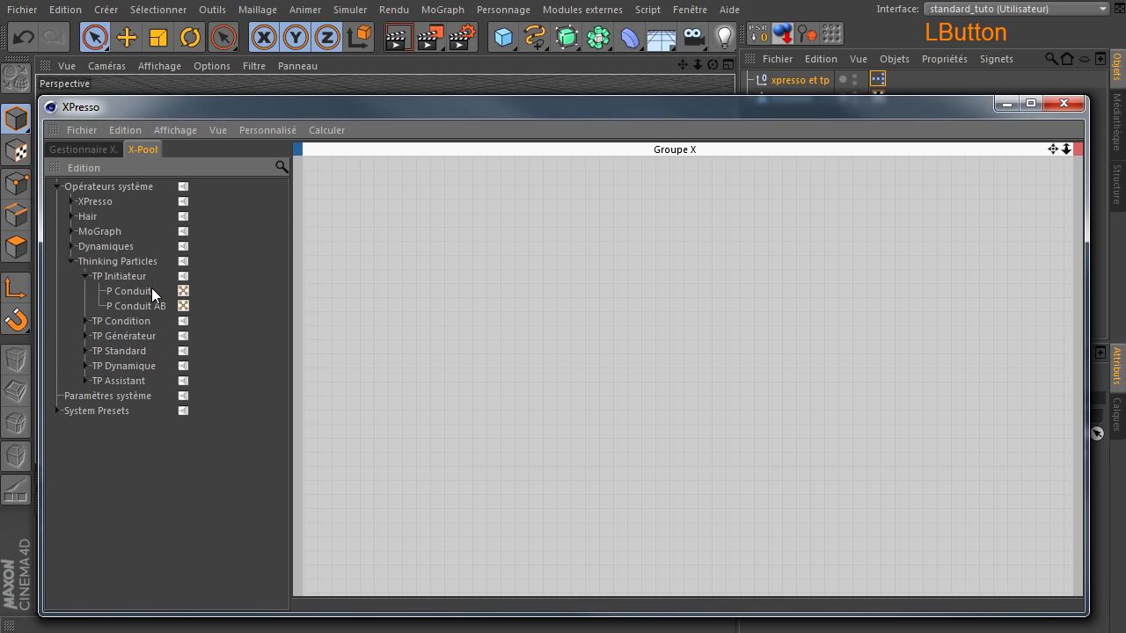
{"action": "left_click_drag", "start_coordinate": [127, 294], "coordinate": [302, 300]}
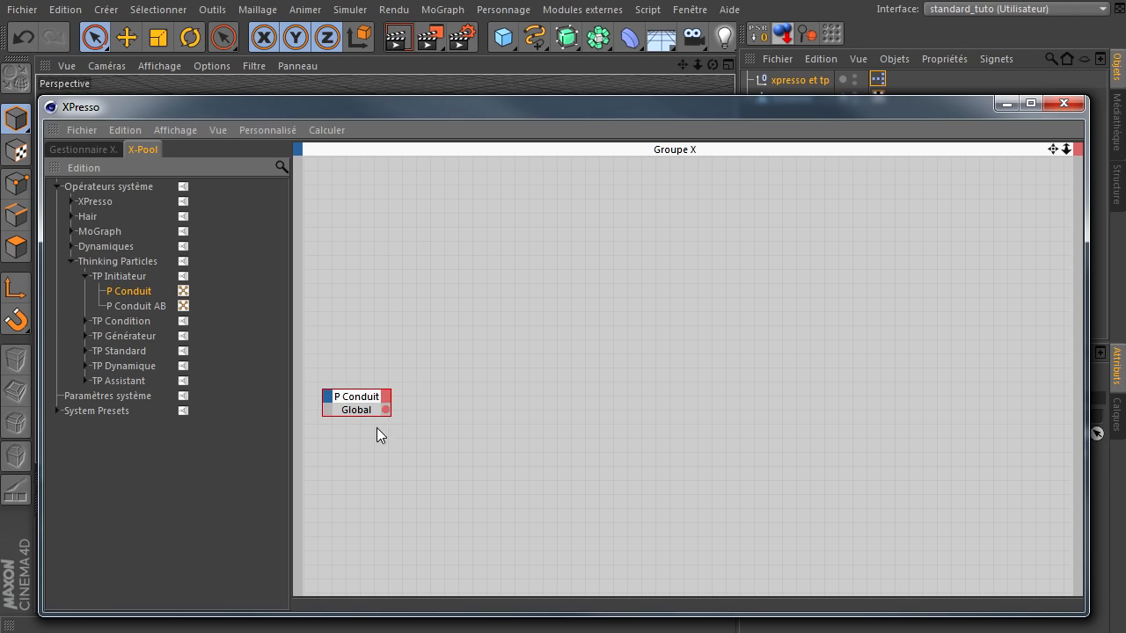
{"action": "left_click_drag", "start_coordinate": [364, 403], "coordinate": [416, 406]}
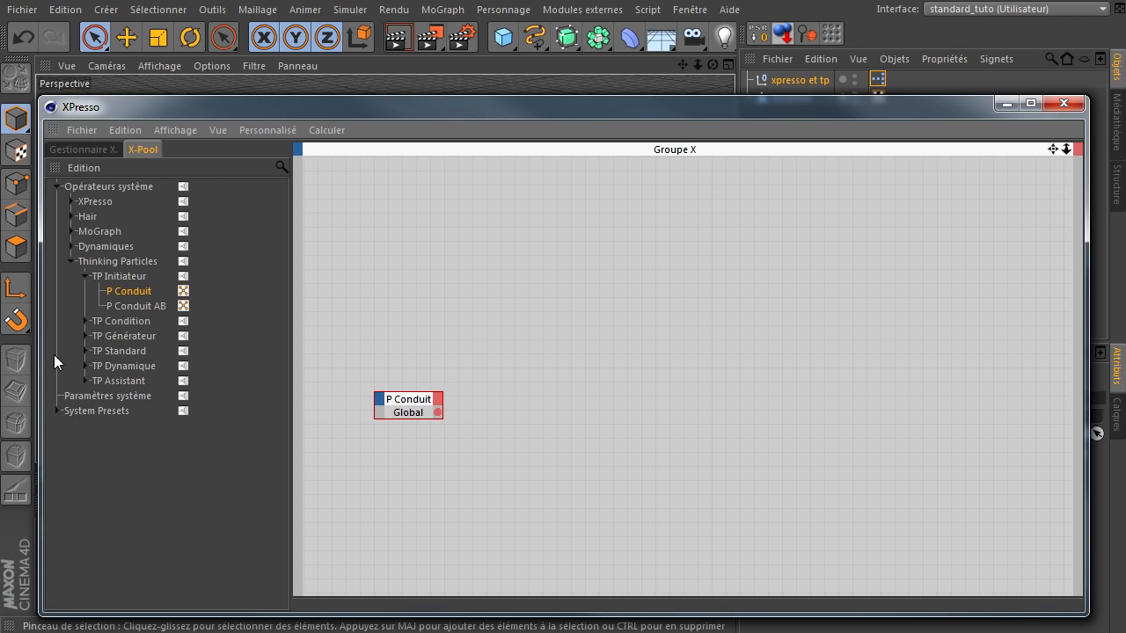
Step: Add a P Orage generator node above and to the right of the P Conduit node
{"action": "left_click", "coordinate": [85, 335]}
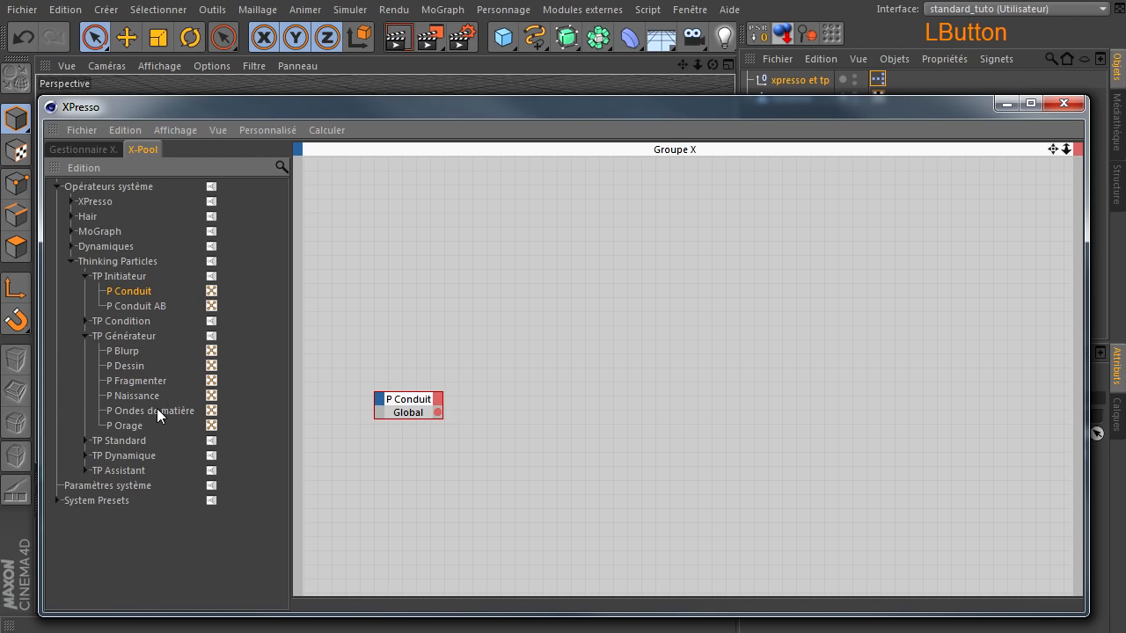
{"action": "left_click", "coordinate": [127, 426]}
{"action": "left_click_drag", "start_coordinate": [629, 234], "coordinate": [627, 238]}
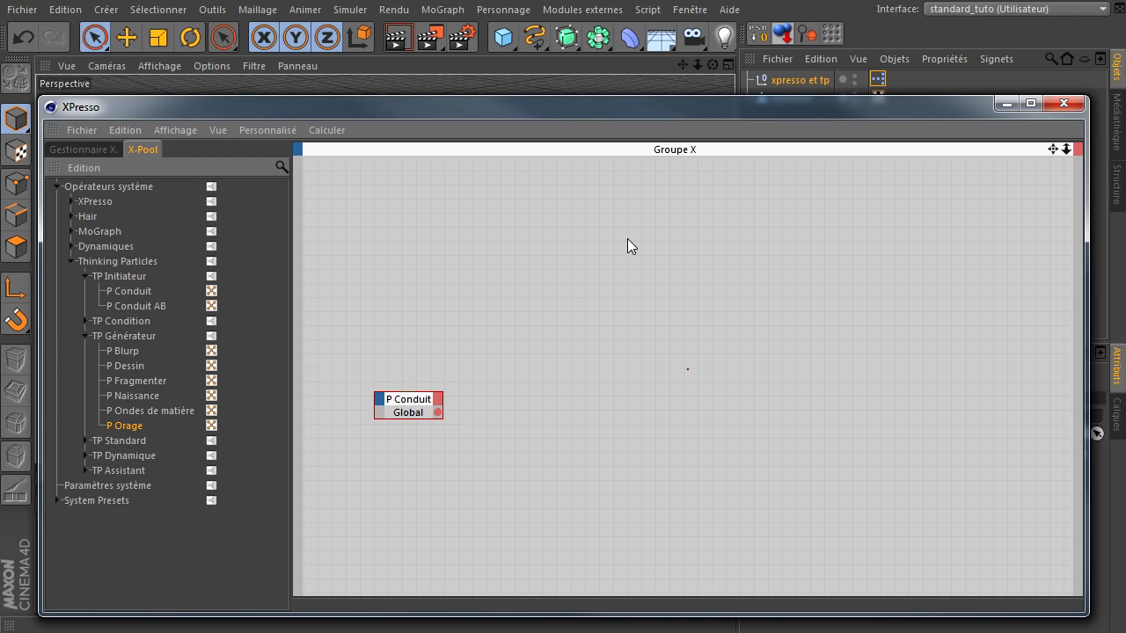
Step: Add the TP Standard nodes P Groupe, right of P Orage, and P Forme, right of P Conduit
{"action": "left_click", "coordinate": [85, 440]}
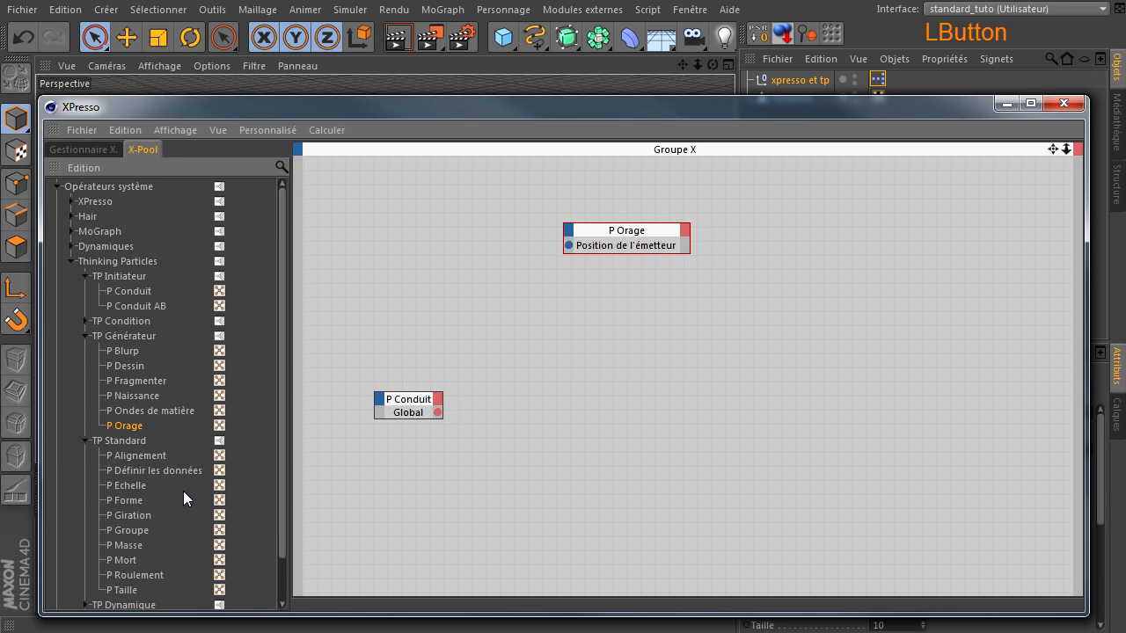
{"action": "left_click", "coordinate": [121, 530]}
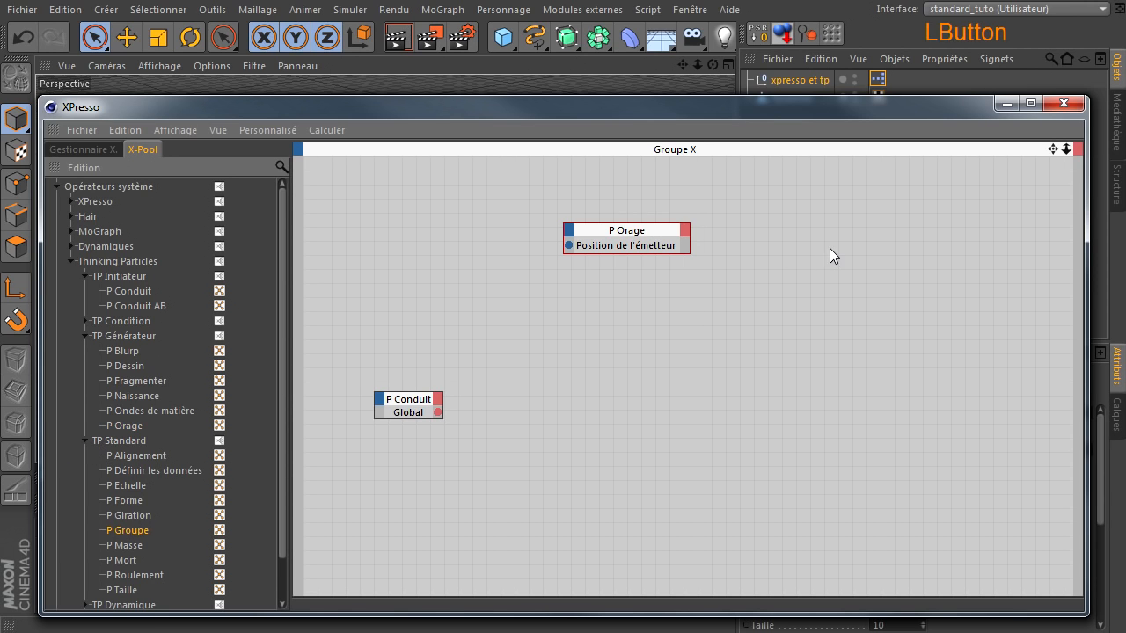
{"action": "left_click_drag", "start_coordinate": [833, 250], "coordinate": [831, 248]}
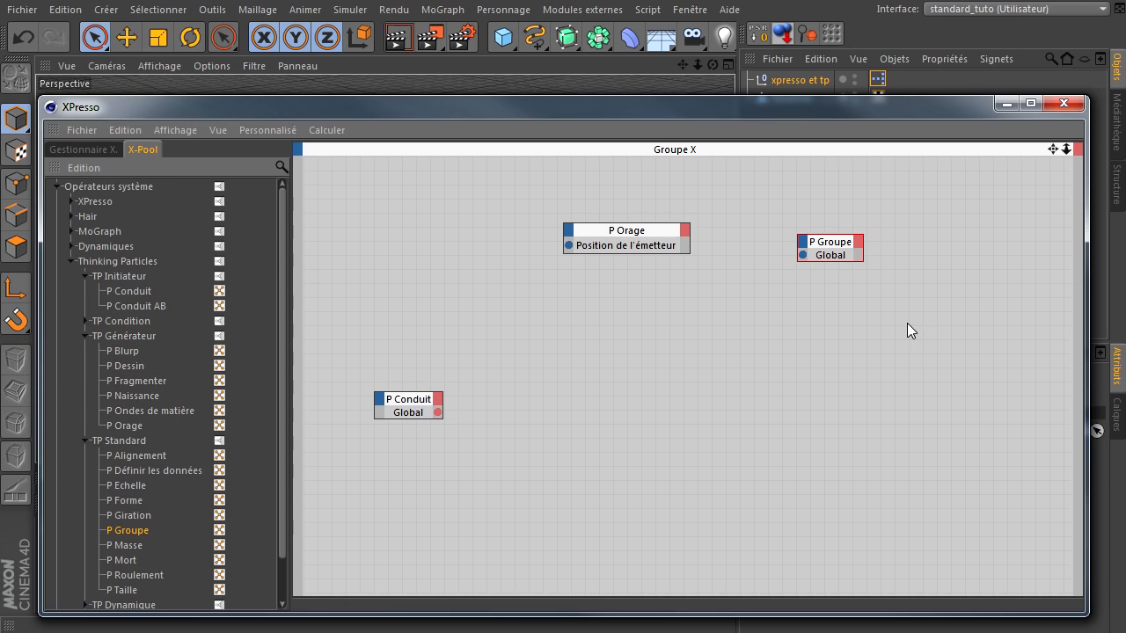
{"action": "left_click", "coordinate": [126, 507]}
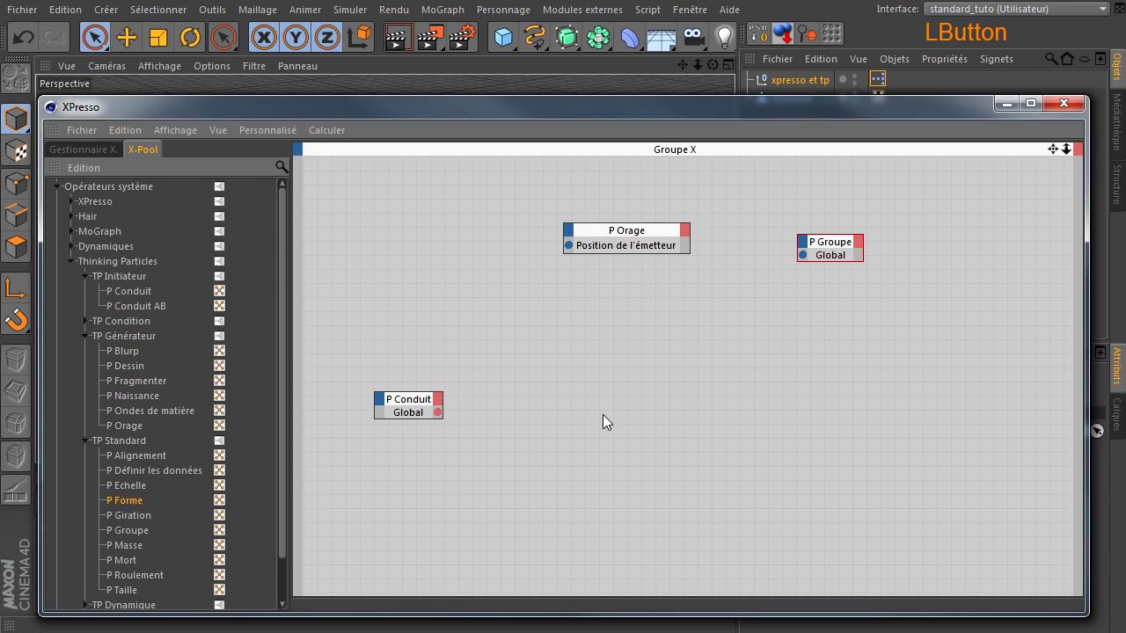
{"action": "left_click_drag", "start_coordinate": [603, 414], "coordinate": [571, 392]}
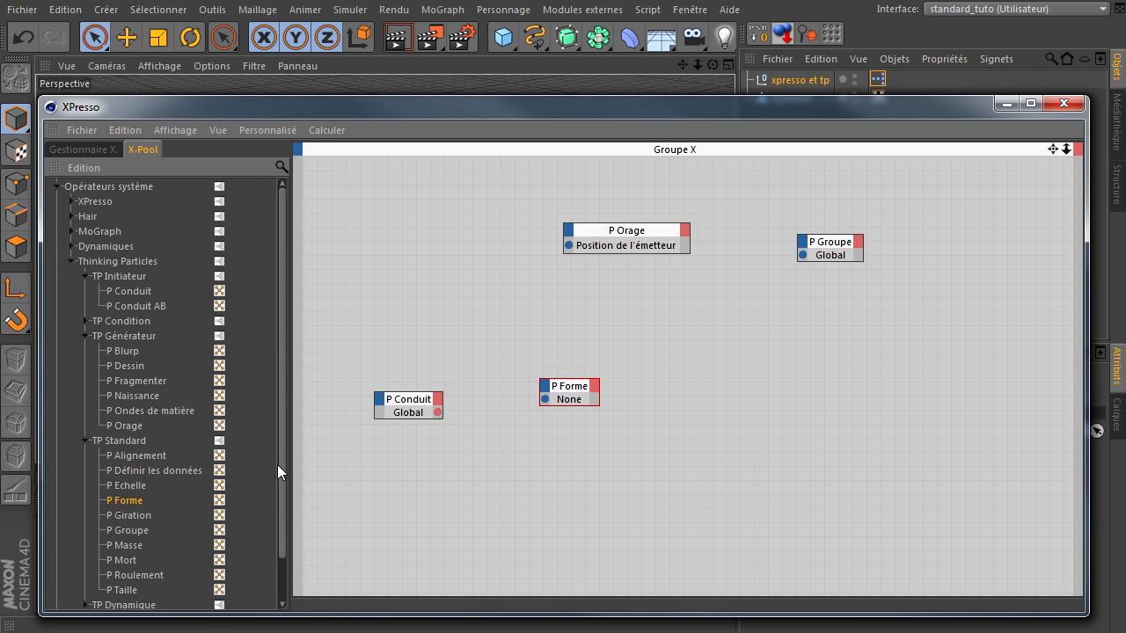
Step: Add a P Gravité node below P Forme and a P Alignement node in the lower-right area of the graph
{"action": "left_click_drag", "start_coordinate": [277, 465], "coordinate": [270, 522]}
{"action": "left_click", "coordinate": [84, 557]}
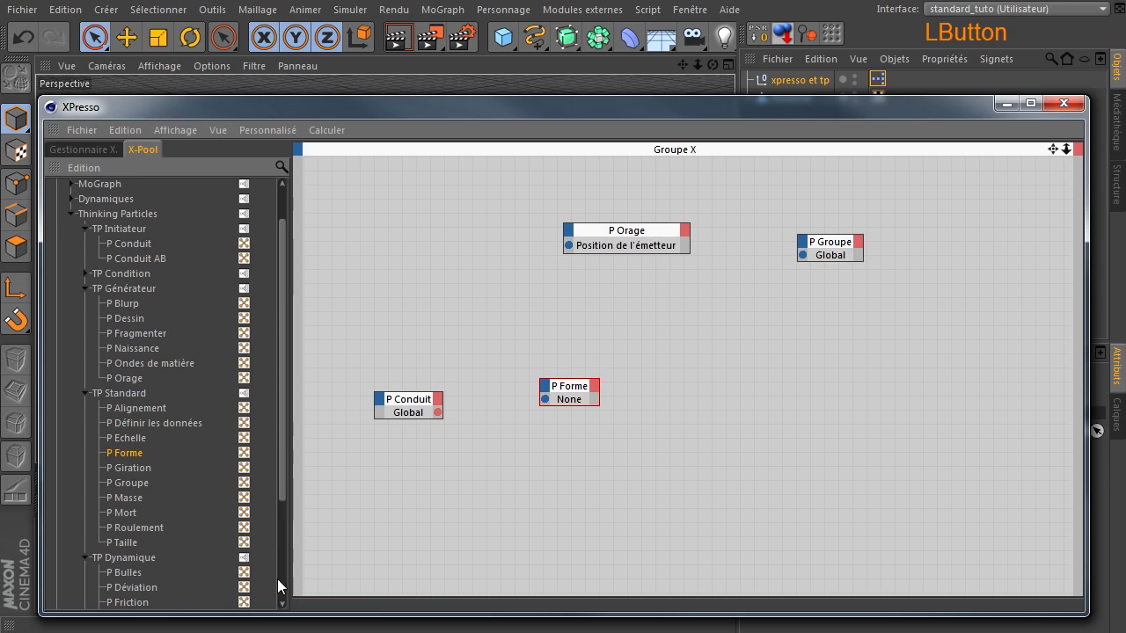
{"action": "scroll", "coordinate": [219, 537], "scroll_direction": "down", "scroll_amount": 3}
{"action": "left_click", "coordinate": [117, 524]}
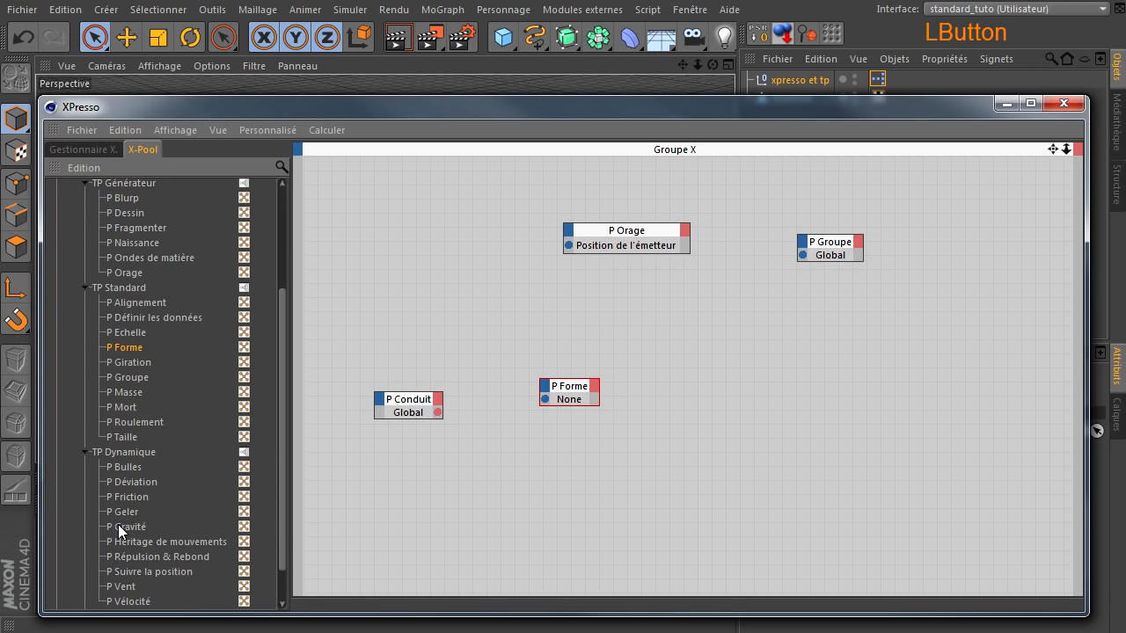
{"action": "left_click_drag", "start_coordinate": [591, 467], "coordinate": [557, 457]}
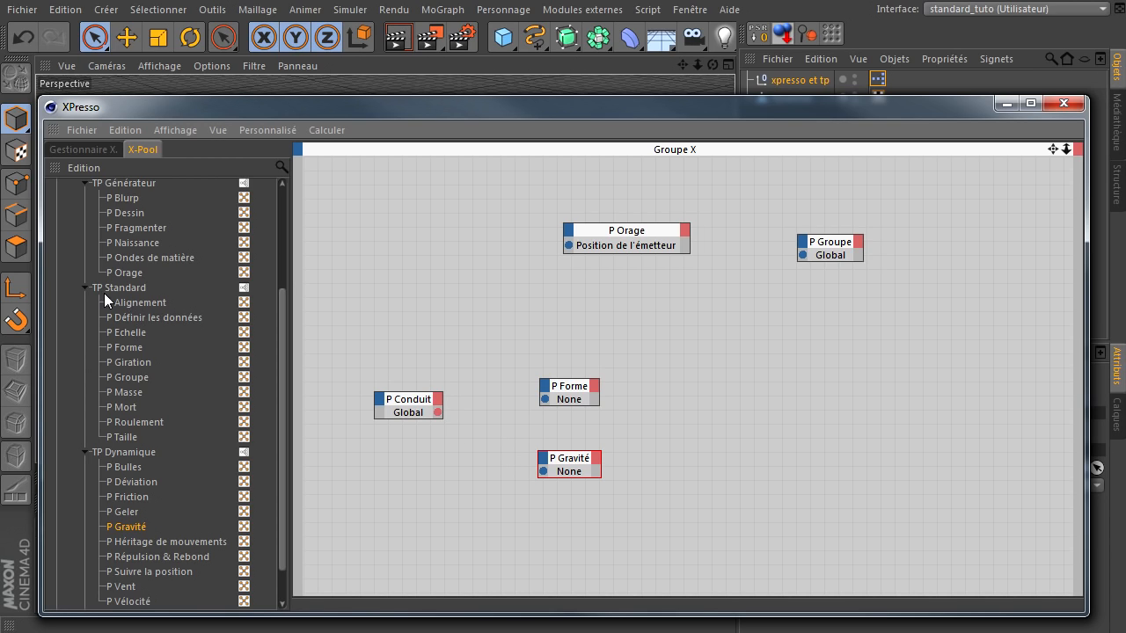
{"action": "left_click", "coordinate": [140, 303]}
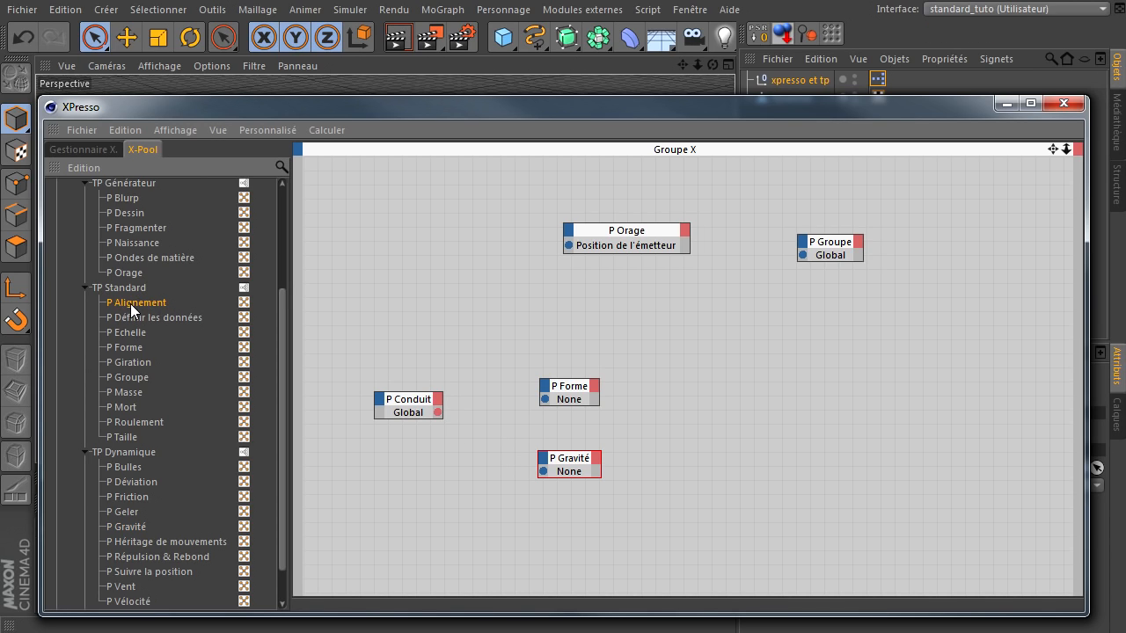
{"action": "left_click_drag", "start_coordinate": [852, 389], "coordinate": [980, 486]}
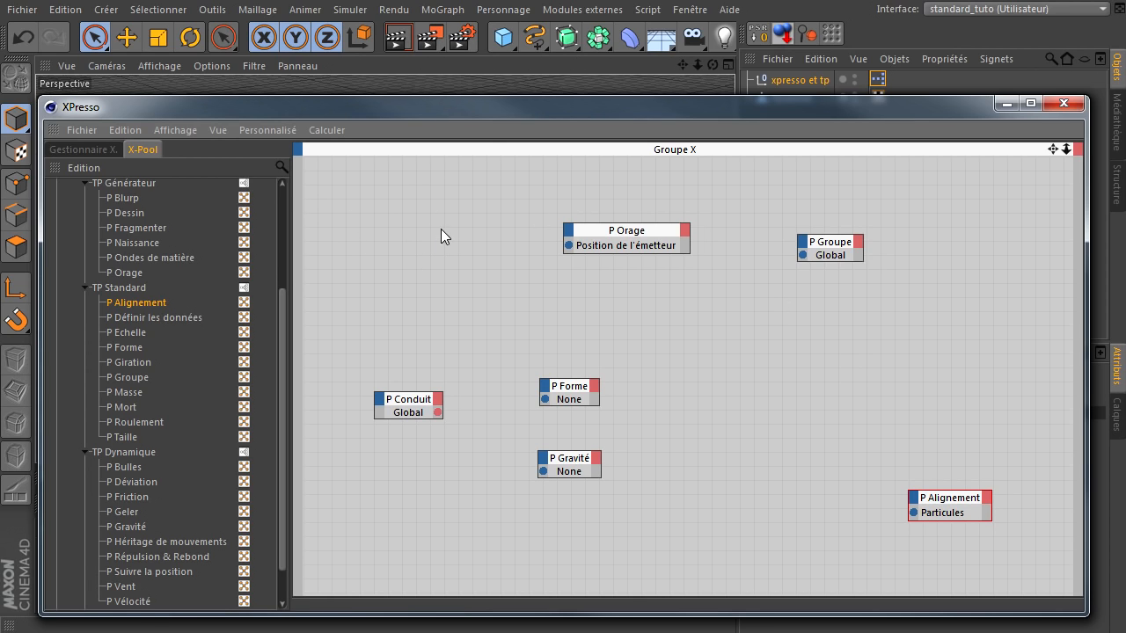
Step: Add the "xpresso et tp" null to the graph as a node left of P Orage, and select the P Orage node
{"action": "left_click_drag", "start_coordinate": [524, 106], "coordinate": [518, 119]}
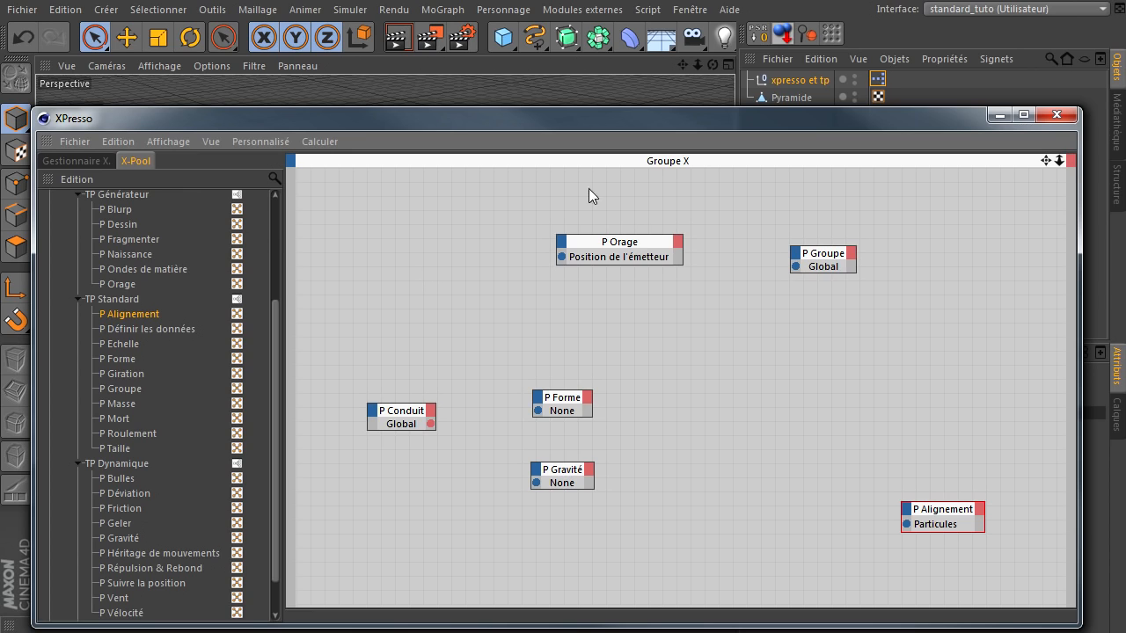
{"action": "left_click", "coordinate": [791, 77]}
{"action": "left_click_drag", "start_coordinate": [384, 232], "coordinate": [378, 238]}
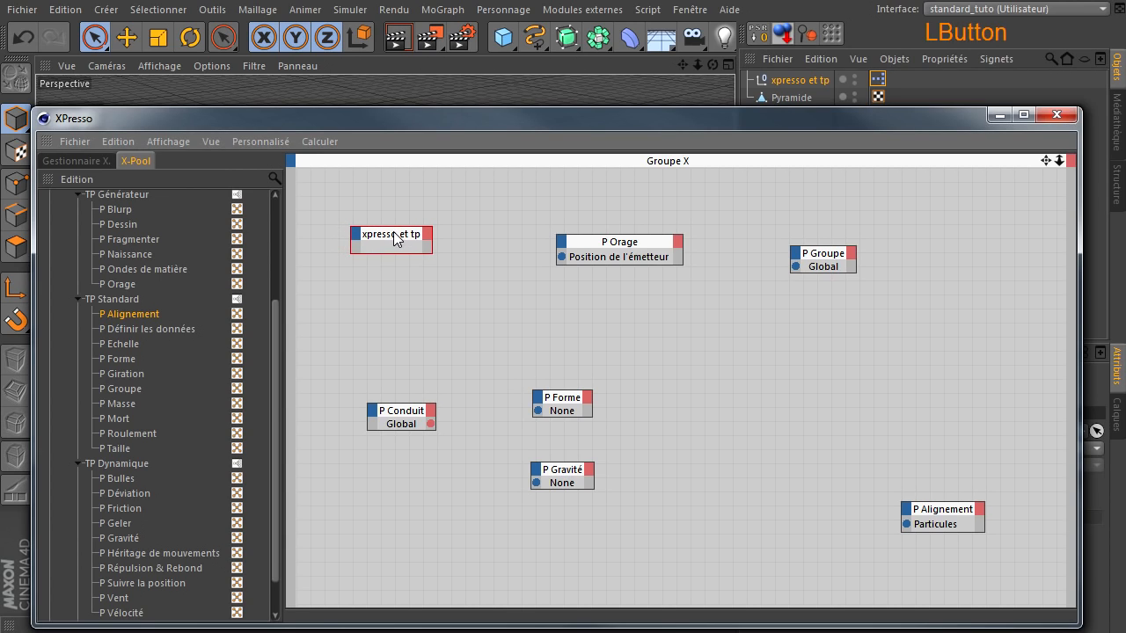
{"action": "left_click", "coordinate": [584, 249]}
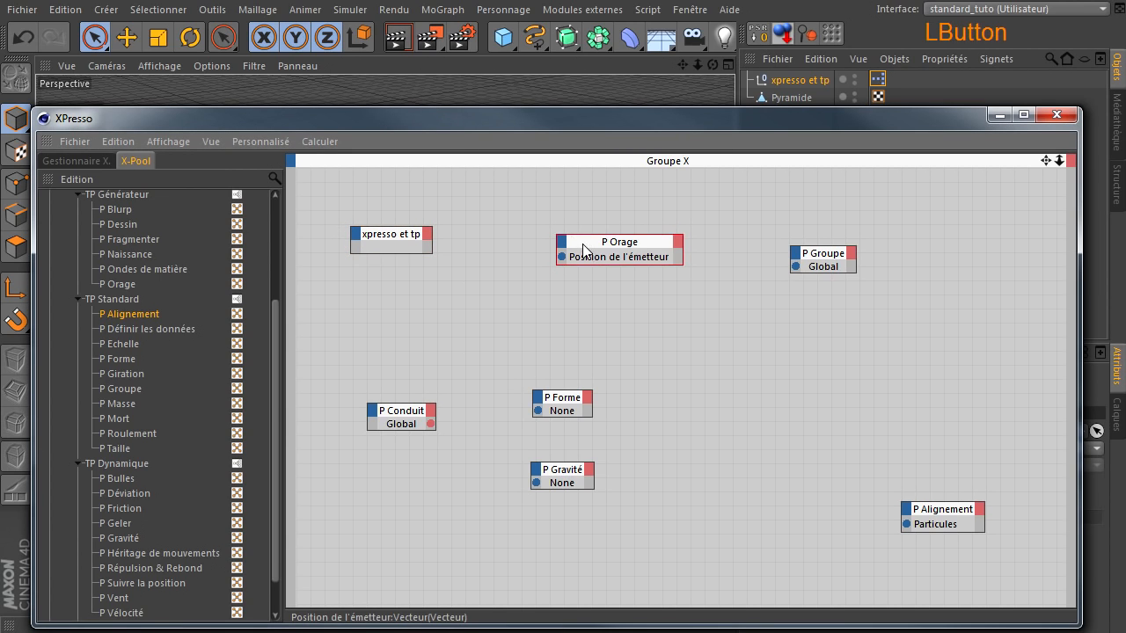
Step: Add a Naissance de particule output to the P Orage node, fit the node to its ports and shift it left of P Groupe
{"action": "left_click_drag", "start_coordinate": [584, 249], "coordinate": [578, 224]}
{"action": "left_click", "coordinate": [671, 217]}
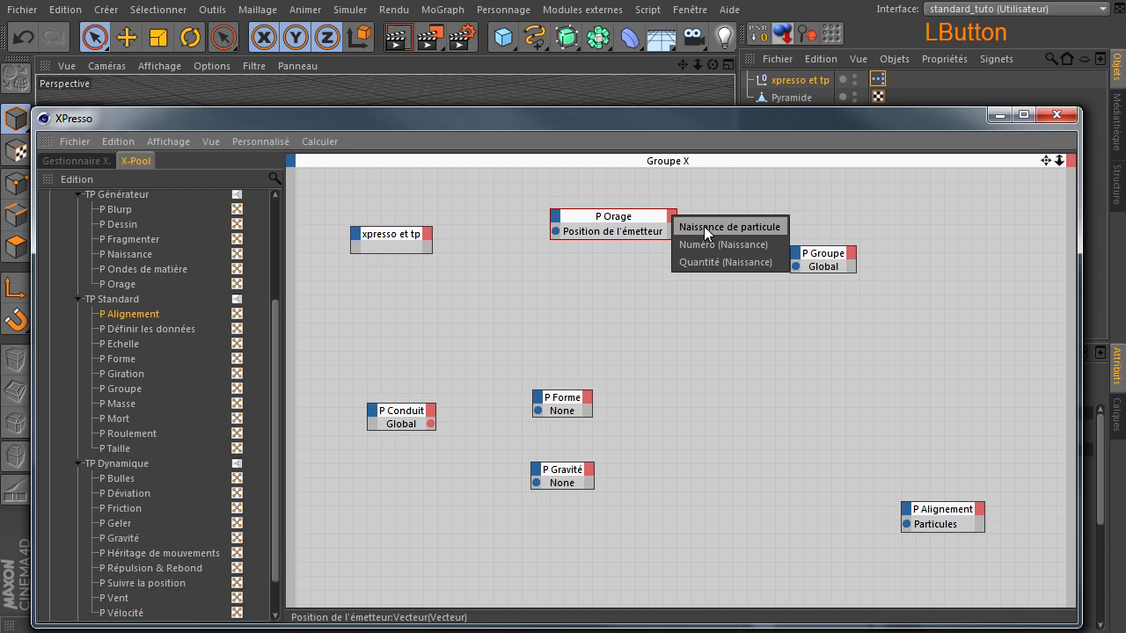
{"action": "left_click", "coordinate": [706, 226]}
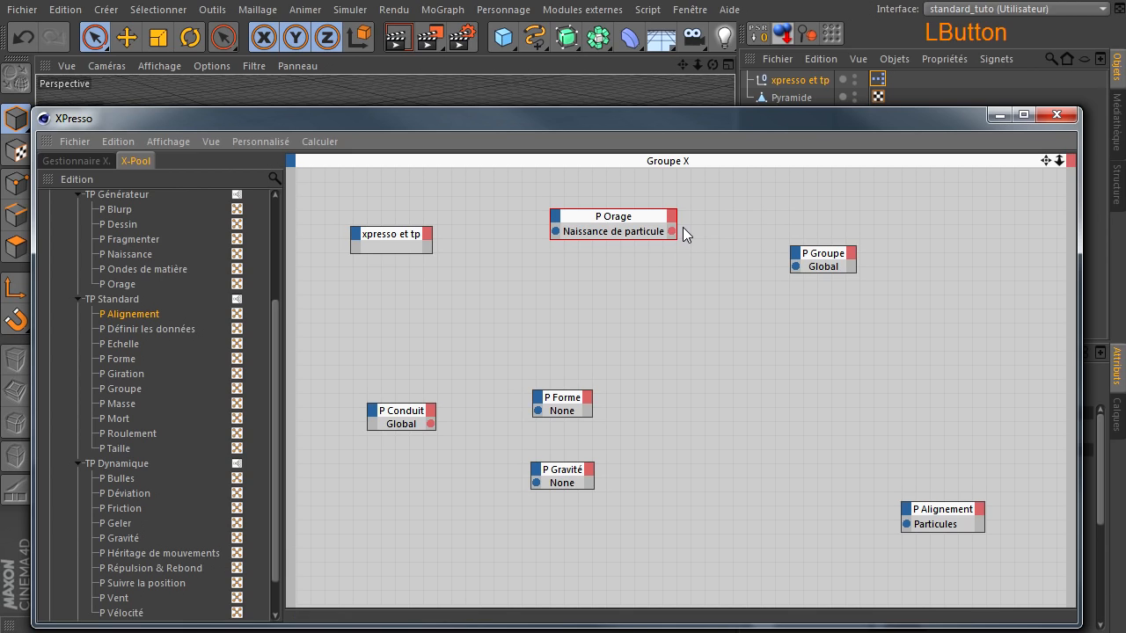
{"action": "left_click", "coordinate": [629, 221], "text": "ctrl"}
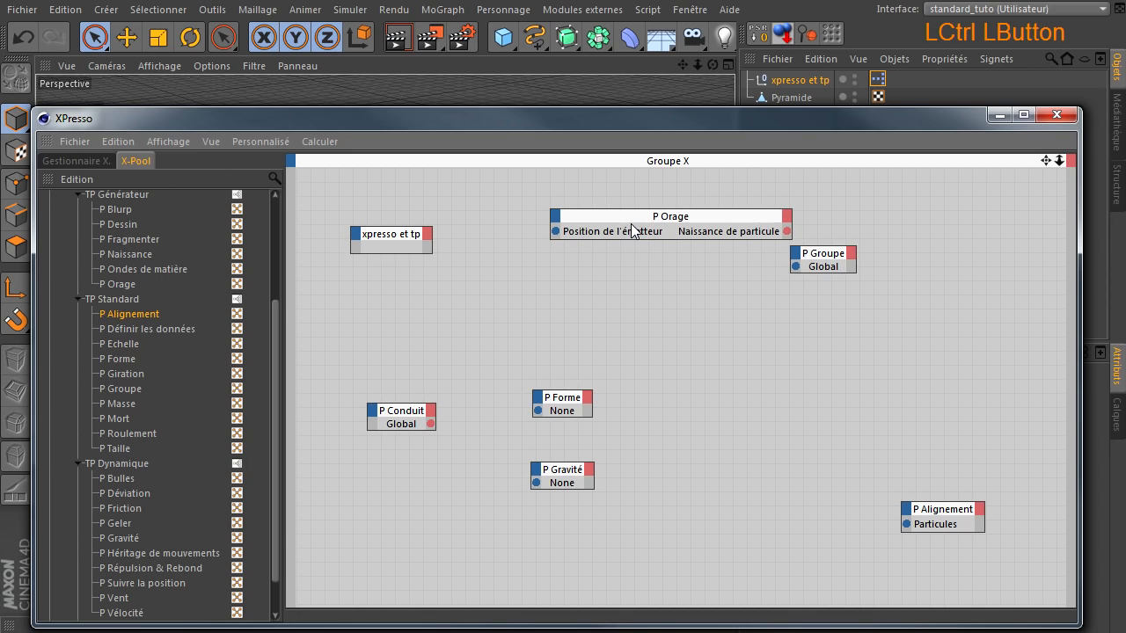
{"action": "left_click_drag", "start_coordinate": [646, 216], "coordinate": [588, 223]}
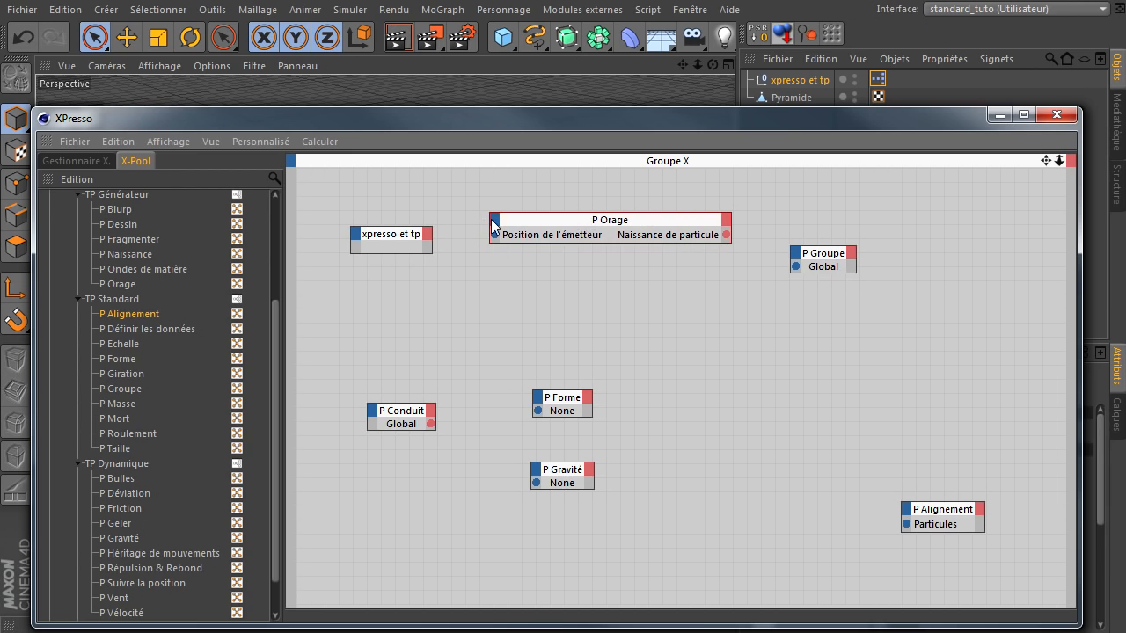
Step: Add an Alignement de l'émetteur input to the P Orage node and fit the node to its ports
{"action": "left_click", "coordinate": [496, 220]}
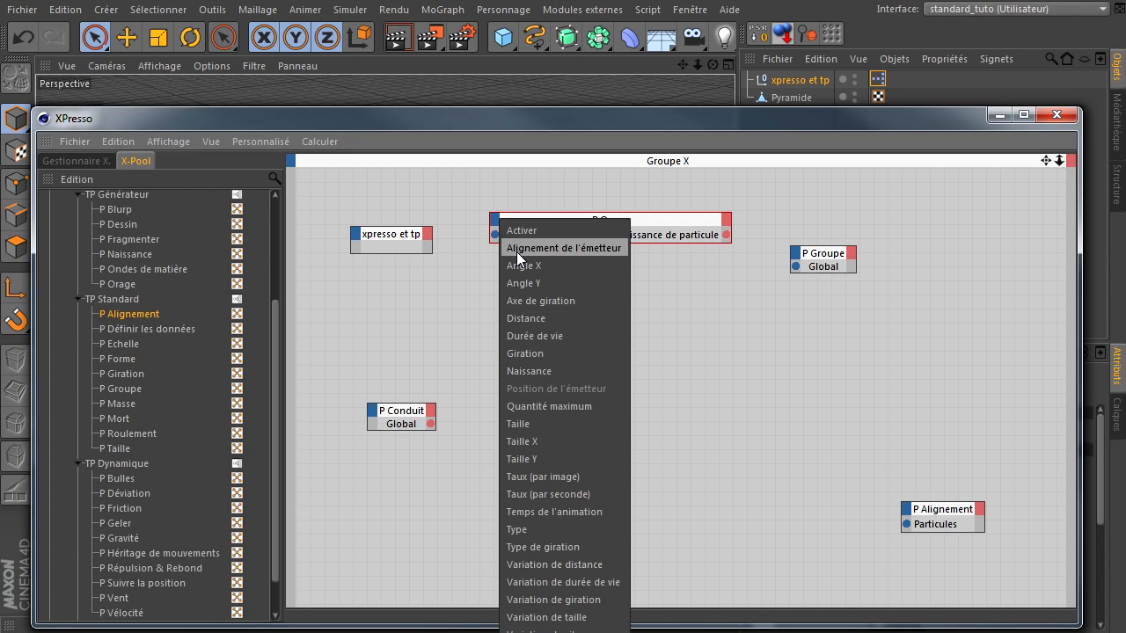
{"action": "left_click", "coordinate": [516, 249]}
{"action": "left_click", "coordinate": [565, 223], "text": "ctrl"}
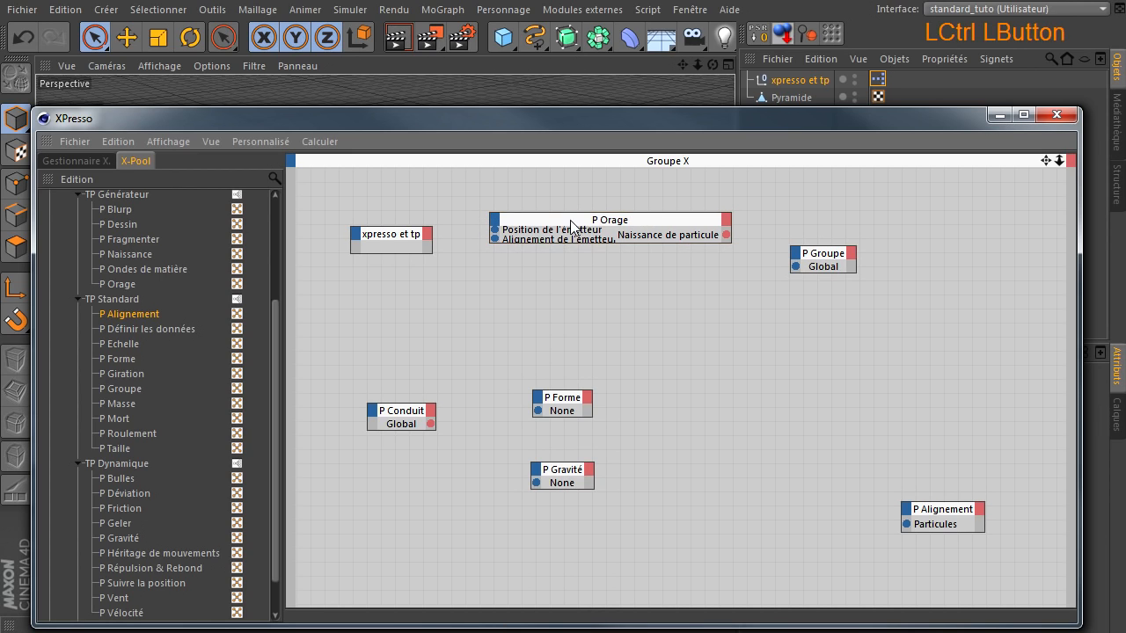
{"action": "left_click_drag", "start_coordinate": [566, 223], "coordinate": [558, 225]}
Step: Add the global outputs Position globale and Matrice globale to the "xpresso et tp" node and fit it to its ports
{"action": "left_click_drag", "start_coordinate": [374, 240], "coordinate": [448, 272]}
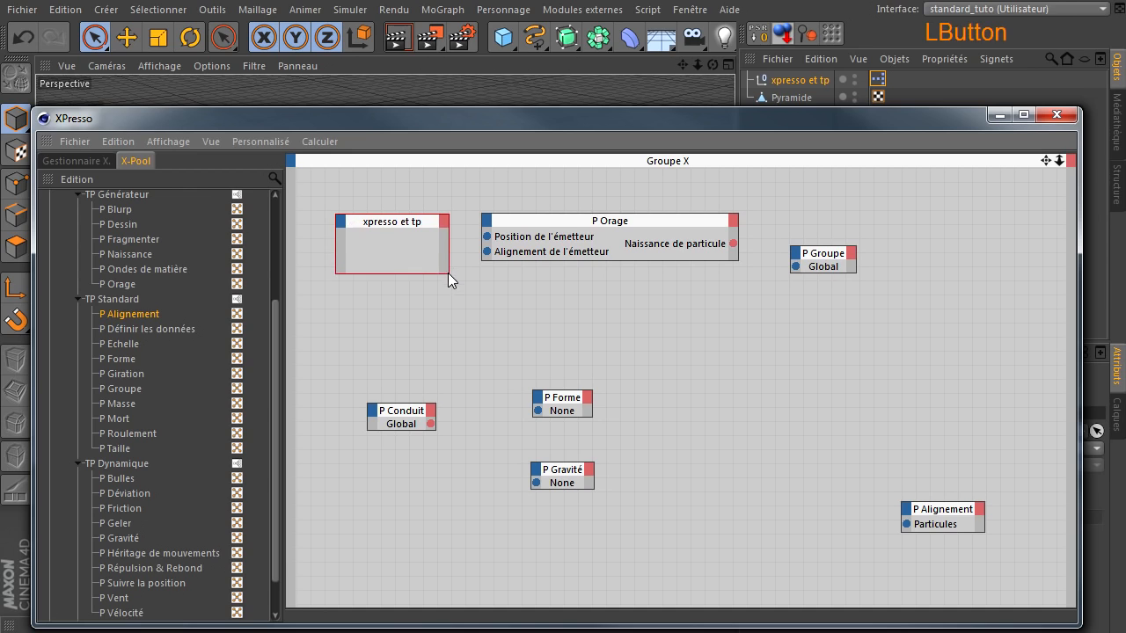
{"action": "left_click", "coordinate": [444, 220]}
{"action": "mouse_move", "coordinate": [475, 264]}
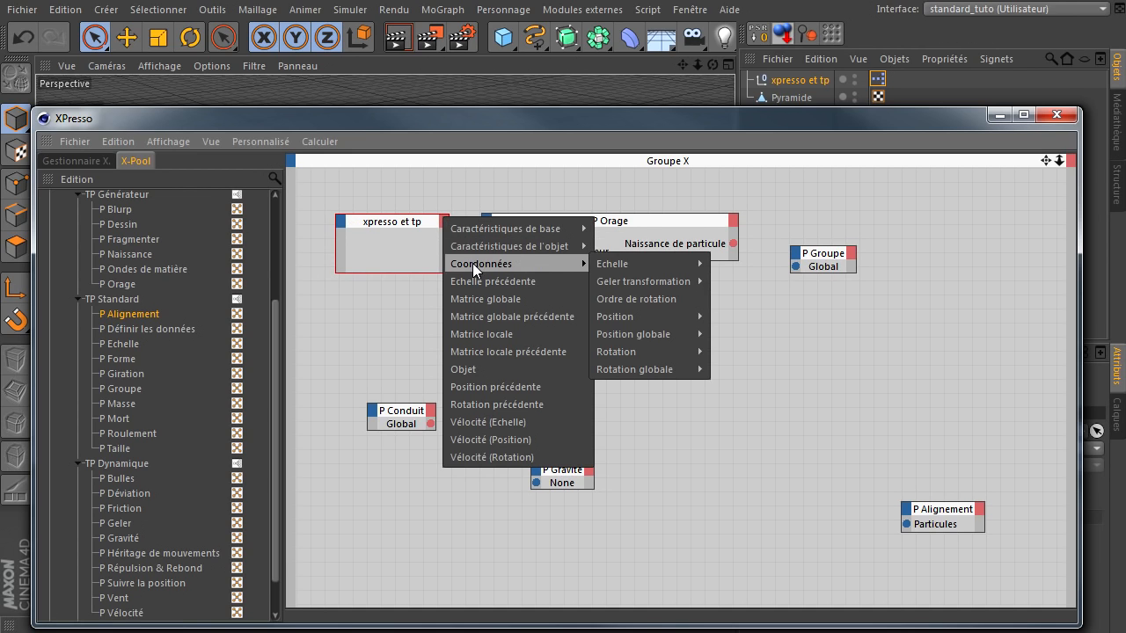
{"action": "mouse_move", "coordinate": [652, 337]}
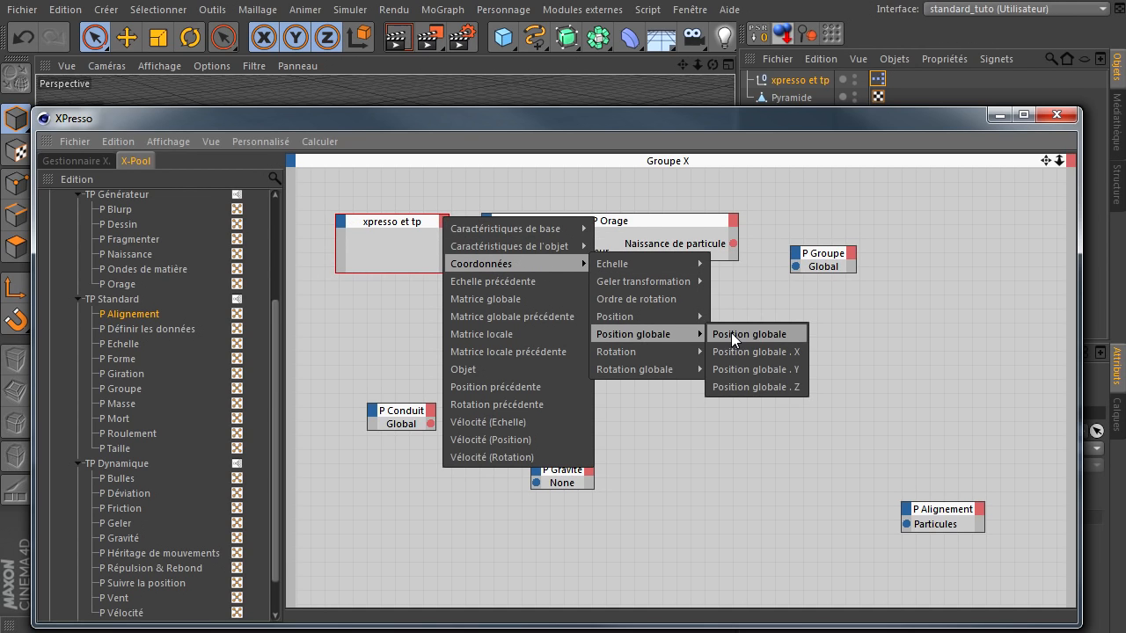
{"action": "left_click", "coordinate": [731, 334]}
{"action": "left_click", "coordinate": [444, 221]}
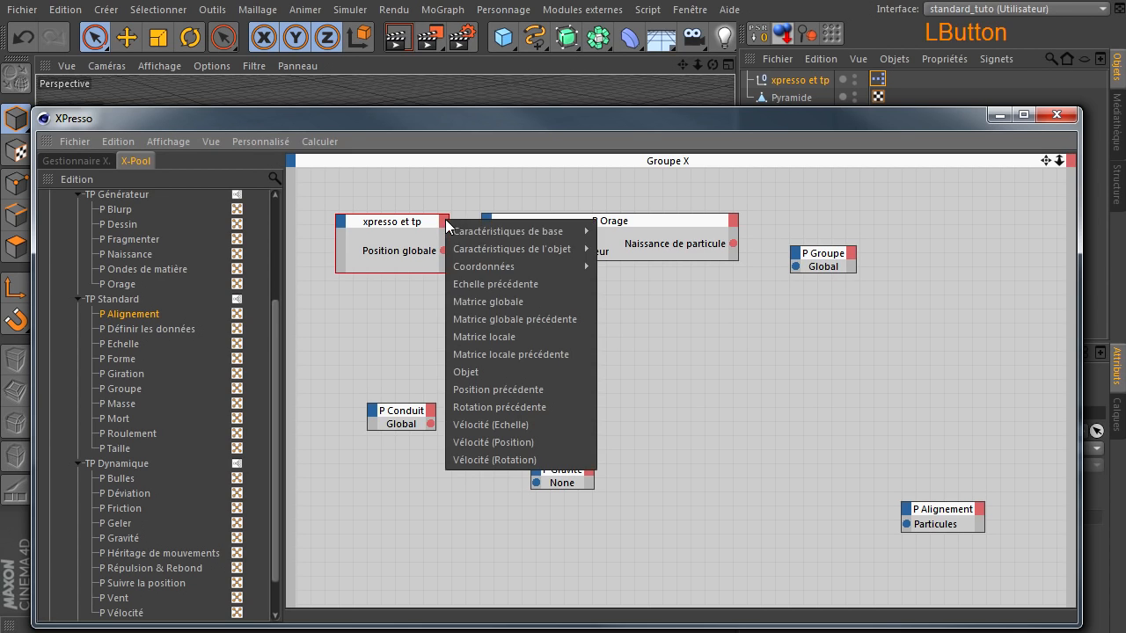
{"action": "left_click", "coordinate": [473, 304]}
{"action": "left_click_drag", "start_coordinate": [419, 223], "coordinate": [403, 217]}
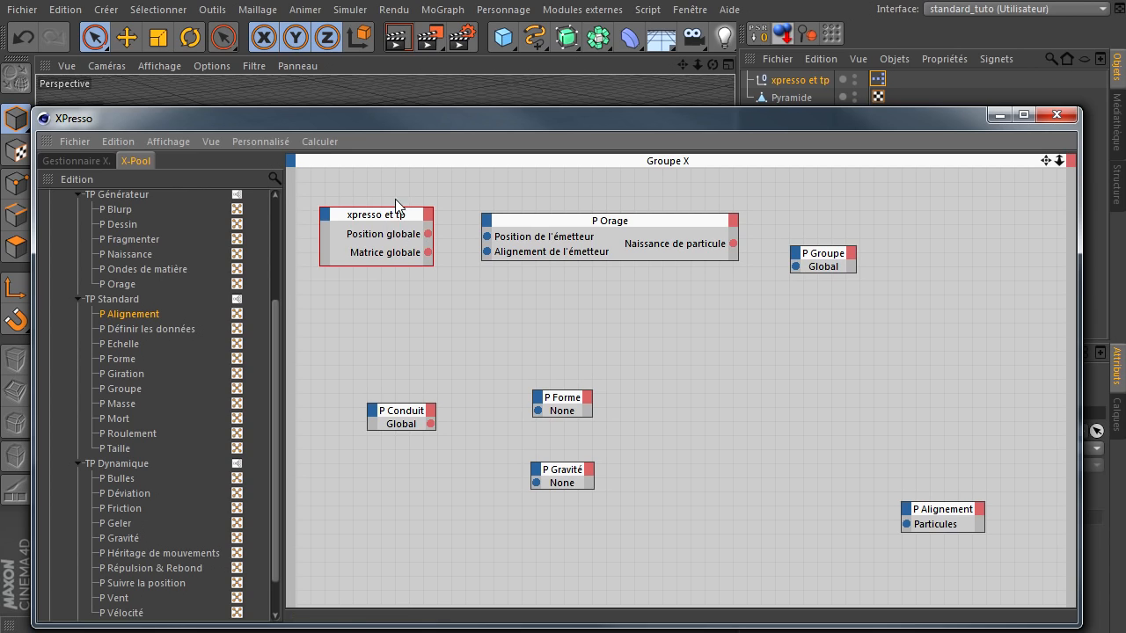
{"action": "left_click", "coordinate": [384, 220], "text": "ctrl"}
{"action": "left_click", "coordinate": [383, 222], "text": "ctrl"}
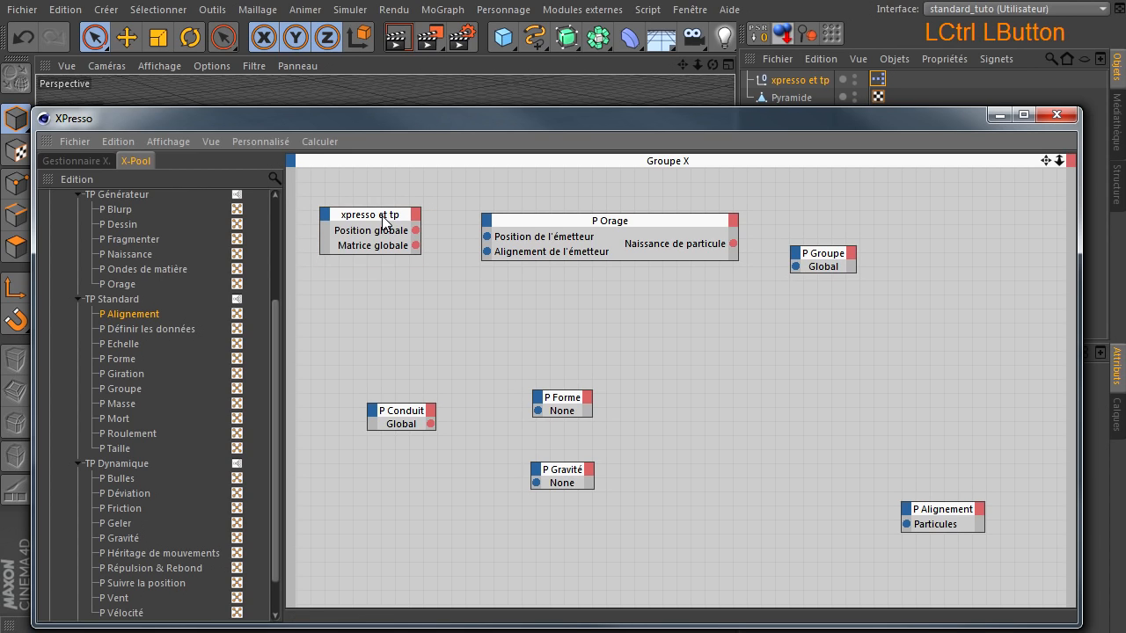
Step: Connect Position globale and Matrice globale to P Orage's emitter position and alignment inputs, and its Naissance de particule output to P Groupe
{"action": "left_click_drag", "start_coordinate": [416, 230], "coordinate": [487, 237]}
{"action": "left_click_drag", "start_coordinate": [417, 247], "coordinate": [486, 251]}
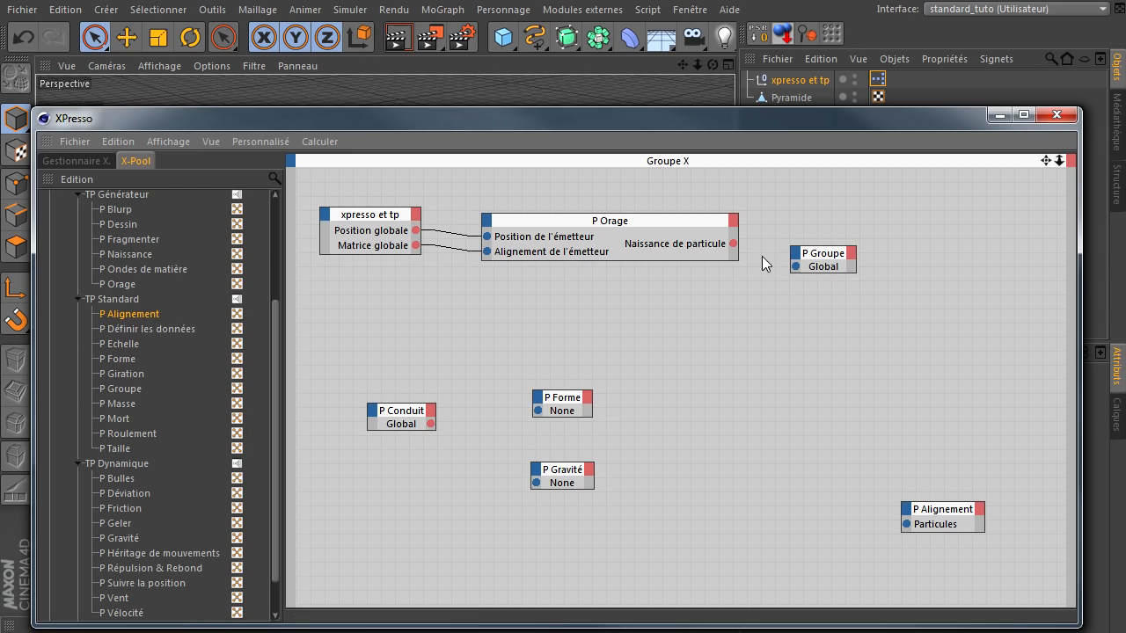
{"action": "left_click_drag", "start_coordinate": [733, 243], "coordinate": [799, 268]}
Step: Open the Thinking Particles settings and place their window over the XPresso editor
{"action": "left_click", "coordinate": [249, 142]}
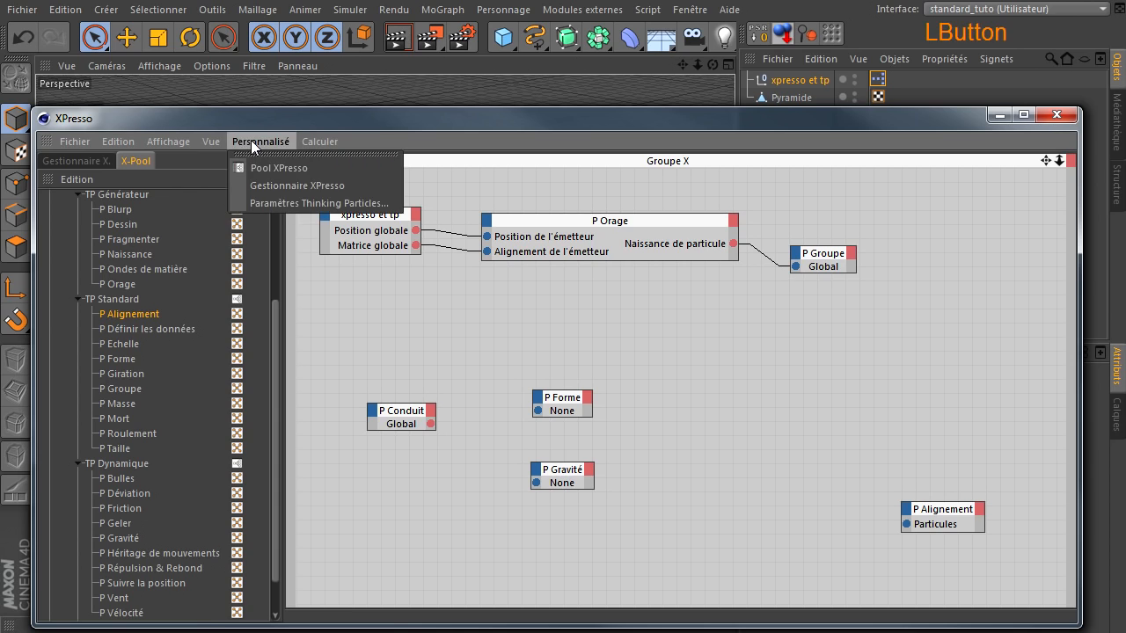
{"action": "left_click", "coordinate": [507, 191]}
{"action": "left_click", "coordinate": [349, 9]}
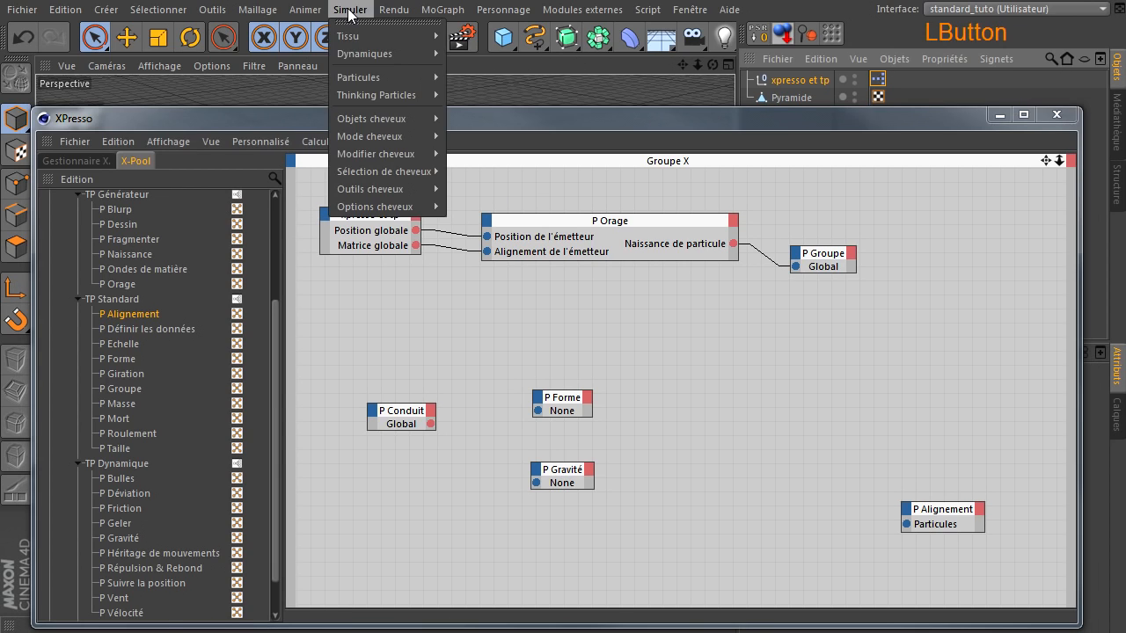
{"action": "mouse_move", "coordinate": [362, 95]}
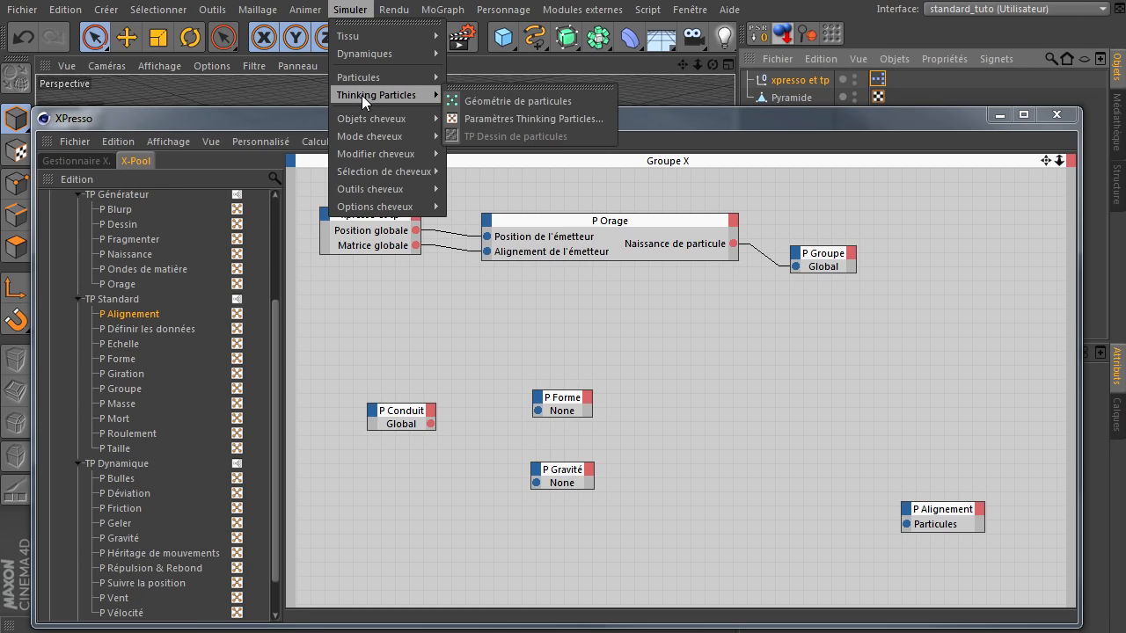
{"action": "left_click", "coordinate": [518, 120]}
{"action": "left_click_drag", "start_coordinate": [500, 8], "coordinate": [426, 139]}
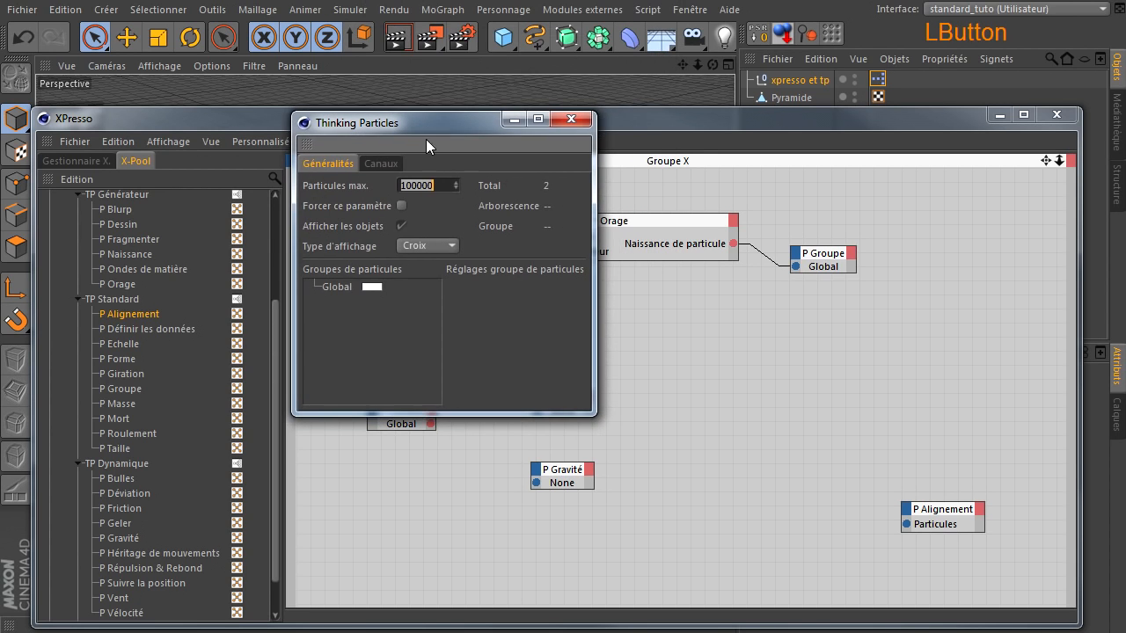
Step: Add a particle group under Global and name it A
{"action": "right_click", "coordinate": [342, 291]}
{"action": "left_click", "coordinate": [356, 300]}
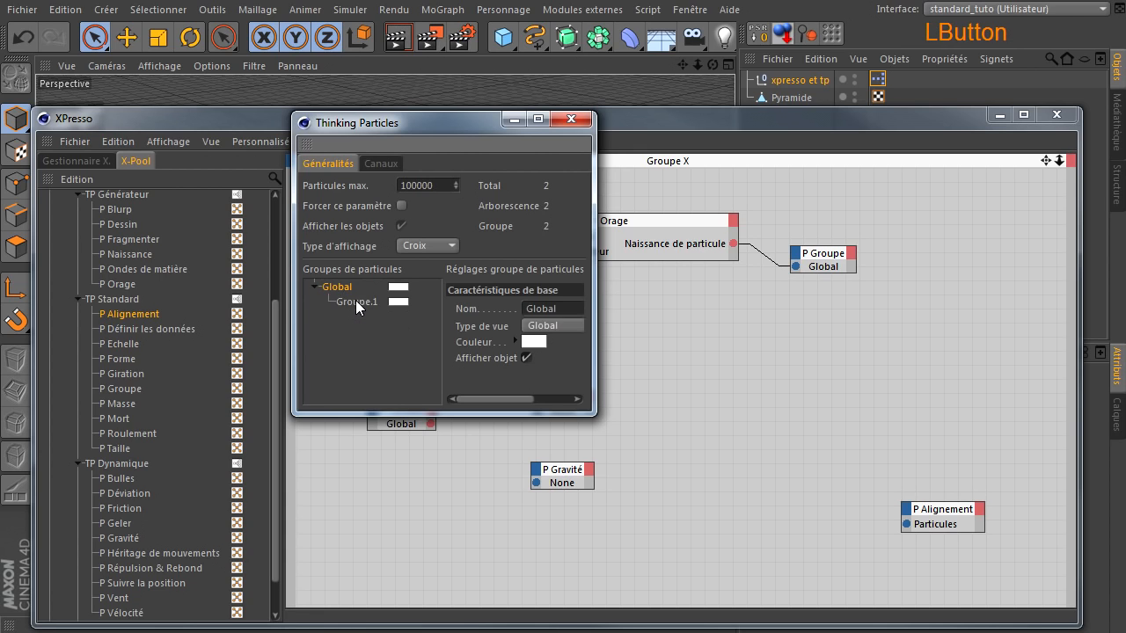
{"action": "left_click", "coordinate": [350, 301]}
{"action": "double_click", "coordinate": [369, 303]}
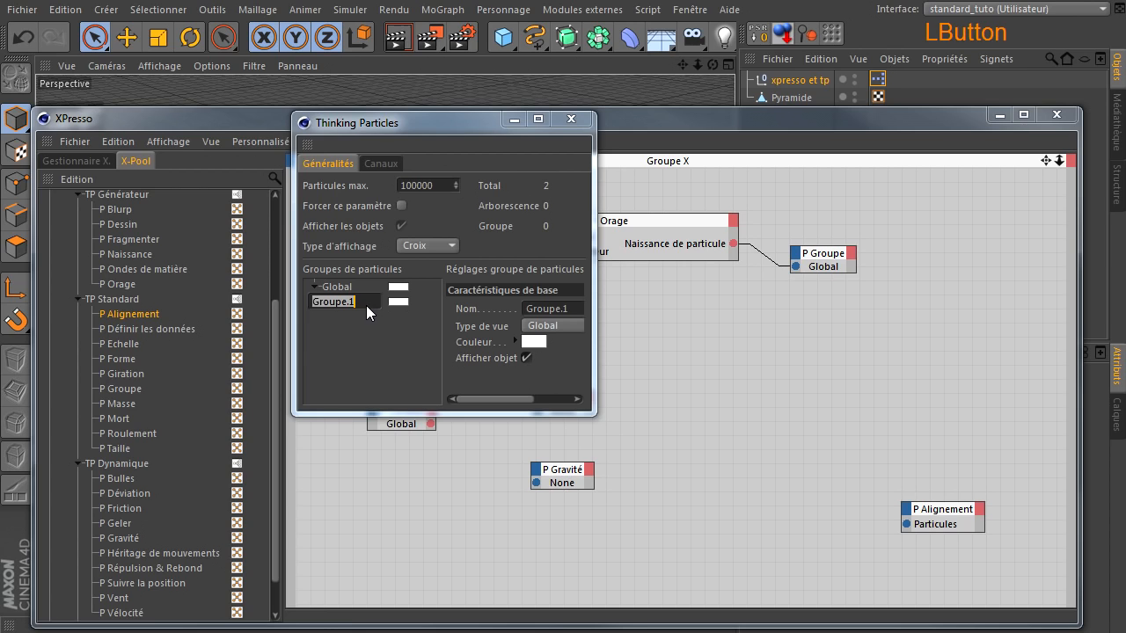
{"action": "type", "text": "A"}
{"action": "left_click", "coordinate": [376, 345]}
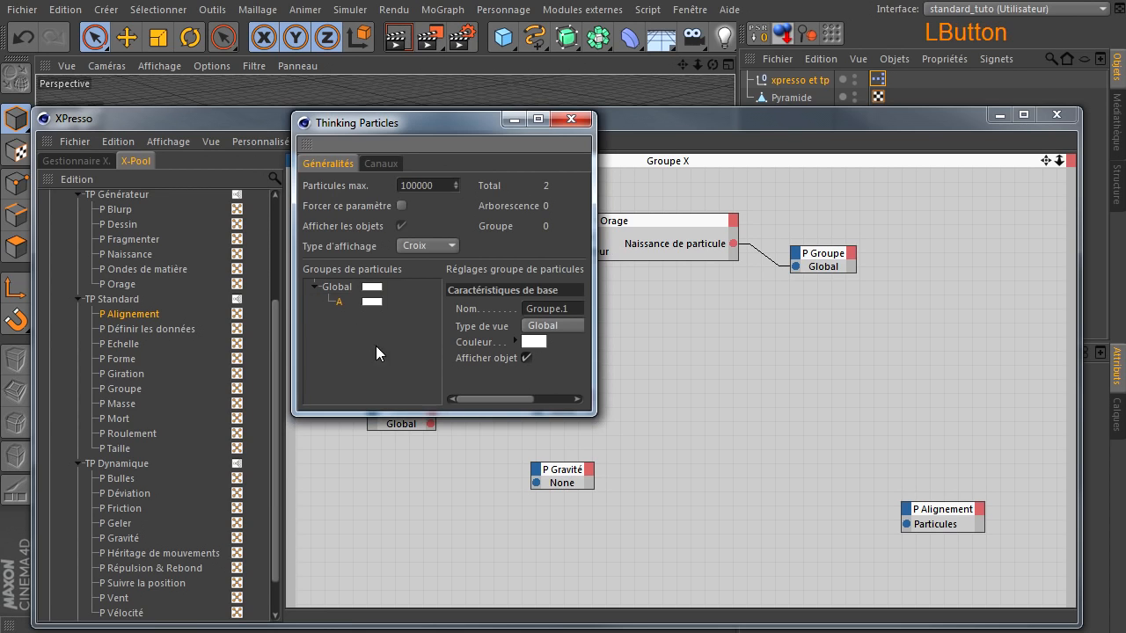
Step: Set the colour of particle group A to orange
{"action": "left_click", "coordinate": [367, 303]}
{"action": "left_click", "coordinate": [376, 244]}
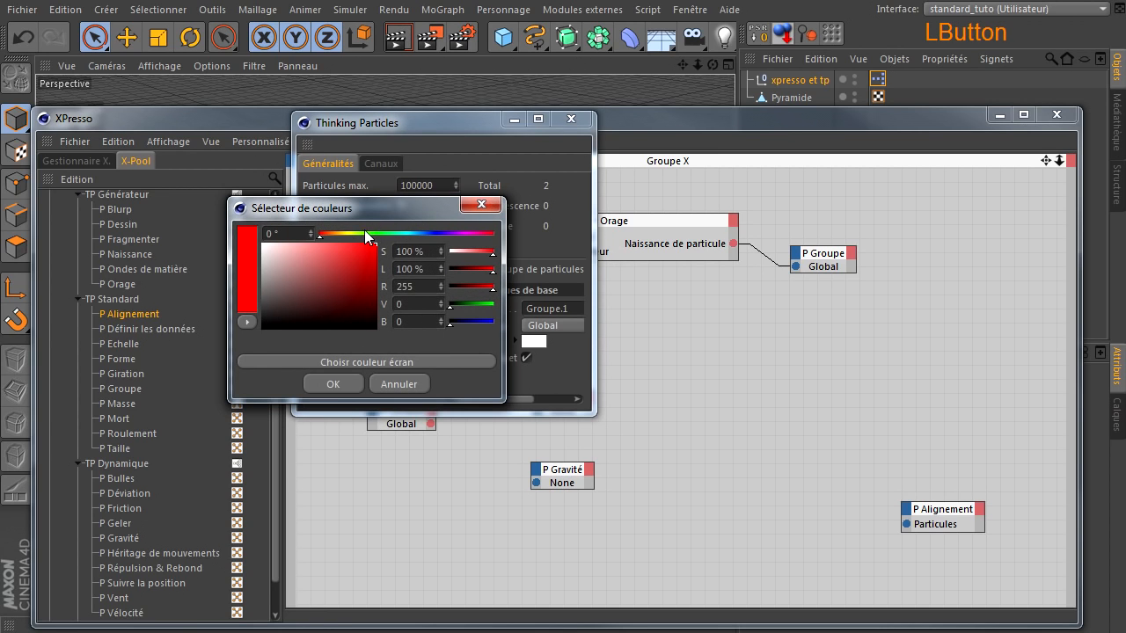
{"action": "left_click", "coordinate": [420, 233]}
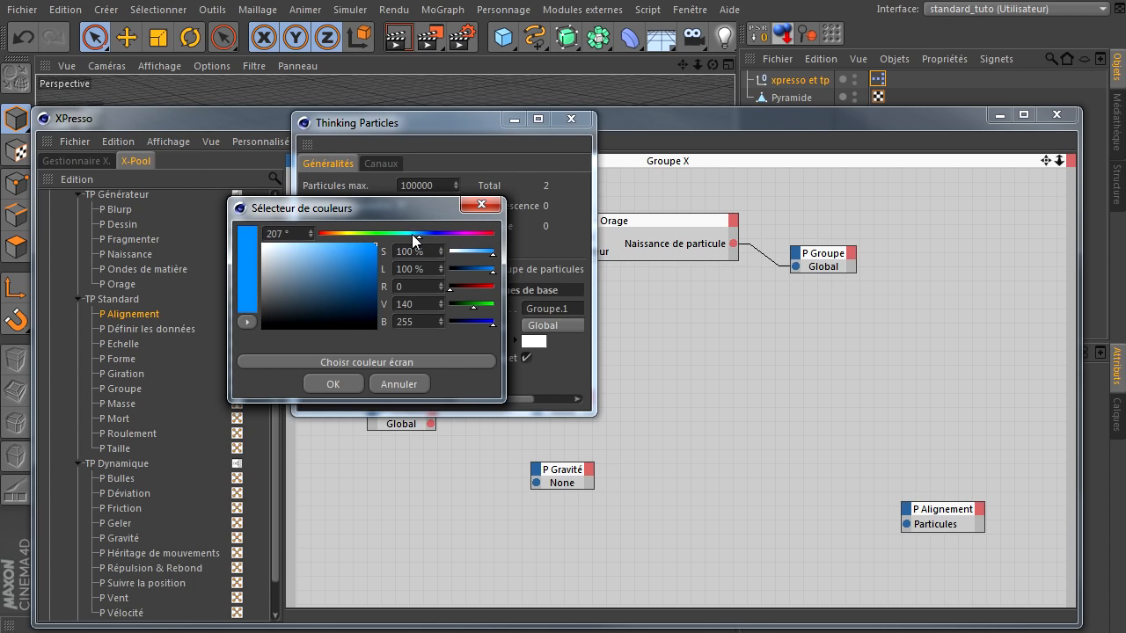
{"action": "left_click", "coordinate": [337, 234]}
{"action": "left_click", "coordinate": [345, 385]}
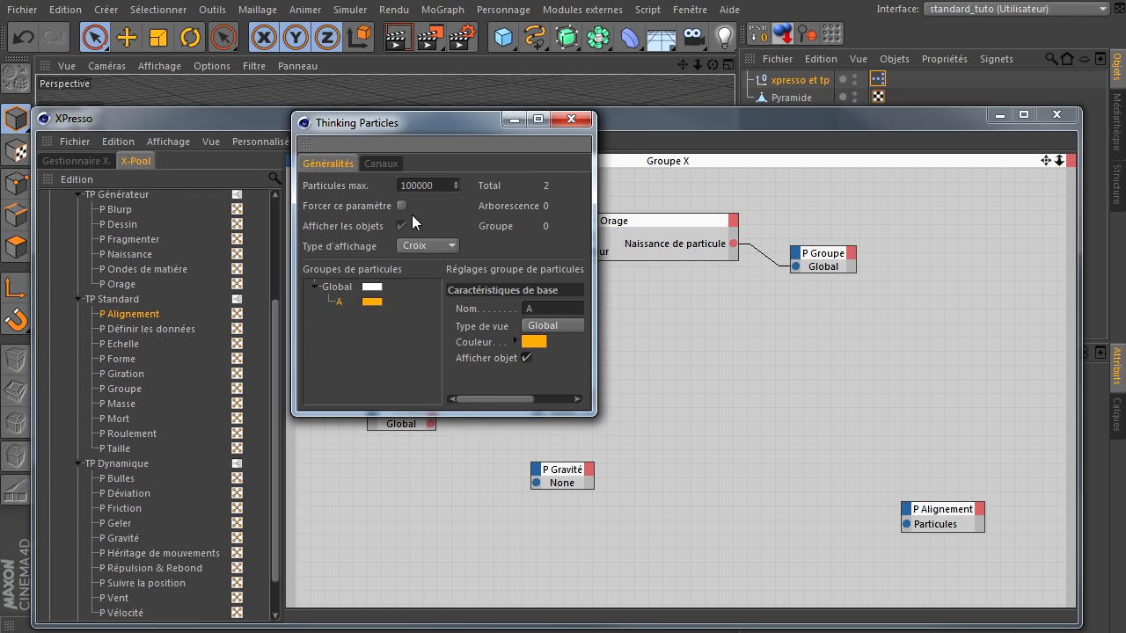
Step: Assign particle group A to both the P Groupe and P Conduit nodes
{"action": "left_click_drag", "start_coordinate": [436, 125], "coordinate": [326, 83]}
{"action": "left_click_drag", "start_coordinate": [231, 259], "coordinate": [832, 271]}
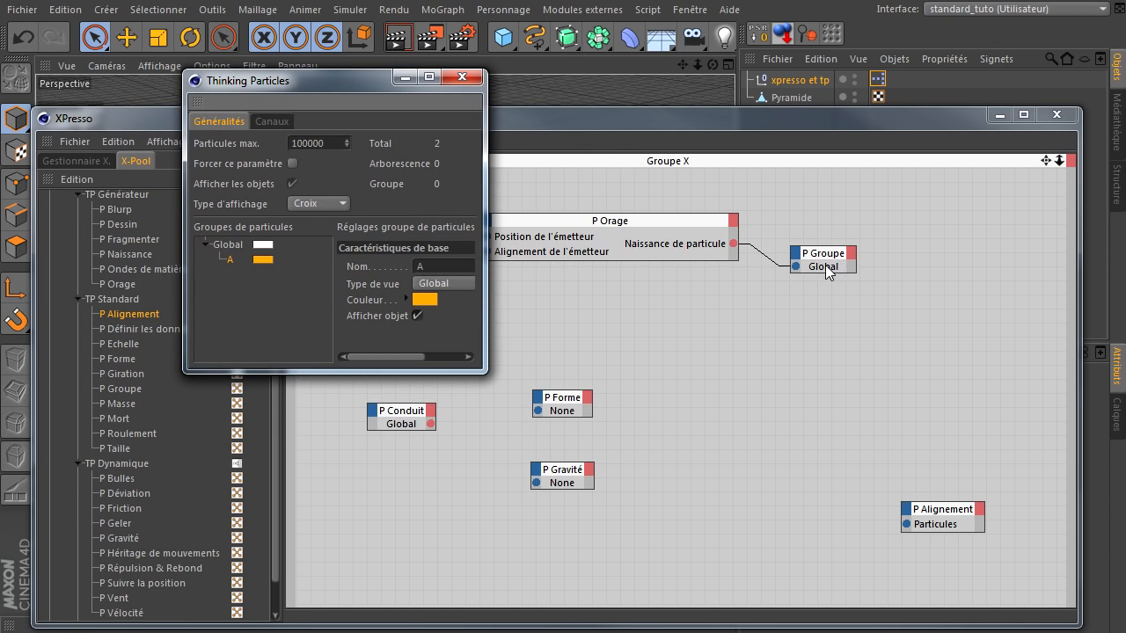
{"action": "left_click_drag", "start_coordinate": [228, 260], "coordinate": [233, 258]}
{"action": "left_click_drag", "start_coordinate": [363, 395], "coordinate": [398, 425]}
{"action": "left_click", "coordinate": [471, 486]}
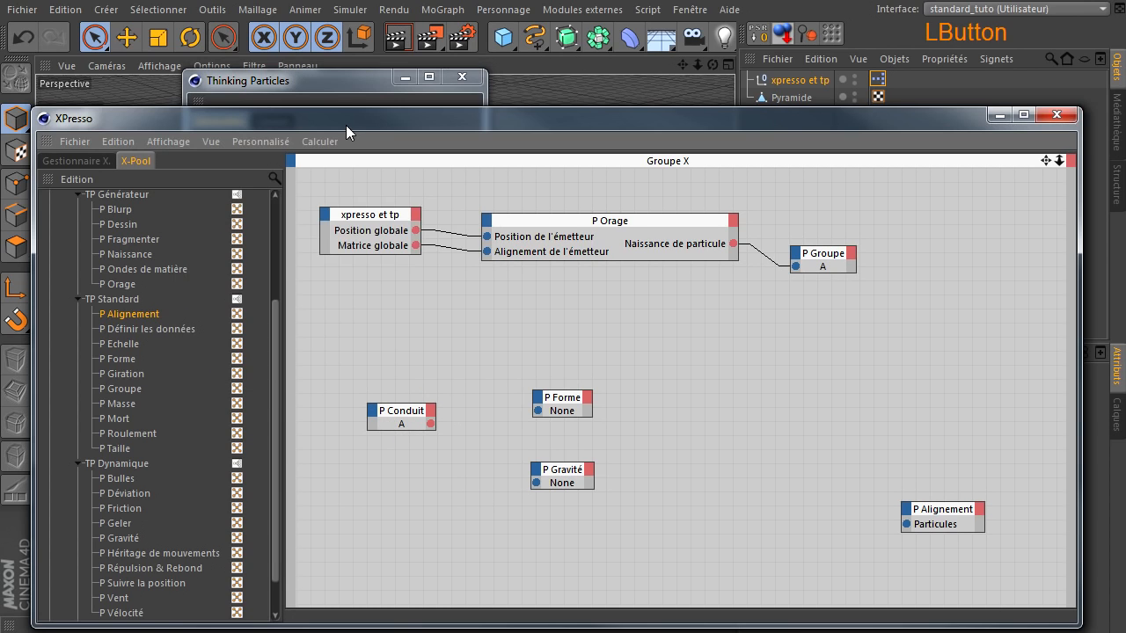
Step: Move the Thinking Particles settings window out of the way of the node graph
{"action": "left_click", "coordinate": [344, 94]}
{"action": "left_click_drag", "start_coordinate": [305, 90], "coordinate": [515, 100]}
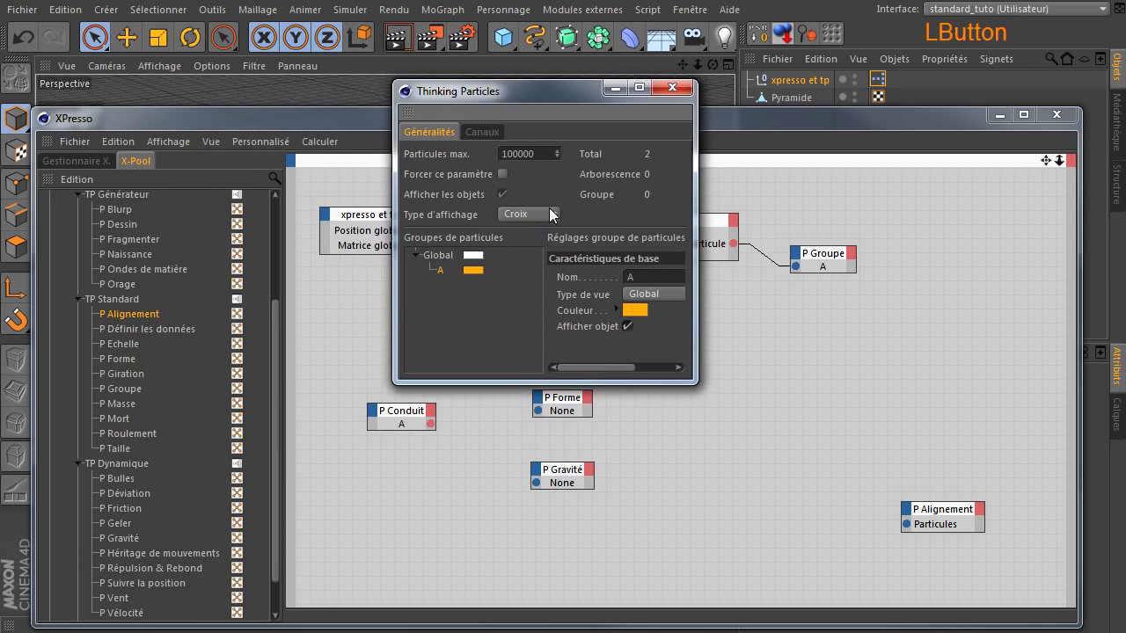
{"action": "left_click_drag", "start_coordinate": [442, 91], "coordinate": [1125, 264]}
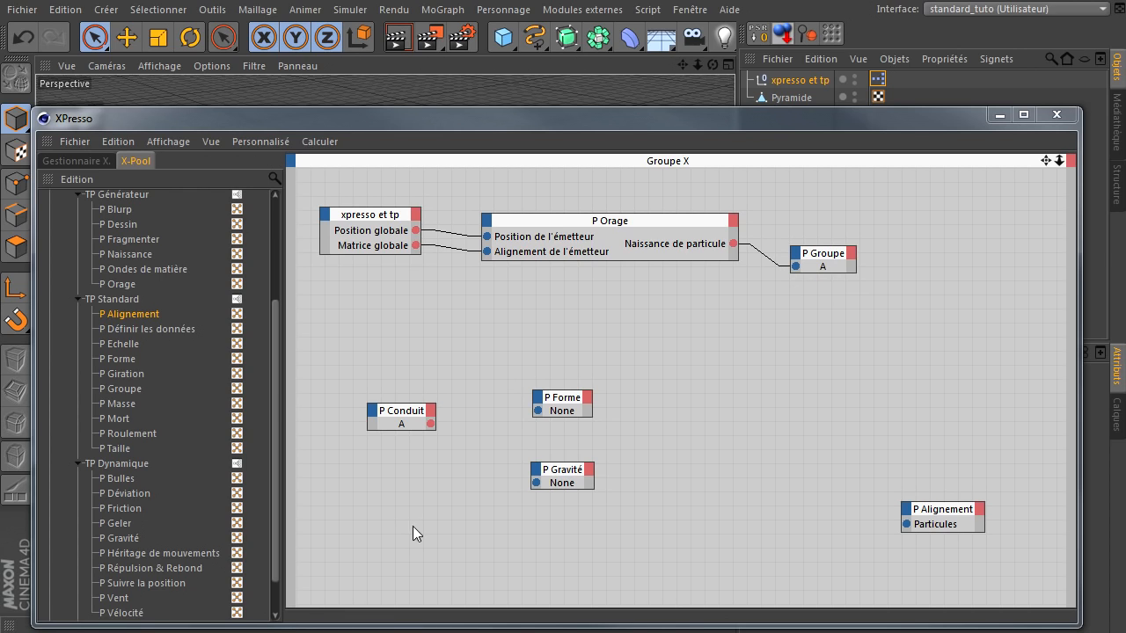
Step: Move the P Conduit node up beside P Forme, and bring P Forme closer to it
{"action": "mouse_move", "coordinate": [400, 417]}
{"action": "left_mouse_down"}
{"action": "mouse_move", "coordinate": [373, 420]}
{"action": "mouse_move", "coordinate": [390, 405]}
{"action": "left_mouse_up"}
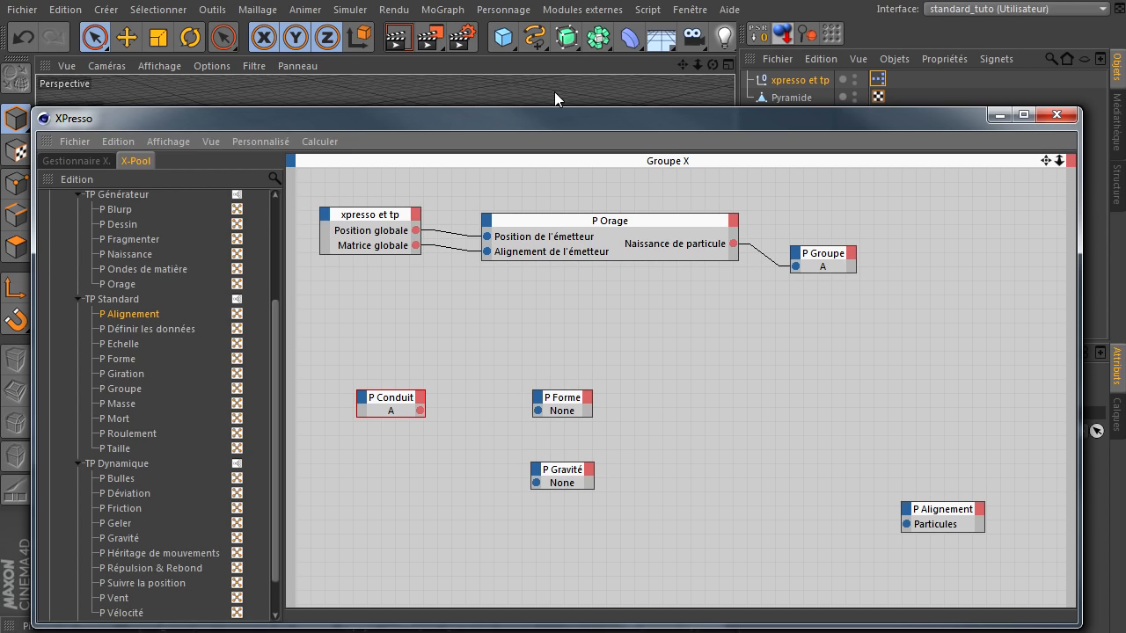
{"action": "left_click_drag", "start_coordinate": [526, 109], "coordinate": [506, 148]}
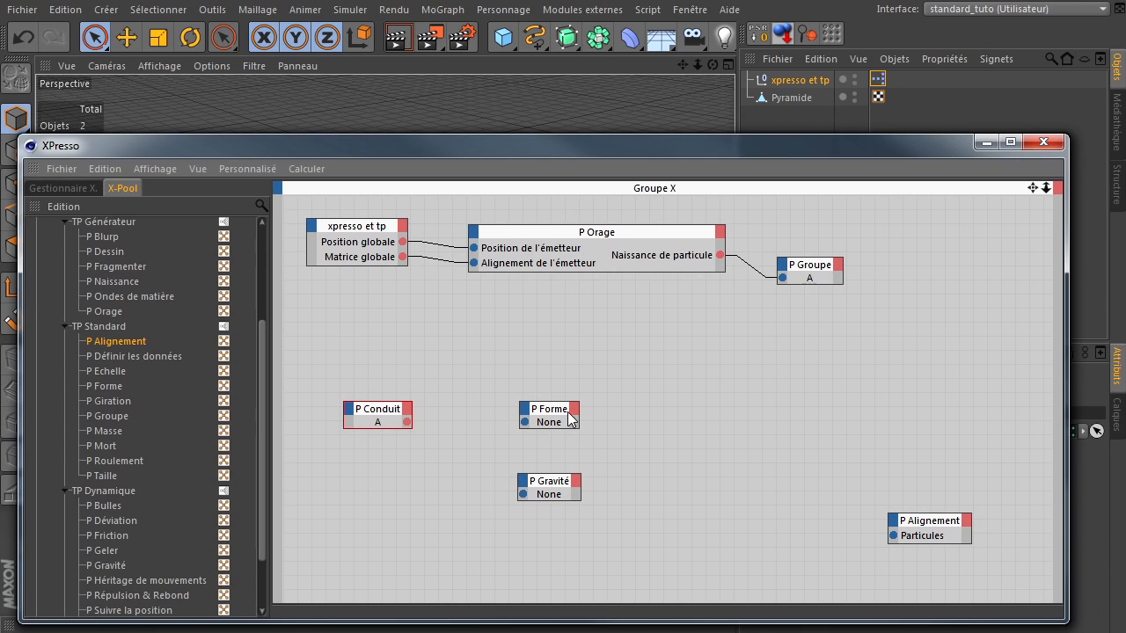
{"action": "left_click_drag", "start_coordinate": [567, 412], "coordinate": [547, 406]}
Step: Assign the Pyramide object as the P Forme node's shape and connect P Conduit's particle output to P Forme
{"action": "left_click", "coordinate": [791, 98]}
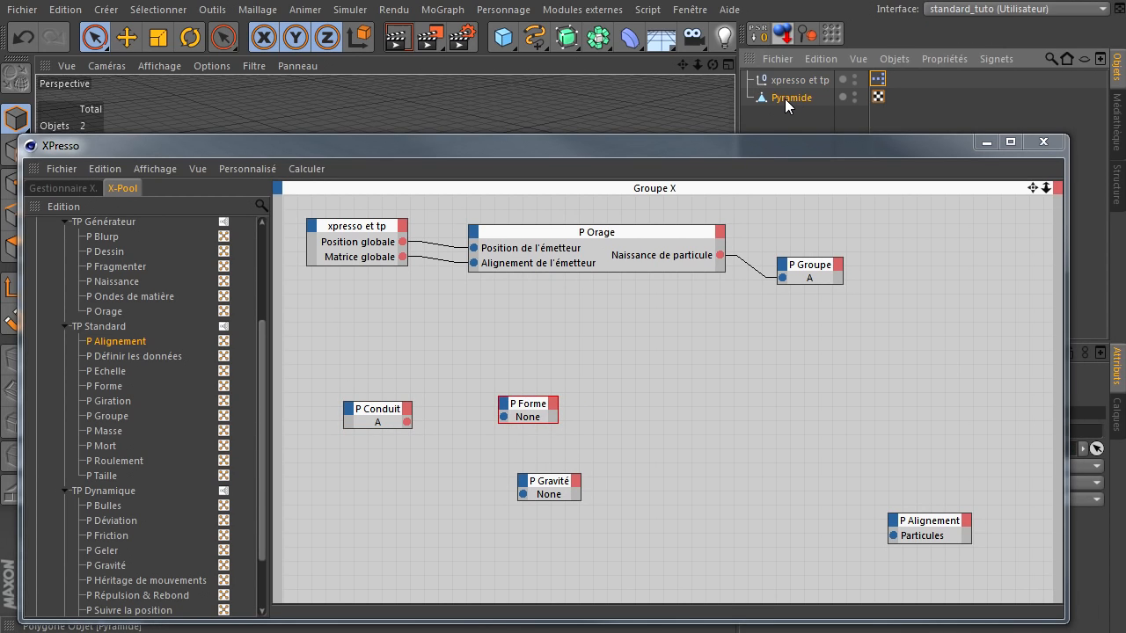
{"action": "left_click", "coordinate": [785, 98]}
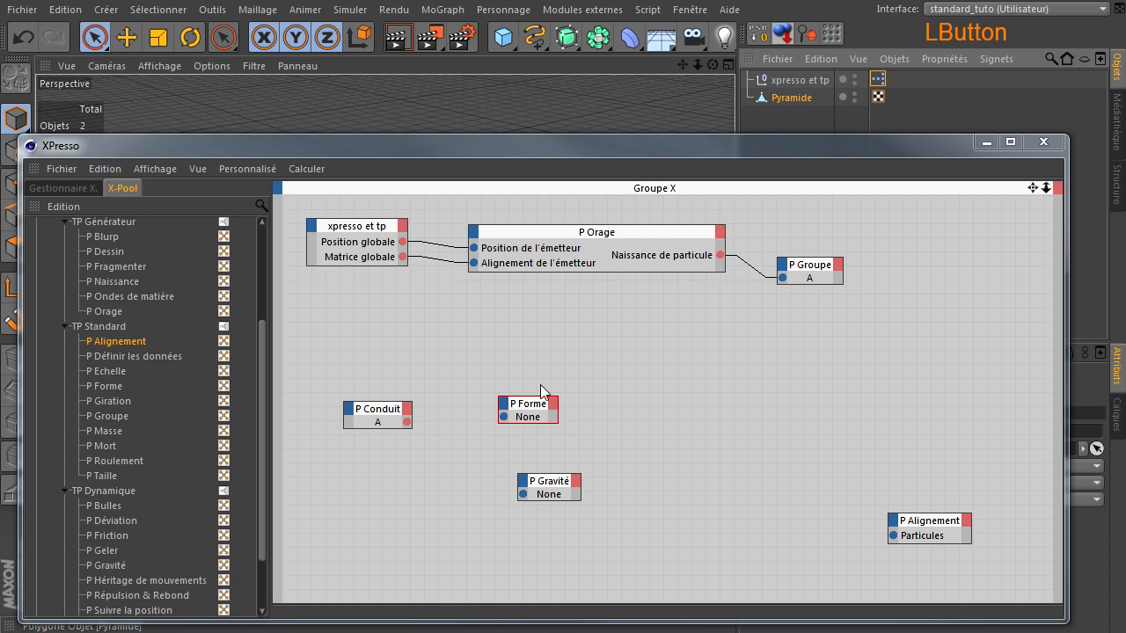
{"action": "left_click_drag", "start_coordinate": [529, 418], "coordinate": [502, 396]}
{"action": "left_click", "coordinate": [527, 403], "text": "ctrl"}
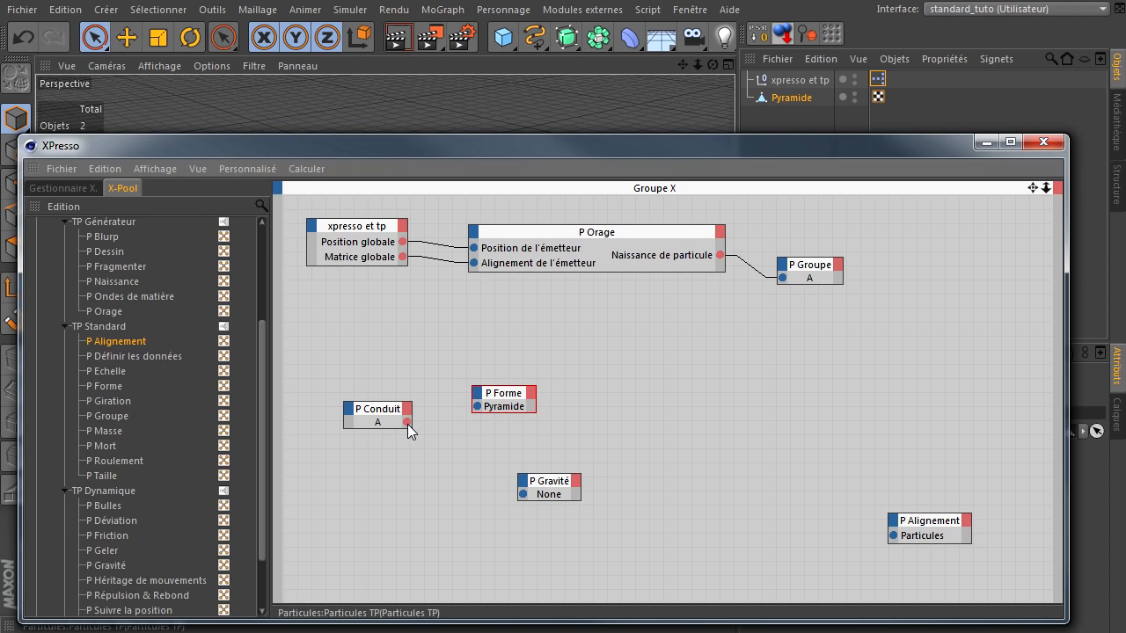
{"action": "left_click_drag", "start_coordinate": [407, 422], "coordinate": [479, 406]}
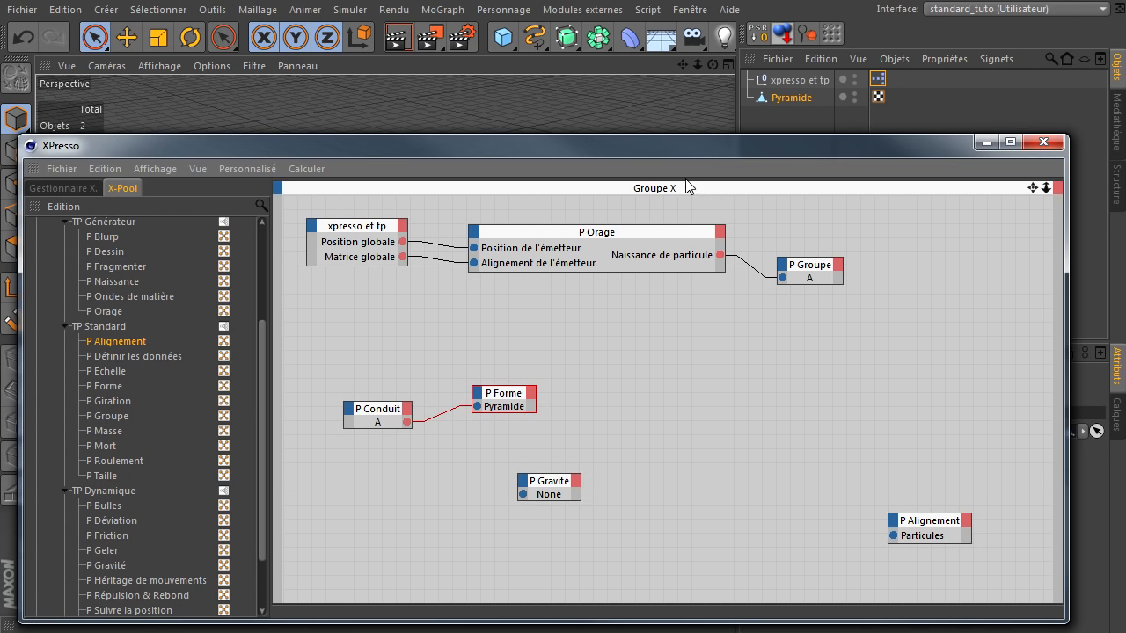
Step: Move the XPresso window off the viewport and return the timeline to its first frame
{"action": "left_click_drag", "start_coordinate": [644, 154], "coordinate": [1125, 263]}
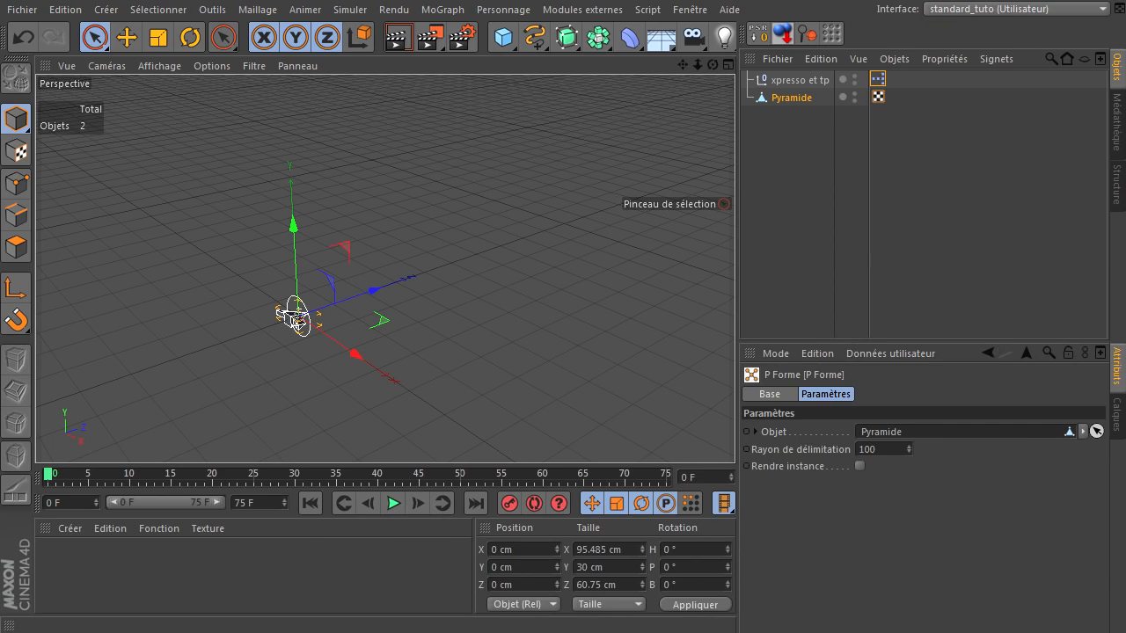
{"action": "left_click", "coordinate": [309, 502]}
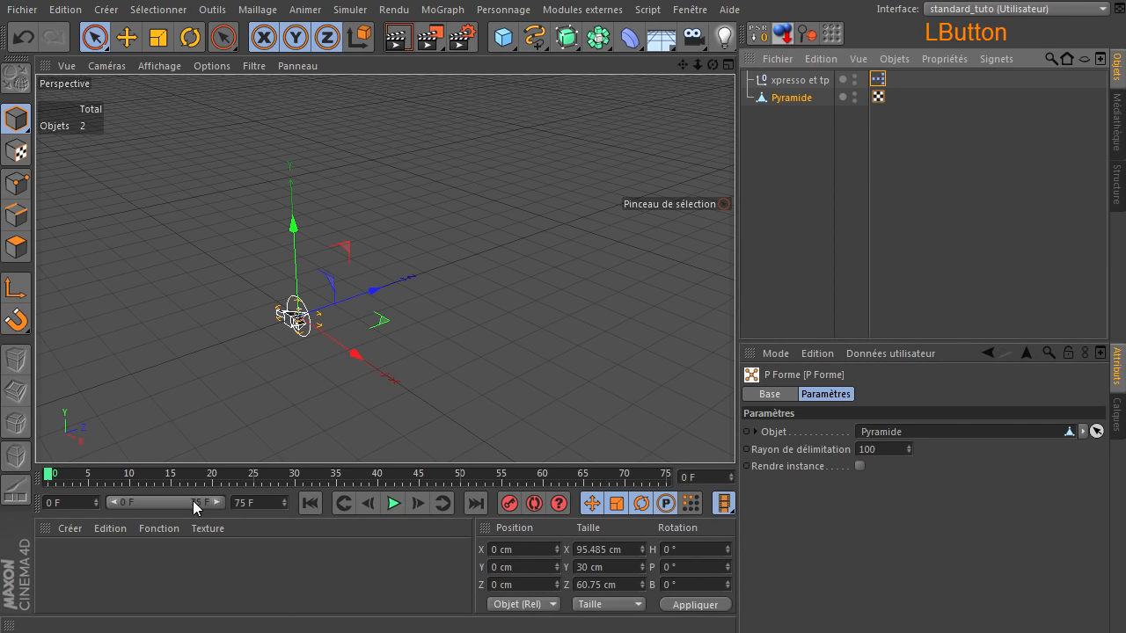
Step: Set the animation's end frame to 750 F and extend the preview range to cover all 750 frames
{"action": "left_click", "coordinate": [264, 505]}
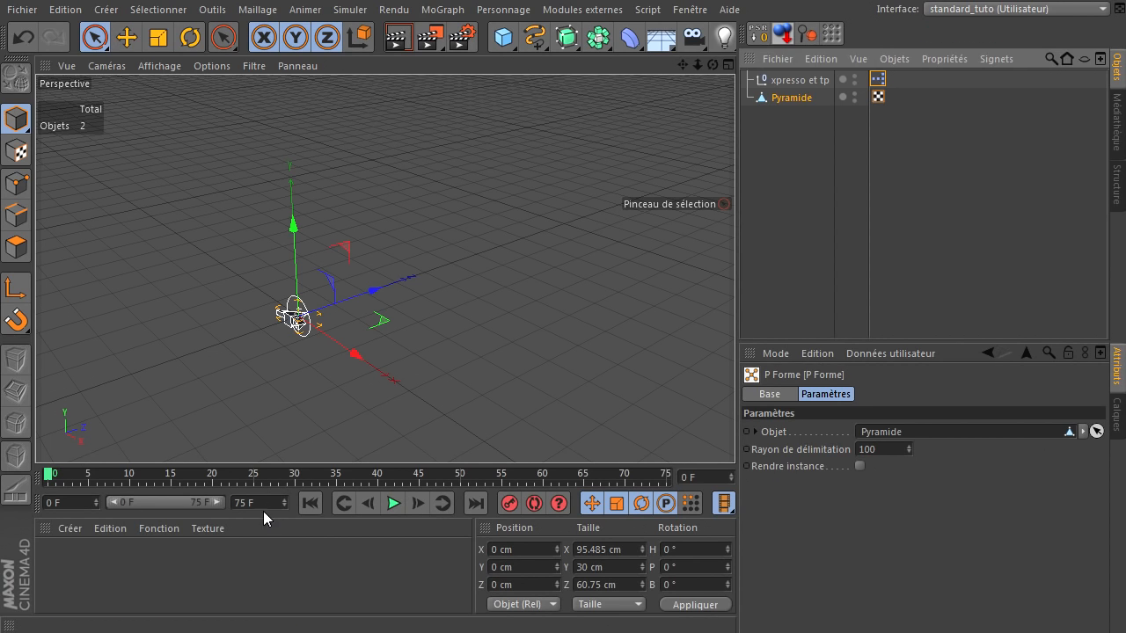
{"action": "type", "text": "750"}
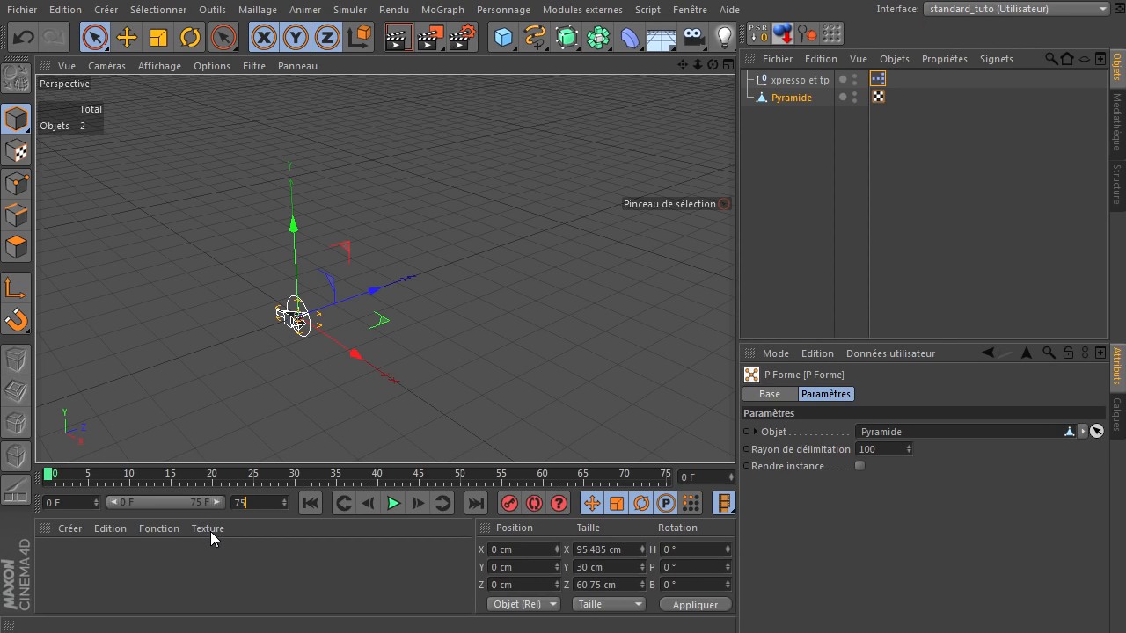
{"action": "key", "text": "Return"}
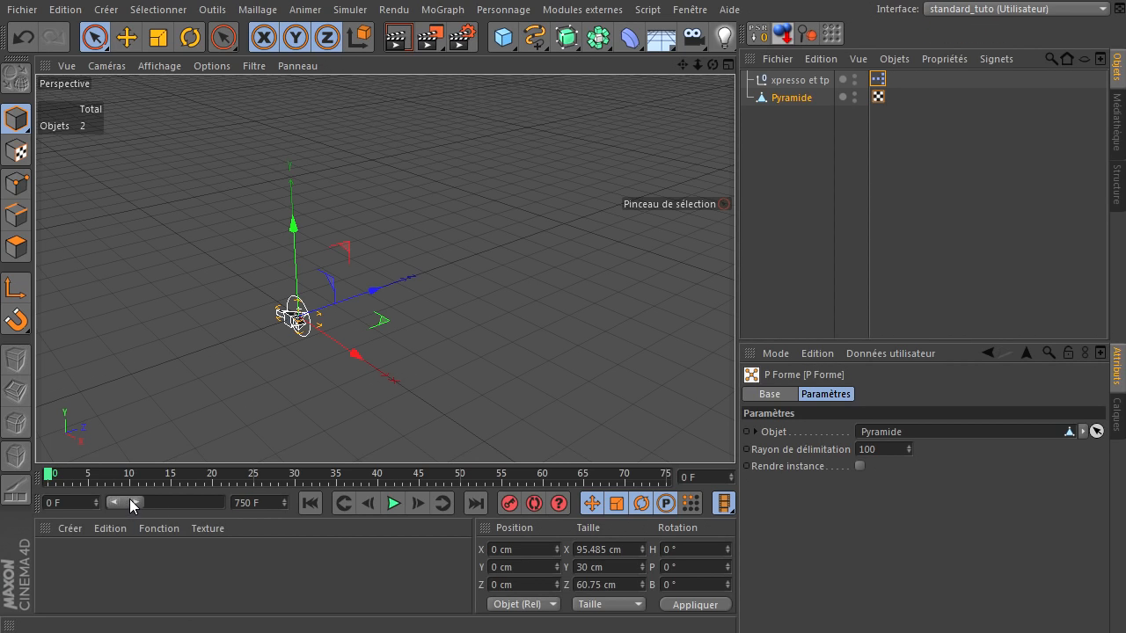
{"action": "left_click_drag", "start_coordinate": [141, 498], "coordinate": [226, 502]}
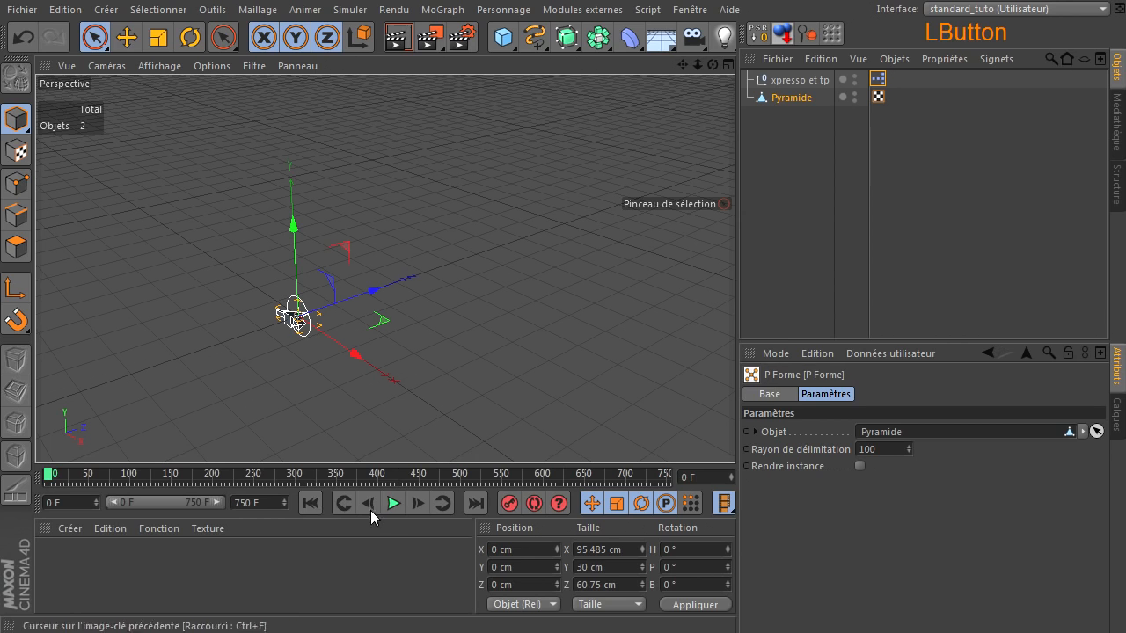
Step: Play the animation to check the particle emission, stop it, and briefly review the XPresso node graph
{"action": "left_click", "coordinate": [393, 503]}
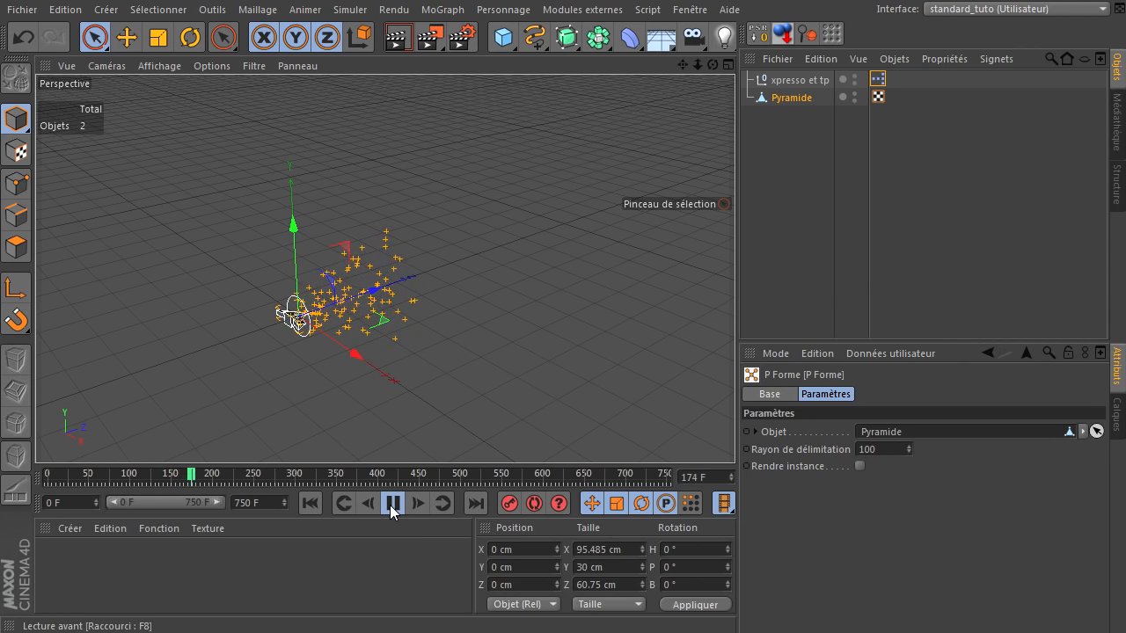
{"action": "left_click", "coordinate": [393, 506]}
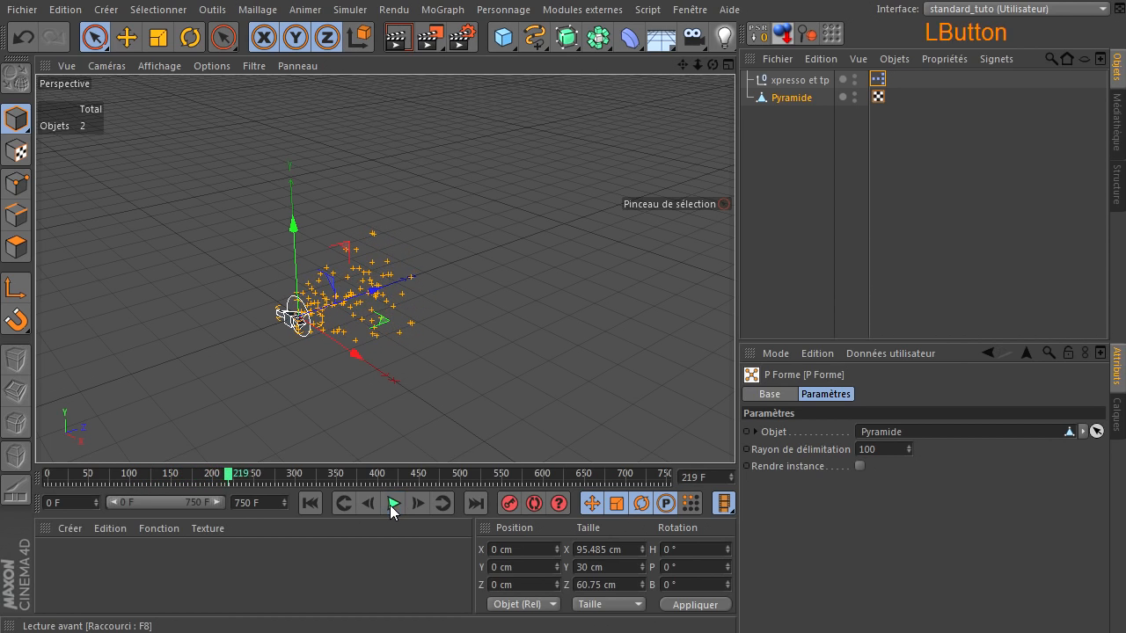
{"action": "double_click", "coordinate": [877, 78]}
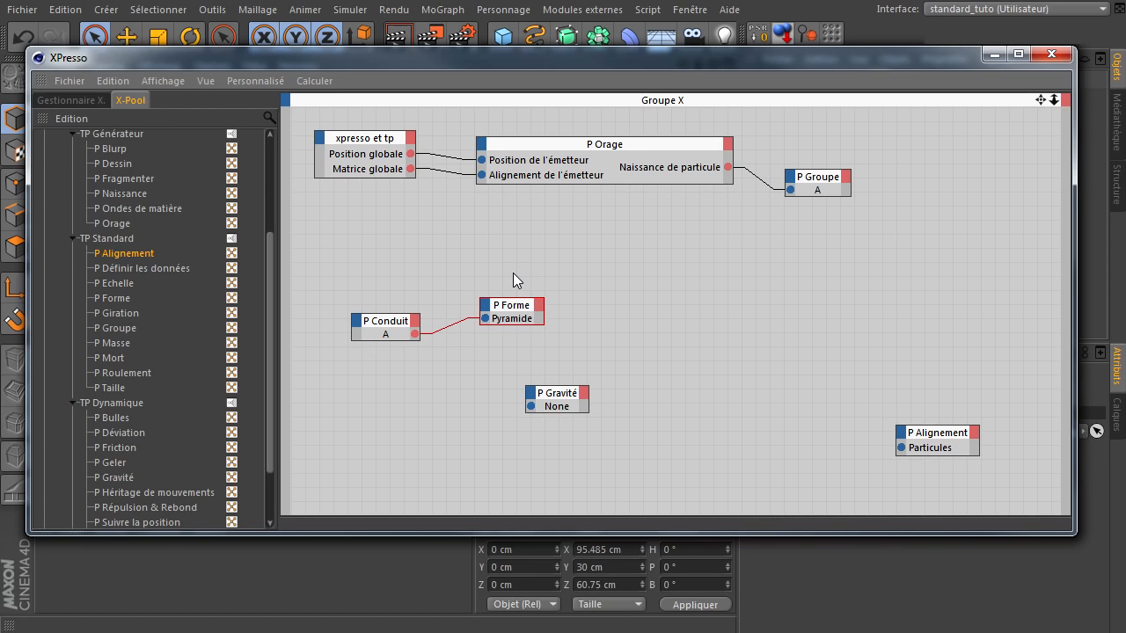
{"action": "left_click_drag", "start_coordinate": [469, 59], "coordinate": [1125, 211]}
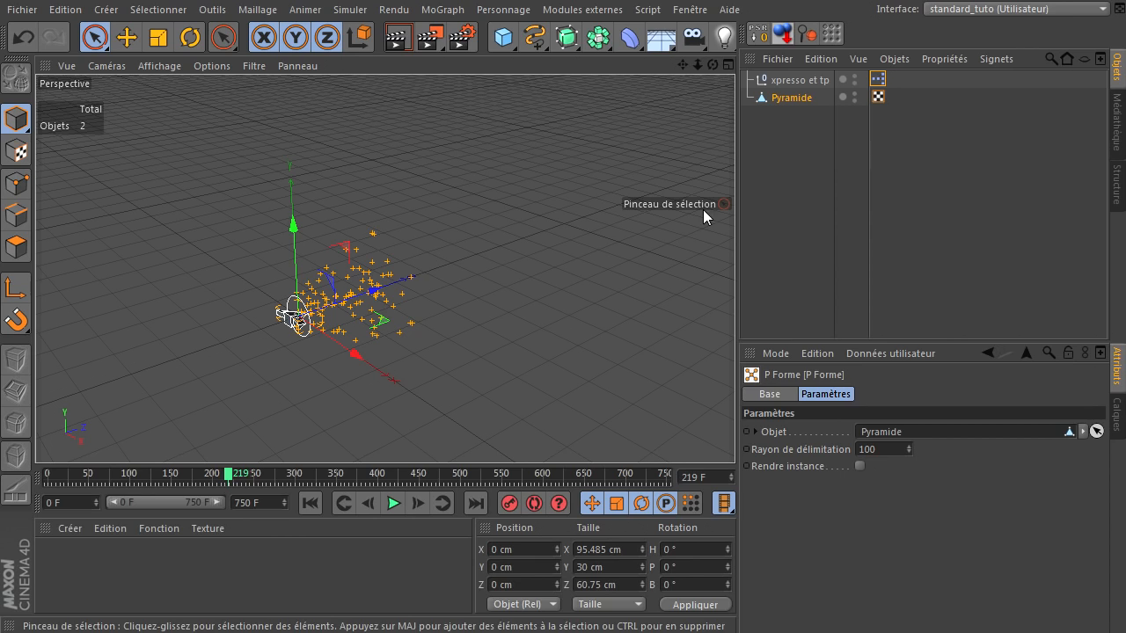
Step: Add a Thinking Particles Géométrie de particules object to the scene
{"action": "left_click", "coordinate": [349, 10]}
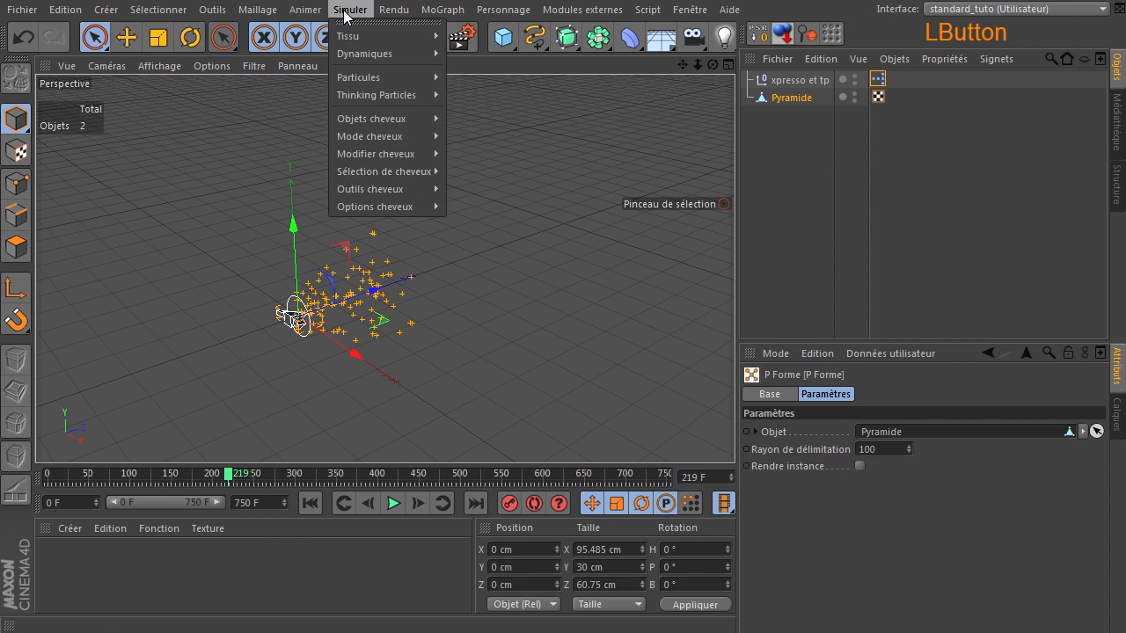
{"action": "mouse_move", "coordinate": [352, 83]}
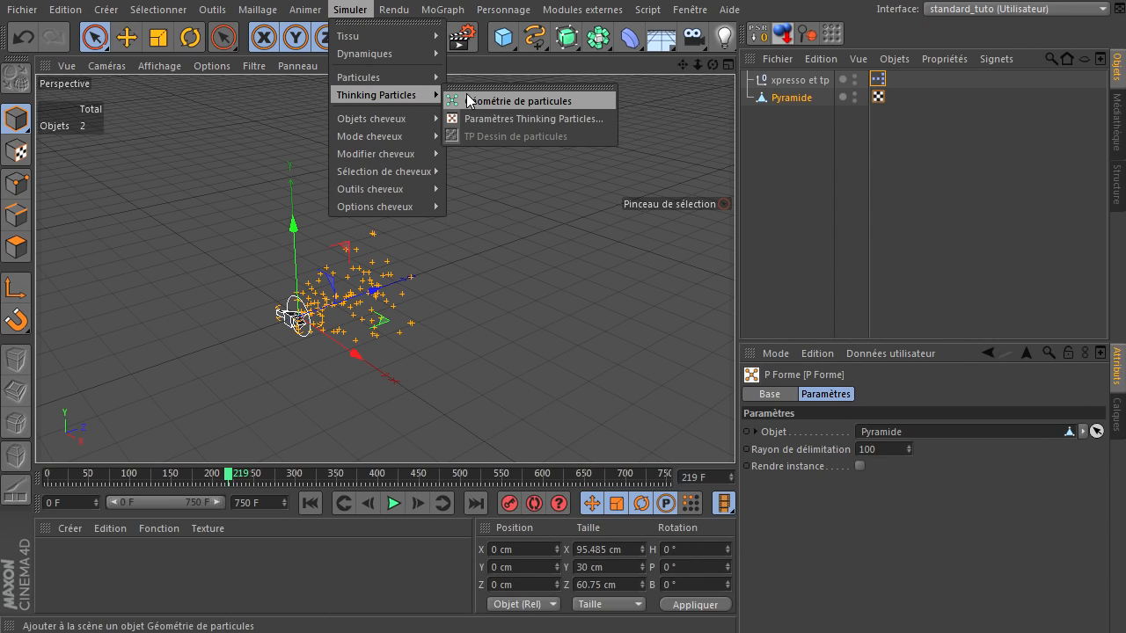
{"action": "left_click", "coordinate": [514, 102]}
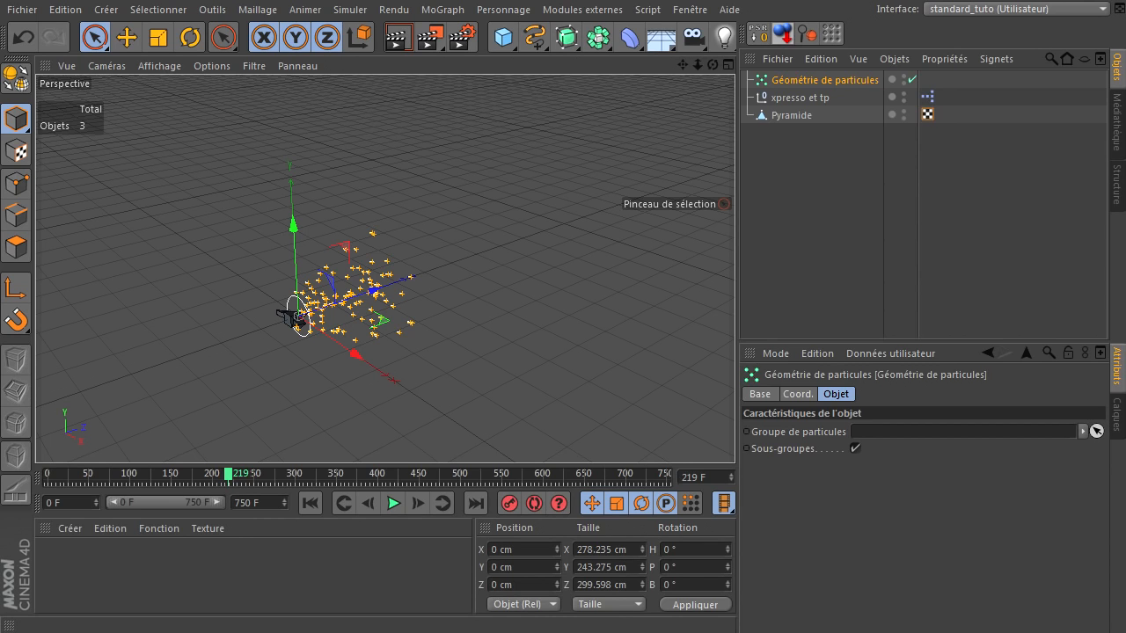
Step: Assign particle group A to the Géométrie de particules object and close the Thinking Particles settings
{"action": "left_click_drag", "start_coordinate": [1125, 308], "coordinate": [265, 131]}
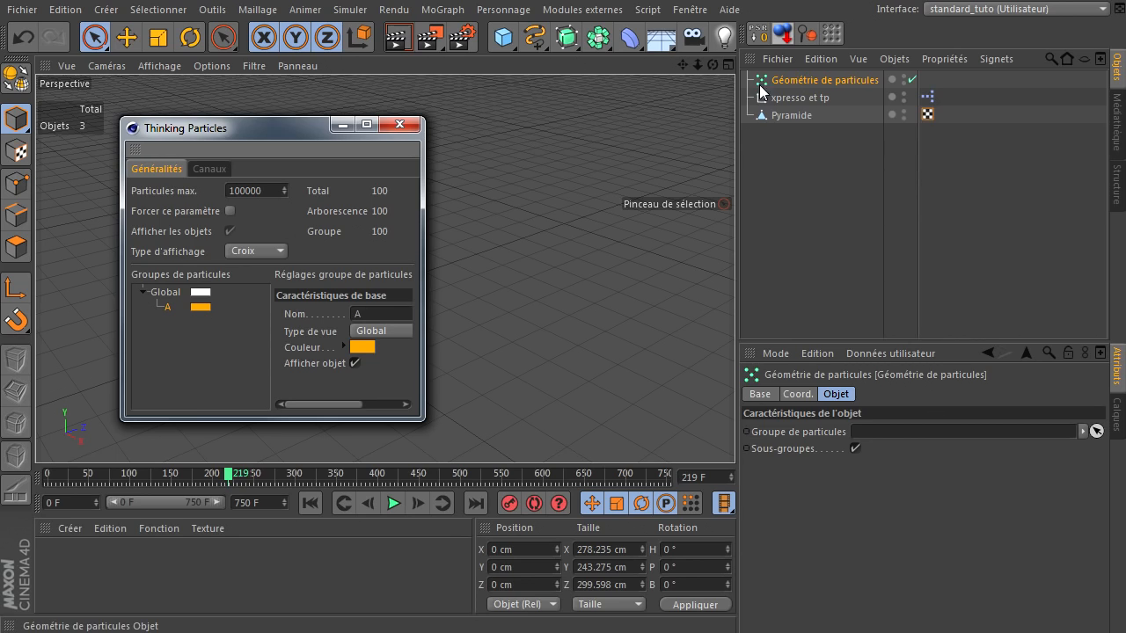
{"action": "left_click", "coordinate": [164, 309]}
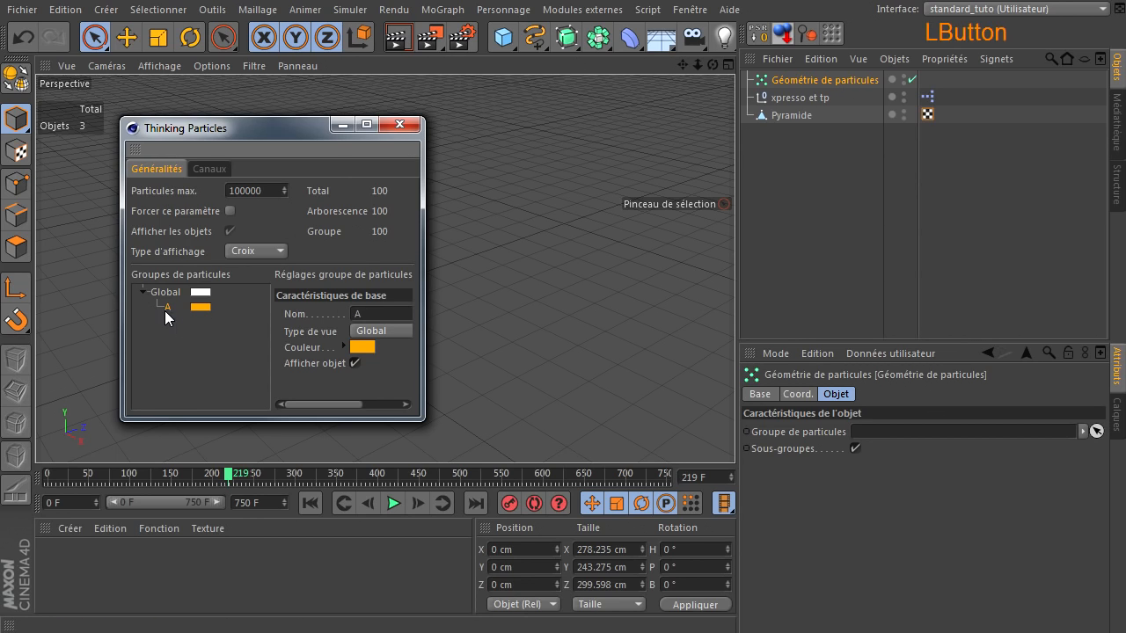
{"action": "left_click_drag", "start_coordinate": [703, 407], "coordinate": [874, 432]}
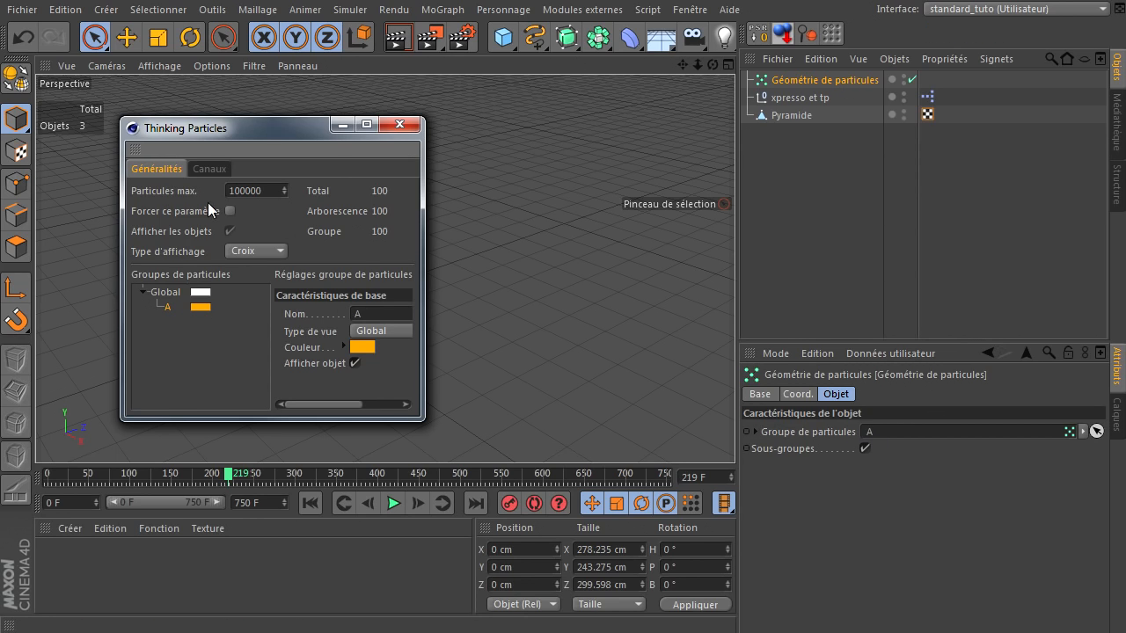
{"action": "left_click", "coordinate": [406, 127]}
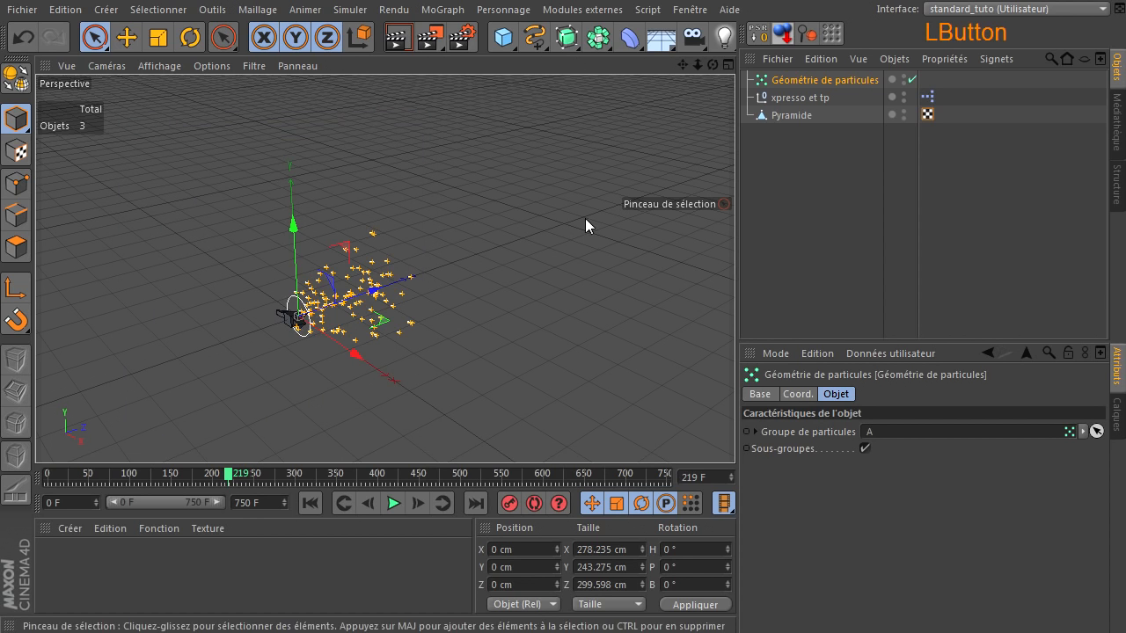
Step: Set the P Orage node's particle size (Taille) to 100 and clear the XPresso window from the viewport
{"action": "scroll", "coordinate": [352, 306], "scroll_direction": "up", "scroll_amount": 10}
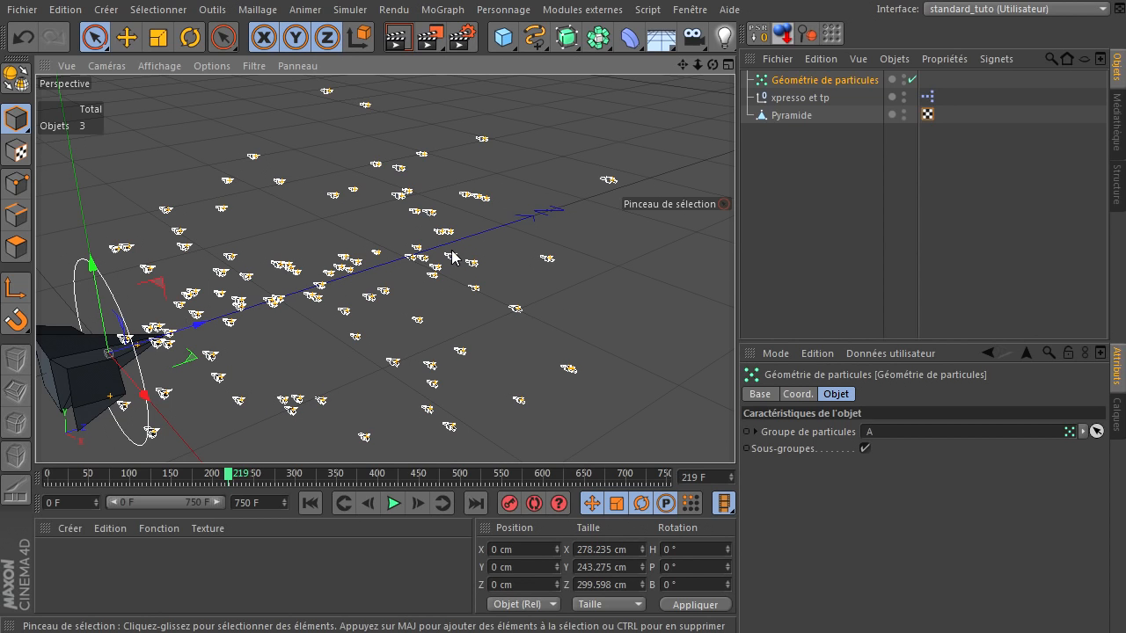
{"action": "scroll", "coordinate": [323, 364], "scroll_direction": "down", "scroll_amount": 10}
{"action": "scroll", "coordinate": [323, 364], "scroll_direction": "down", "scroll_amount": 2}
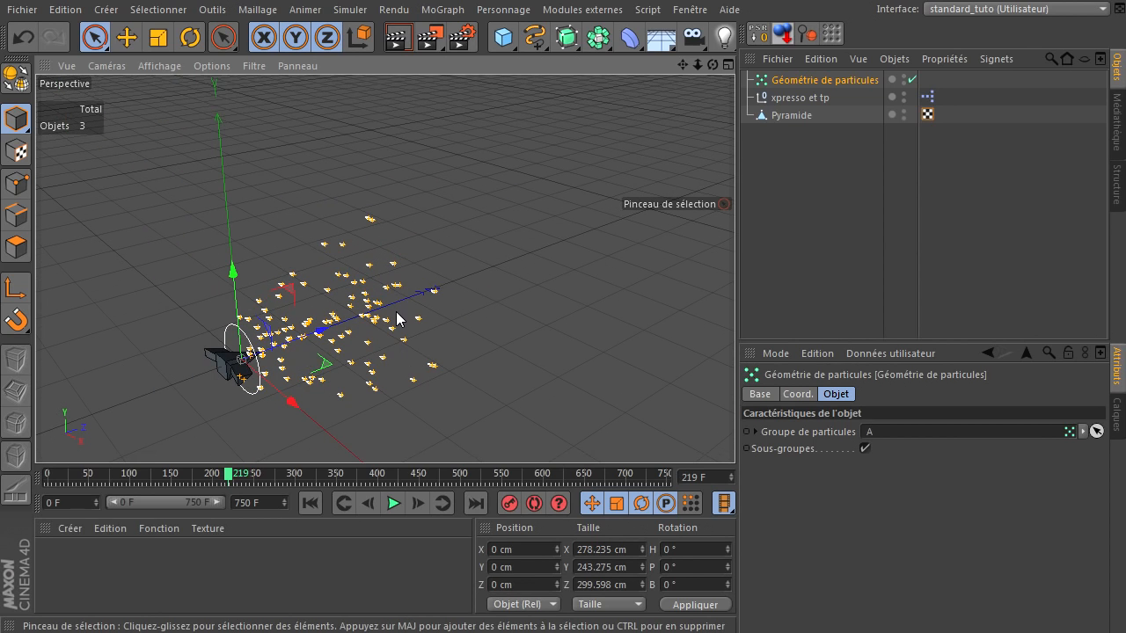
{"action": "double_click", "coordinate": [927, 97]}
{"action": "left_click_drag", "start_coordinate": [659, 186], "coordinate": [221, 94]}
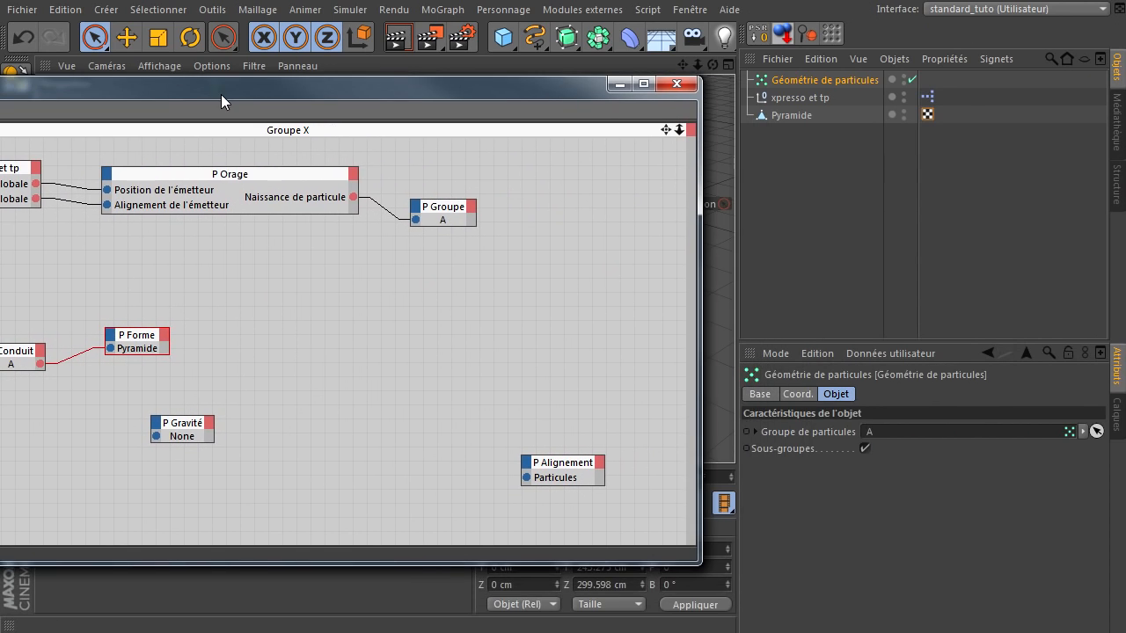
{"action": "left_click", "coordinate": [263, 181]}
{"action": "left_click_drag", "start_coordinate": [969, 342], "coordinate": [955, 180]}
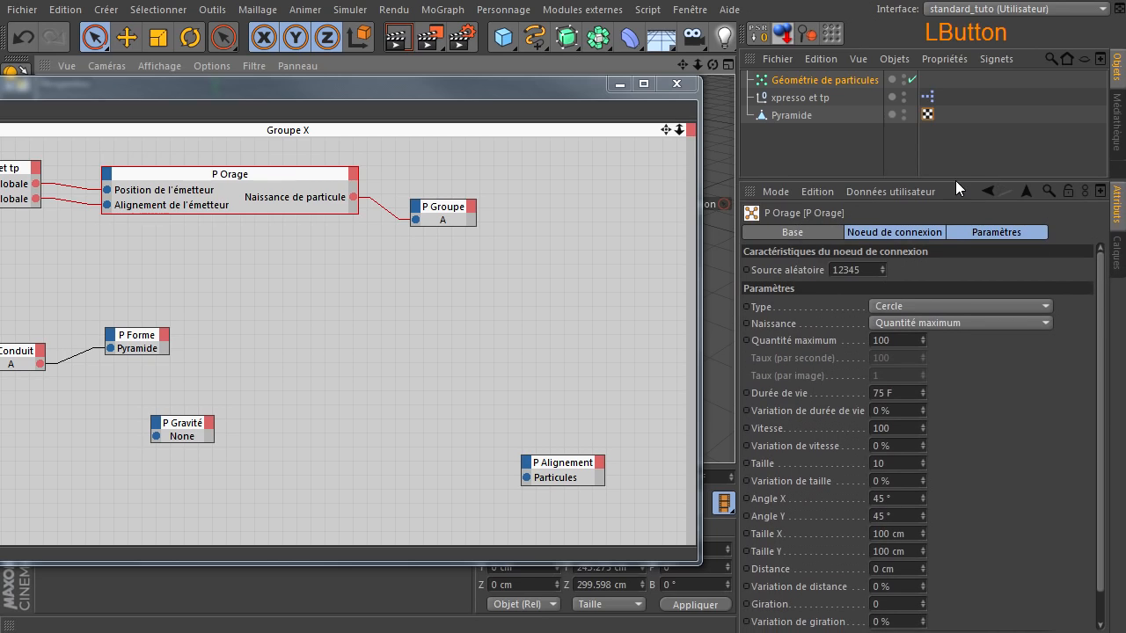
{"action": "left_click", "coordinate": [889, 461]}
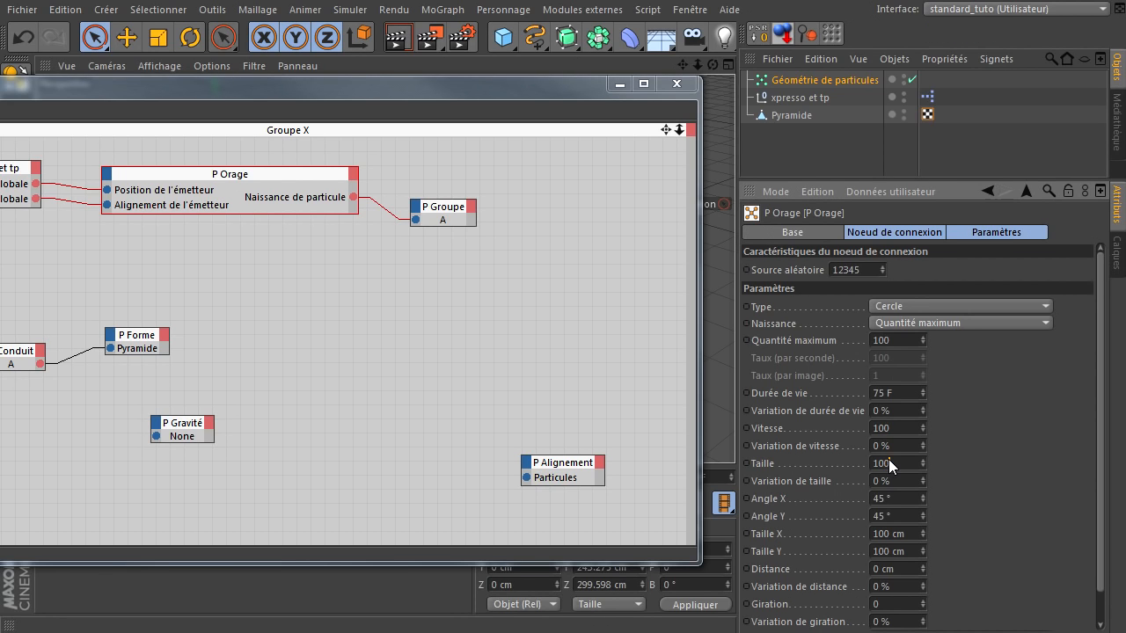
{"action": "left_click", "coordinate": [957, 465]}
{"action": "left_click", "coordinate": [120, 94]}
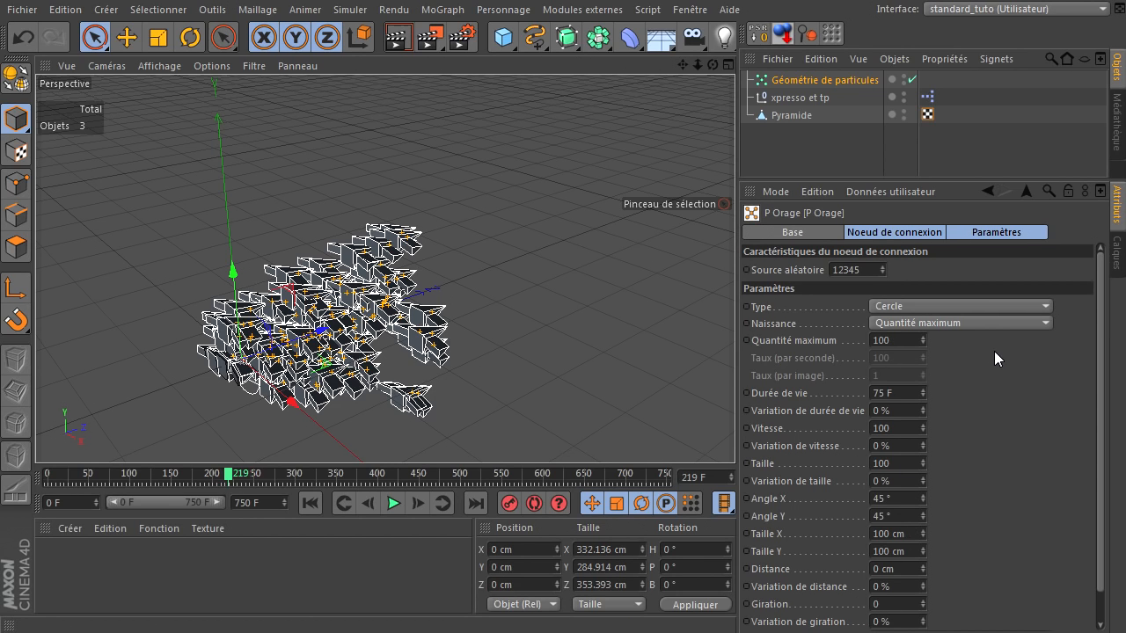
Step: Set P Orage's maximum quantity to 10 and its particle lifetime (Durée de vie) to 150 F
{"action": "left_click", "coordinate": [898, 341]}
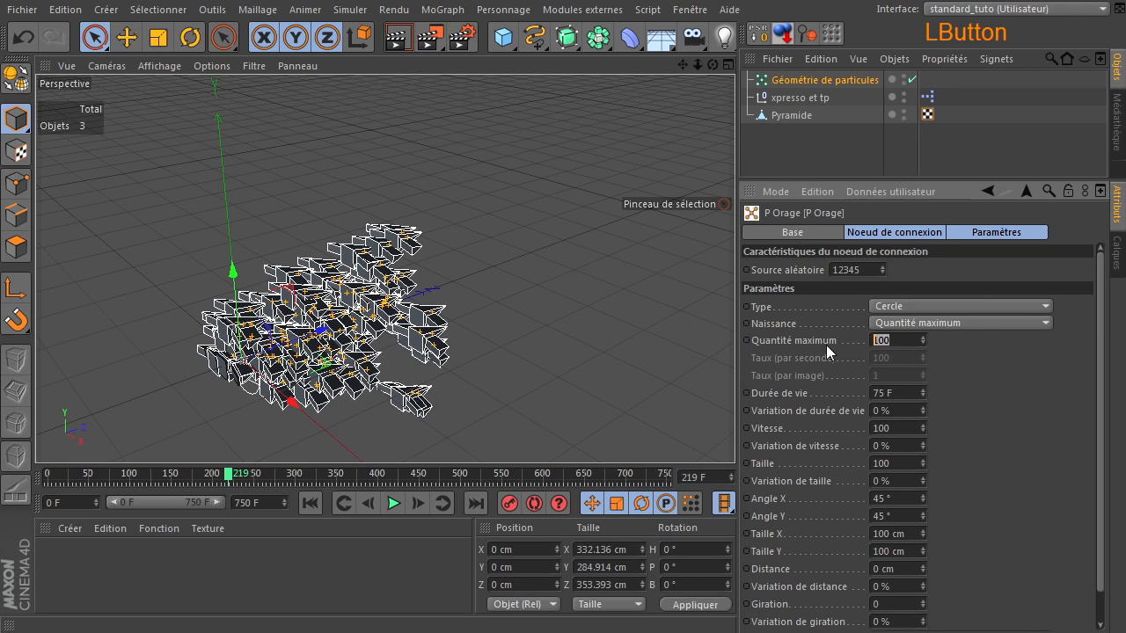
{"action": "type", "text": "10"}
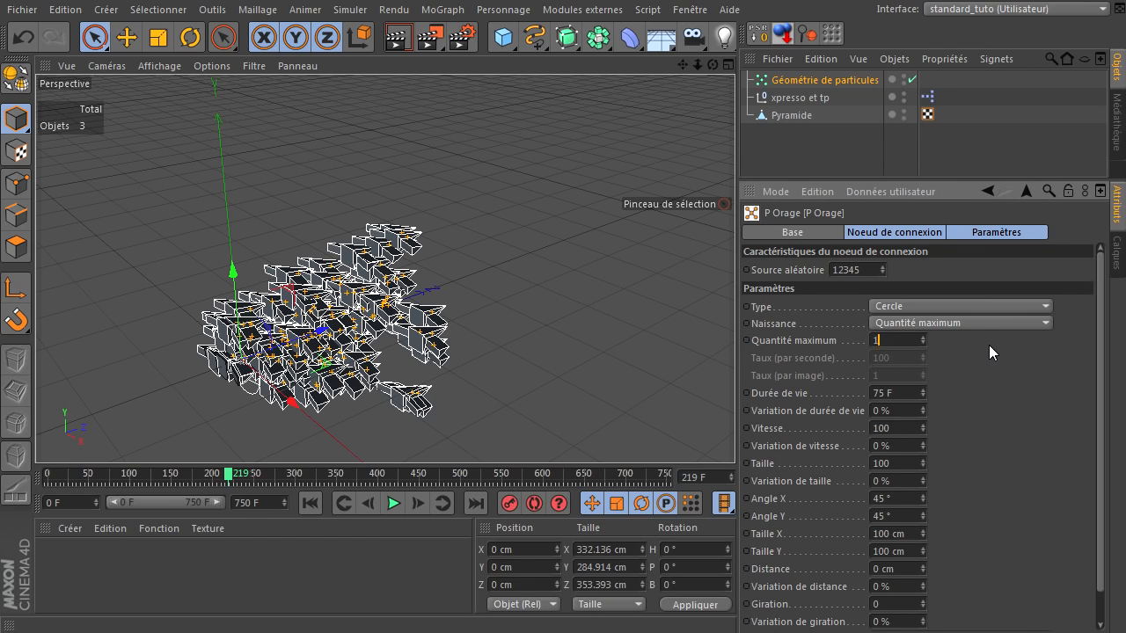
{"action": "left_click", "coordinate": [985, 354]}
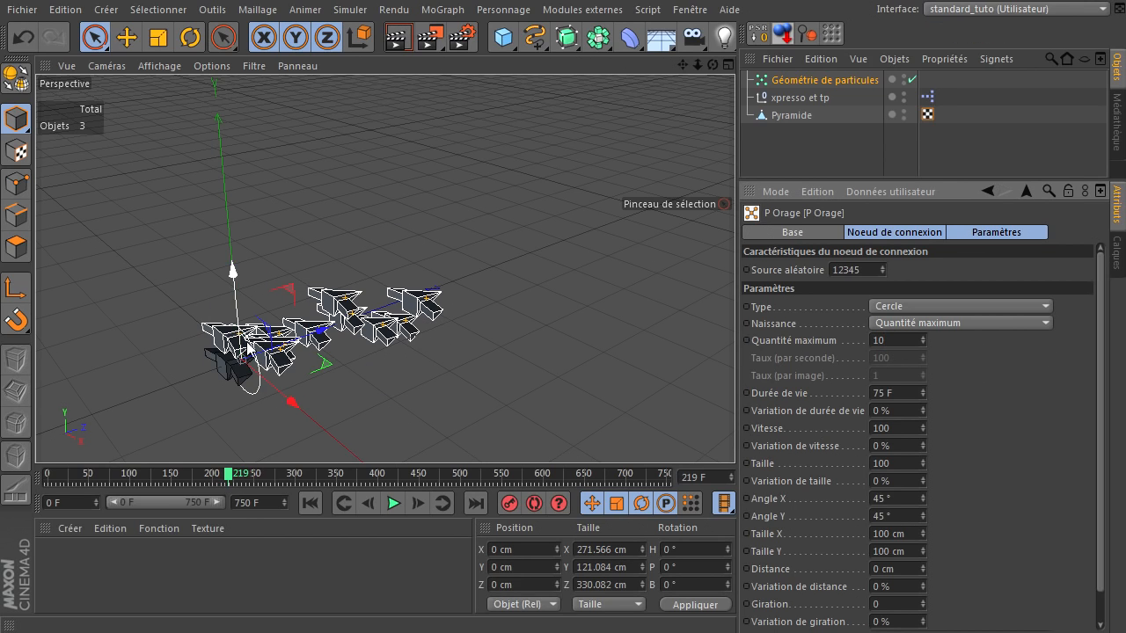
{"action": "left_click", "coordinate": [894, 397]}
{"action": "type", "text": "150"}
{"action": "key", "text": "Return"}
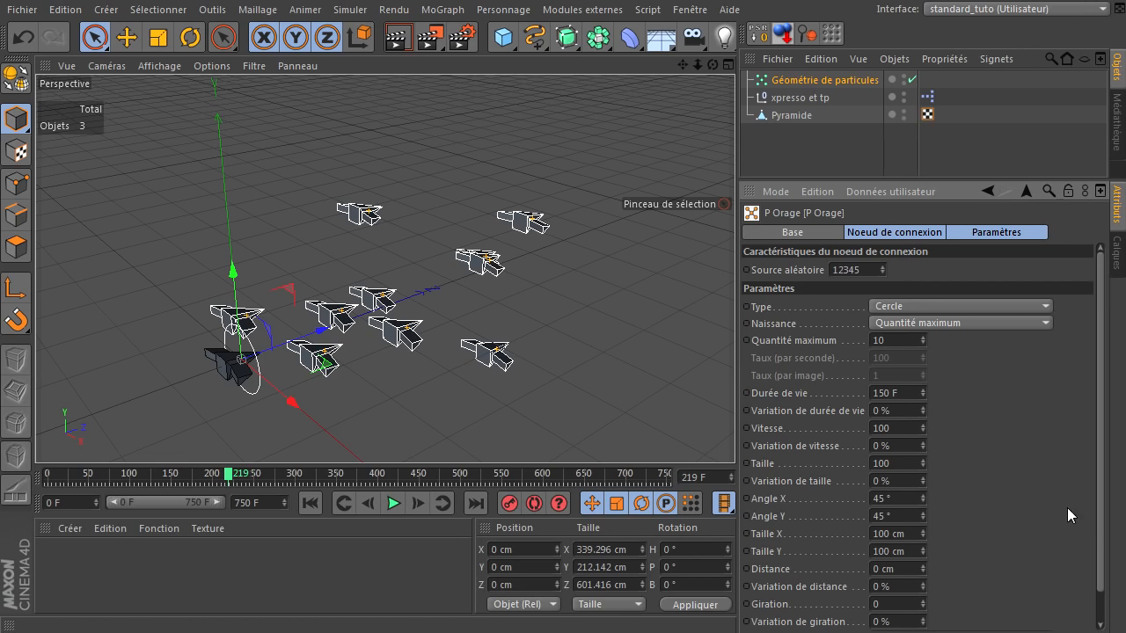
Step: Set the P Orage emitter's Taille X and Taille Y to 200 cm
{"action": "double_click", "coordinate": [906, 532]}
{"action": "type", "text": "200"}
{"action": "double_click", "coordinate": [912, 549]}
{"action": "left_click", "coordinate": [1007, 520]}
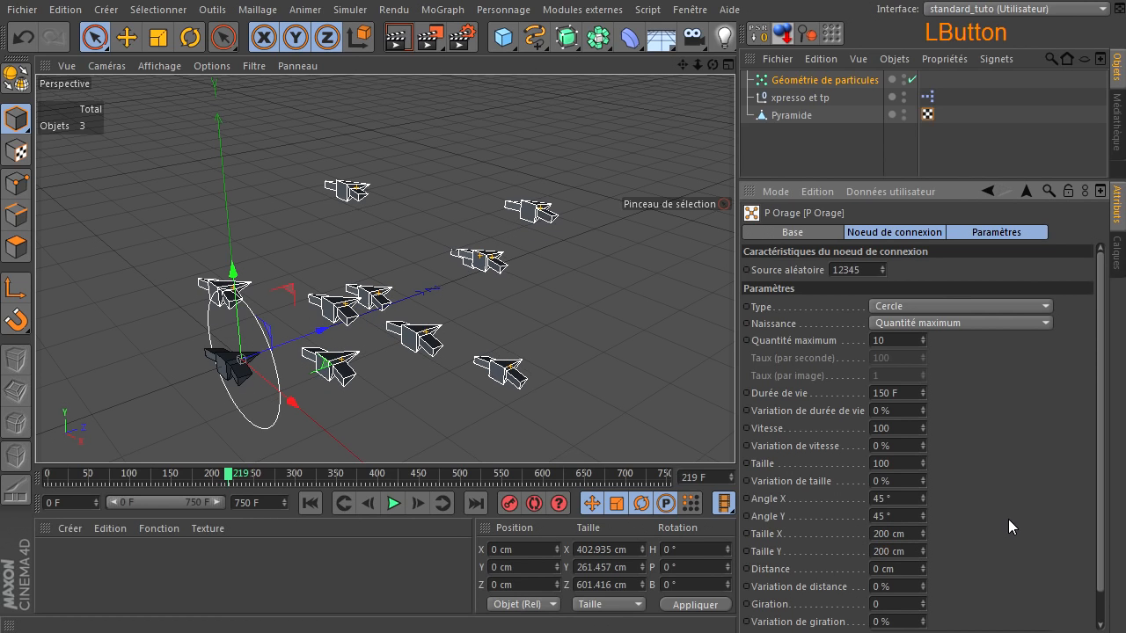
Step: Return the timeline to its first frame and hide the original Pyramide object in both the viewport and the render
{"action": "left_click", "coordinate": [310, 503]}
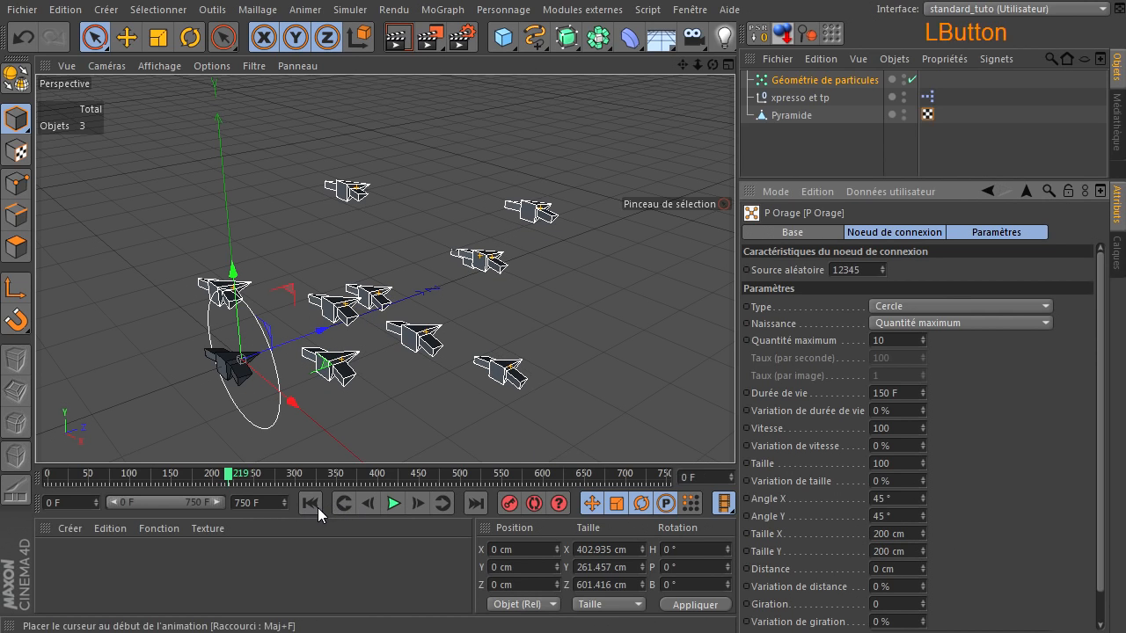
{"action": "scroll", "coordinate": [473, 351], "scroll_direction": "down", "scroll_amount": 2}
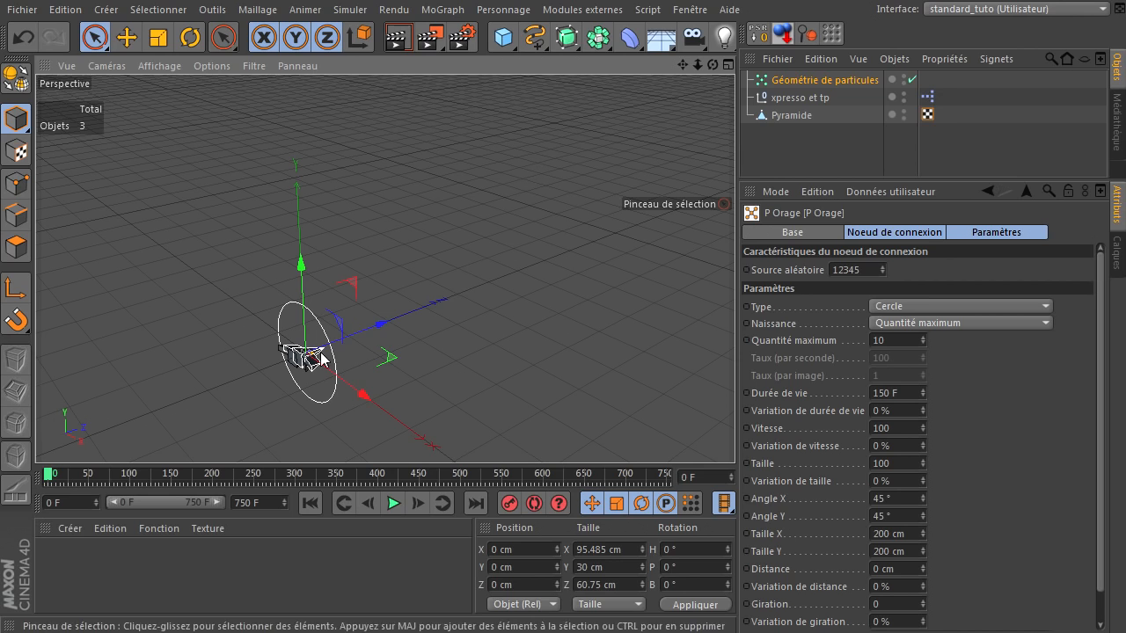
{"action": "left_click", "coordinate": [791, 115]}
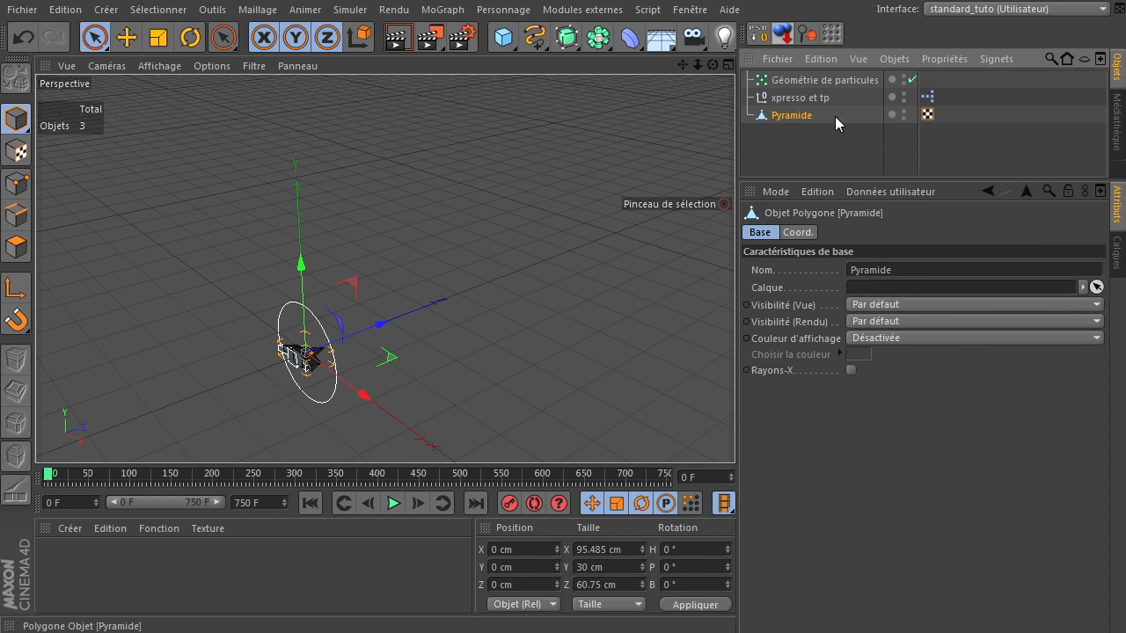
{"action": "left_click", "coordinate": [904, 112]}
{"action": "left_click", "coordinate": [904, 111]}
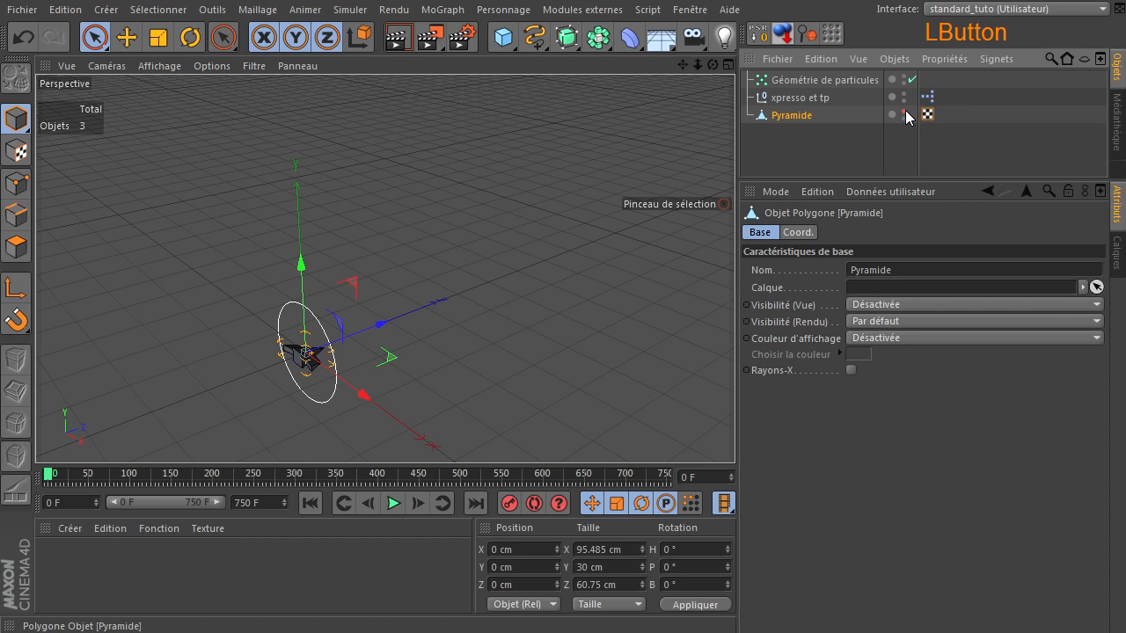
{"action": "left_click", "coordinate": [904, 119]}
{"action": "left_click", "coordinate": [784, 156]}
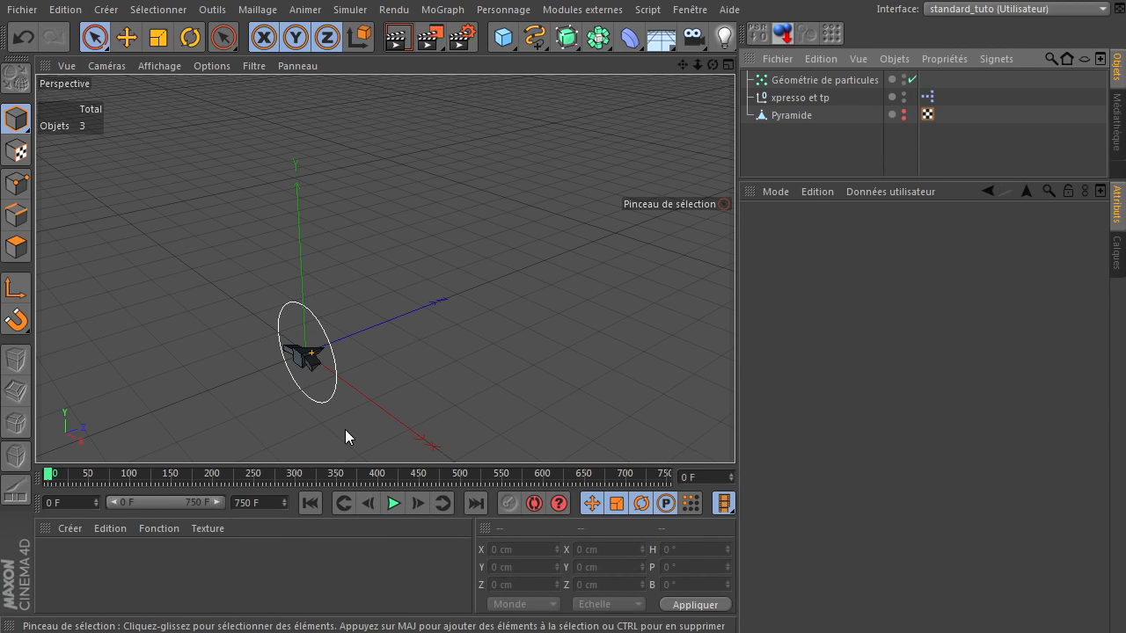
Step: Play the animation and examine the emitted ships from a low side view
{"action": "left_click", "coordinate": [393, 504]}
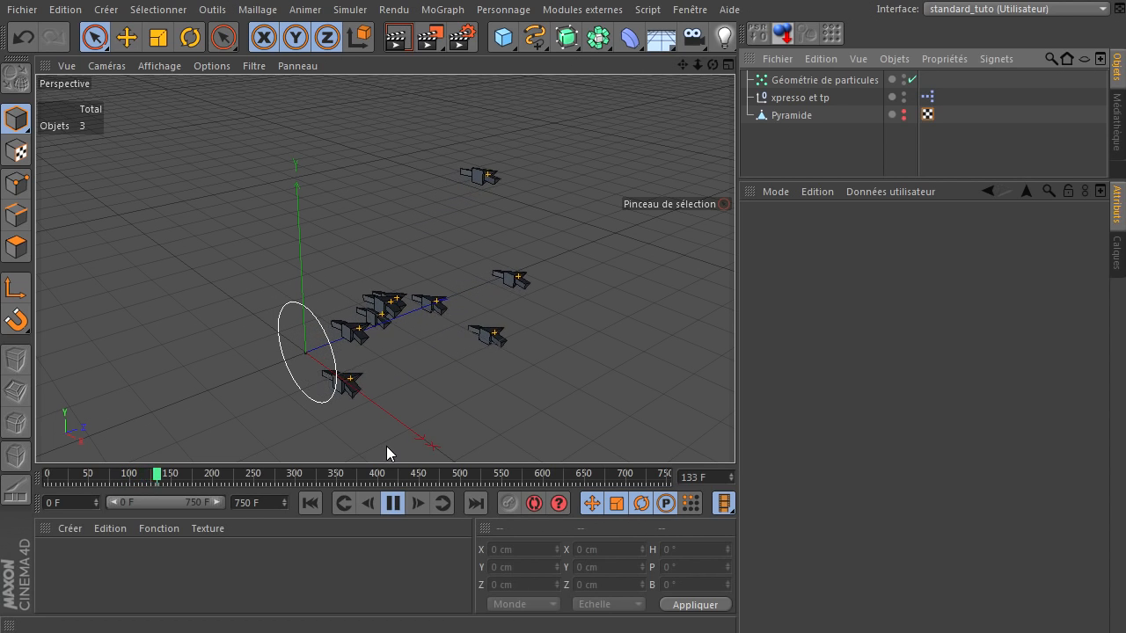
{"action": "left_click", "coordinate": [734, 431]}
{"action": "left_click_drag", "start_coordinate": [735, 431], "coordinate": [735, 431]}
{"action": "left_click_drag", "start_coordinate": [682, 67], "coordinate": [734, 431]}
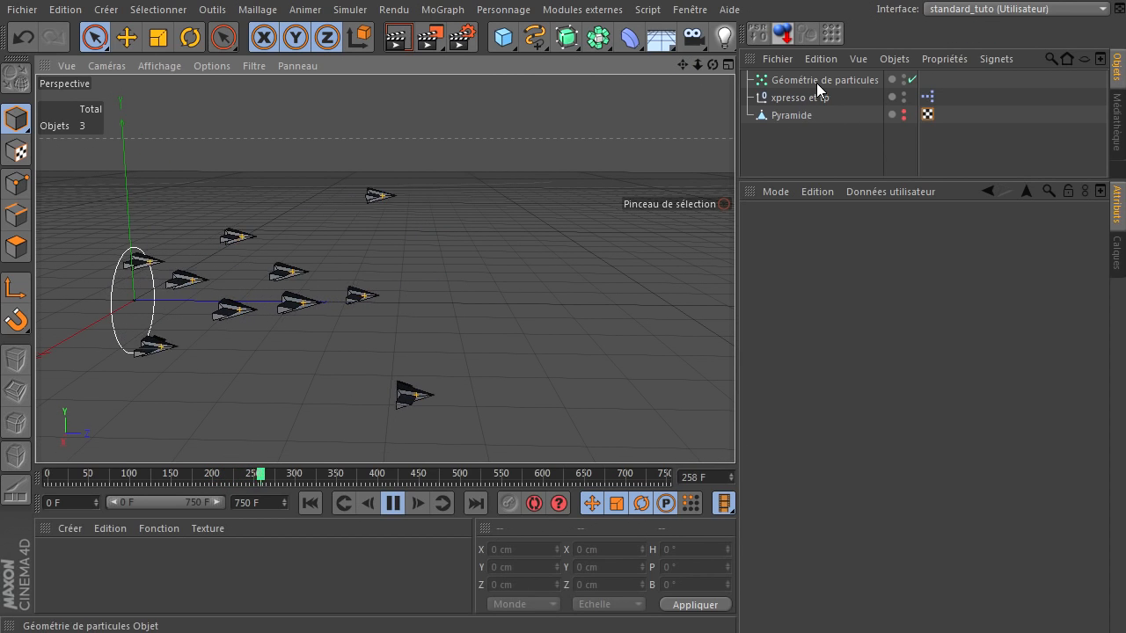
Step: Set P Orage's particle lifetime (Durée de vie) to 250 F while the animation plays
{"action": "double_click", "coordinate": [927, 97]}
{"action": "left_click_drag", "start_coordinate": [548, 152], "coordinate": [1125, 234]}
{"action": "left_click", "coordinate": [285, 191]}
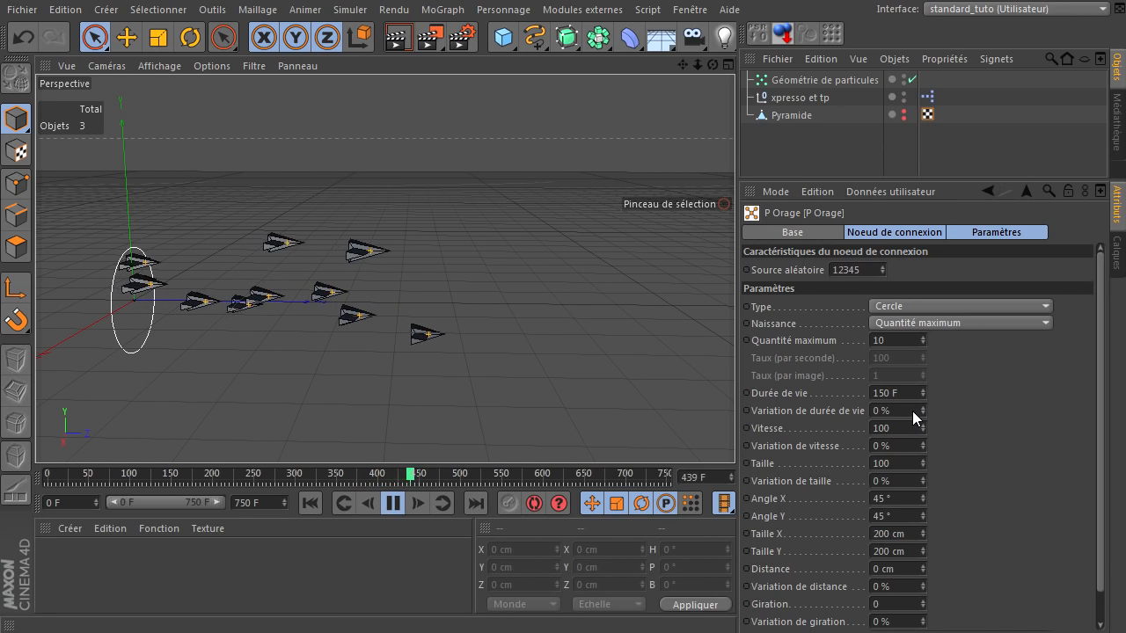
{"action": "left_click", "coordinate": [877, 394]}
{"action": "left_click_drag", "start_coordinate": [877, 394], "coordinate": [855, 396]}
{"action": "type", "text": "250"}
{"action": "left_click", "coordinate": [966, 426]}
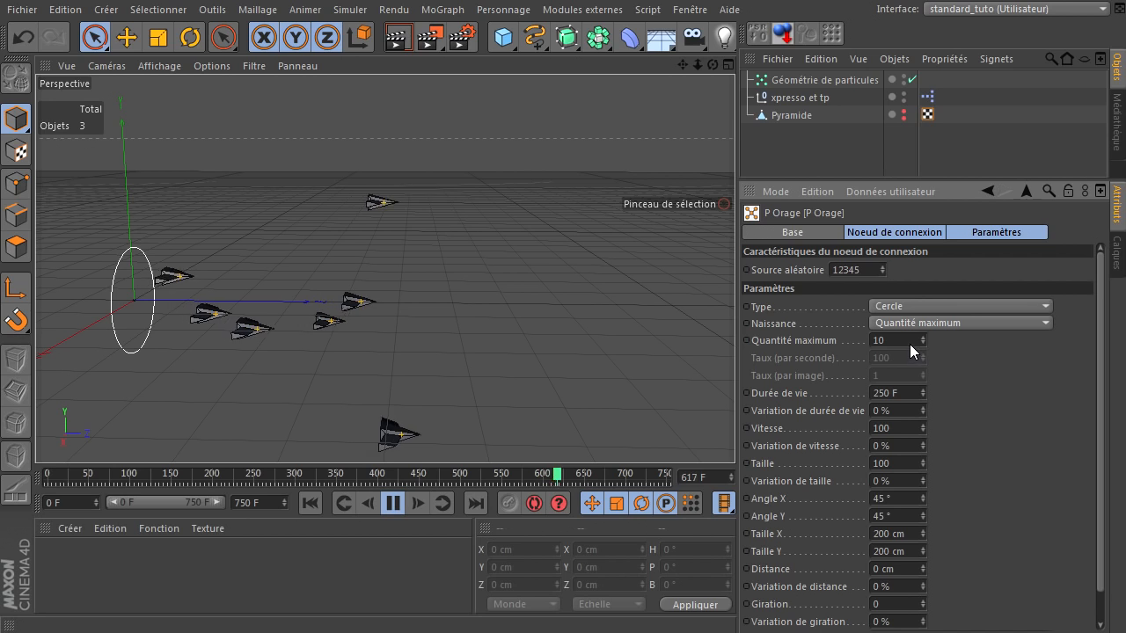
Step: Set P Orage's maximum quantity (Quantité maximum) to 50 and its speed (Vitesse) to 200
{"action": "left_click_drag", "start_coordinate": [913, 340], "coordinate": [871, 343]}
{"action": "type", "text": "50"}
{"action": "key", "text": "Return"}
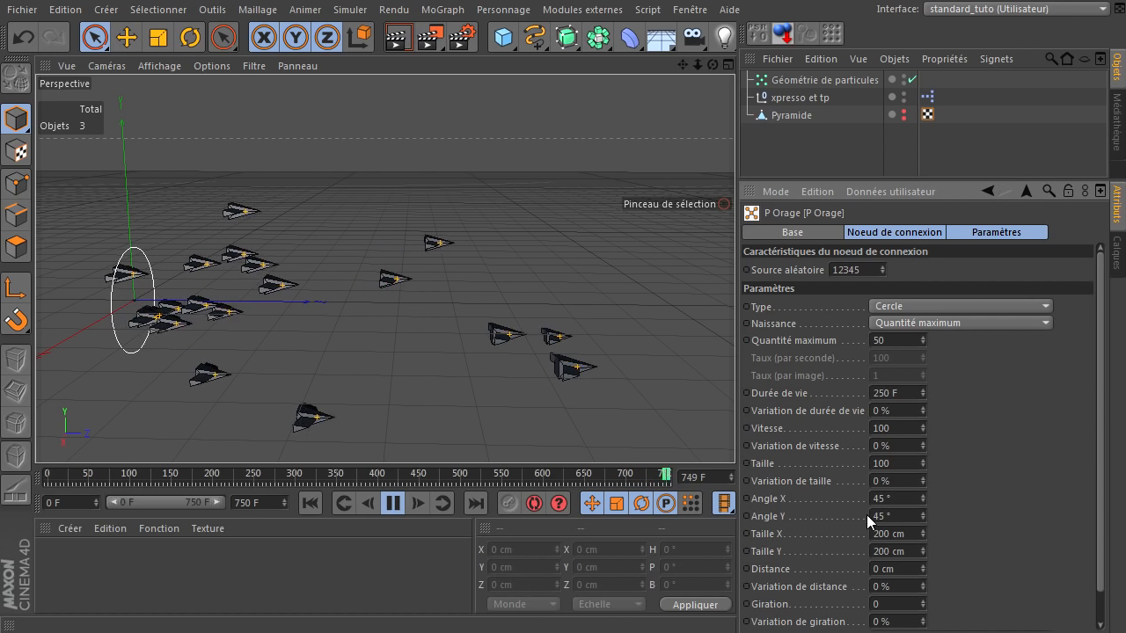
{"action": "left_click_drag", "start_coordinate": [902, 428], "coordinate": [782, 432]}
{"action": "type", "text": "200"}
{"action": "key", "text": "Return"}
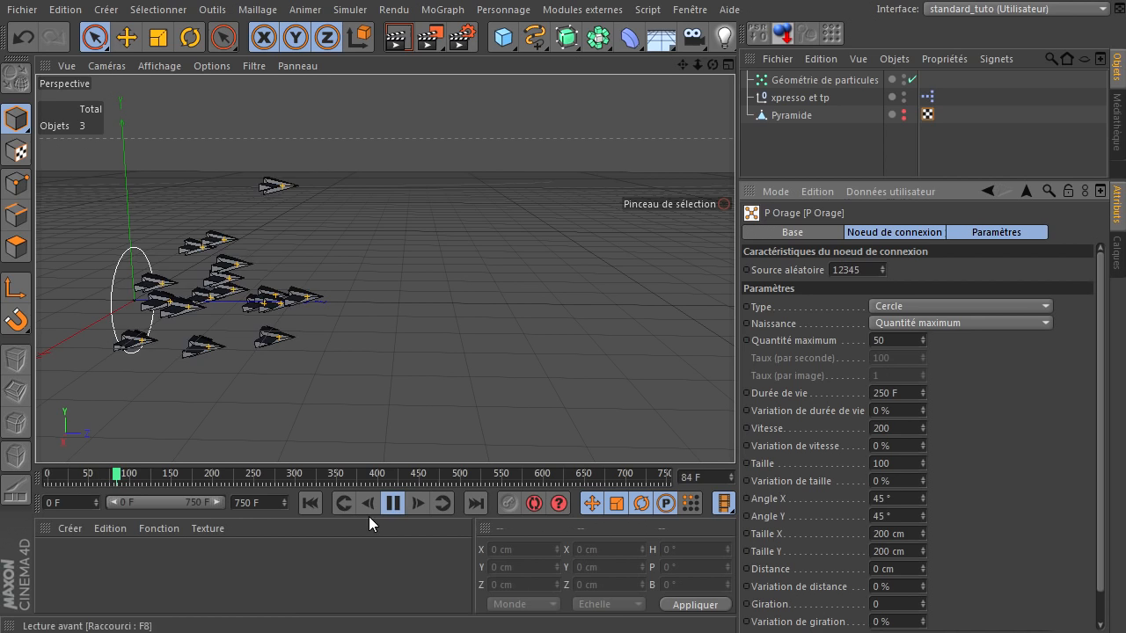
Step: Replay the animation from the first frame, examine the emitted ships from several angles, and pause it at frame 354
{"action": "left_click", "coordinate": [309, 502]}
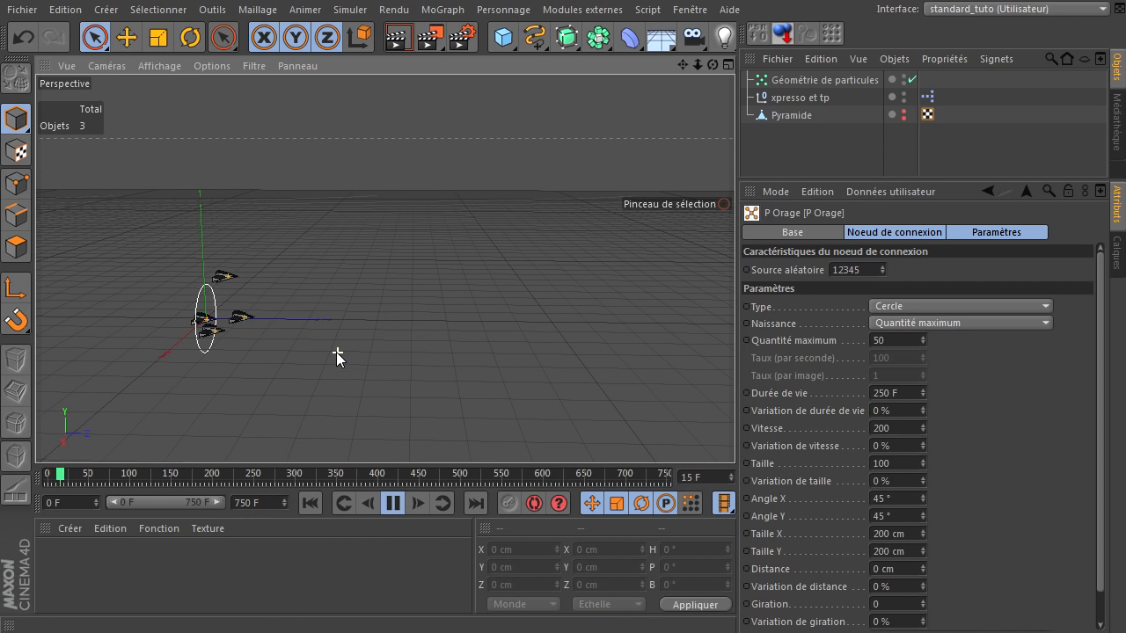
{"action": "left_click_drag", "start_coordinate": [681, 64], "coordinate": [553, 175]}
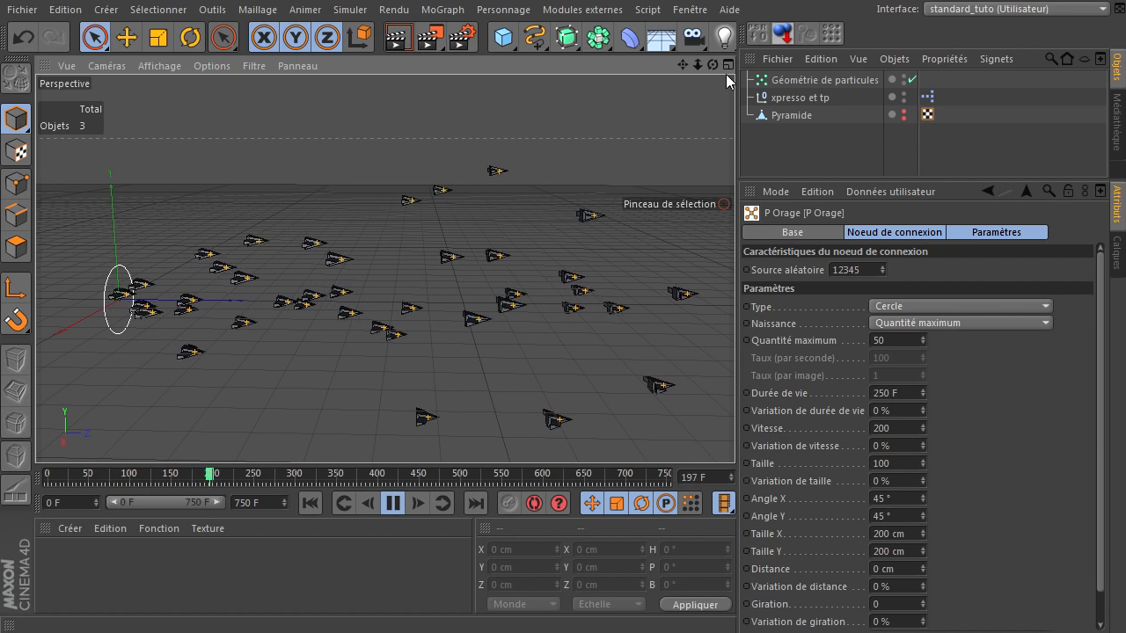
{"action": "left_click_drag", "start_coordinate": [713, 64], "coordinate": [379, 345]}
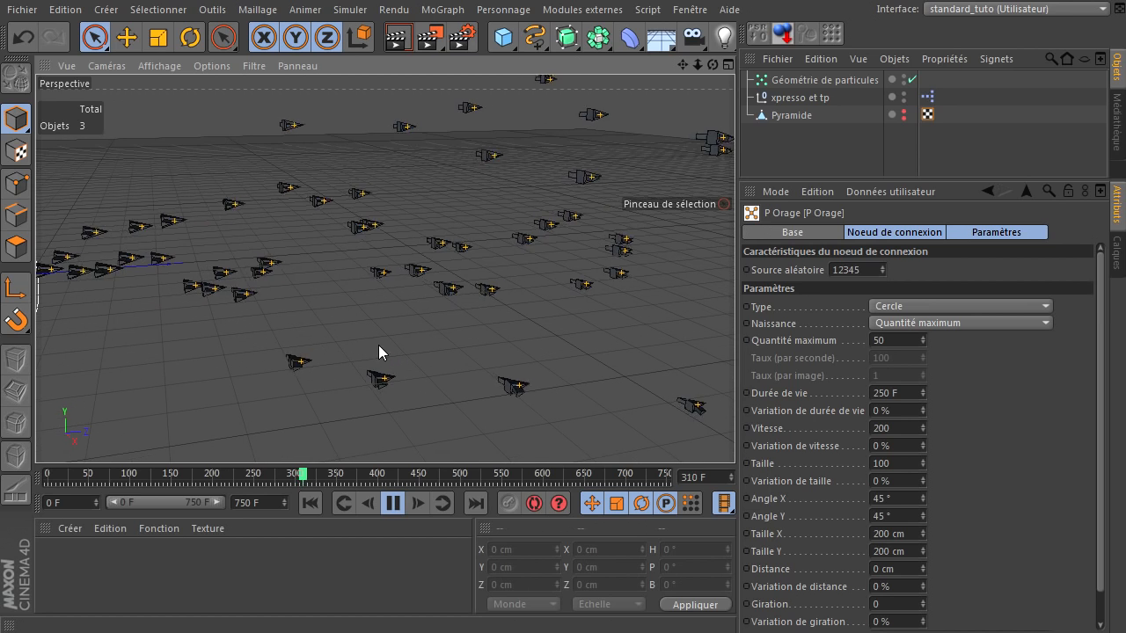
{"action": "left_click", "coordinate": [393, 505]}
{"action": "mouse_move", "coordinate": [717, 68]}
{"action": "left_mouse_down"}
{"action": "mouse_move", "coordinate": [747, 428]}
{"action": "mouse_move", "coordinate": [724, 432]}
{"action": "mouse_move", "coordinate": [499, 214]}
{"action": "left_mouse_up"}
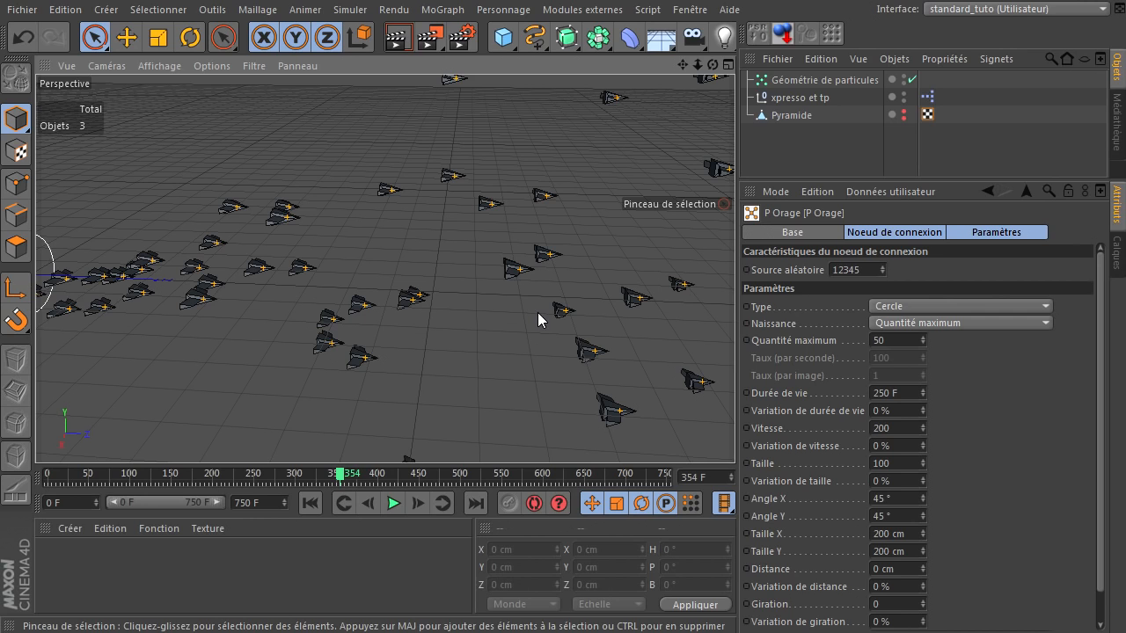
Step: Add a null object (Neutre) to the scene and rename it G
{"action": "left_click_drag", "start_coordinate": [1125, 260], "coordinate": [555, 107]}
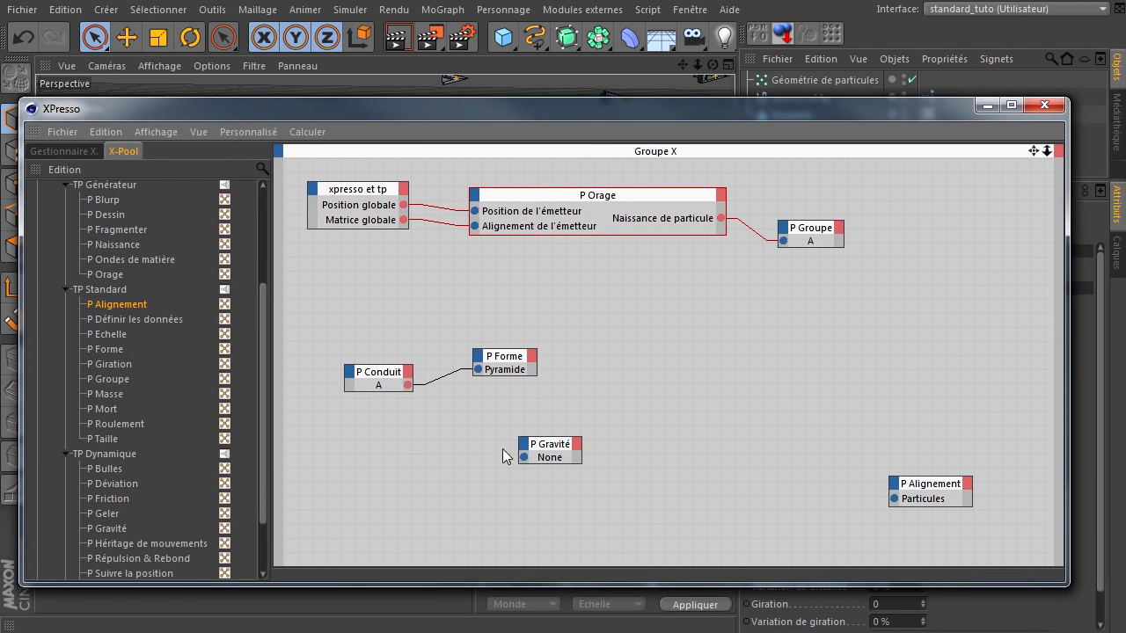
{"action": "left_click_drag", "start_coordinate": [645, 118], "coordinate": [678, 378]}
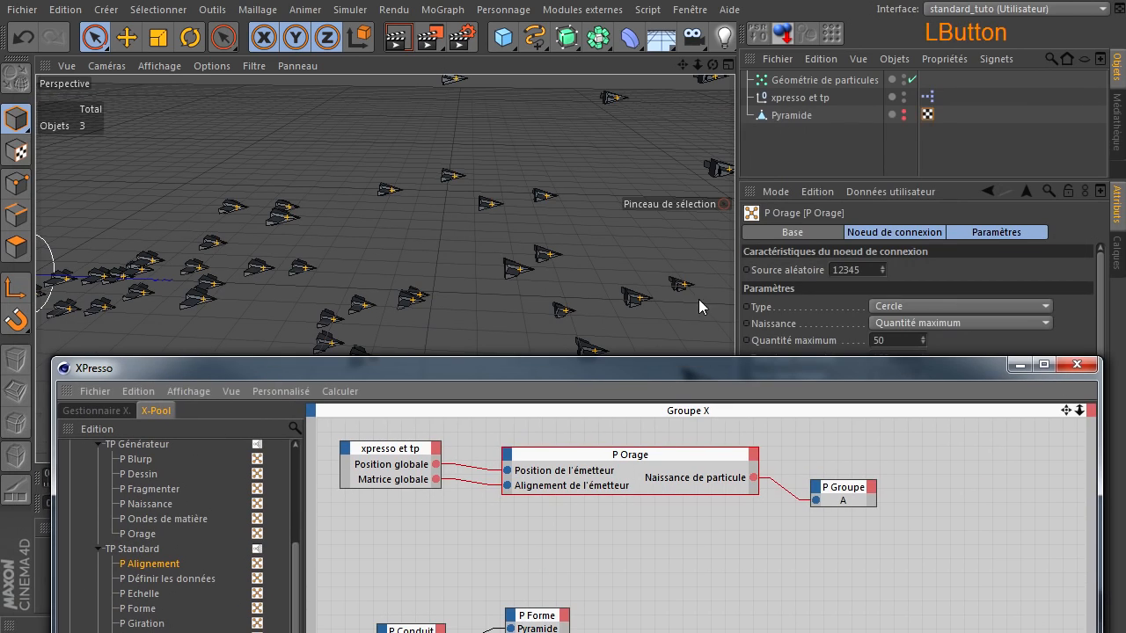
{"action": "left_click_drag", "start_coordinate": [507, 41], "coordinate": [554, 53]}
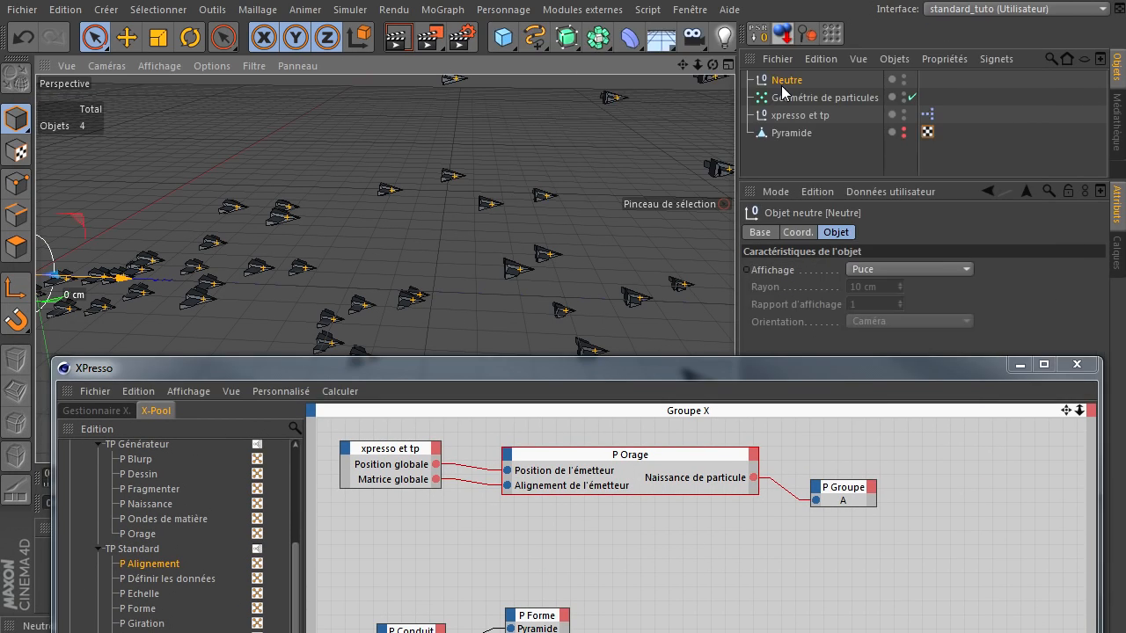
{"action": "double_click", "coordinate": [788, 83]}
{"action": "type", "text": "G"}
{"action": "left_click", "coordinate": [810, 171]}
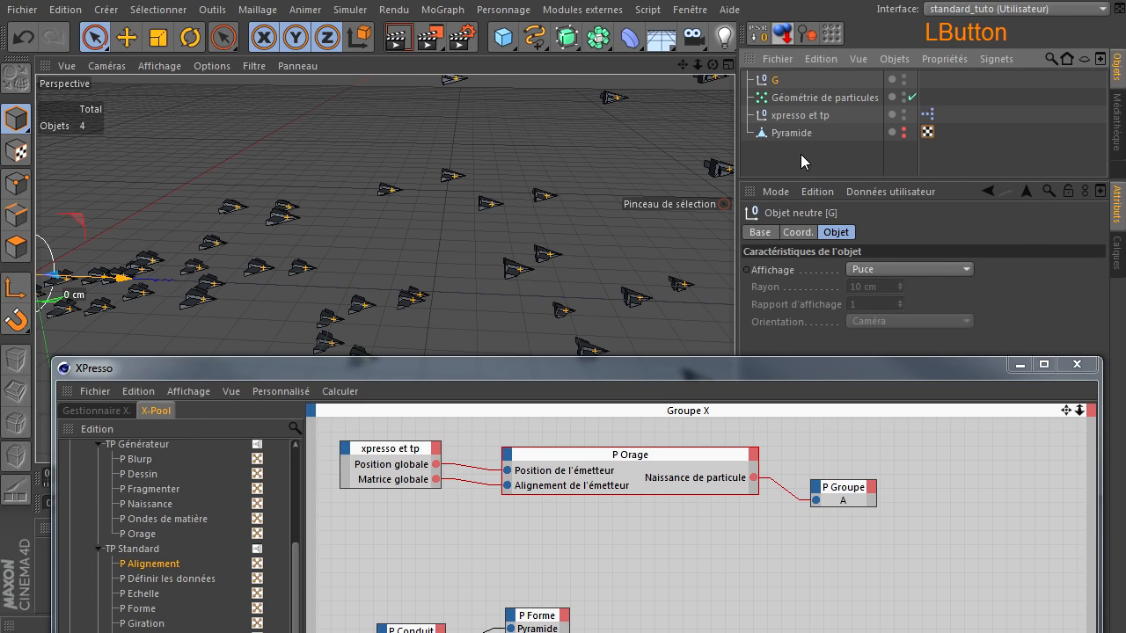
Step: Assign the null G as the object of the P Gravité node in the XPresso graph
{"action": "left_click_drag", "start_coordinate": [634, 370], "coordinate": [621, 166]}
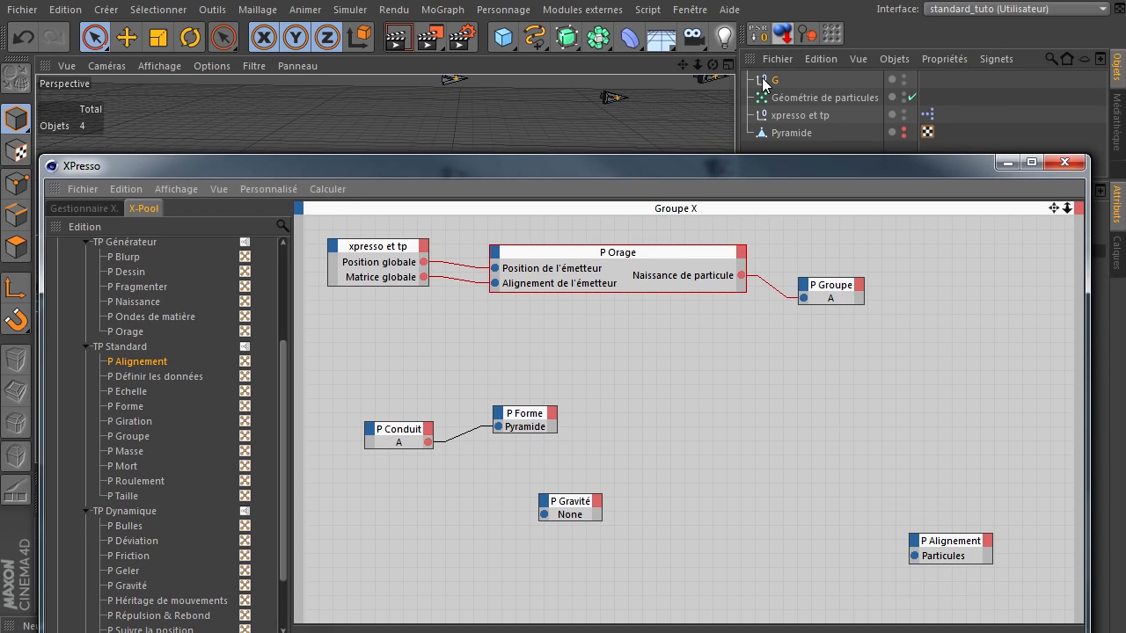
{"action": "left_click", "coordinate": [714, 196]}
{"action": "left_click_drag", "start_coordinate": [561, 511], "coordinate": [561, 511]}
{"action": "left_click_drag", "start_coordinate": [430, 167], "coordinate": [1125, 255]}
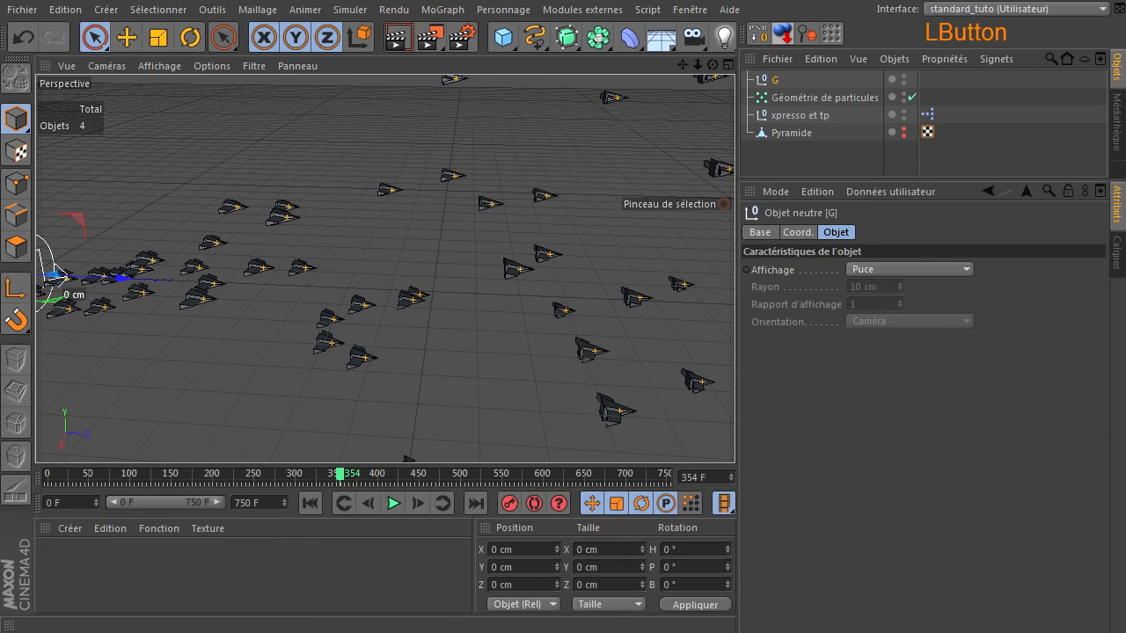
Step: Move the null G above and ahead of the emitter, to about Y 402 cm and Z 485 cm
{"action": "left_click_drag", "start_coordinate": [683, 65], "coordinate": [895, 111]}
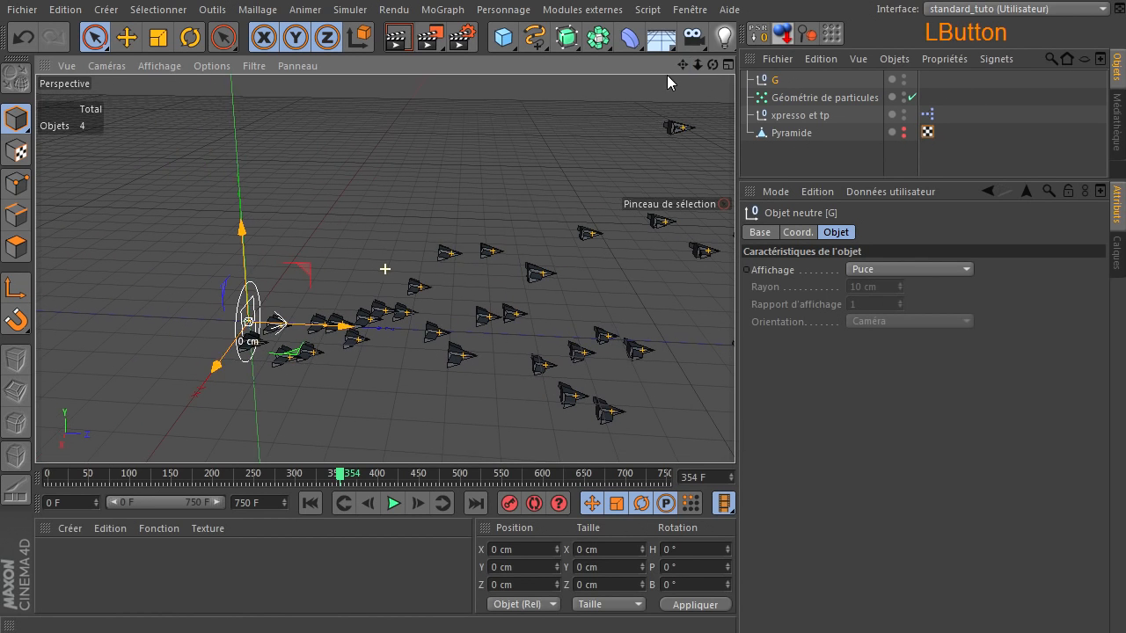
{"action": "left_click", "coordinate": [773, 82]}
{"action": "left_click_drag", "start_coordinate": [298, 284], "coordinate": [500, 132]}
{"action": "mouse_move", "coordinate": [713, 65]}
{"action": "left_mouse_down"}
{"action": "mouse_move", "coordinate": [734, 431]}
{"action": "mouse_move", "coordinate": [713, 65]}
{"action": "left_mouse_up"}
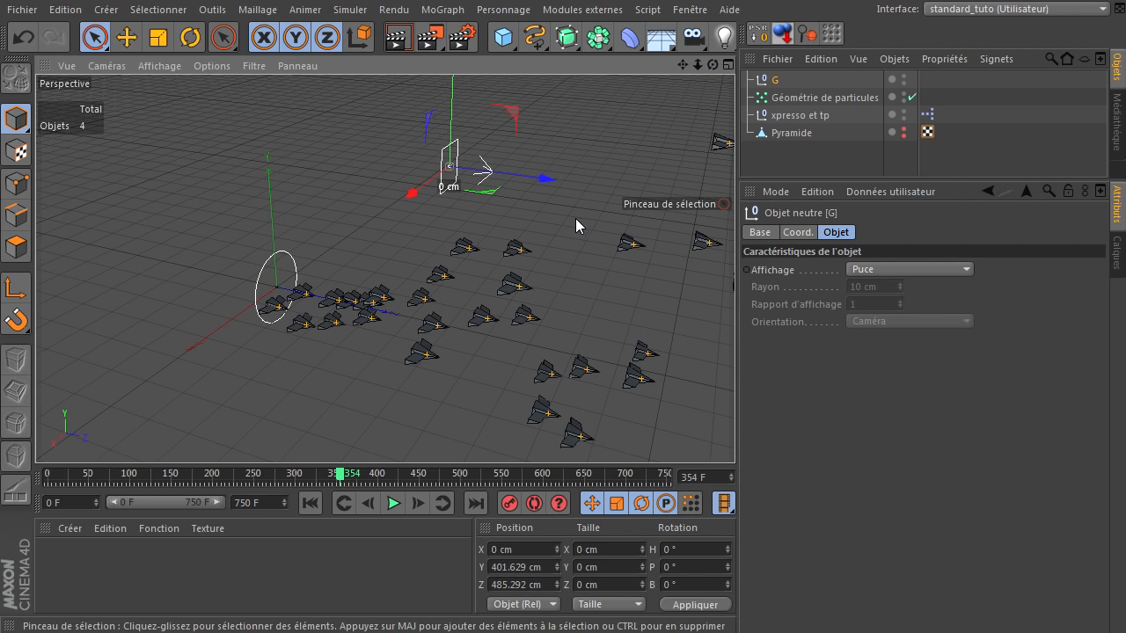
Step: Rotate the null G to a pitch of about -90° so its gravity arrow points straight down
{"action": "left_click", "coordinate": [190, 37]}
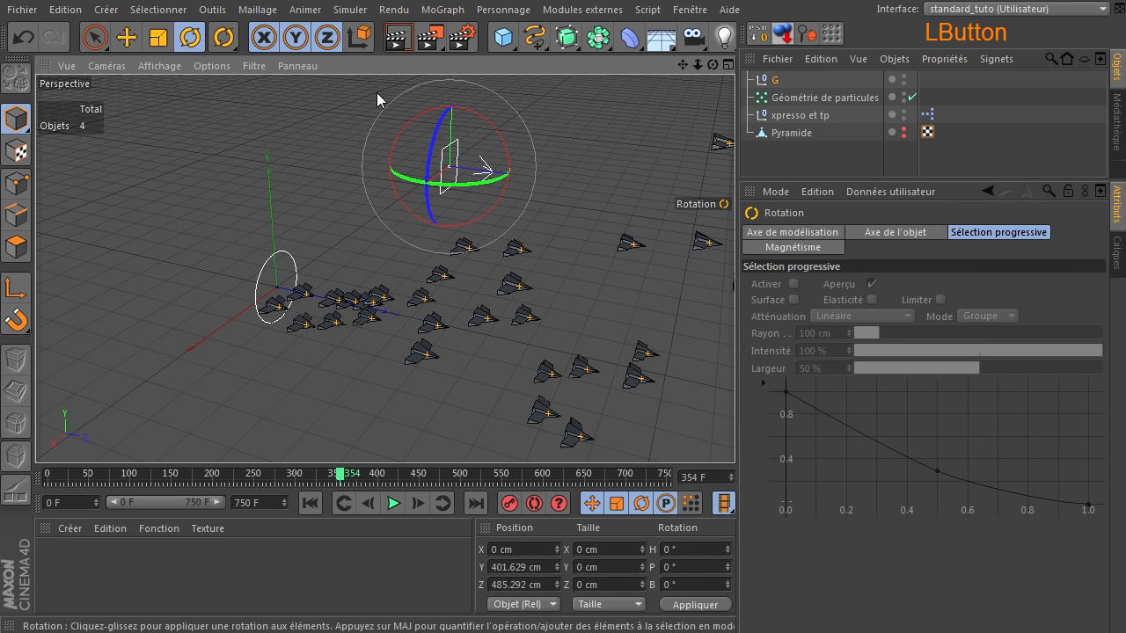
{"action": "left_click_drag", "start_coordinate": [490, 131], "coordinate": [506, 222]}
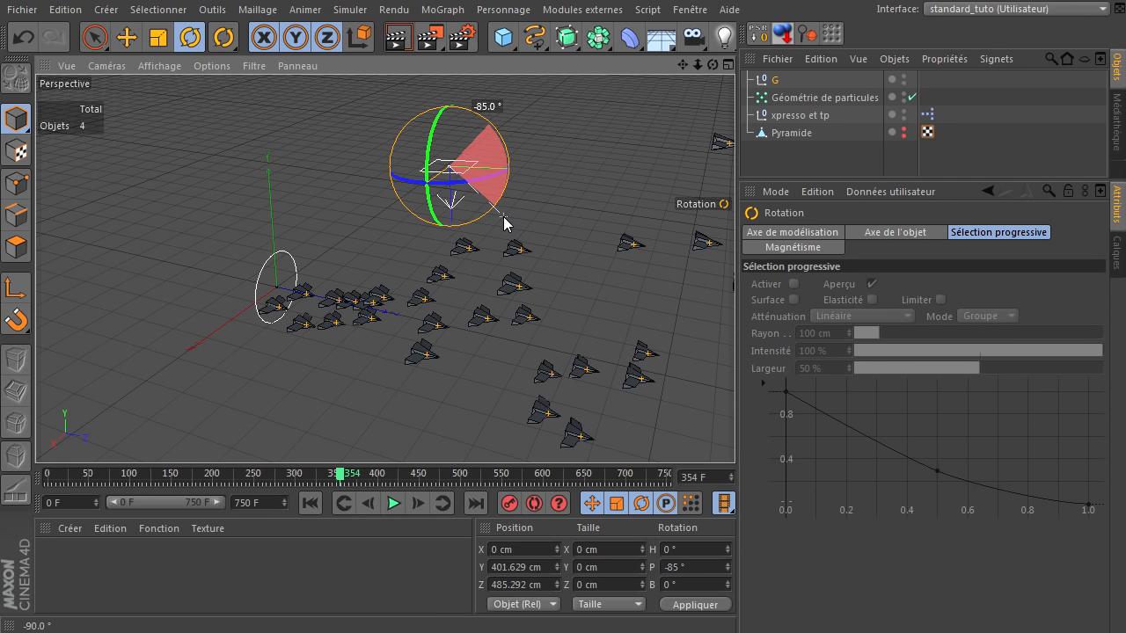
{"action": "left_click", "coordinate": [586, 184]}
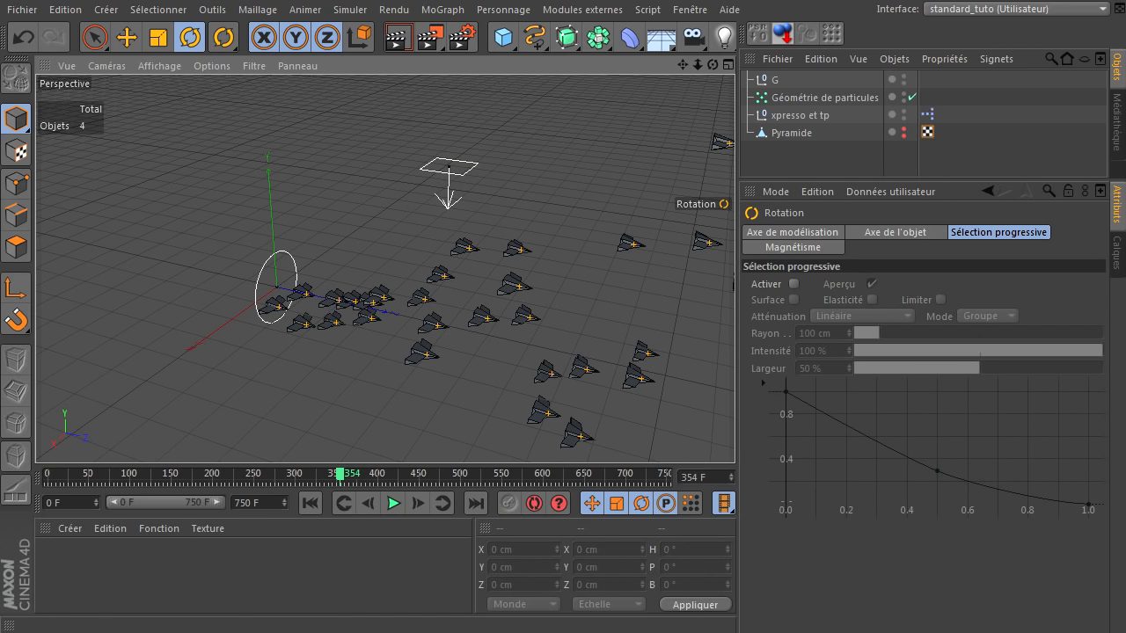
Step: Connect the P Conduit particle output to the P Gravité particle input in the XPresso graph
{"action": "double_click", "coordinate": [926, 114]}
{"action": "left_click_drag", "start_coordinate": [530, 155], "coordinate": [386, 116]}
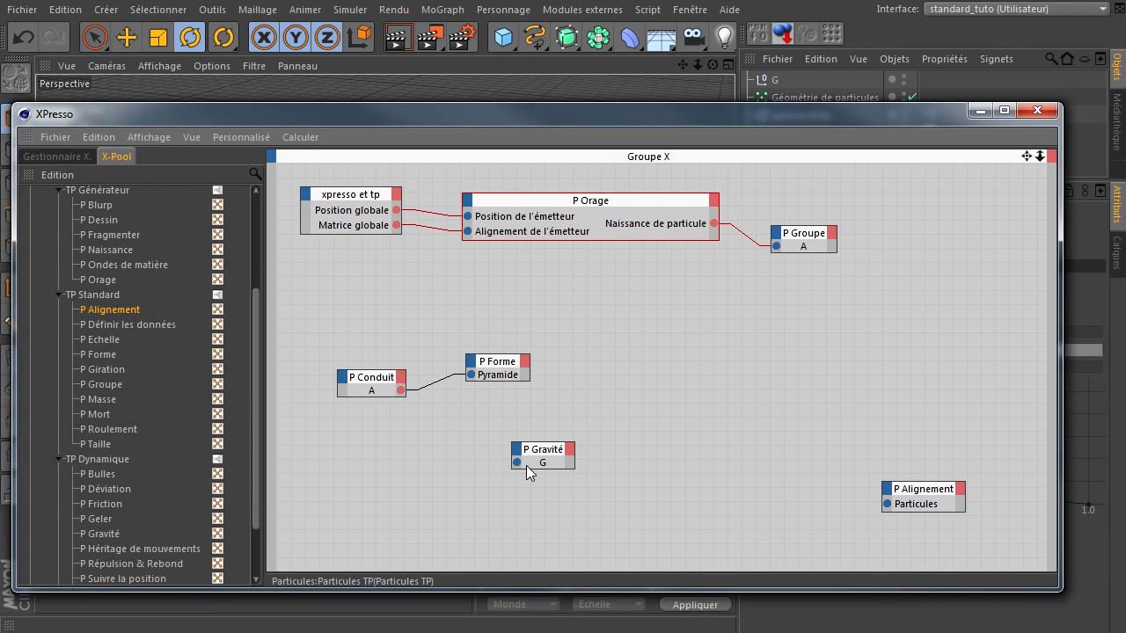
{"action": "left_click_drag", "start_coordinate": [516, 463], "coordinate": [399, 390]}
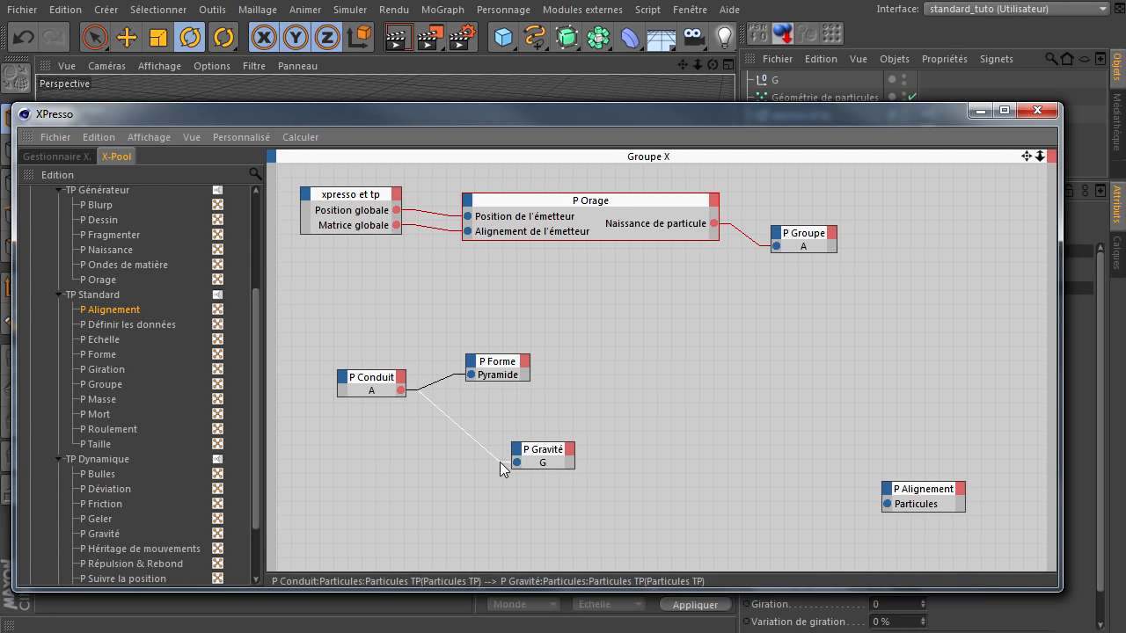
{"action": "left_click_drag", "start_coordinate": [485, 122], "coordinate": [1125, 334]}
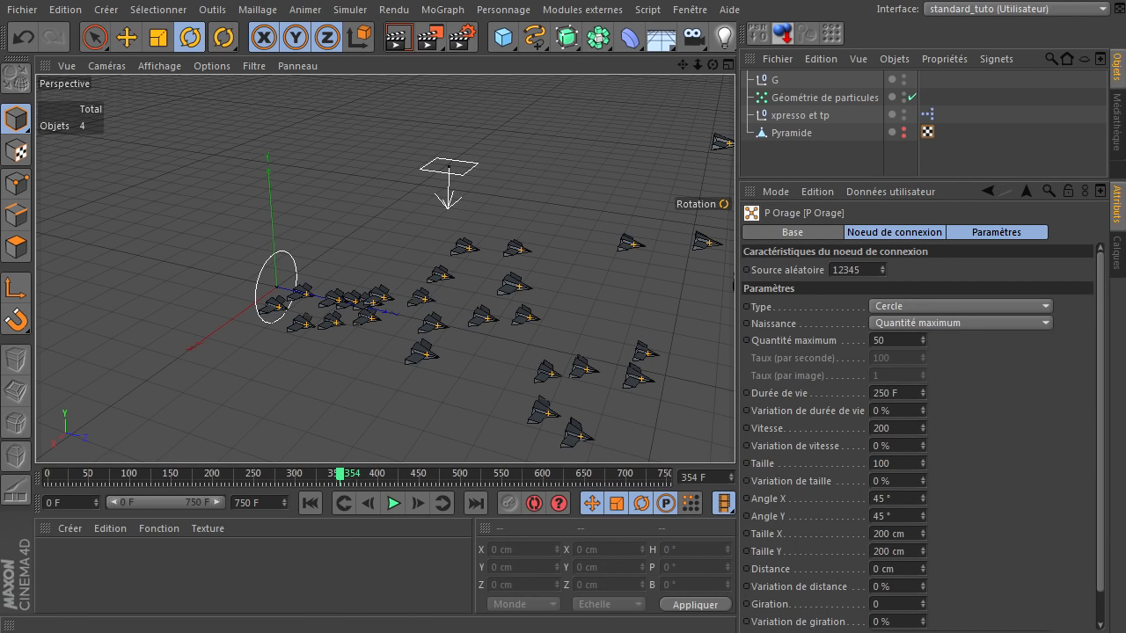
Step: Set the P Gravité node's intensity (Intensité) to 300
{"action": "left_click_drag", "start_coordinate": [1125, 132], "coordinate": [405, 72]}
{"action": "left_click", "coordinate": [392, 413]}
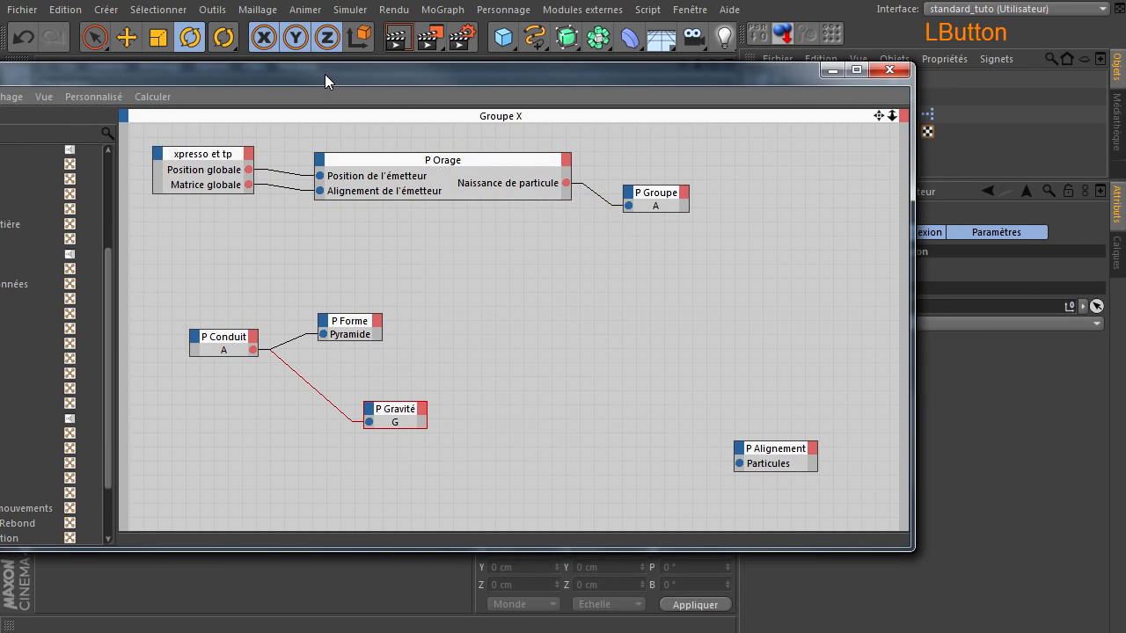
{"action": "left_click_drag", "start_coordinate": [325, 74], "coordinate": [1125, 79]}
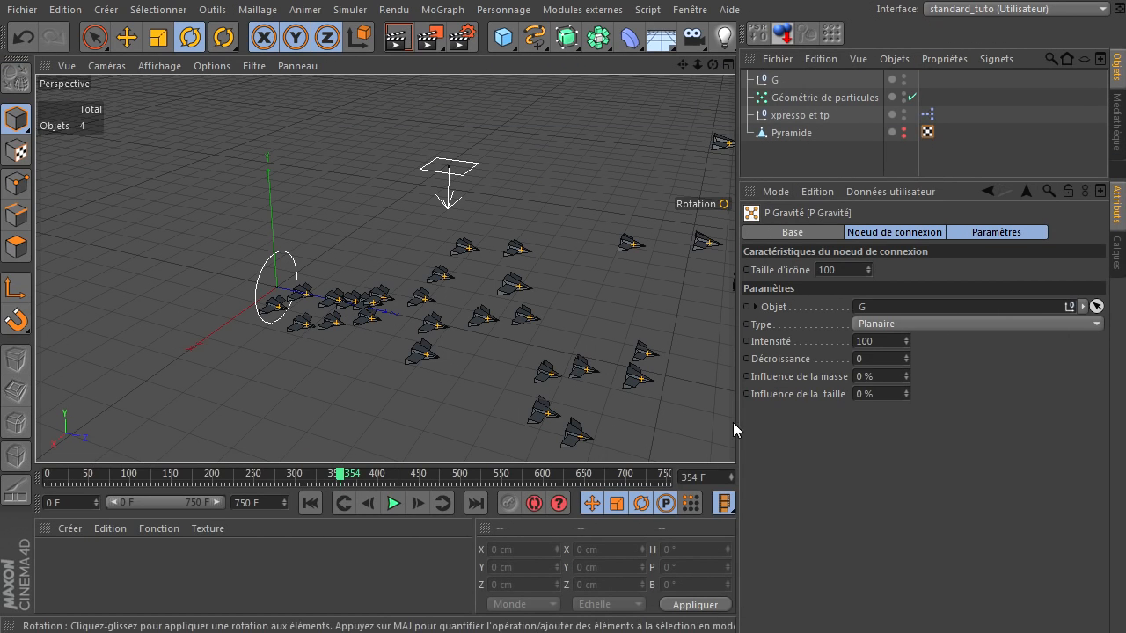
{"action": "left_click", "coordinate": [886, 341]}
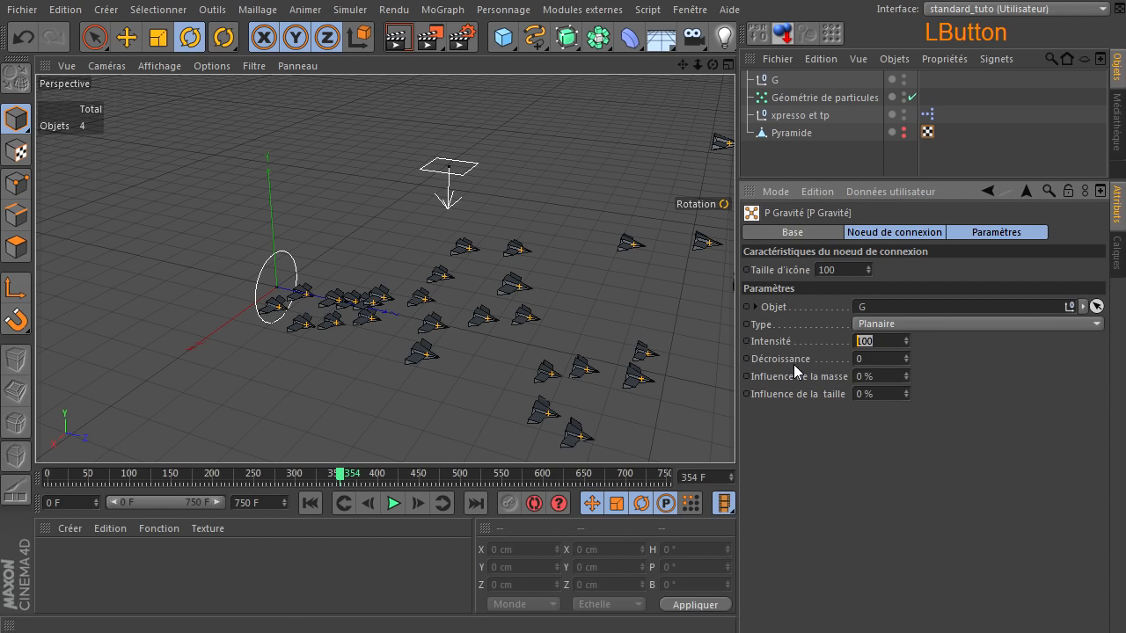
{"action": "type", "text": "300"}
{"action": "left_click", "coordinate": [1017, 549]}
Step: Replay the animation from the first frame, pause it at frame 156, and examine the falling ships' orientation up close and from several angles
{"action": "left_click_drag", "start_coordinate": [715, 69], "coordinate": [738, 436]}
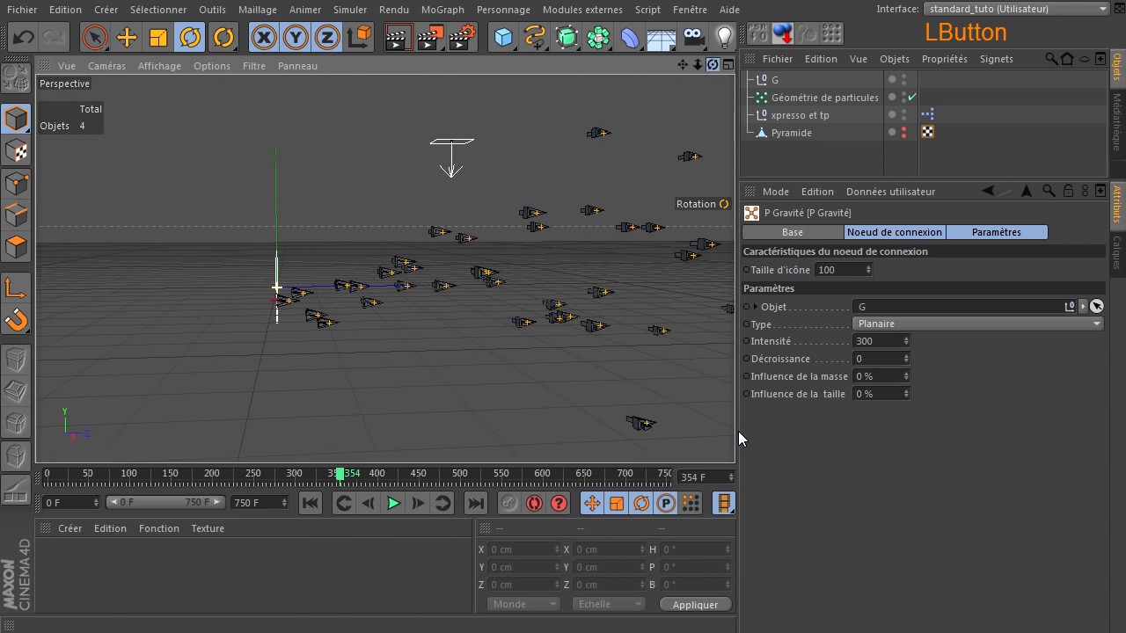
{"action": "left_click", "coordinate": [309, 503]}
{"action": "left_click", "coordinate": [393, 503]}
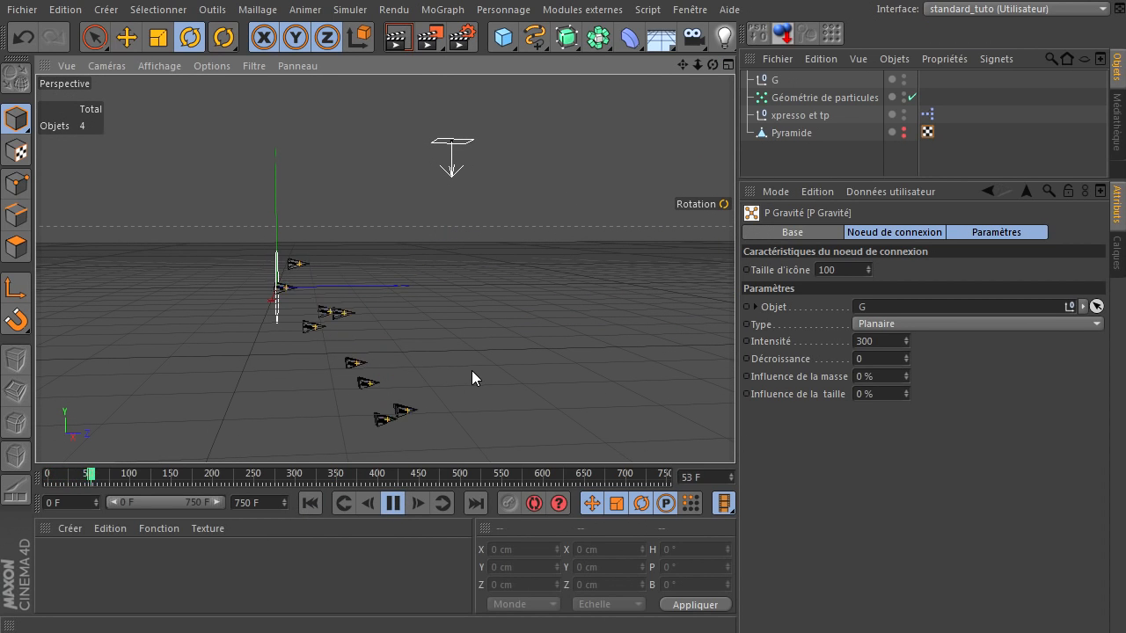
{"action": "left_click_drag", "start_coordinate": [683, 65], "coordinate": [735, 430]}
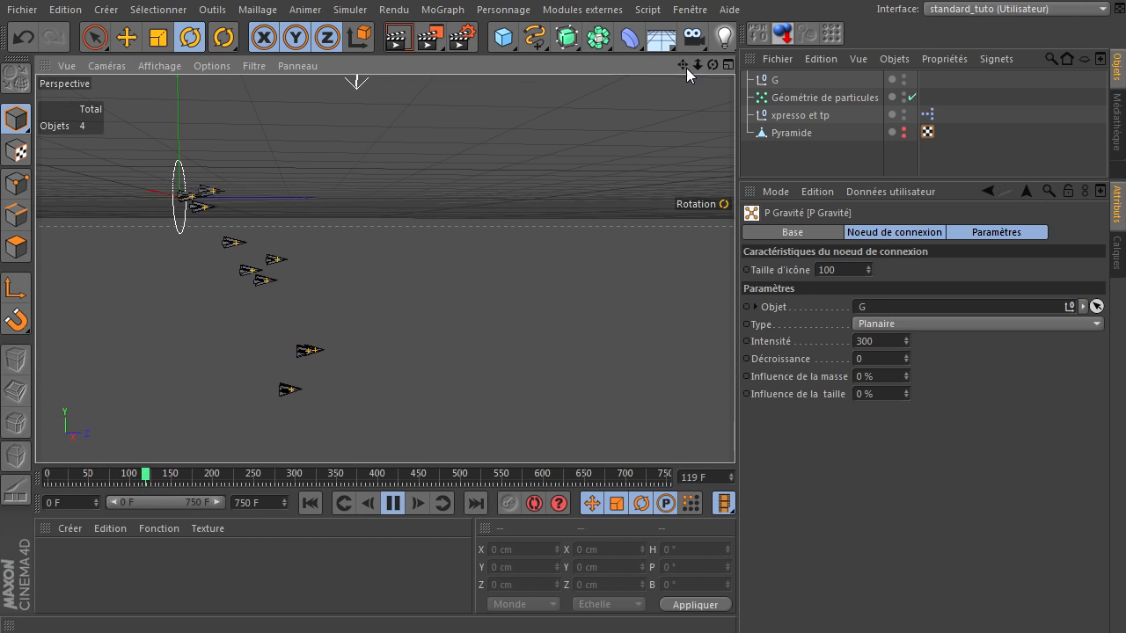
{"action": "left_click", "coordinate": [393, 503]}
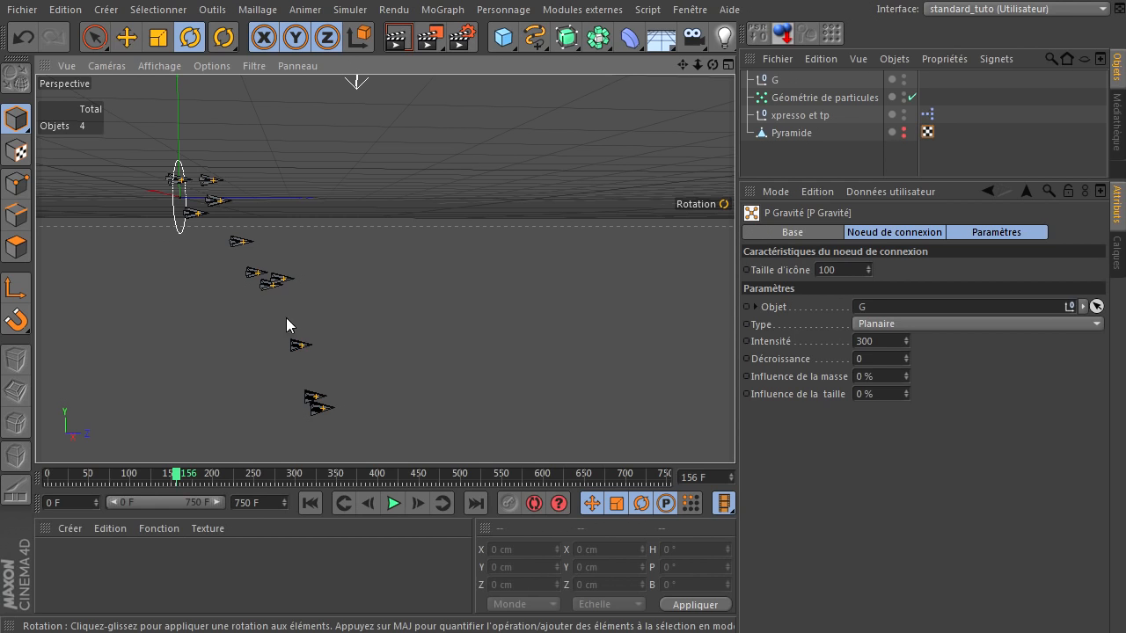
{"action": "left_click_drag", "start_coordinate": [682, 65], "coordinate": [735, 436]}
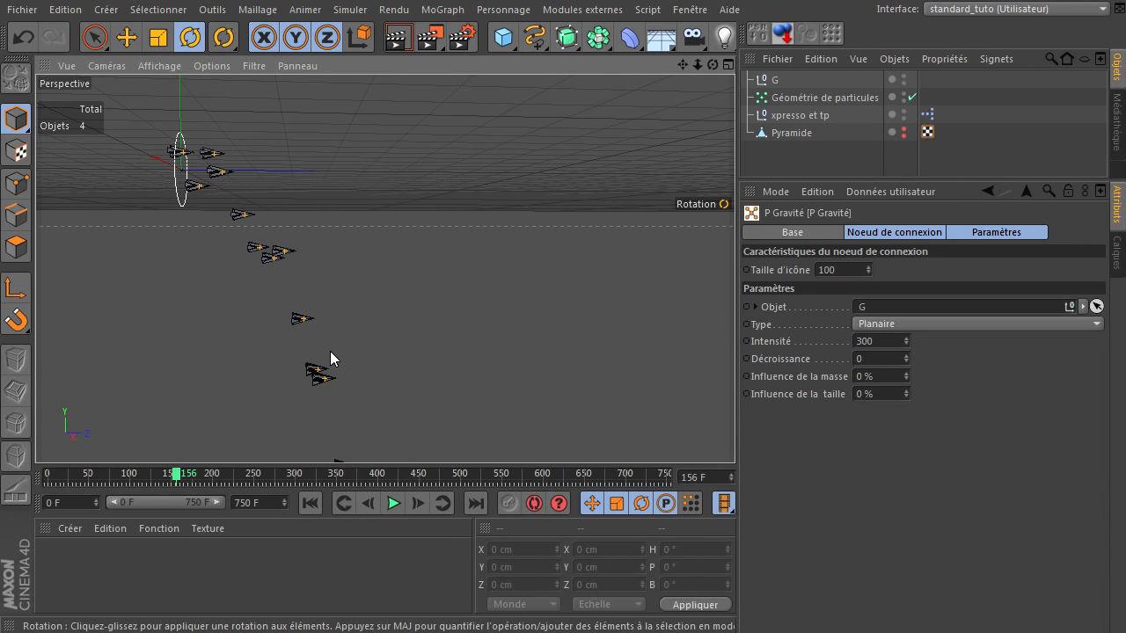
{"action": "left_click_drag", "start_coordinate": [713, 64], "coordinate": [735, 431]}
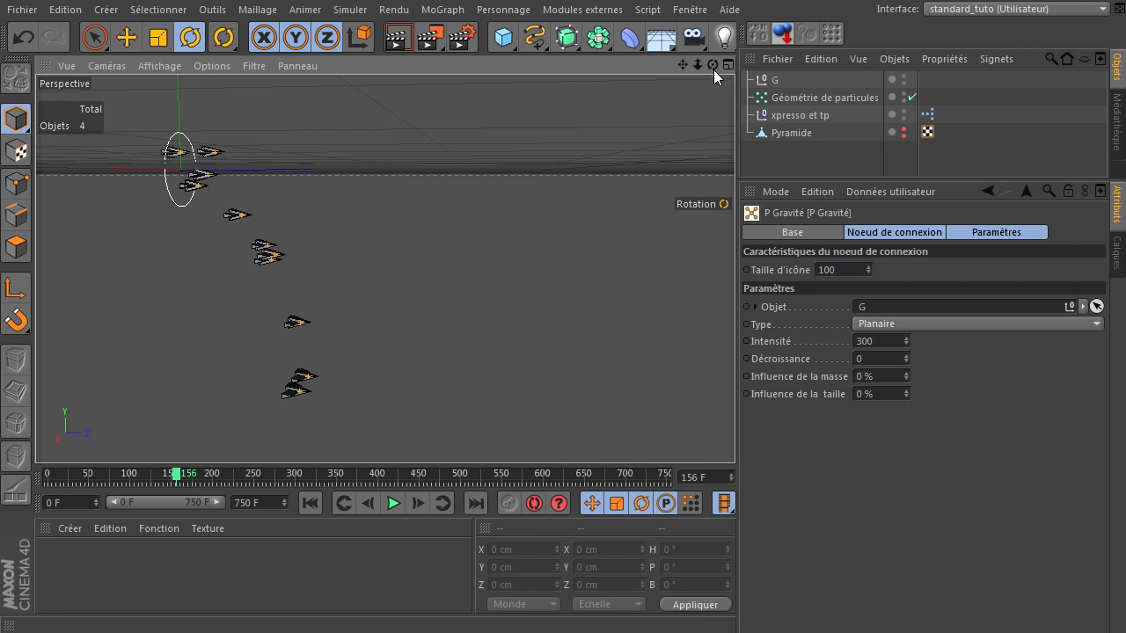
{"action": "left_click_drag", "start_coordinate": [713, 64], "coordinate": [734, 431]}
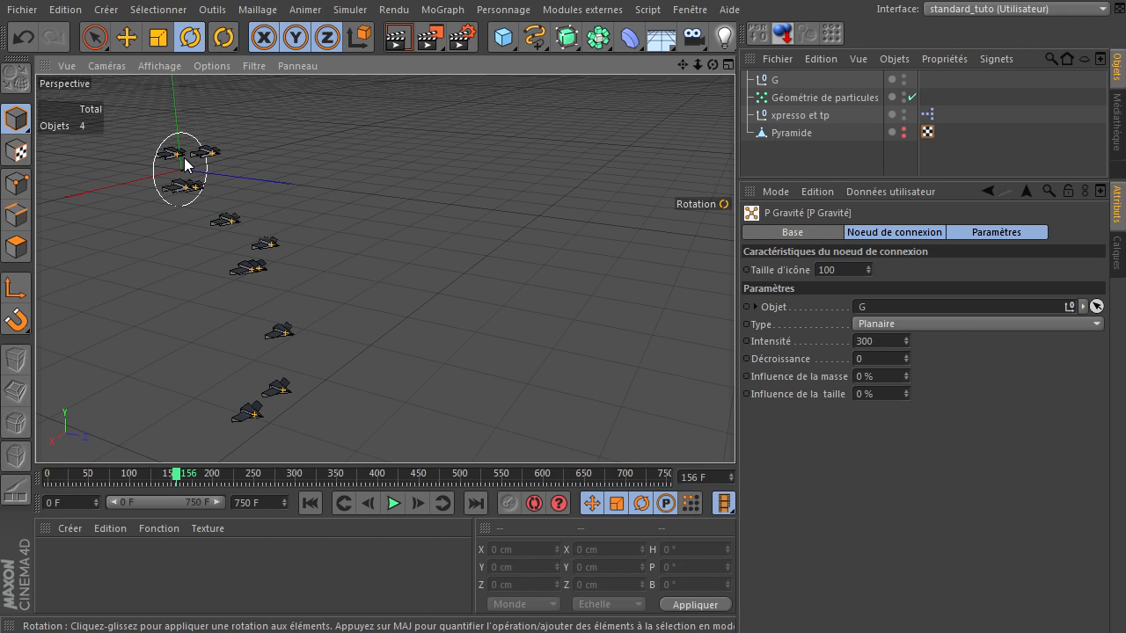
{"action": "left_click_drag", "start_coordinate": [685, 65], "coordinate": [735, 431]}
{"action": "scroll", "coordinate": [445, 285], "scroll_direction": "up", "scroll_amount": 2}
{"action": "scroll", "coordinate": [445, 285], "scroll_direction": "up", "scroll_amount": 3}
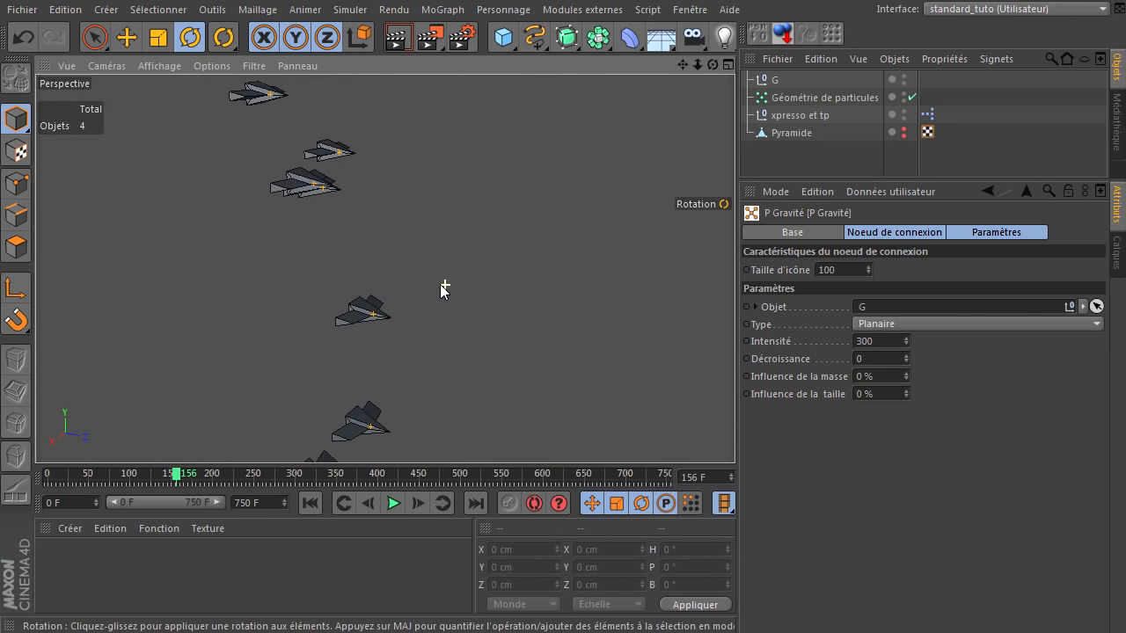
{"action": "scroll", "coordinate": [391, 344], "scroll_direction": "down", "scroll_amount": 5}
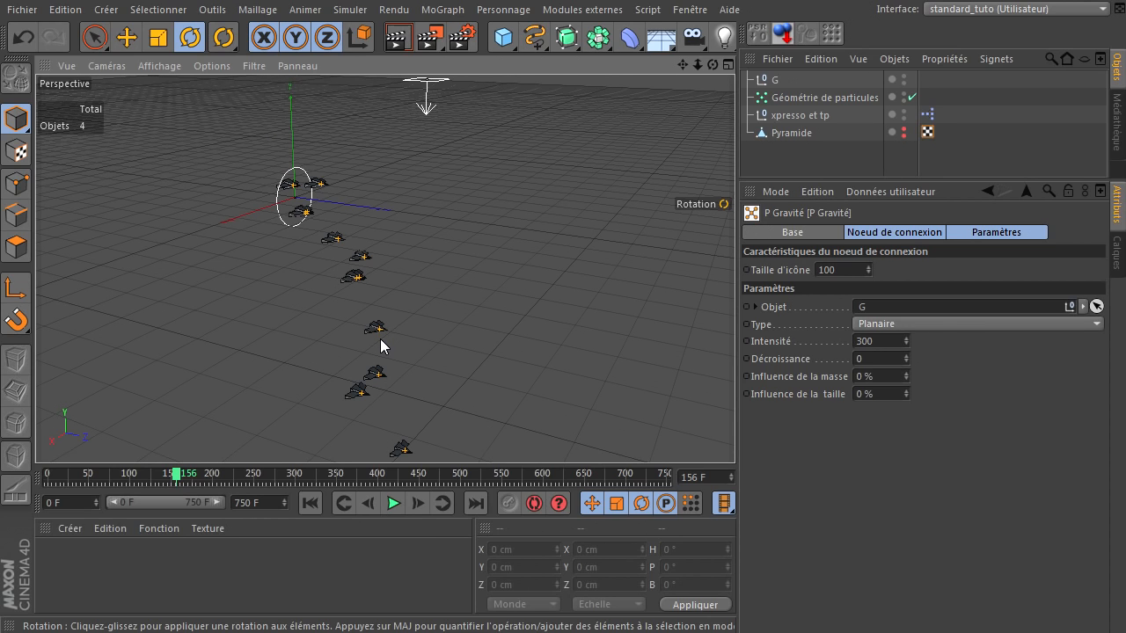
Step: Bring back the XPresso editor and collapse the expanded Thinking Particles subcategories in its node library
{"action": "left_click_drag", "start_coordinate": [1125, 225], "coordinate": [376, 135]}
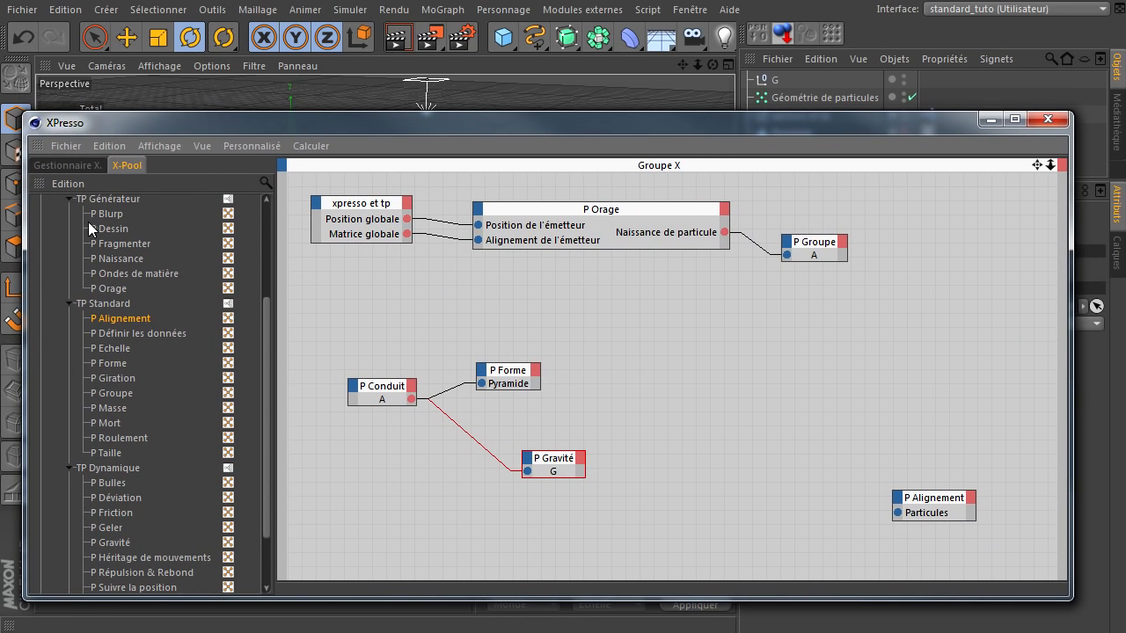
{"action": "left_click", "coordinate": [71, 303]}
{"action": "left_click", "coordinate": [69, 392]}
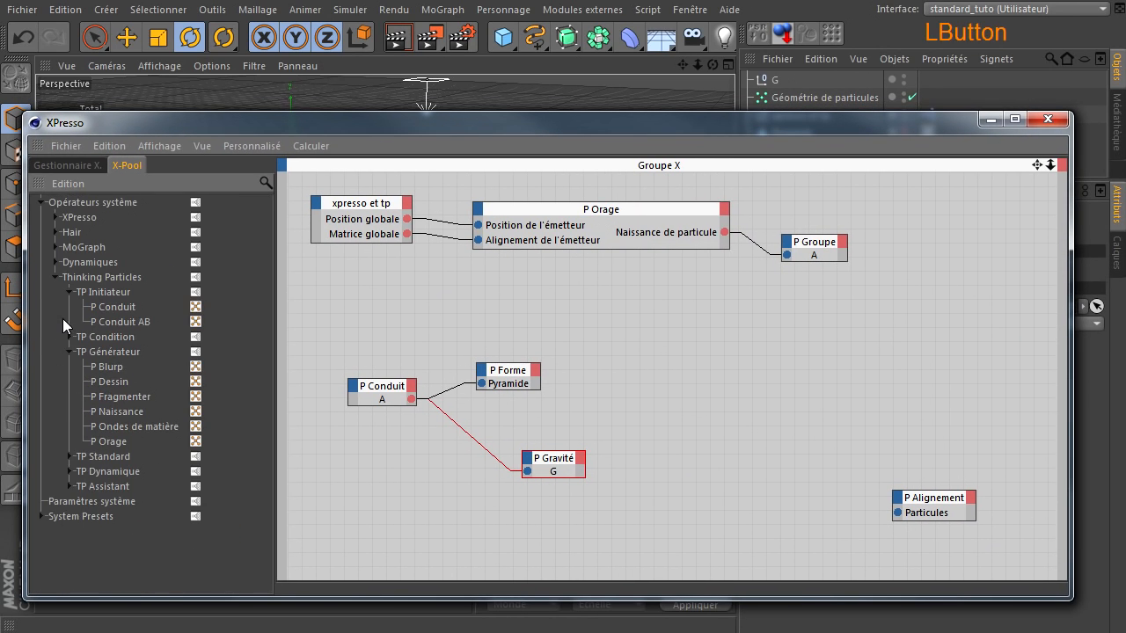
{"action": "left_click", "coordinate": [69, 352]}
{"action": "left_click", "coordinate": [71, 291]}
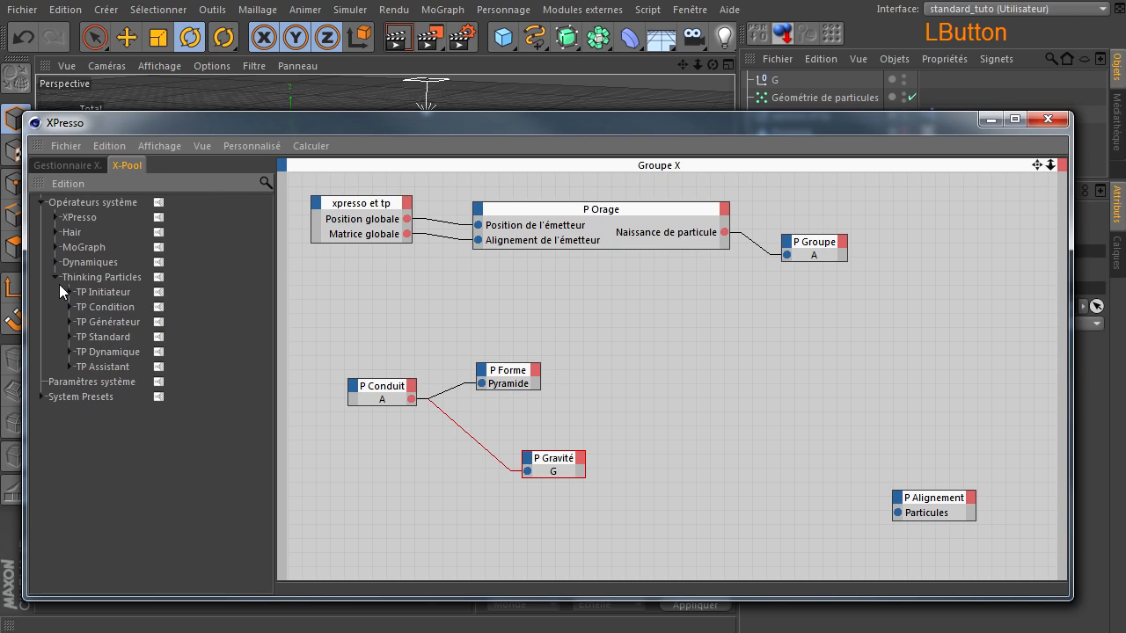
Step: Rearrange the P Conduit, P Alignement and P Gravité nodes so that P Alignement, P Forme and P Gravité line up beside P Conduit
{"action": "left_click", "coordinate": [53, 278]}
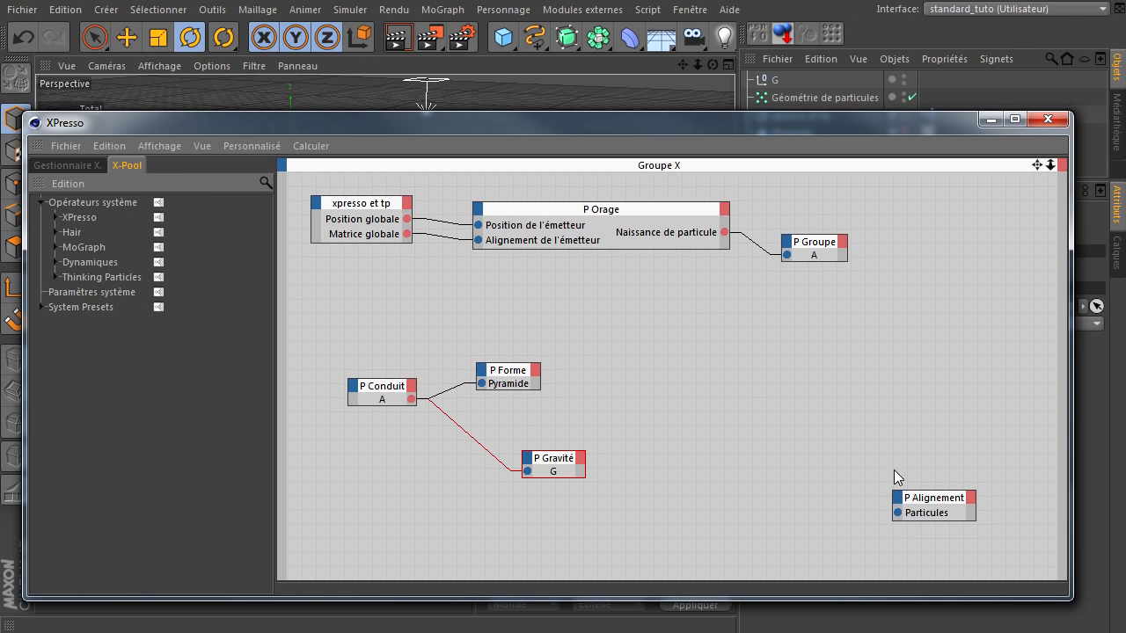
{"action": "left_click_drag", "start_coordinate": [923, 502], "coordinate": [556, 314]}
{"action": "left_click_drag", "start_coordinate": [572, 461], "coordinate": [526, 413]}
{"action": "left_click_drag", "start_coordinate": [566, 315], "coordinate": [517, 325]}
{"action": "left_click_drag", "start_coordinate": [374, 393], "coordinate": [362, 363]}
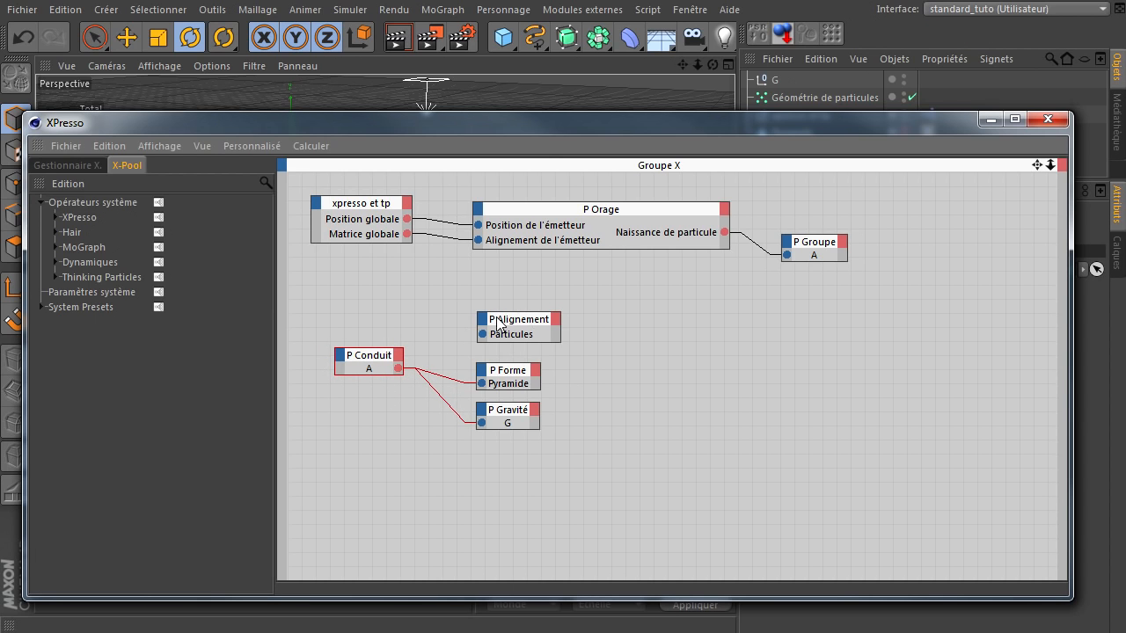
Step: Connect the P Conduit particle output to the Particules input of the P Alignement node
{"action": "left_click_drag", "start_coordinate": [554, 120], "coordinate": [565, 166]}
{"action": "left_click_drag", "start_coordinate": [527, 370], "coordinate": [446, 406]}
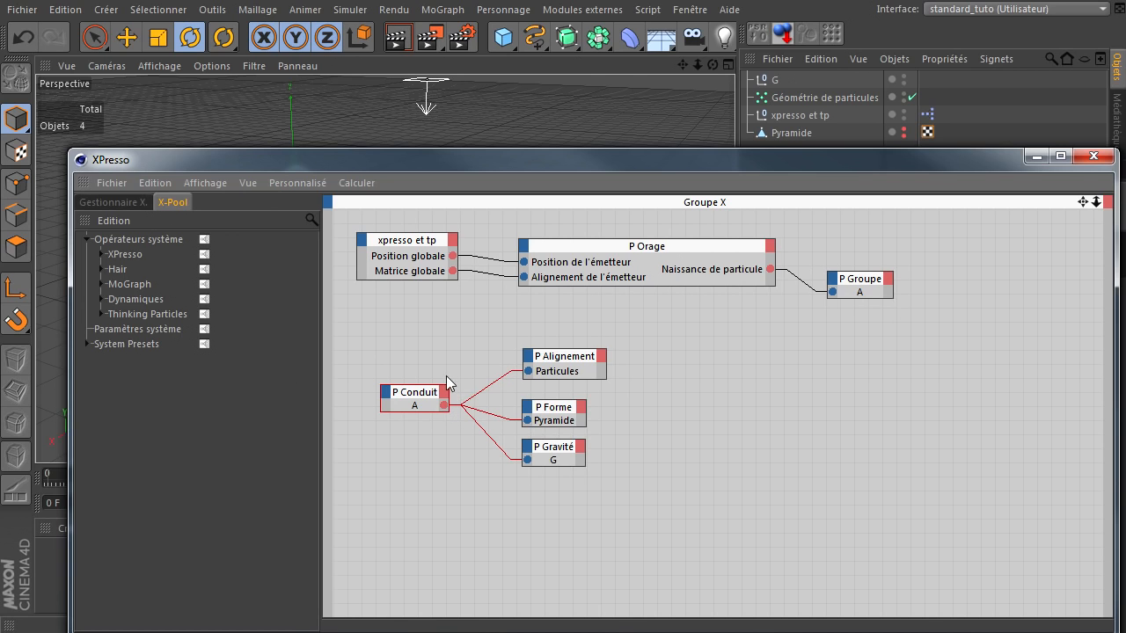
Step: Move the XPresso editor aside, replay the animation from the first frame, pause at frame 52, and examine the ships' orientation up close
{"action": "left_click_drag", "start_coordinate": [312, 162], "coordinate": [1125, 229]}
{"action": "left_click", "coordinate": [311, 504]}
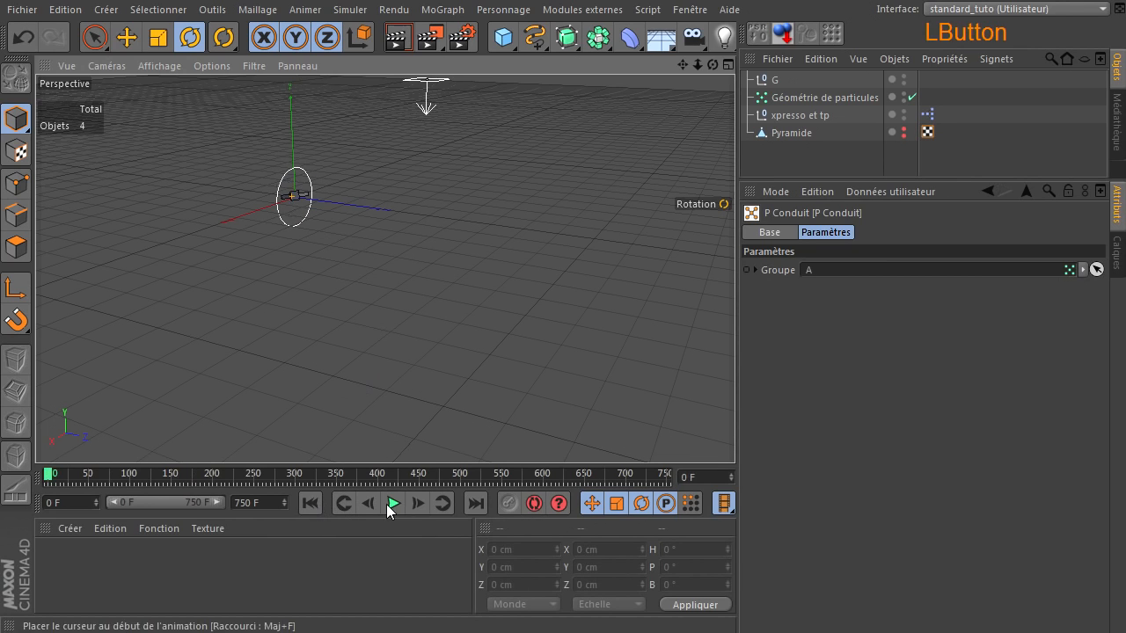
{"action": "left_click", "coordinate": [391, 504]}
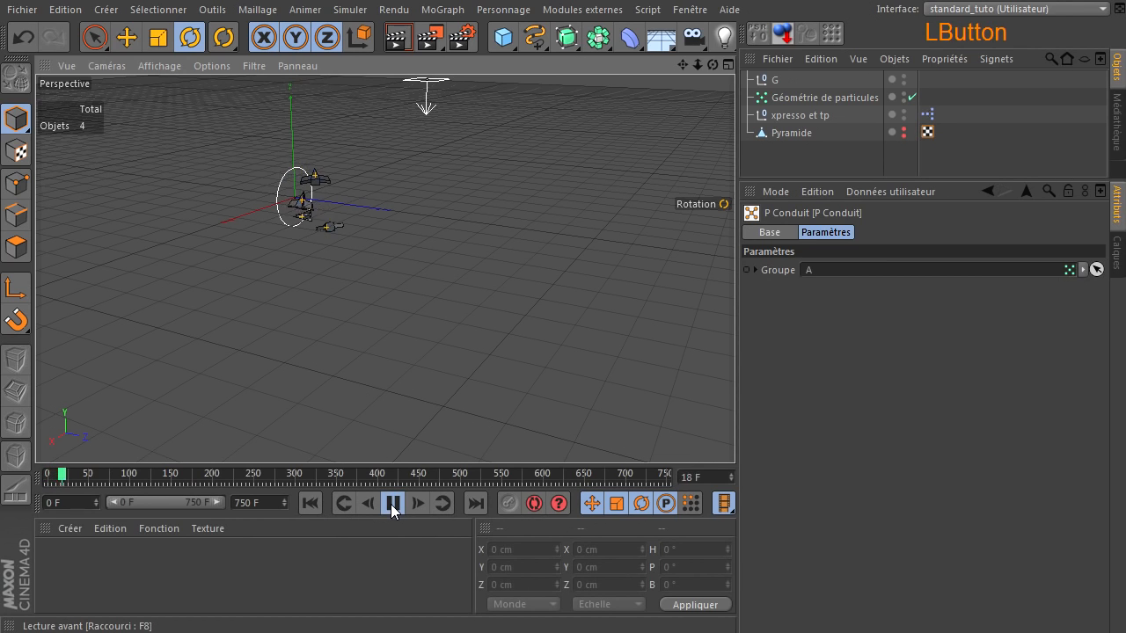
{"action": "left_click", "coordinate": [390, 504]}
{"action": "left_click_drag", "start_coordinate": [302, 194], "coordinate": [292, 195]}
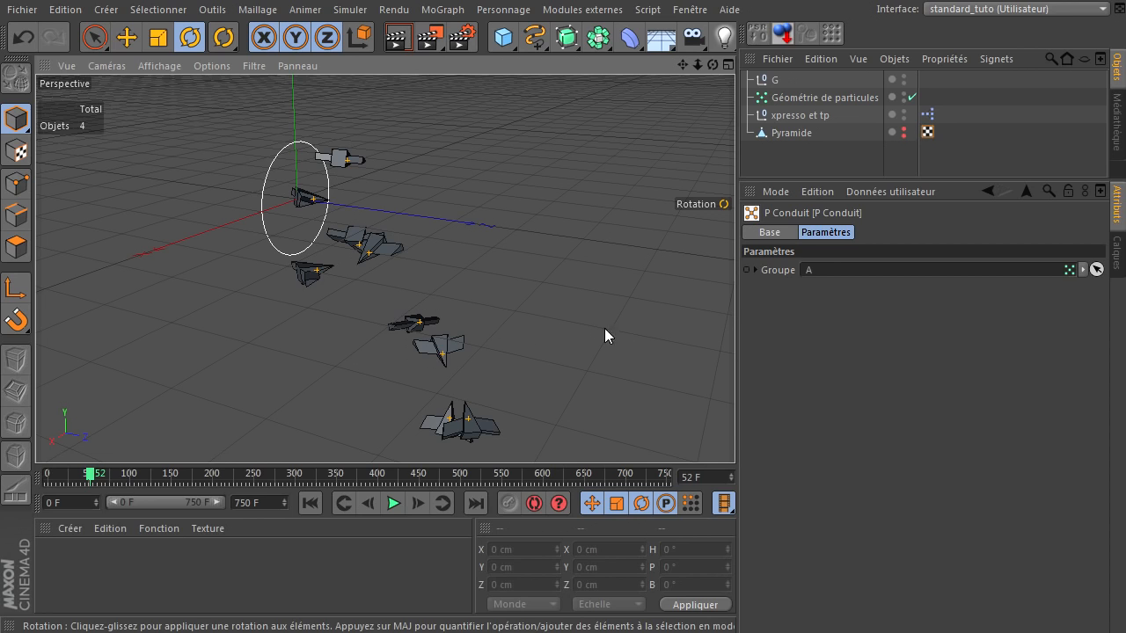
Step: Select the P Alignement node in the XPresso graph and move the editor aside to expose the node's parameters
{"action": "left_click_drag", "start_coordinate": [1125, 300], "coordinate": [568, 129]}
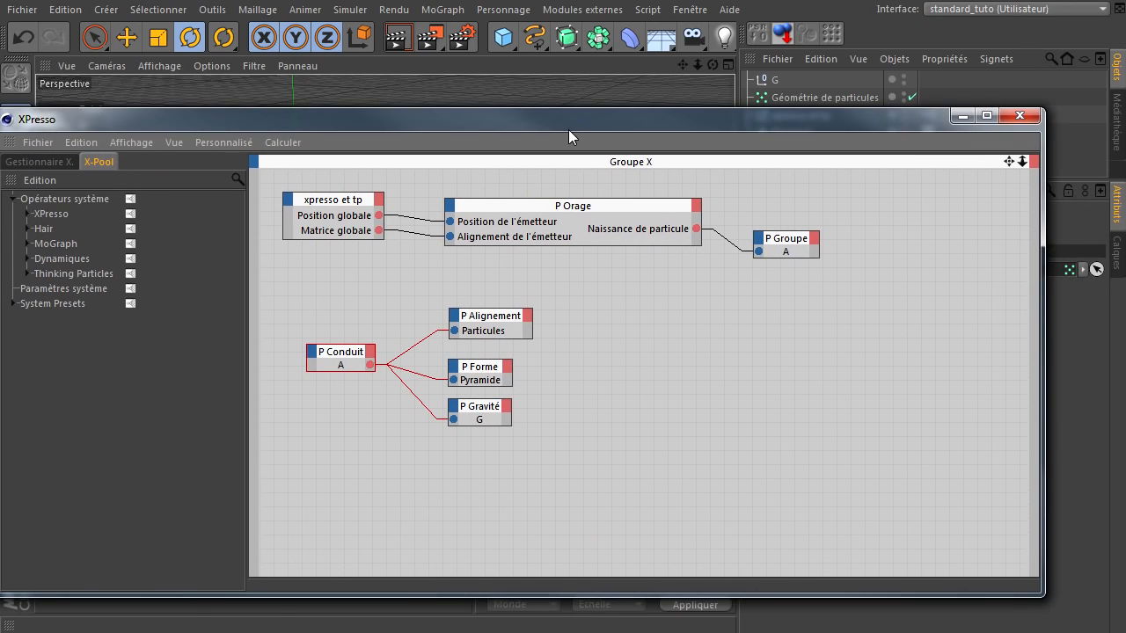
{"action": "left_click", "coordinate": [487, 323]}
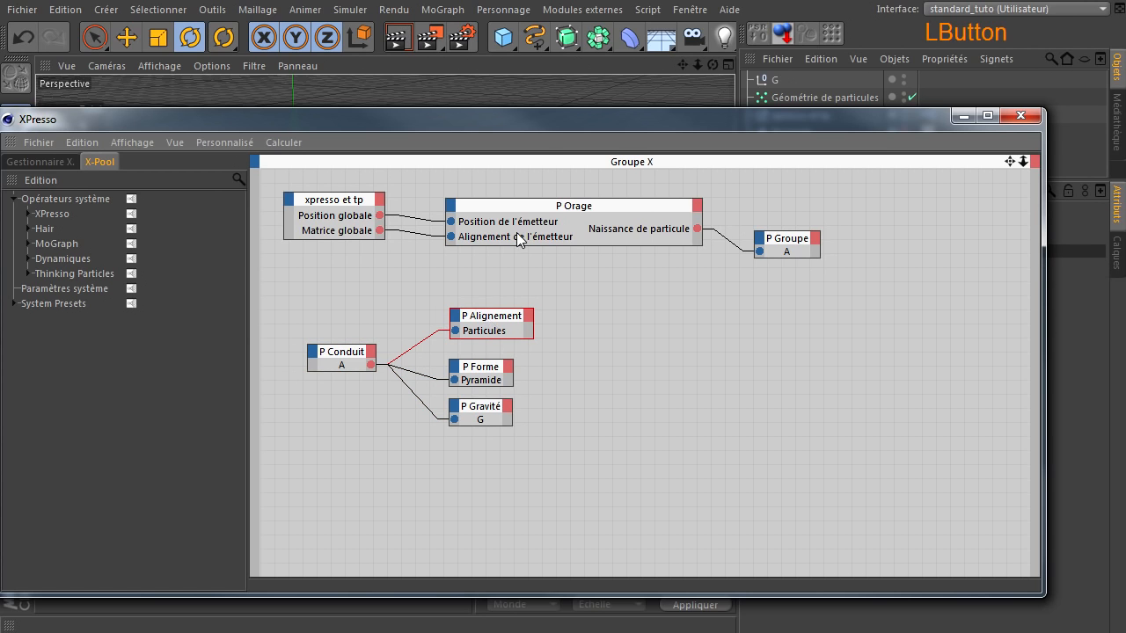
{"action": "left_click_drag", "start_coordinate": [285, 117], "coordinate": [1125, 158]}
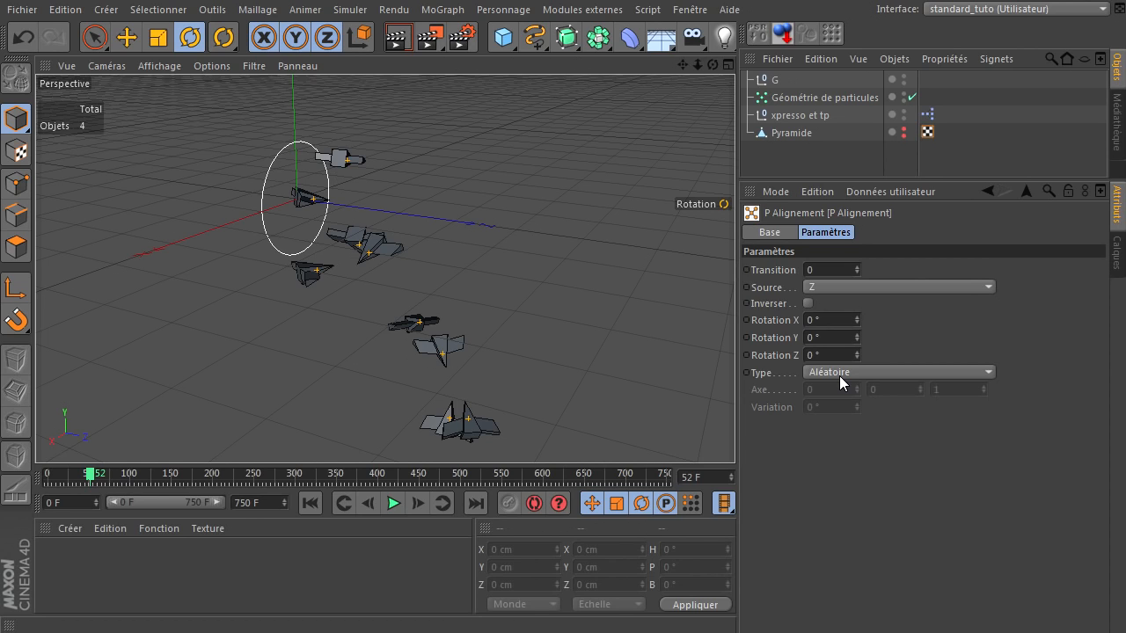
{"action": "left_click", "coordinate": [834, 271]}
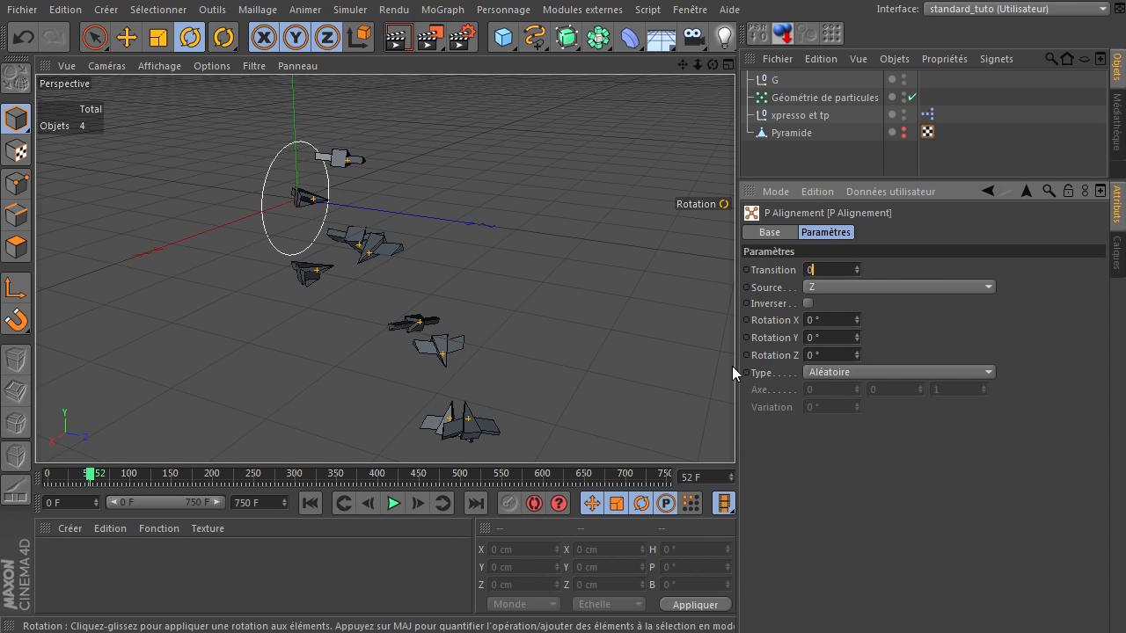
Step: Set the P Alignement Type to Sans and replay the animation from the first frame, pausing at frames 43 and 142
{"action": "left_click", "coordinate": [879, 376]}
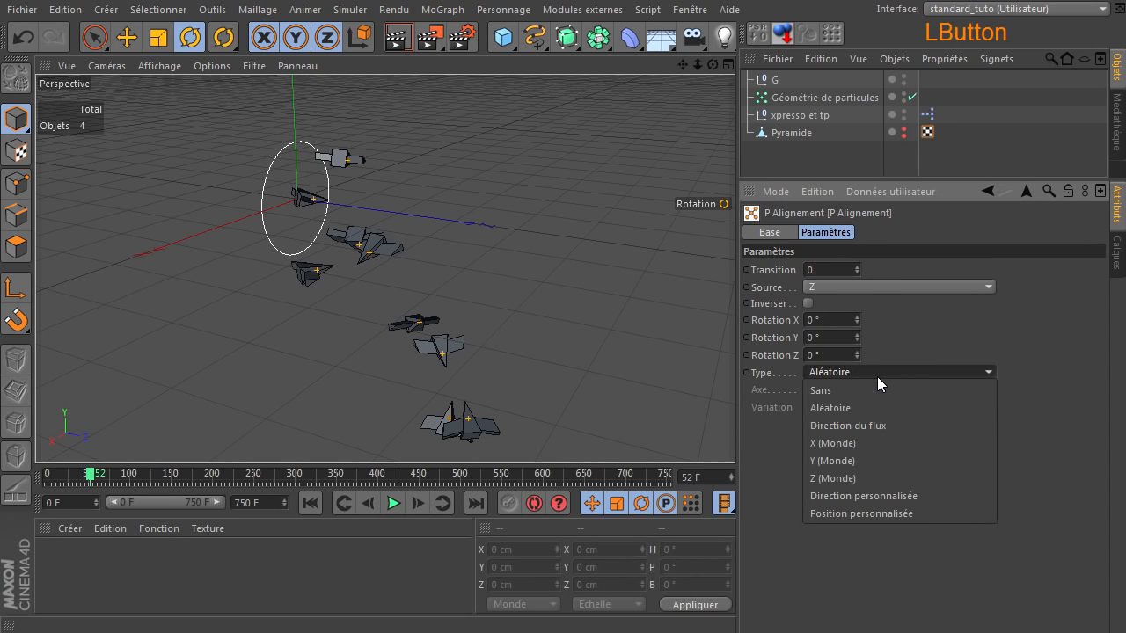
{"action": "left_click", "coordinate": [868, 390]}
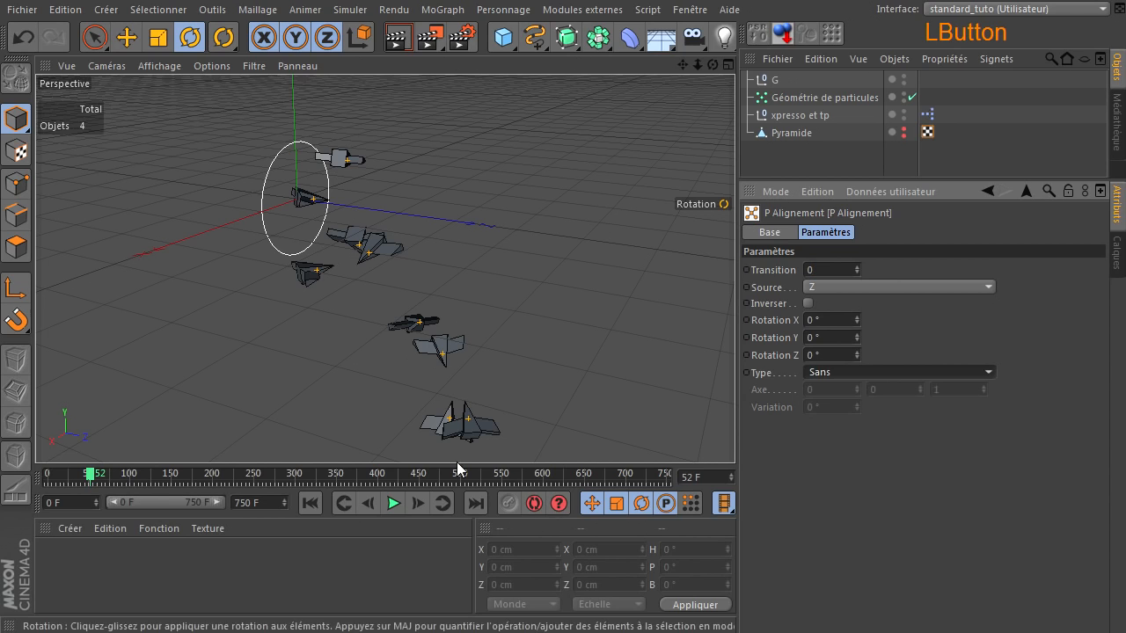
{"action": "left_click", "coordinate": [310, 502]}
{"action": "left_click", "coordinate": [394, 503]}
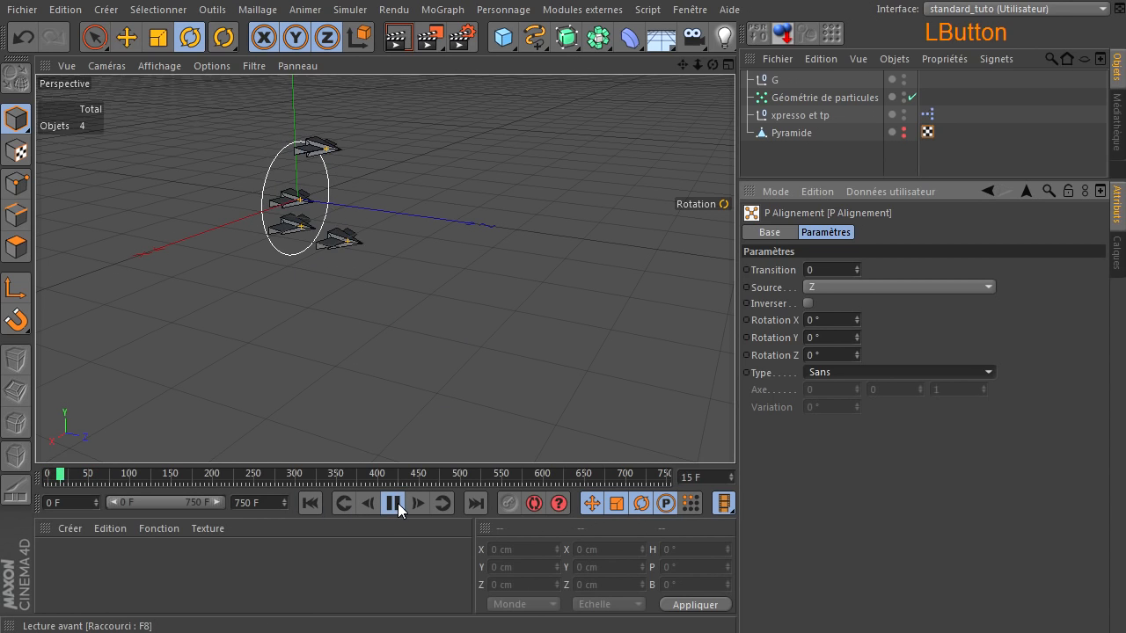
{"action": "left_click", "coordinate": [394, 504]}
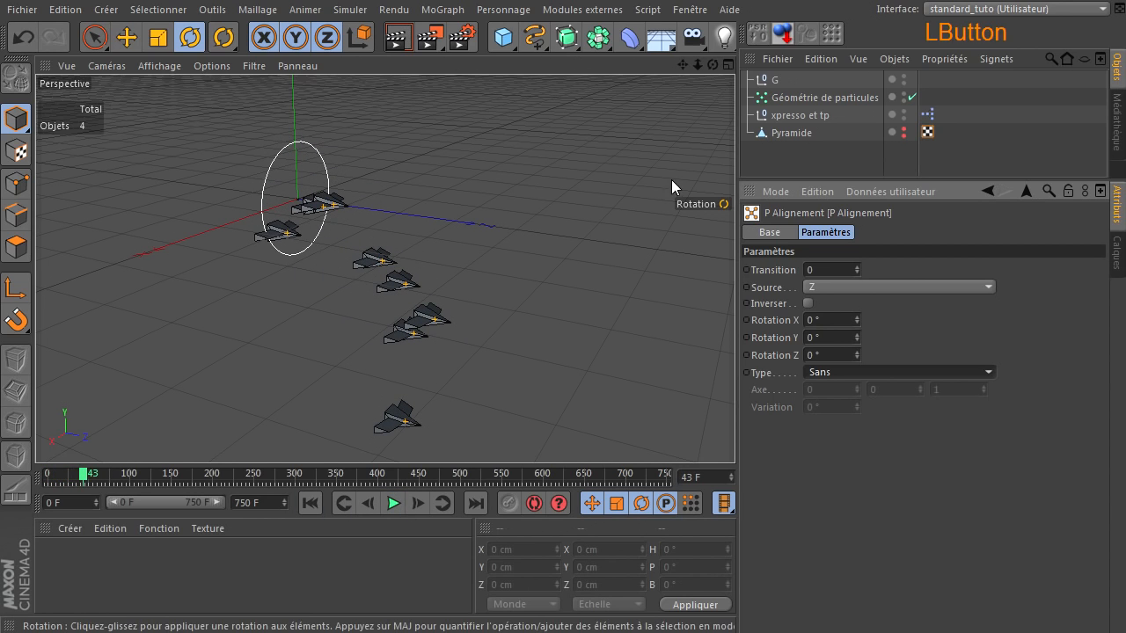
{"action": "left_click_drag", "start_coordinate": [683, 65], "coordinate": [355, 131]}
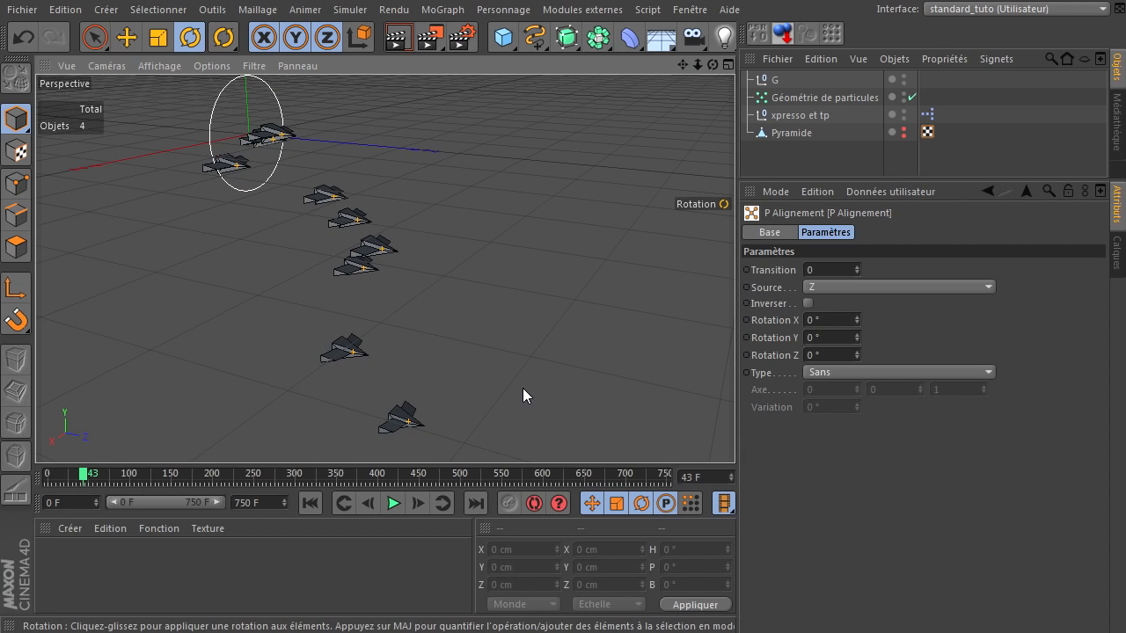
{"action": "left_click", "coordinate": [394, 504]}
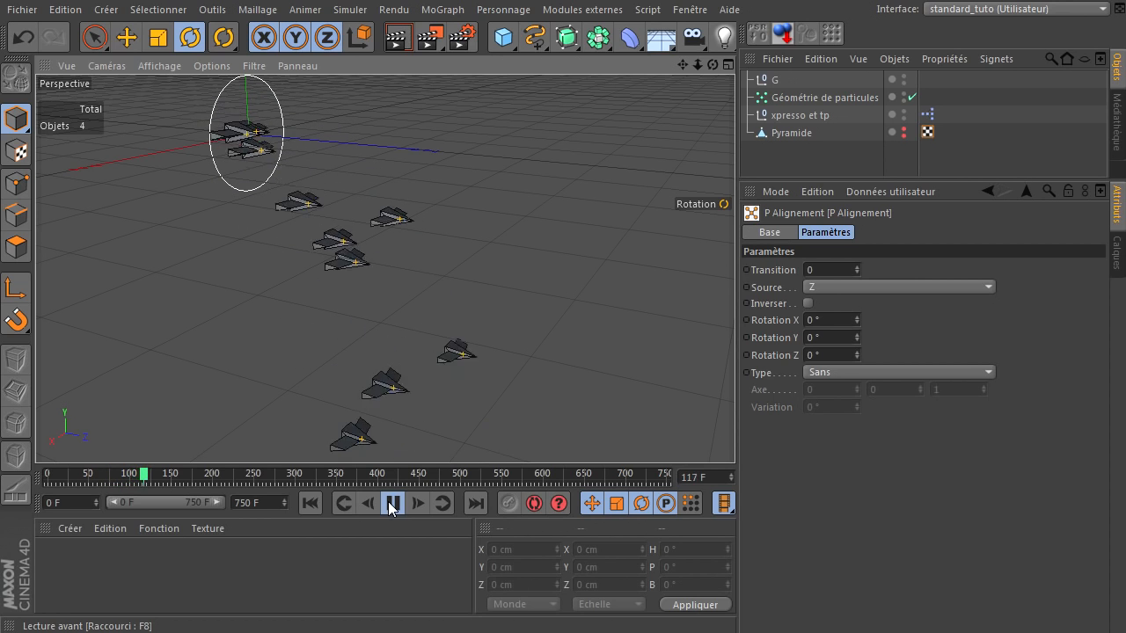
{"action": "left_click", "coordinate": [393, 503]}
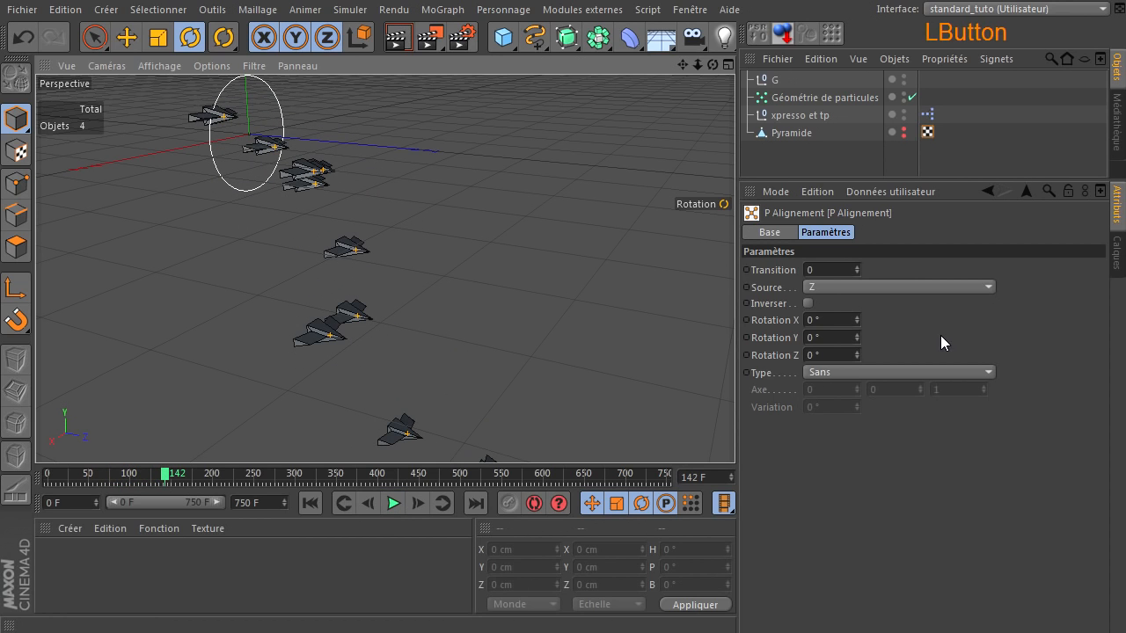
Step: Set the P Alignement Type back to Aléatoire and replay the animation from the first frame, pausing at frame 79
{"action": "left_click", "coordinate": [873, 375]}
{"action": "left_click", "coordinate": [859, 407]}
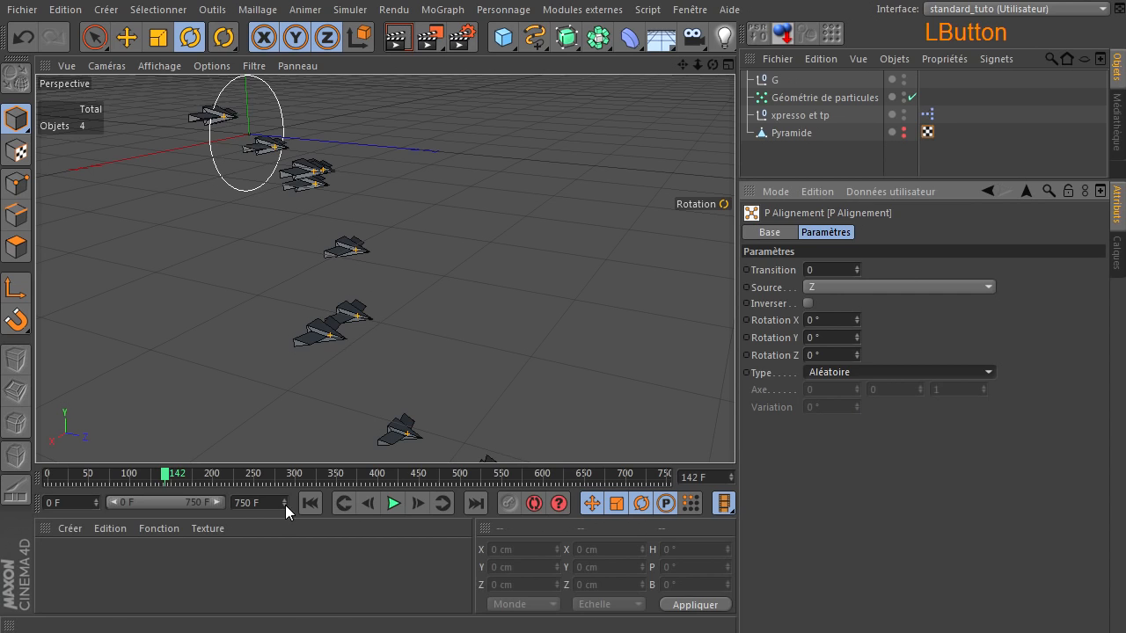
{"action": "left_click", "coordinate": [310, 503]}
{"action": "left_click", "coordinate": [392, 504]}
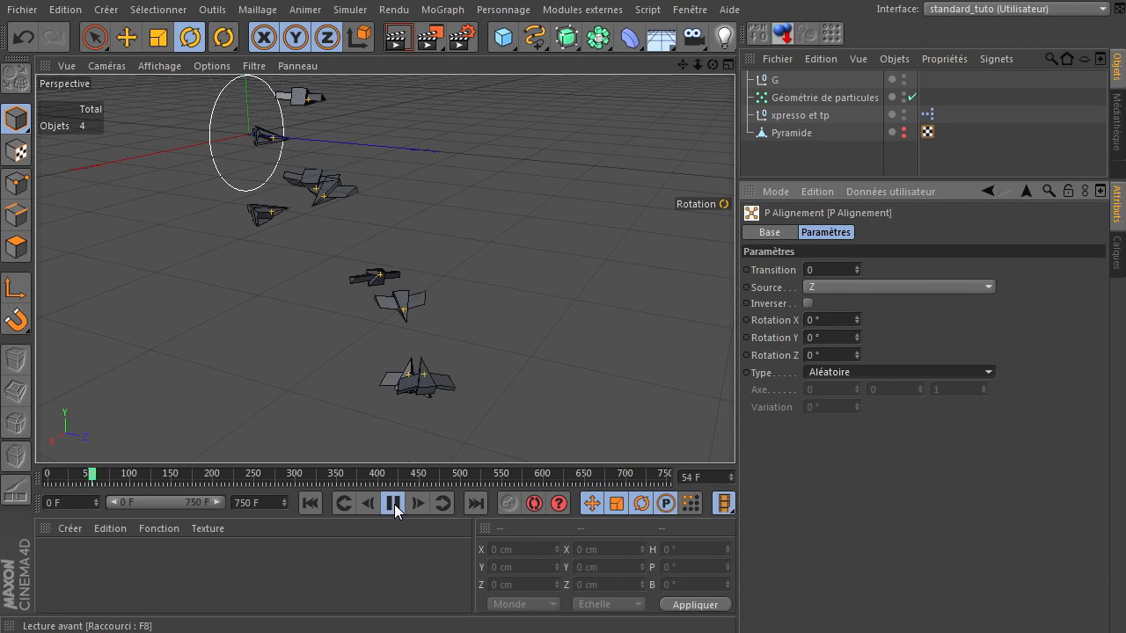
{"action": "left_click", "coordinate": [394, 503]}
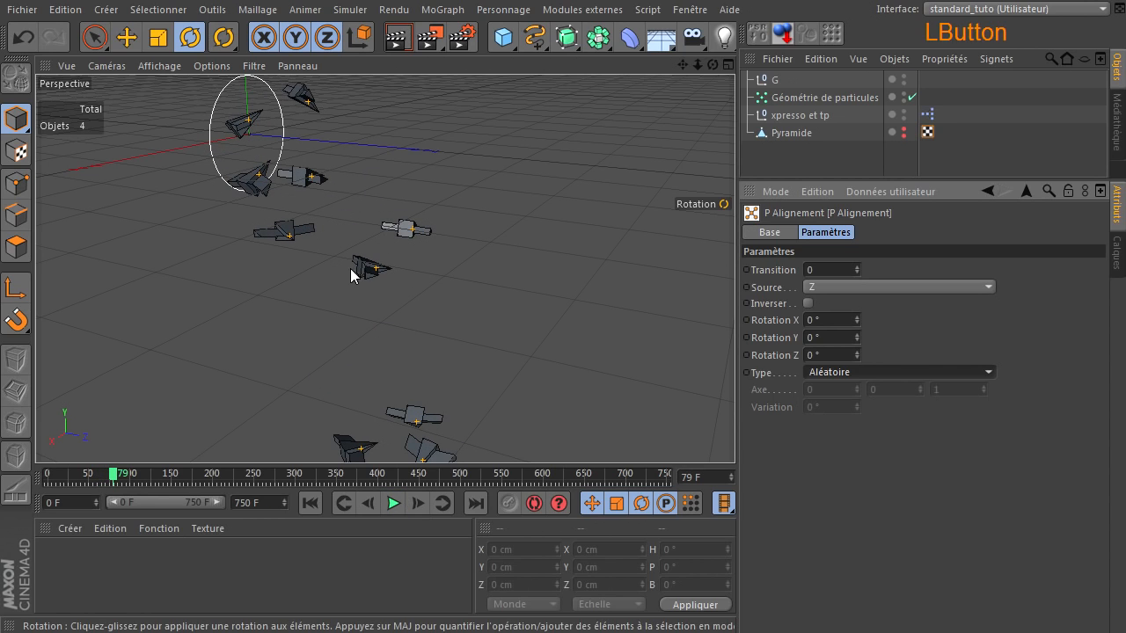
Step: Set the P Alignement Type to Direction du flux and replay the animation from the first frame, pausing at frame 48
{"action": "left_click", "coordinate": [895, 371]}
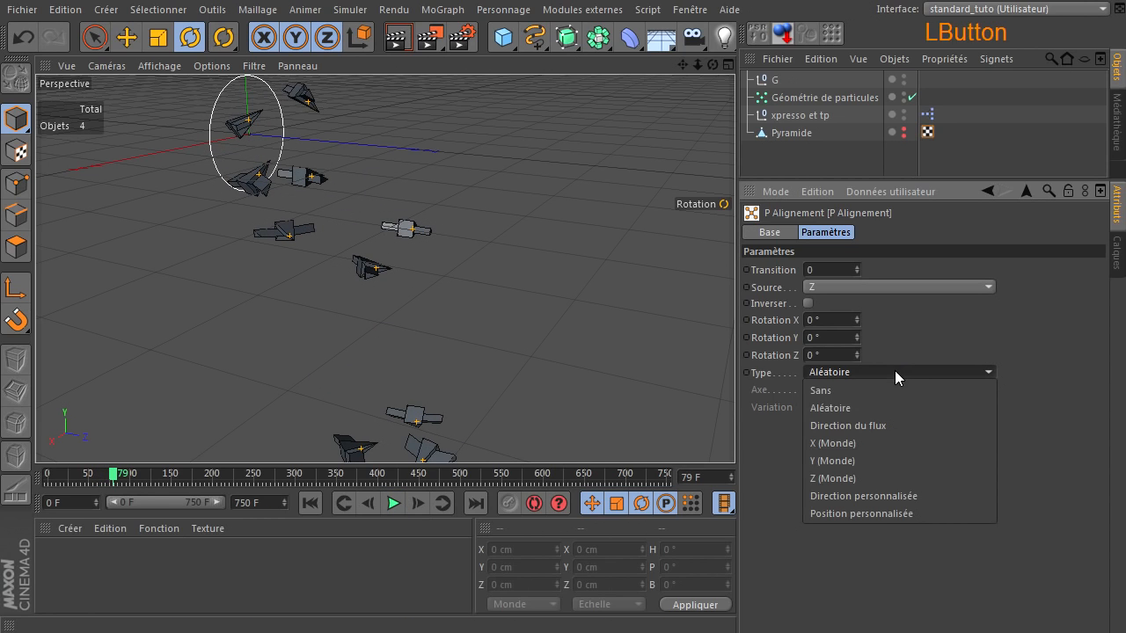
{"action": "left_click", "coordinate": [882, 425]}
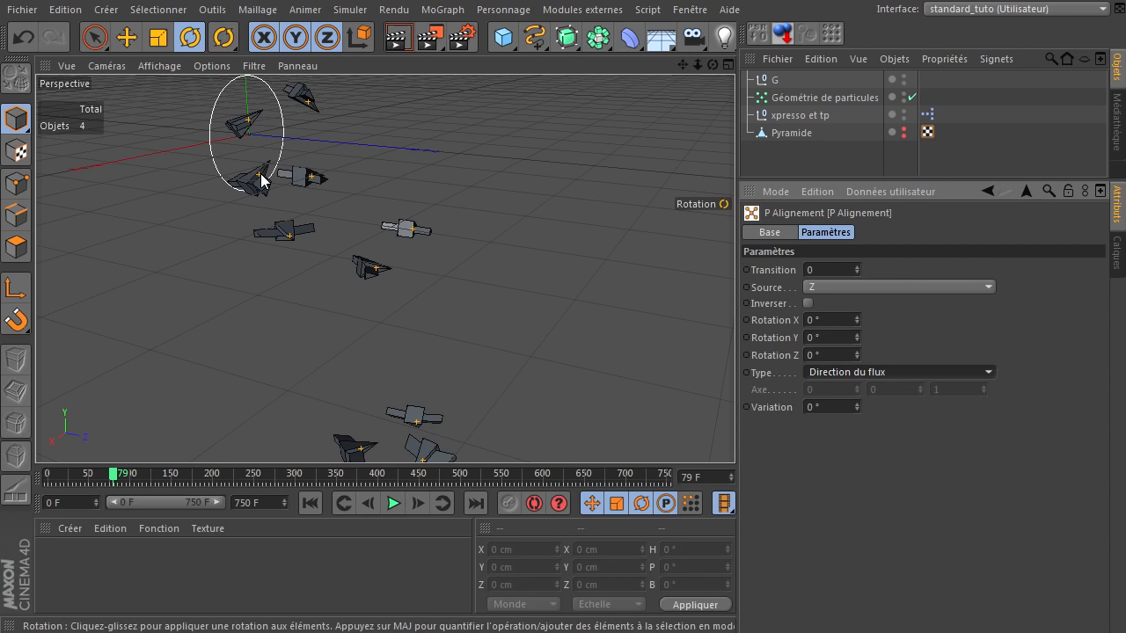
{"action": "left_click", "coordinate": [311, 503]}
{"action": "left_click", "coordinate": [395, 504]}
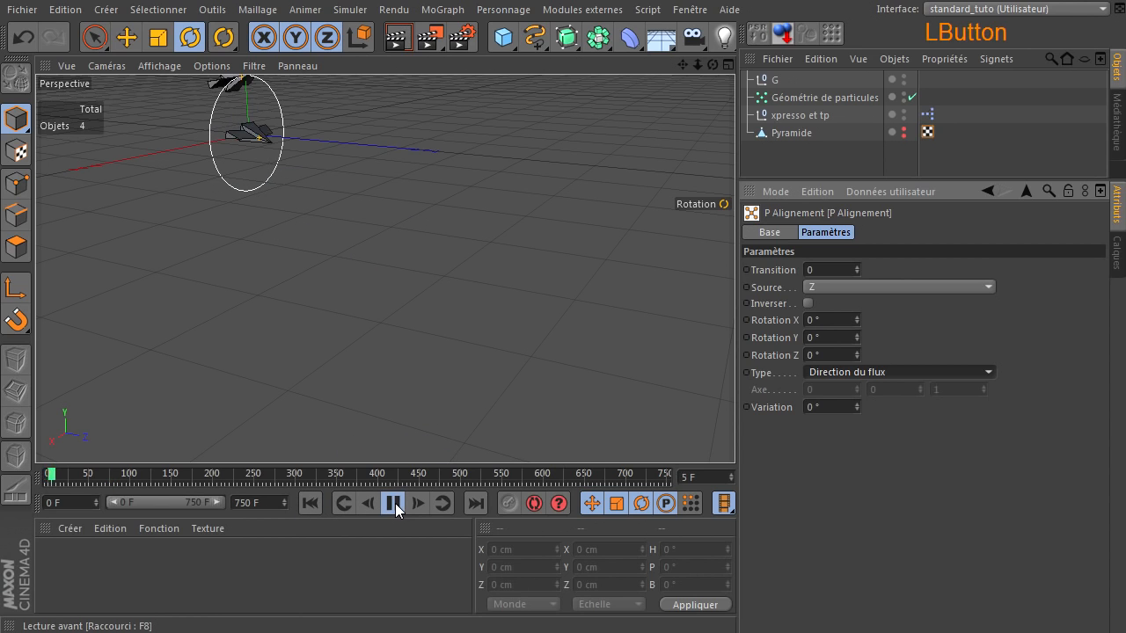
{"action": "left_click", "coordinate": [395, 503]}
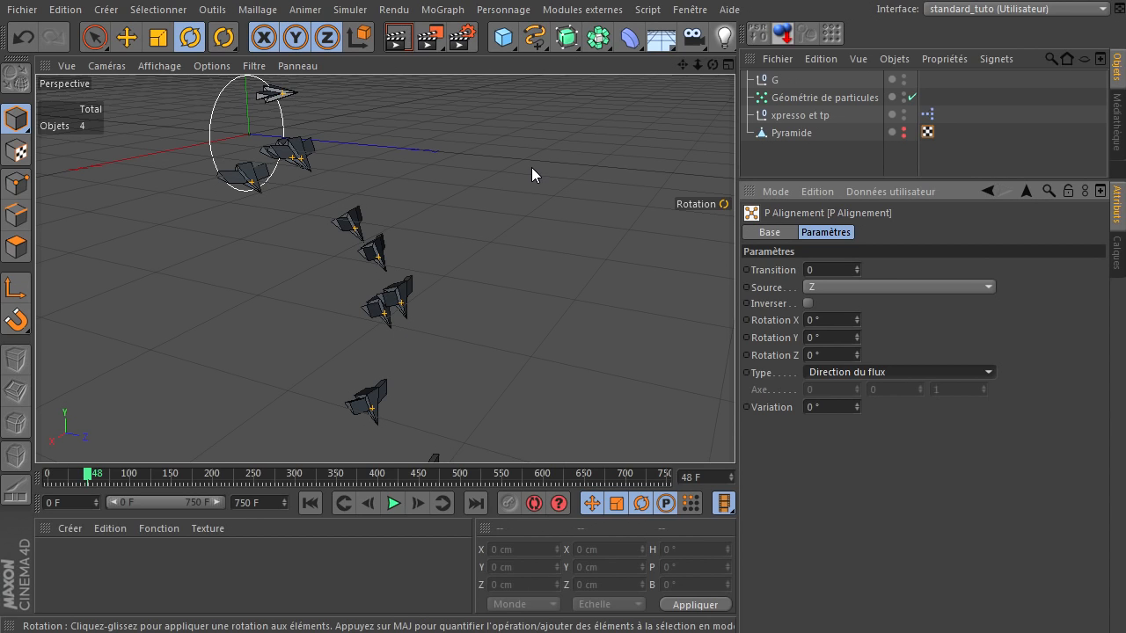
Step: Set the P Alignement Type to Y (Monde) and replay the animation from the first frame, pausing at frame 31
{"action": "left_click", "coordinate": [870, 371]}
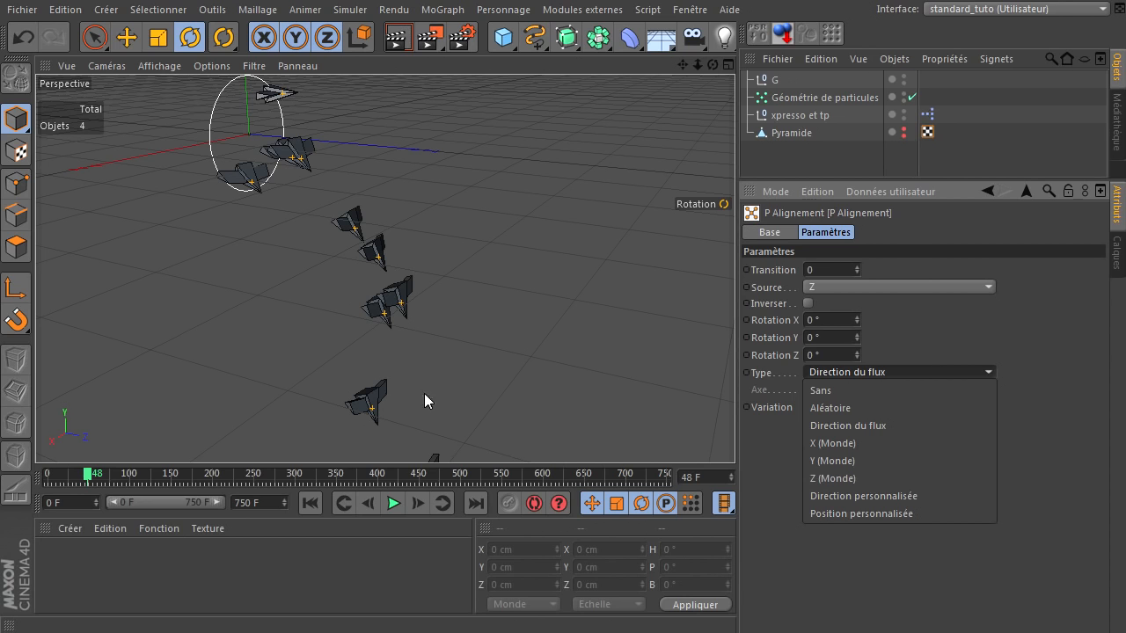
{"action": "left_click", "coordinate": [219, 265]}
{"action": "scroll", "coordinate": [220, 266], "scroll_direction": "down", "scroll_amount": 3}
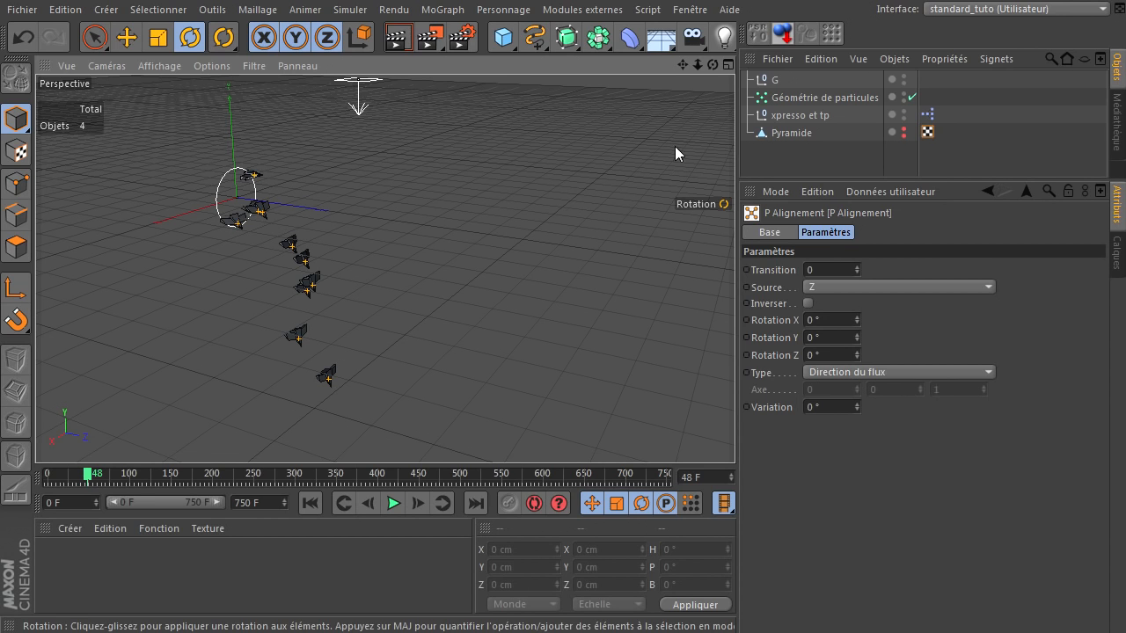
{"action": "left_click_drag", "start_coordinate": [682, 66], "coordinate": [659, 84]}
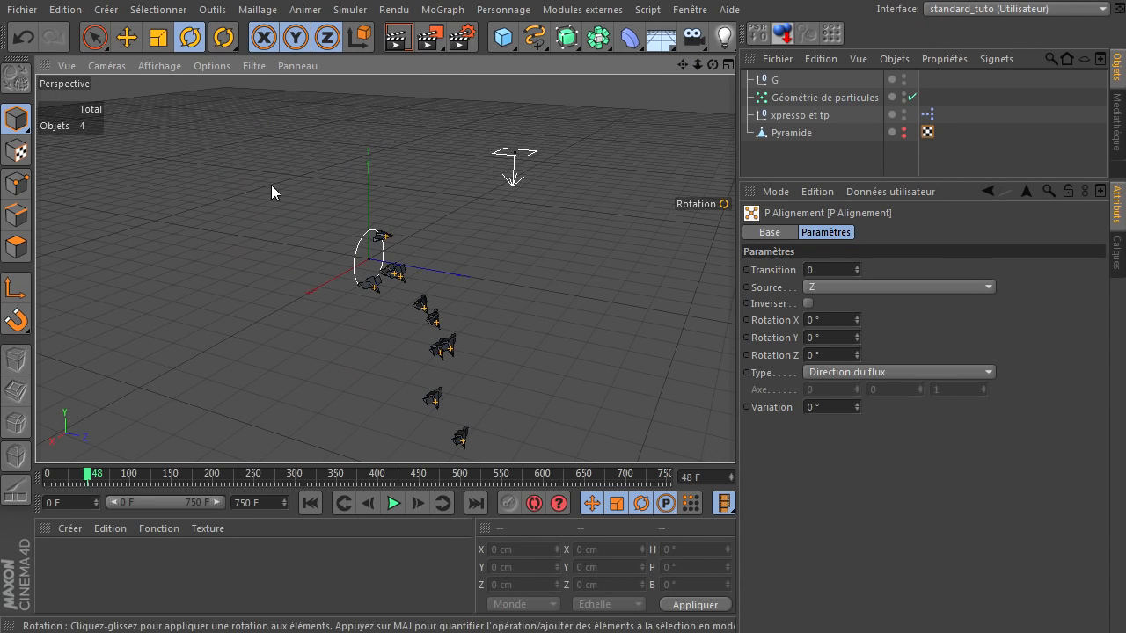
{"action": "left_click", "coordinate": [907, 373]}
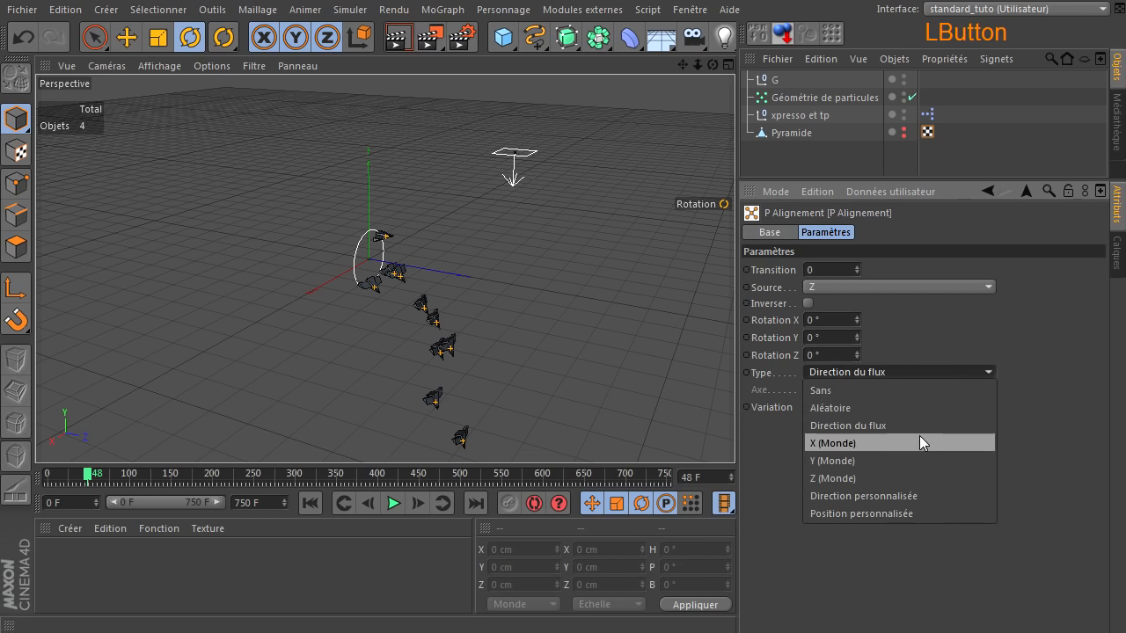
{"action": "left_click", "coordinate": [905, 460]}
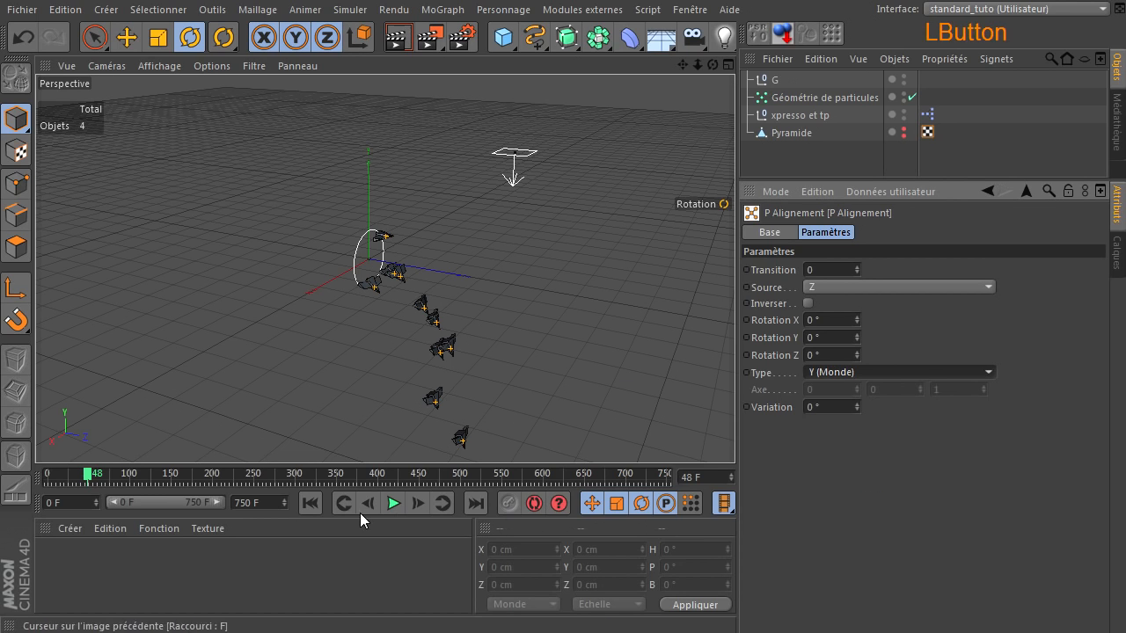
{"action": "left_click", "coordinate": [309, 502]}
{"action": "left_click", "coordinate": [401, 505]}
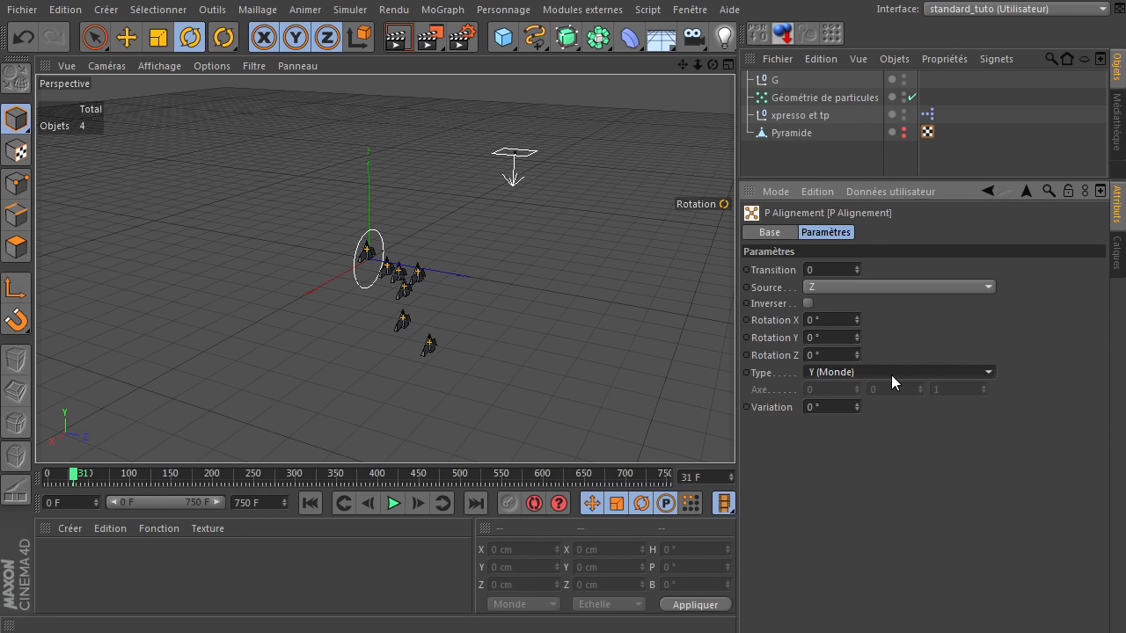
Step: Enable Inverser on the P Alignement node and replay the animation from the first frame, pausing at frame 124
{"action": "left_click", "coordinate": [806, 303]}
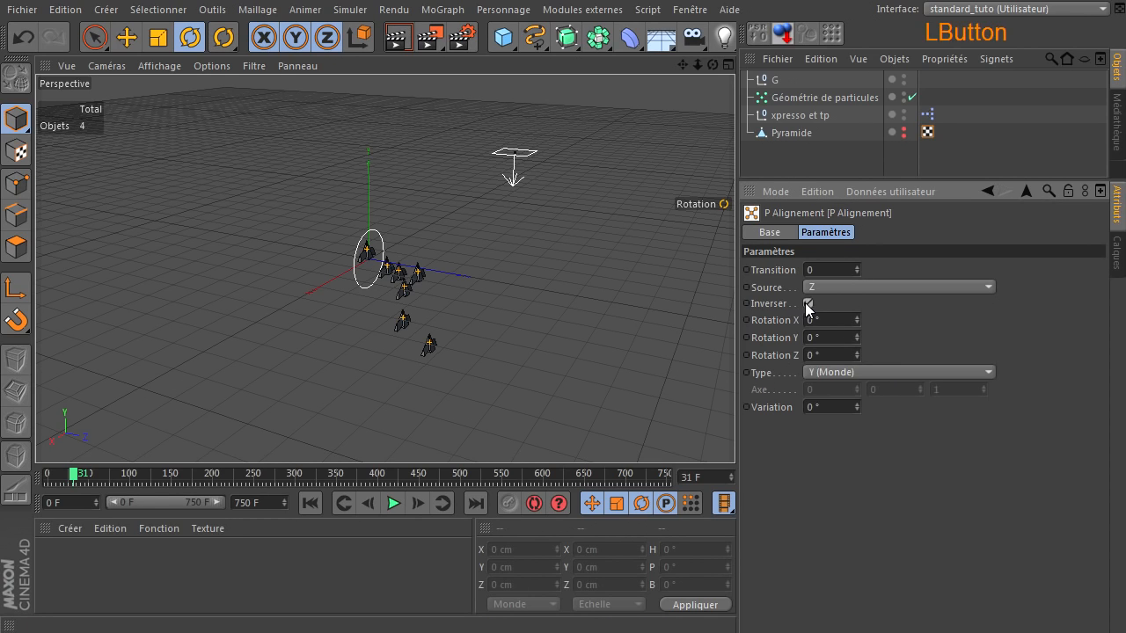
{"action": "left_click", "coordinate": [312, 499]}
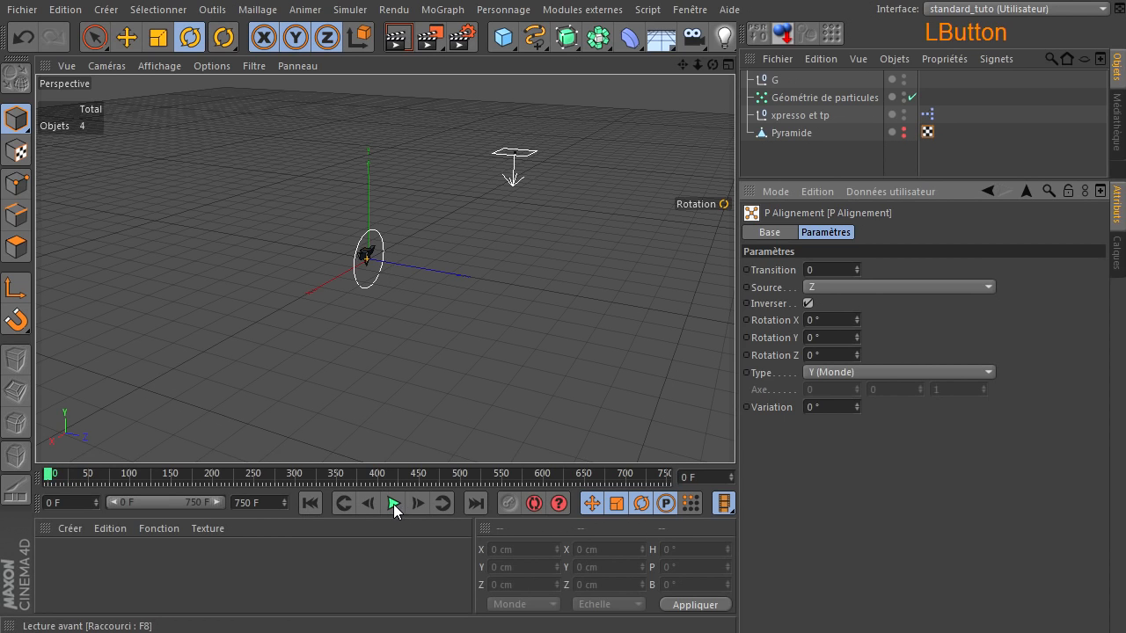
{"action": "left_click", "coordinate": [394, 503]}
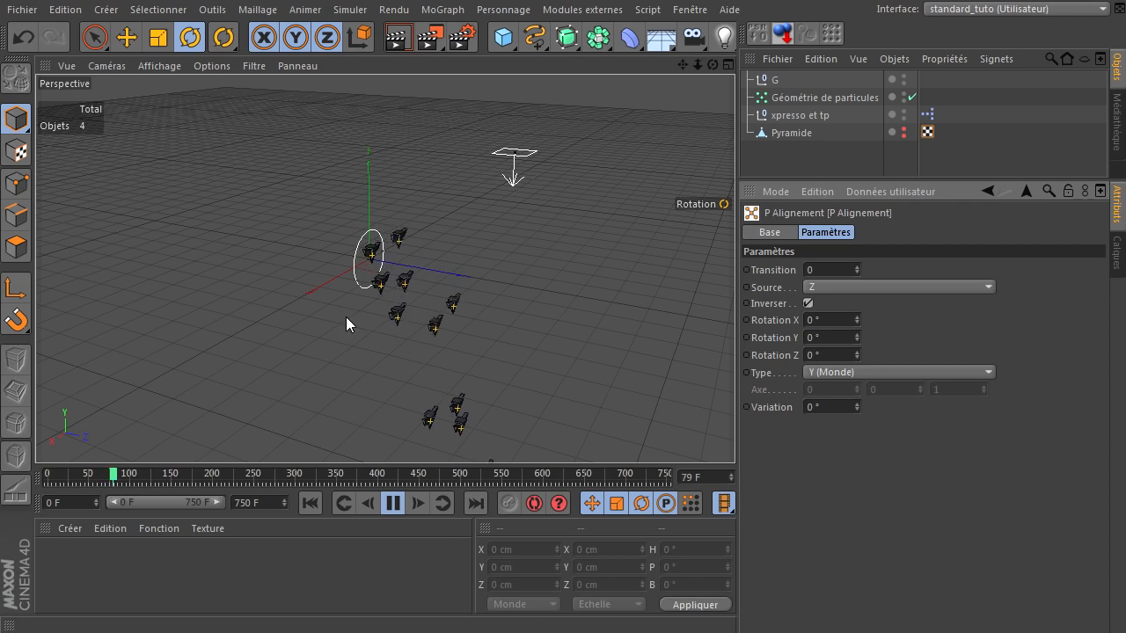
{"action": "left_click", "coordinate": [393, 503]}
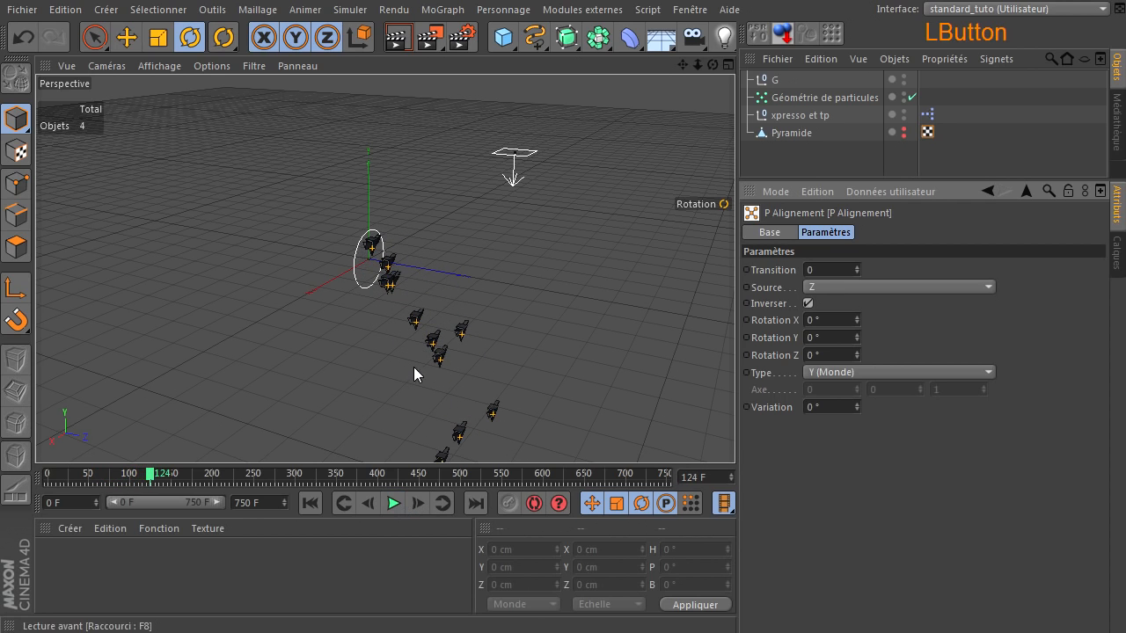
Step: Set the P Alignement Type to X (Monde) with Inverser disabled and replay the animation from the first frame, pausing at frame 58
{"action": "left_click", "coordinate": [903, 373]}
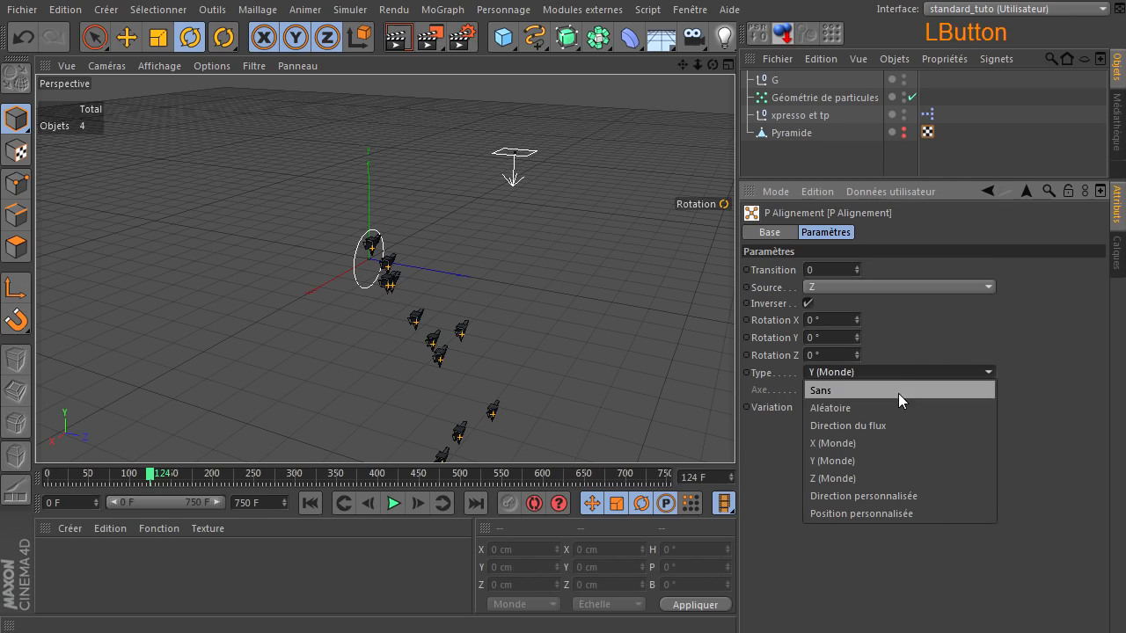
{"action": "left_click", "coordinate": [893, 442]}
{"action": "left_click", "coordinate": [808, 304]}
{"action": "left_click", "coordinate": [310, 503]}
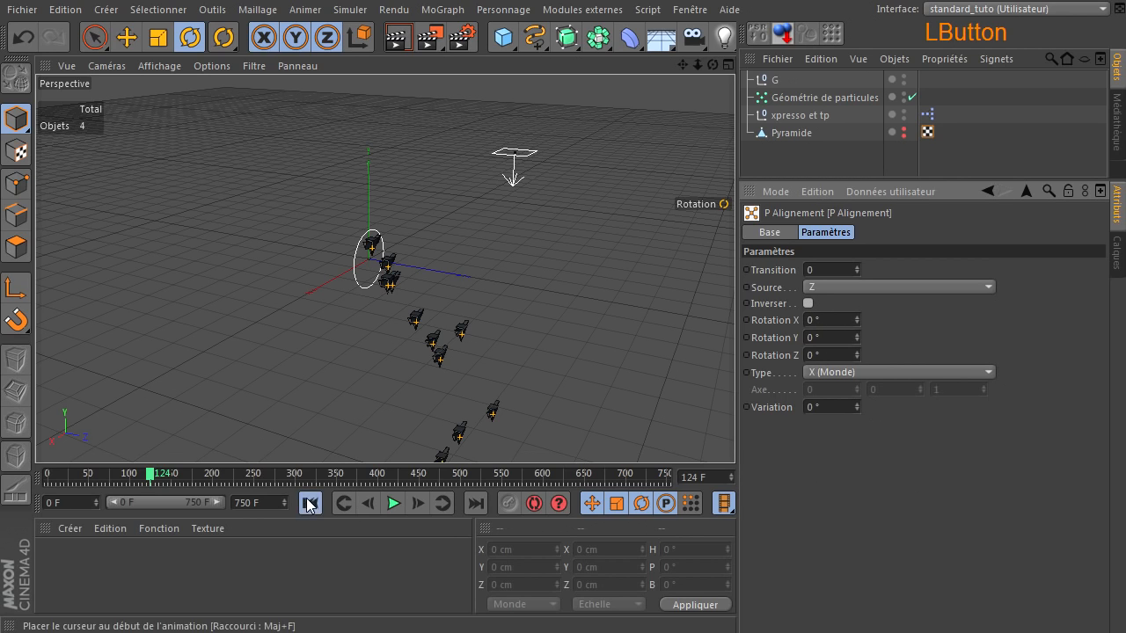
{"action": "left_click", "coordinate": [393, 503]}
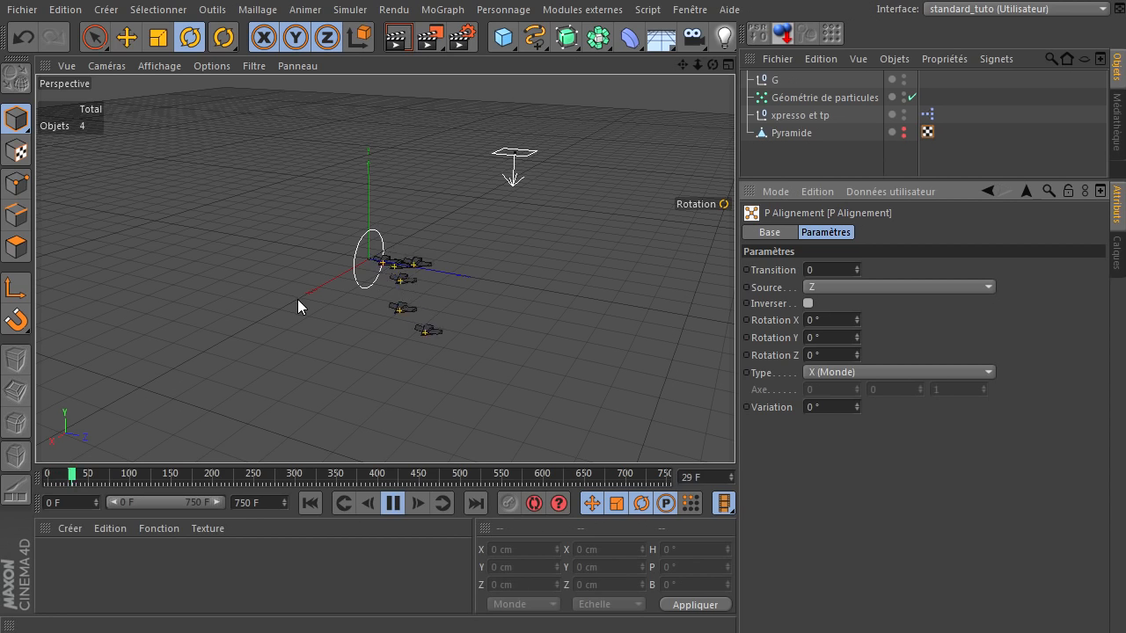
{"action": "left_click", "coordinate": [394, 503]}
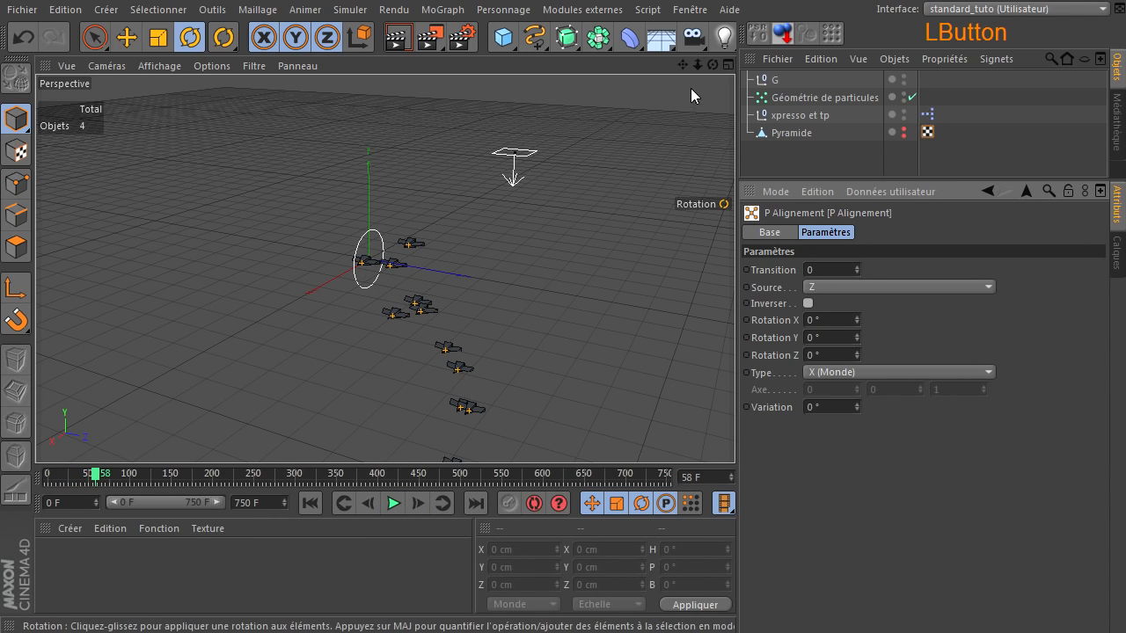
{"action": "left_click_drag", "start_coordinate": [713, 66], "coordinate": [612, 101]}
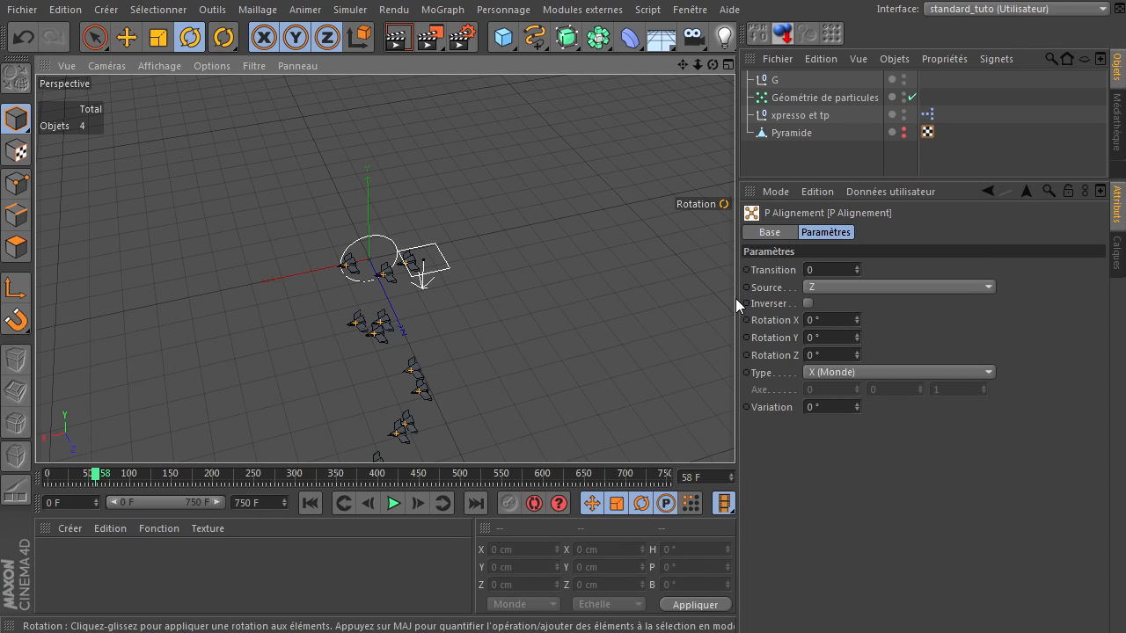
Step: Set the P Alignement Type to Z (Monde) and replay the animation from the first frame, pausing at frame 25
{"action": "left_click", "coordinate": [960, 374]}
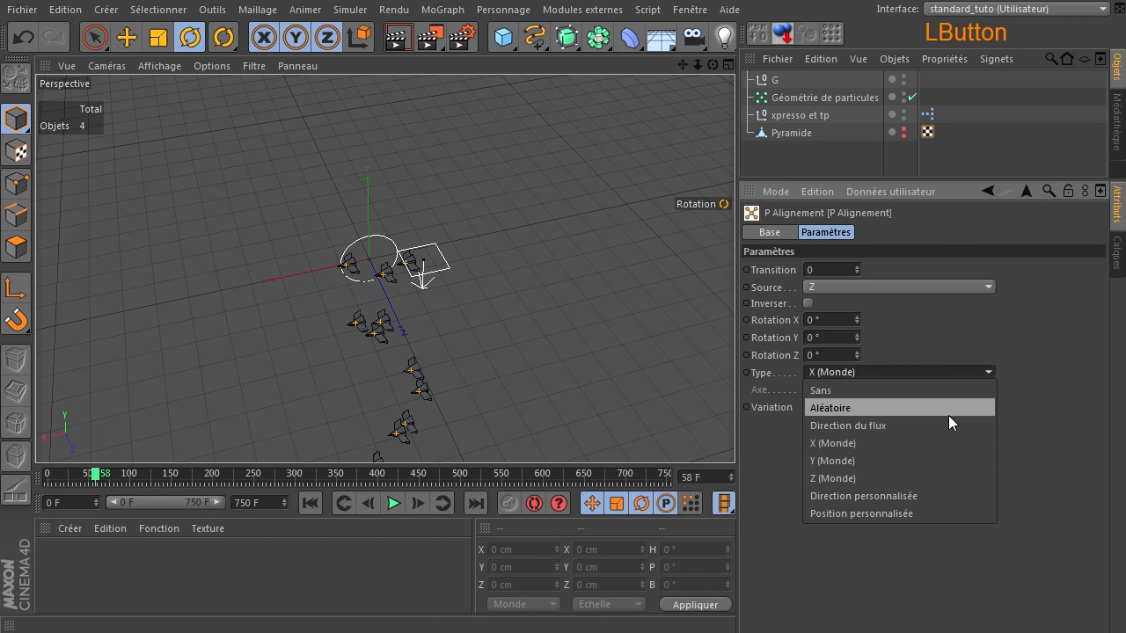
{"action": "left_click", "coordinate": [919, 475]}
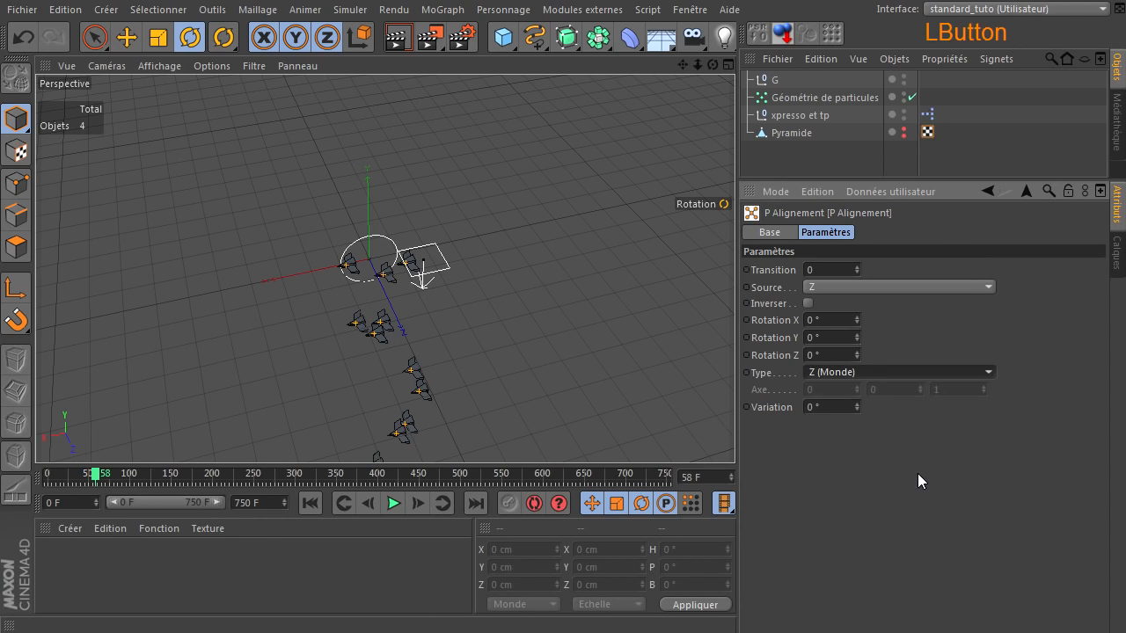
{"action": "left_click", "coordinate": [309, 505]}
{"action": "left_click_drag", "start_coordinate": [712, 66], "coordinate": [706, 439]}
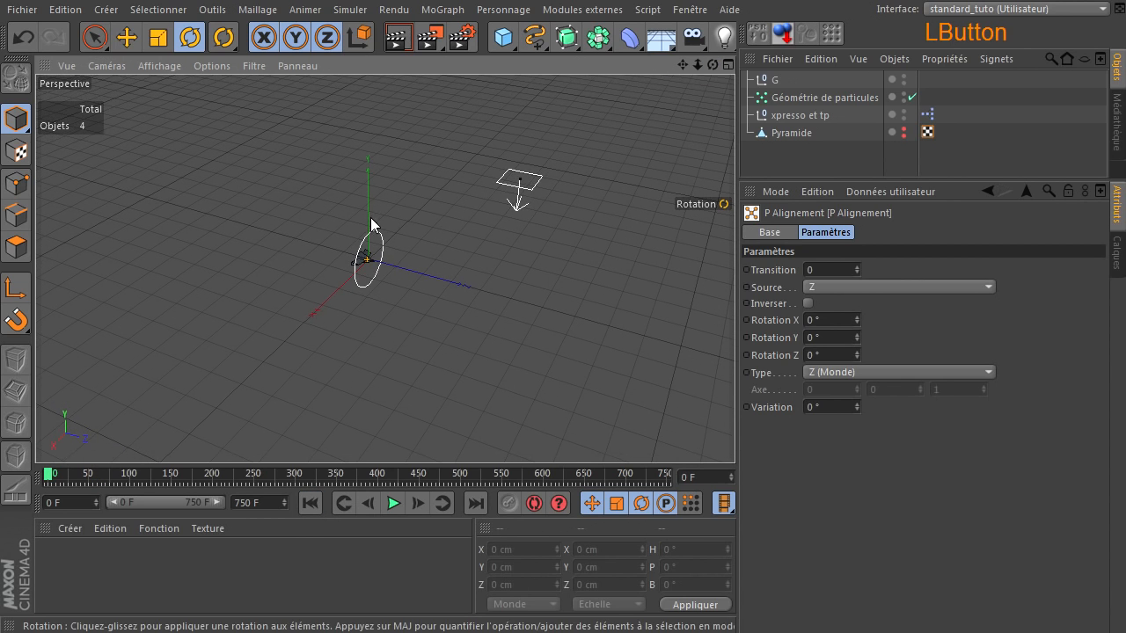
{"action": "left_click", "coordinate": [390, 507]}
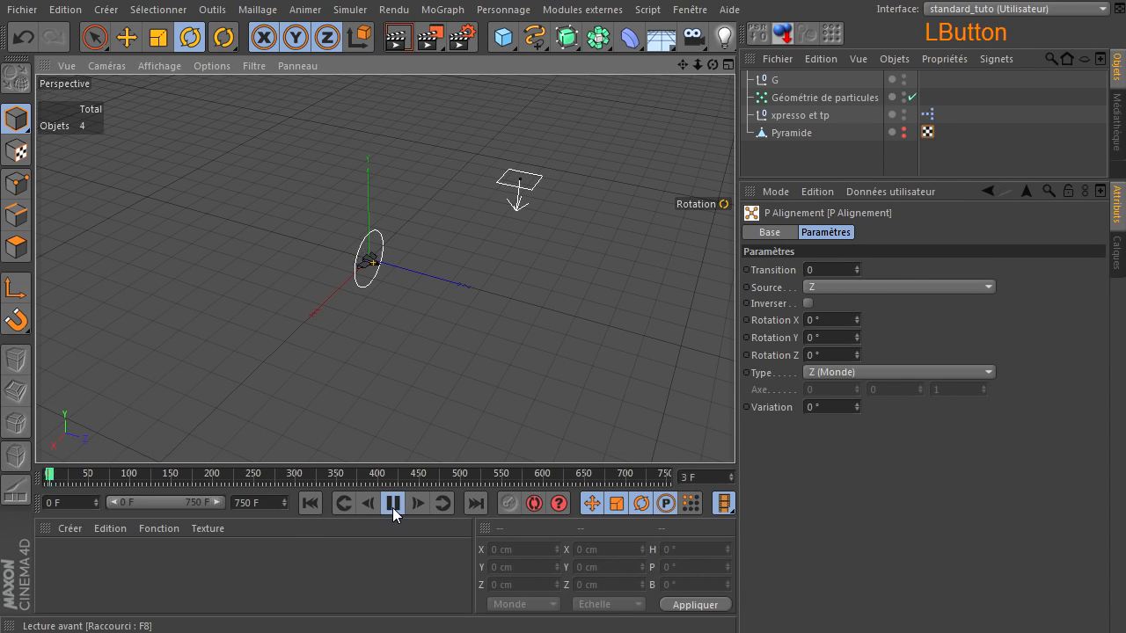
{"action": "left_click", "coordinate": [392, 508]}
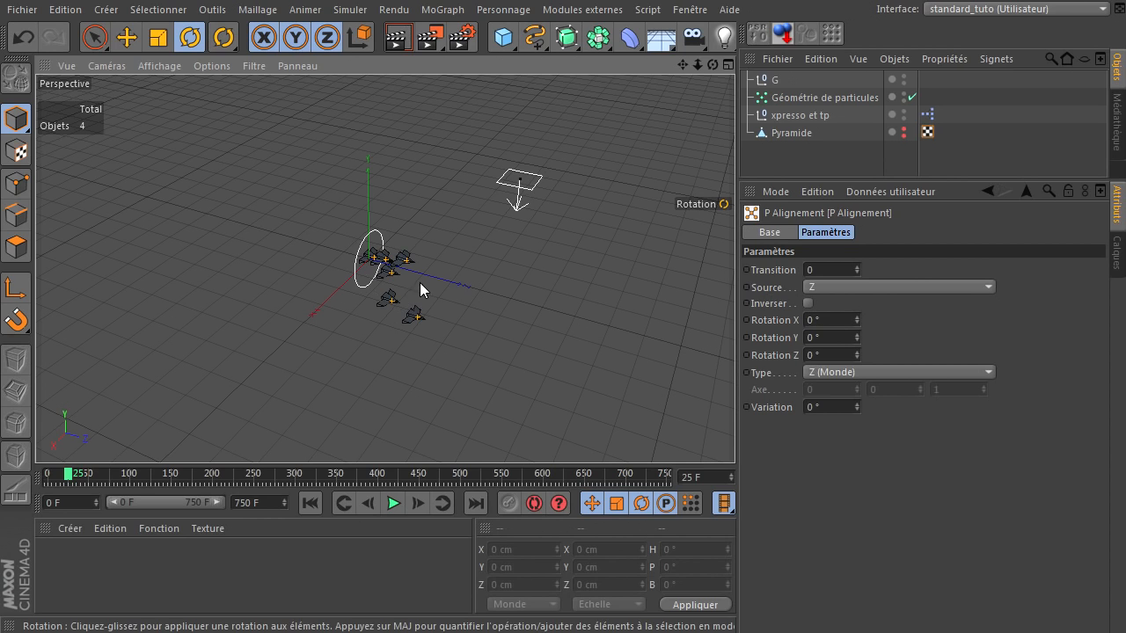
Step: Set the P Alignement Type to Direction personnalisée and replay the animation from the first frame
{"action": "left_click", "coordinate": [882, 373]}
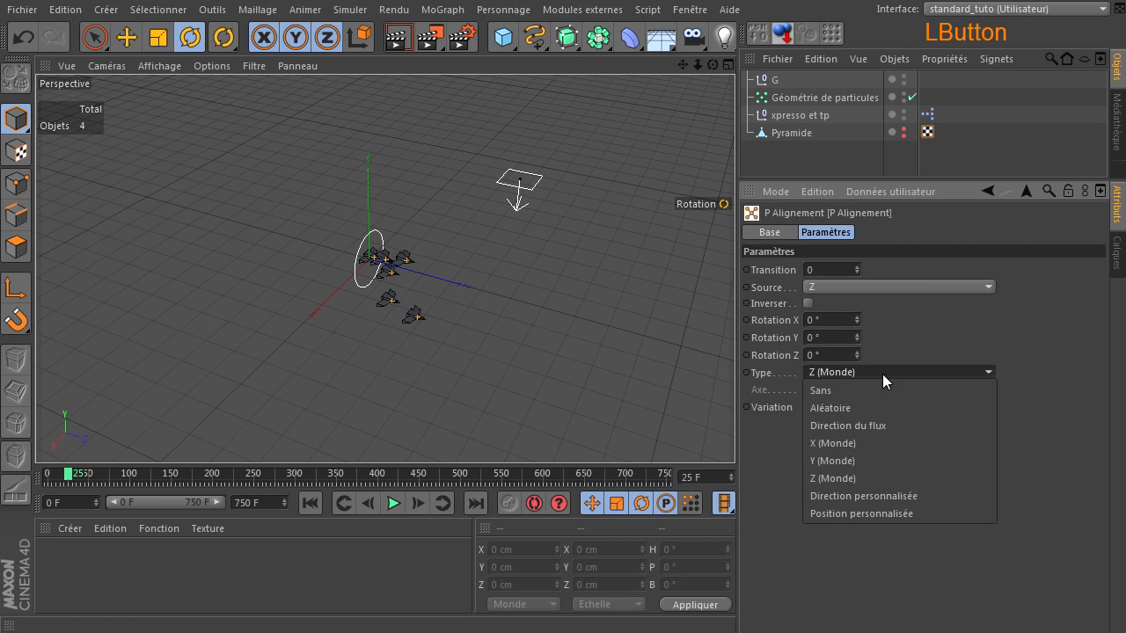
{"action": "left_click", "coordinate": [863, 496]}
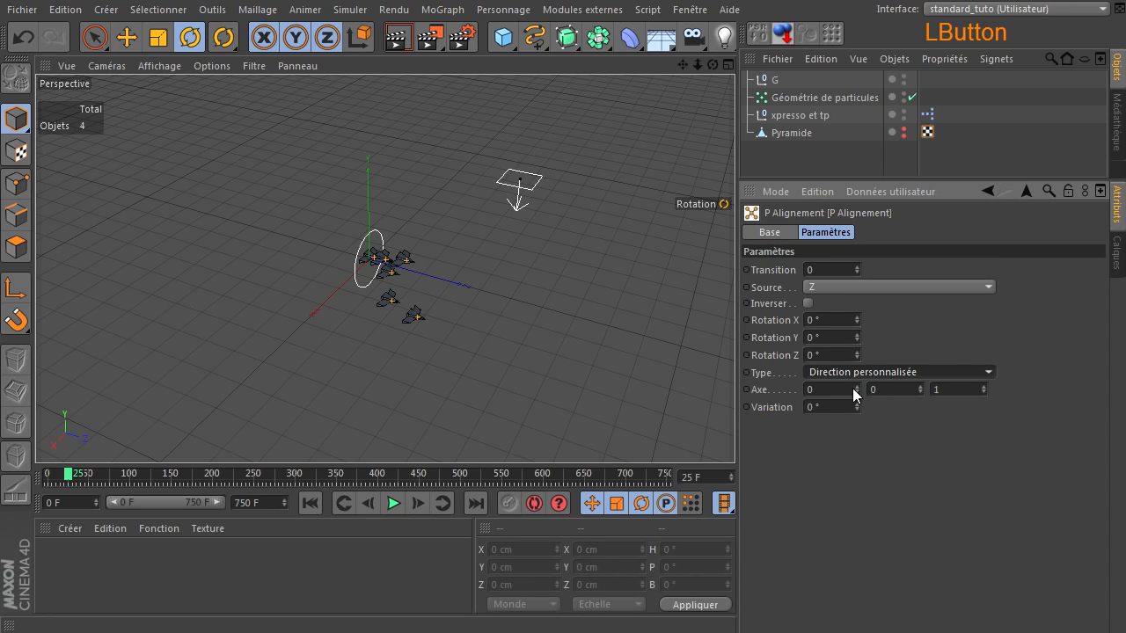
{"action": "left_click", "coordinate": [884, 384]}
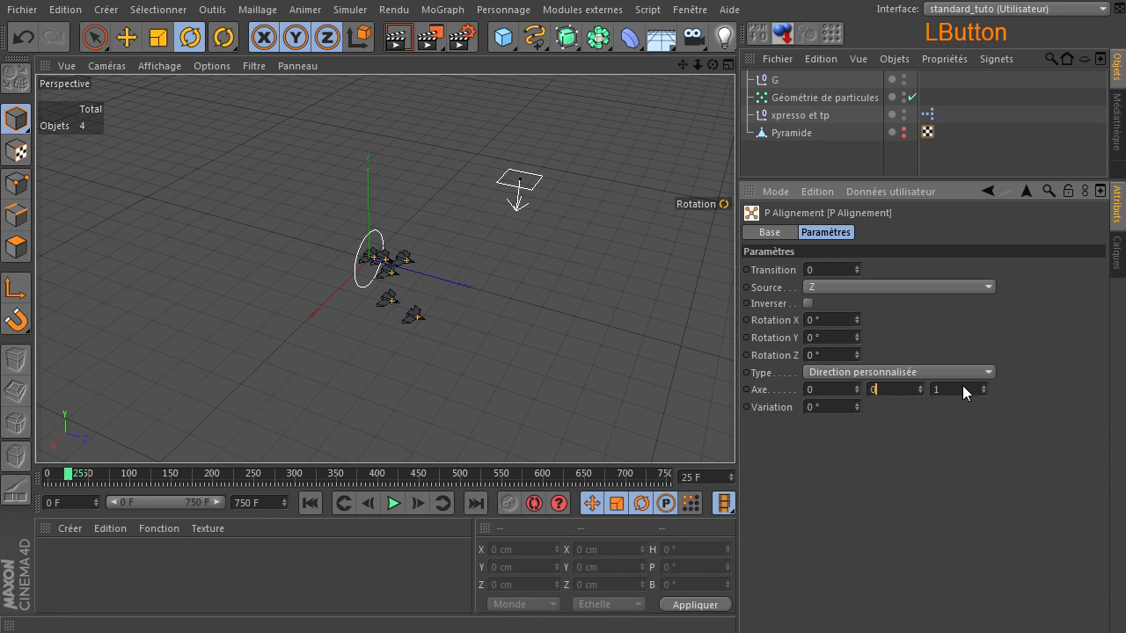
{"action": "left_click", "coordinate": [309, 503]}
{"action": "left_click", "coordinate": [392, 503]}
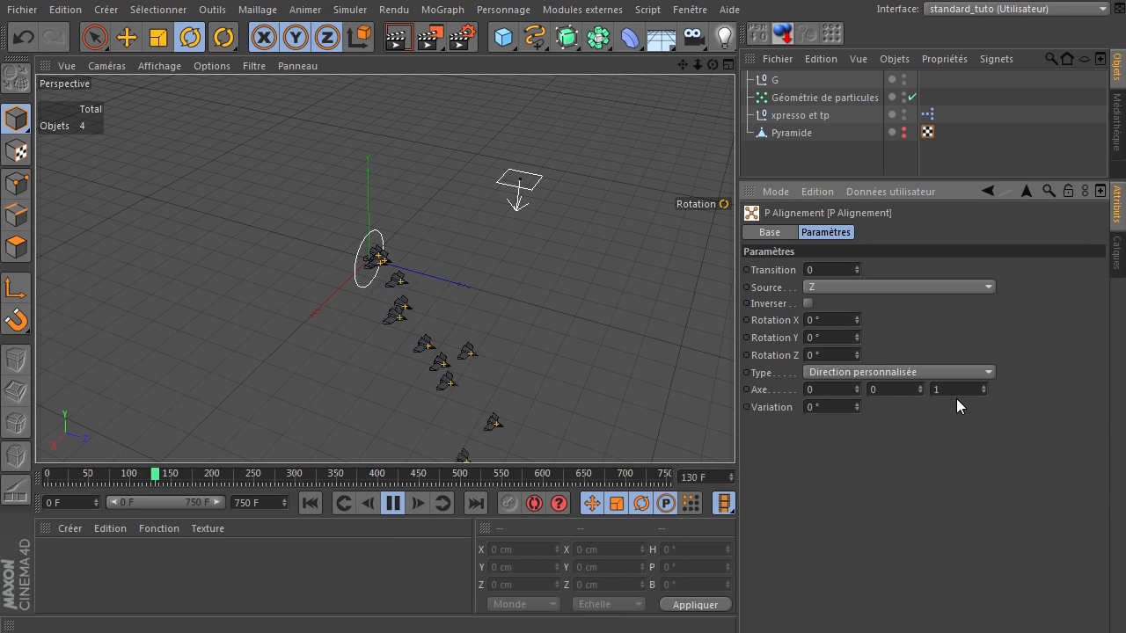
Step: Set the second Axe value of the P Alignement node to 10 while the animation plays and view the ships from the side
{"action": "left_click", "coordinate": [901, 391]}
{"action": "type", "text": "10"}
{"action": "left_click", "coordinate": [909, 457]}
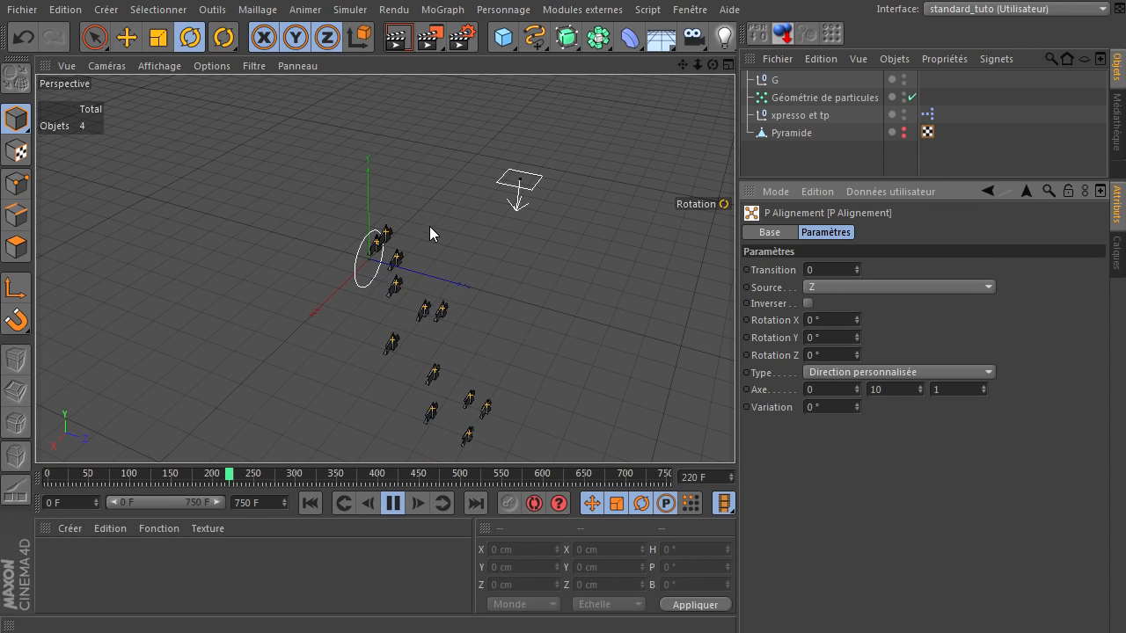
{"action": "left_click_drag", "start_coordinate": [713, 66], "coordinate": [757, 424]}
Step: Lower the second Axe value to 5 and then 2 during playback, pausing the animation at frame 475
{"action": "left_click_drag", "start_coordinate": [905, 388], "coordinate": [927, 487]}
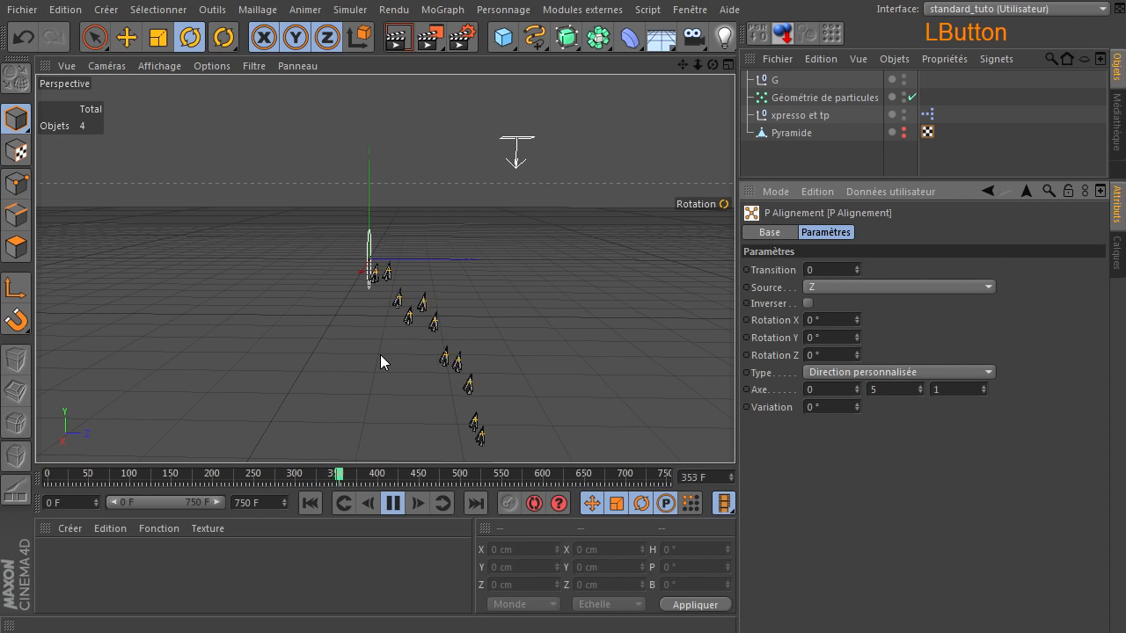
{"action": "left_click_drag", "start_coordinate": [903, 390], "coordinate": [911, 482]}
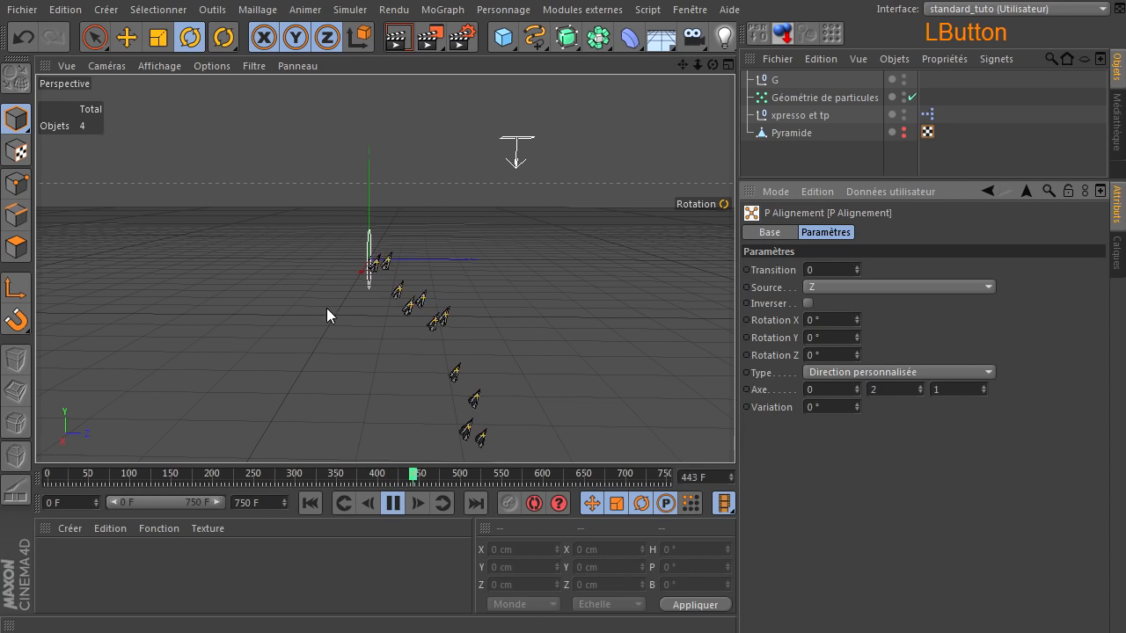
{"action": "left_click", "coordinate": [393, 503]}
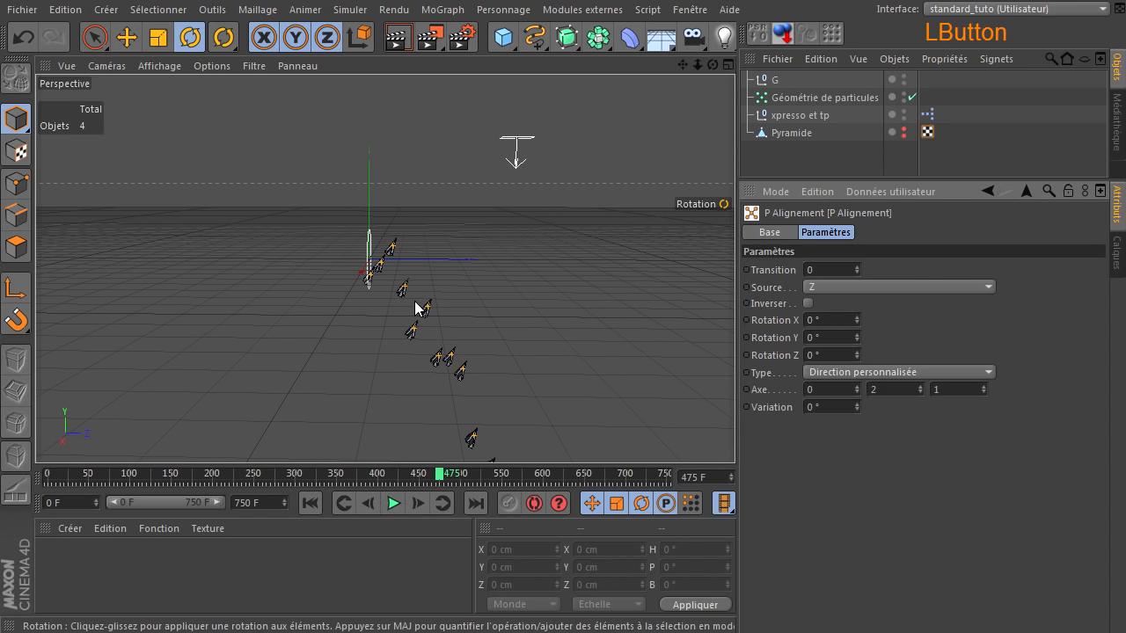
{"action": "left_click_drag", "start_coordinate": [712, 65], "coordinate": [904, 421]}
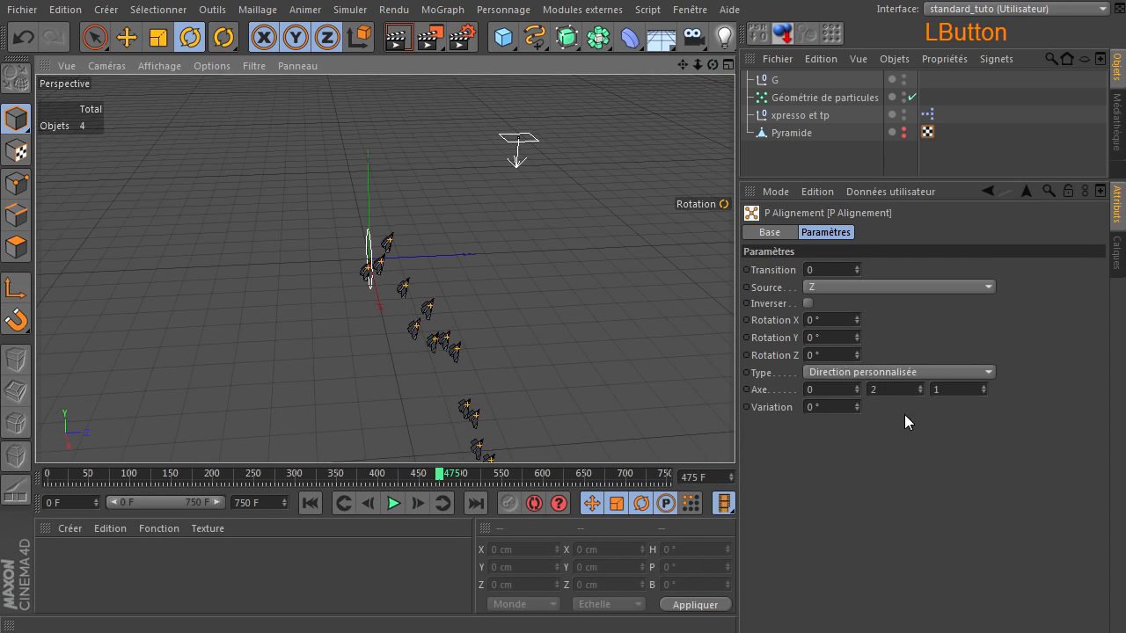
Step: Reset the second Axe value to 0, set the Type to Position personnalisée and replay from the first frame, pausing at frame 37
{"action": "double_click", "coordinate": [889, 391]}
{"action": "type", "text": "0"}
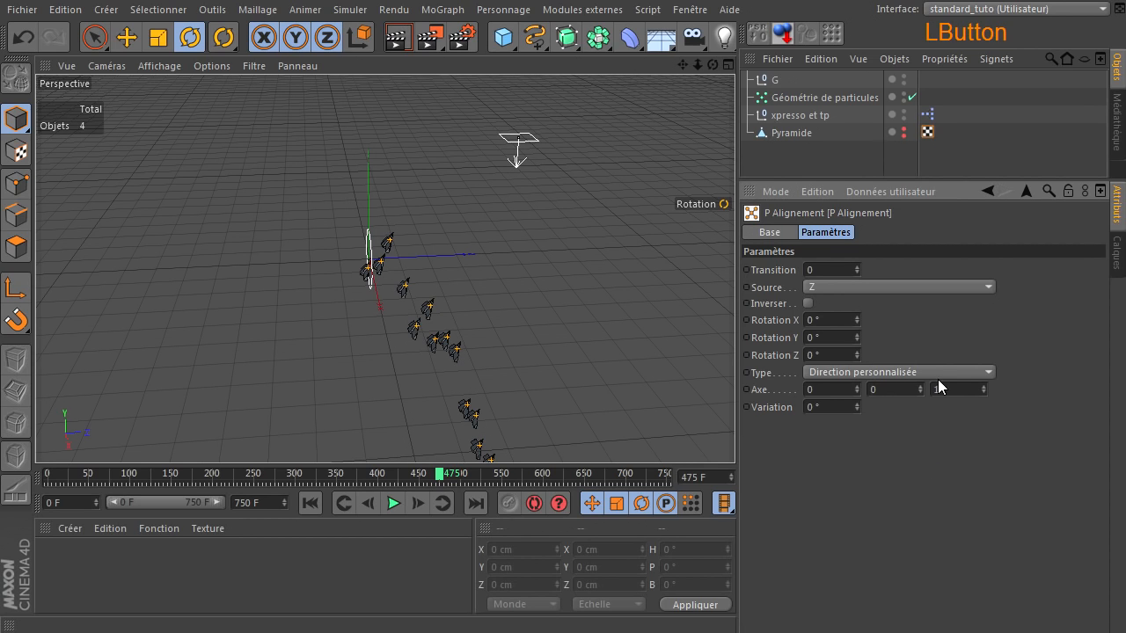
{"action": "left_click", "coordinate": [940, 371]}
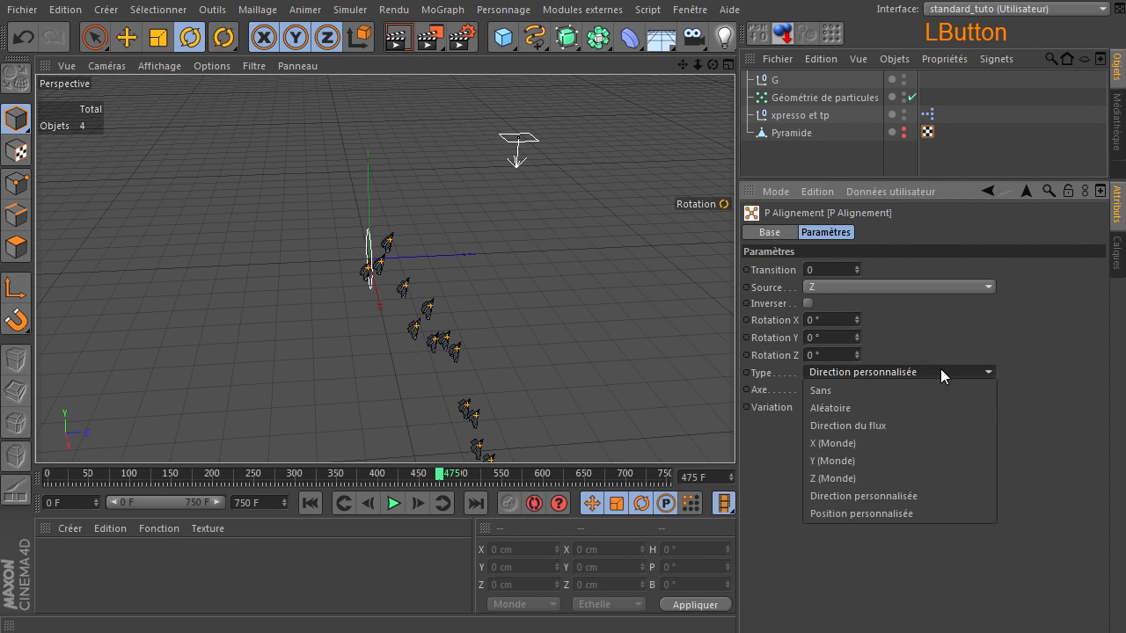
{"action": "left_click", "coordinate": [893, 514]}
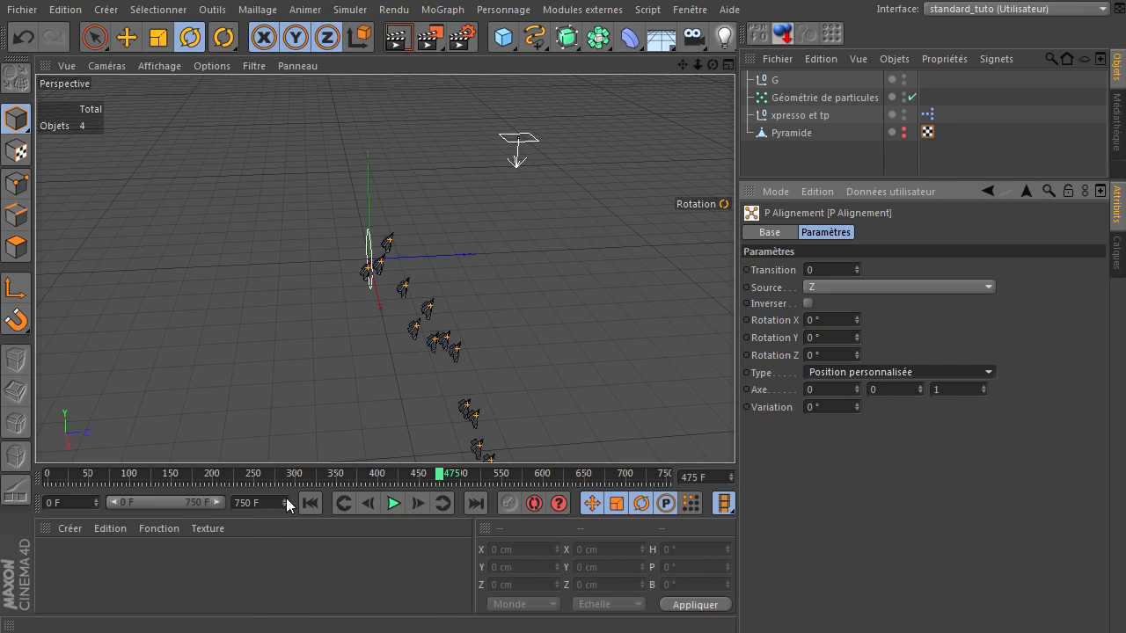
{"action": "left_click", "coordinate": [311, 505]}
{"action": "left_click", "coordinate": [393, 502]}
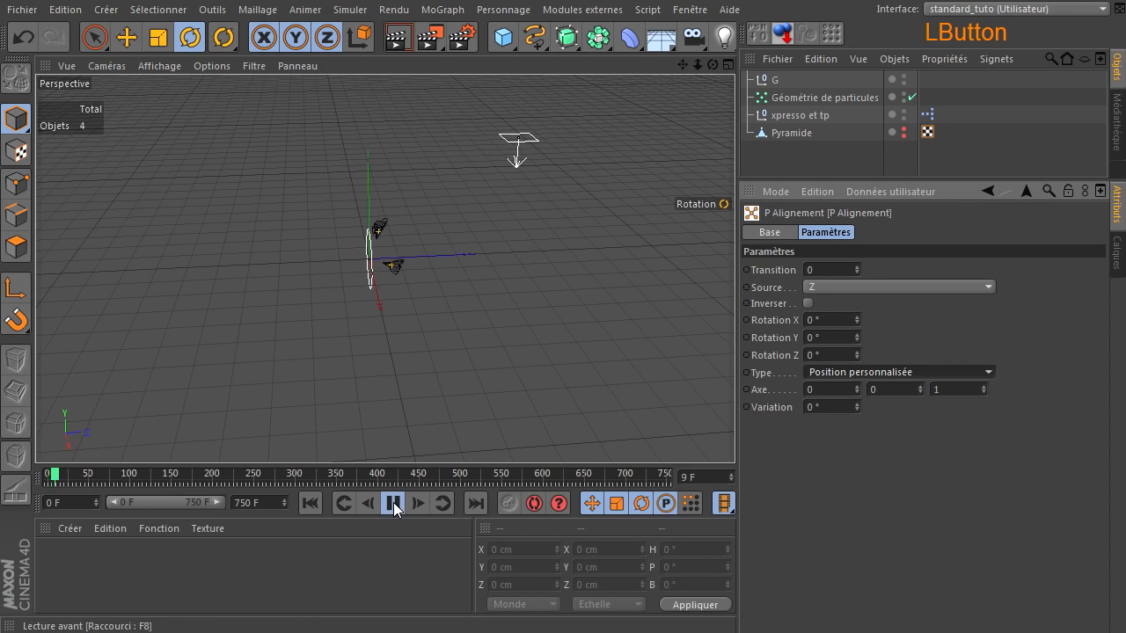
{"action": "left_click", "coordinate": [394, 503]}
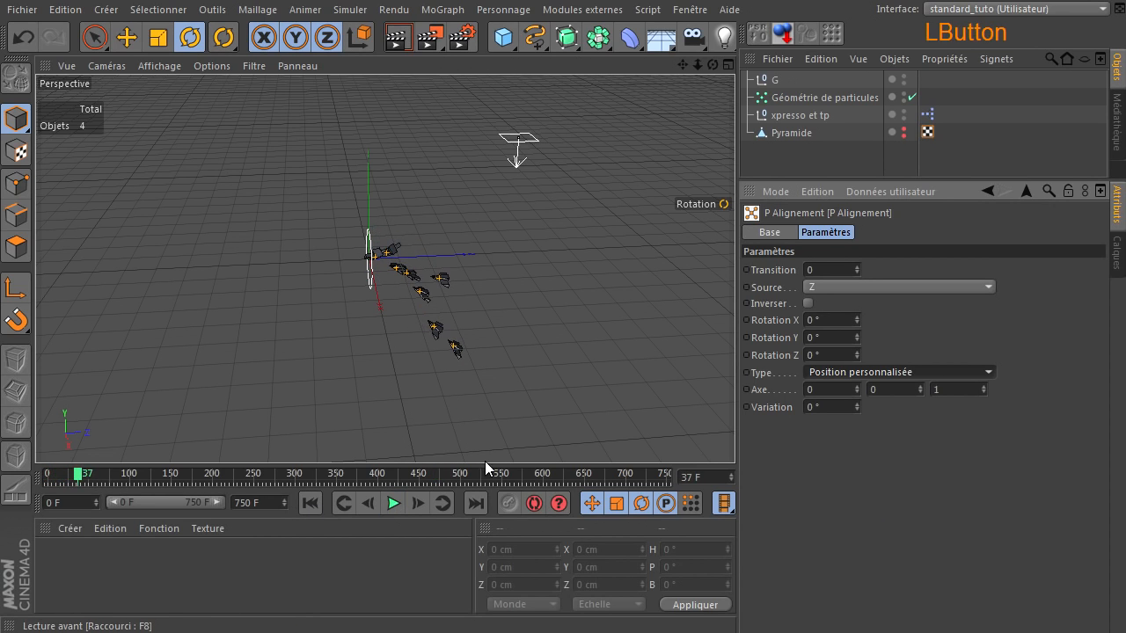
Step: Set the third Axe value of the custom position to 100 and replay from the first frame, pausing at frame 71 to inspect the ships closely
{"action": "left_click", "coordinate": [825, 390]}
{"action": "left_click", "coordinate": [893, 388]}
{"action": "left_click", "coordinate": [973, 393]}
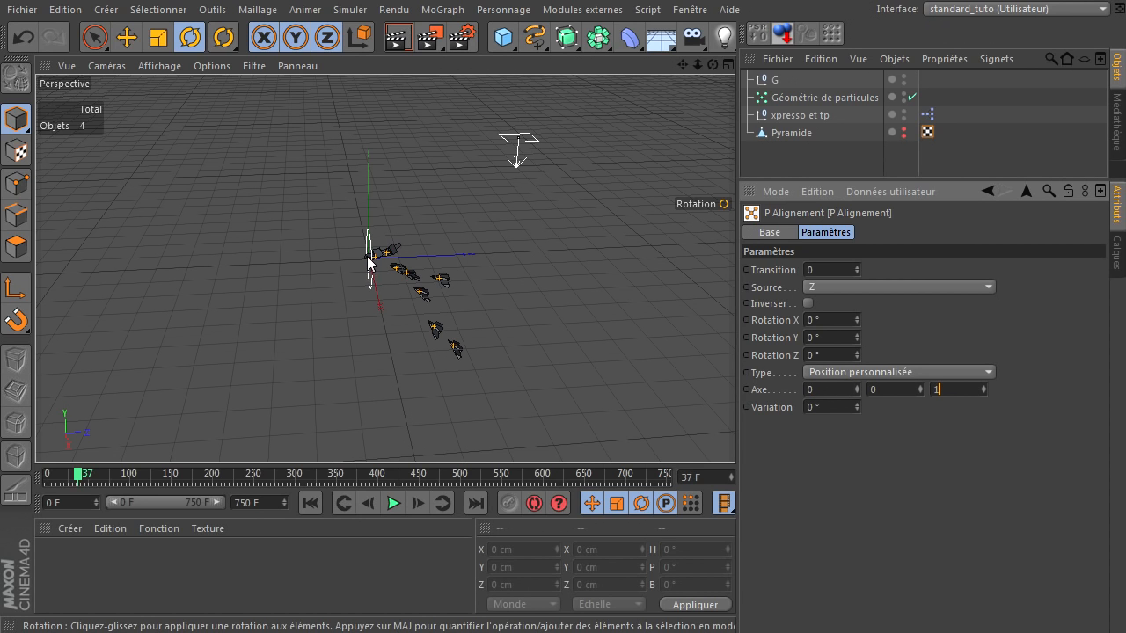
{"action": "left_click", "coordinate": [733, 436]}
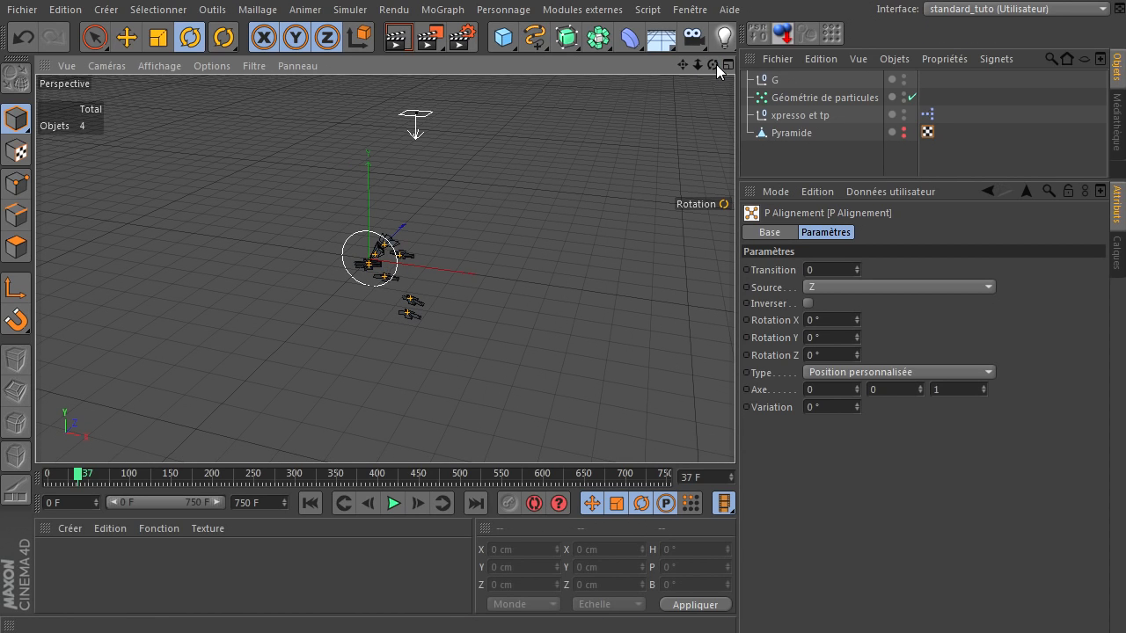
{"action": "left_click_drag", "start_coordinate": [712, 65], "coordinate": [739, 431]}
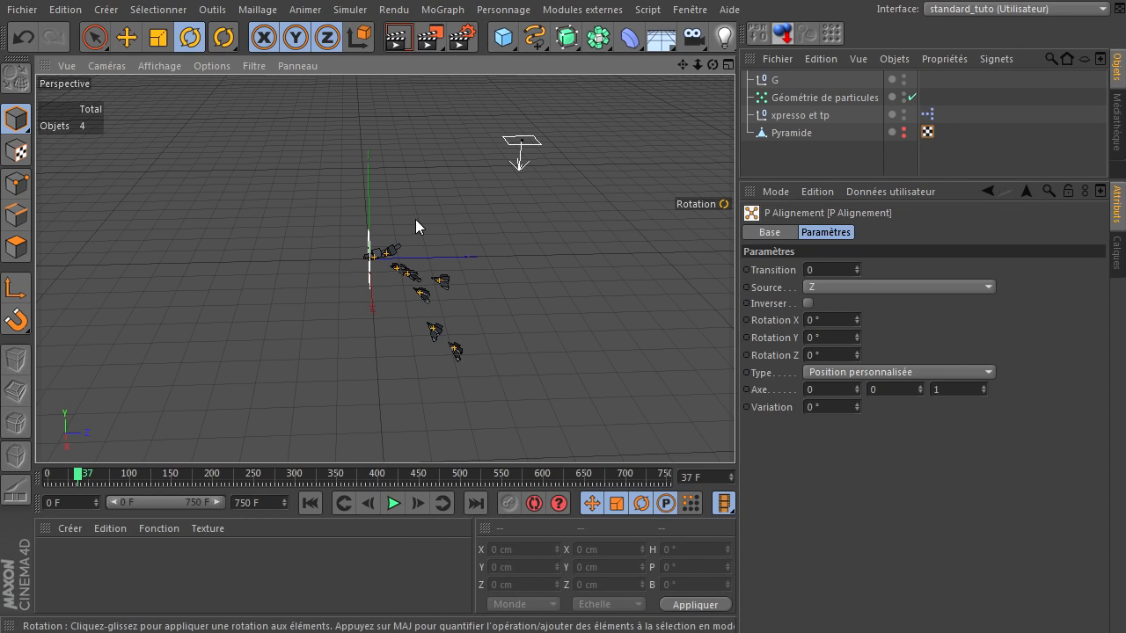
{"action": "left_click", "coordinate": [968, 391]}
{"action": "type", "text": "00"}
{"action": "left_click", "coordinate": [842, 472]}
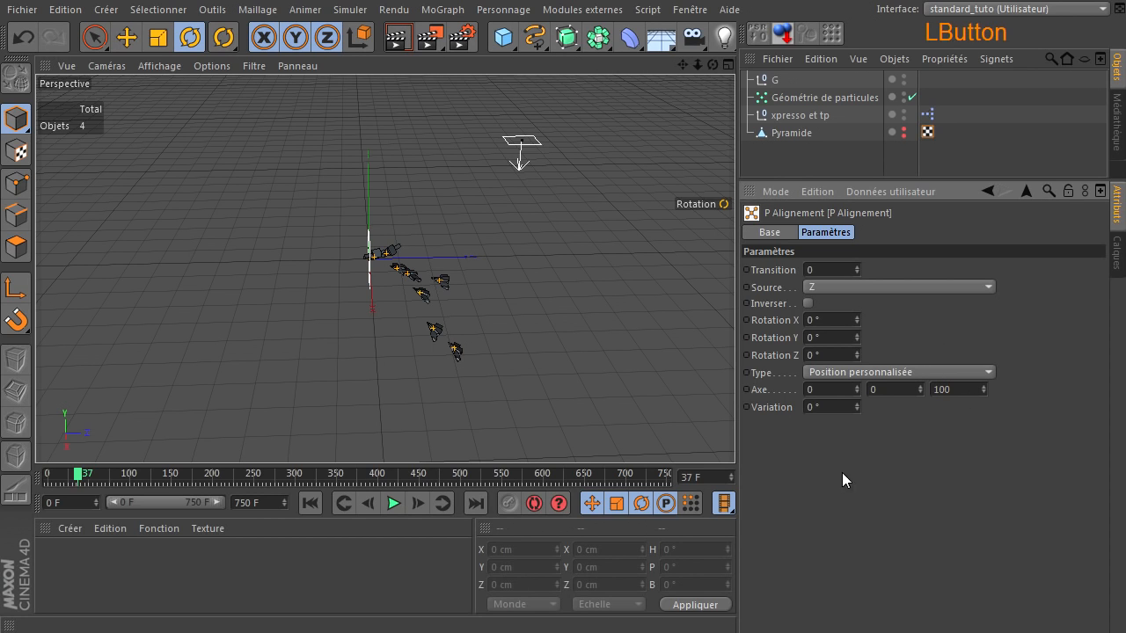
{"action": "left_click", "coordinate": [310, 502]}
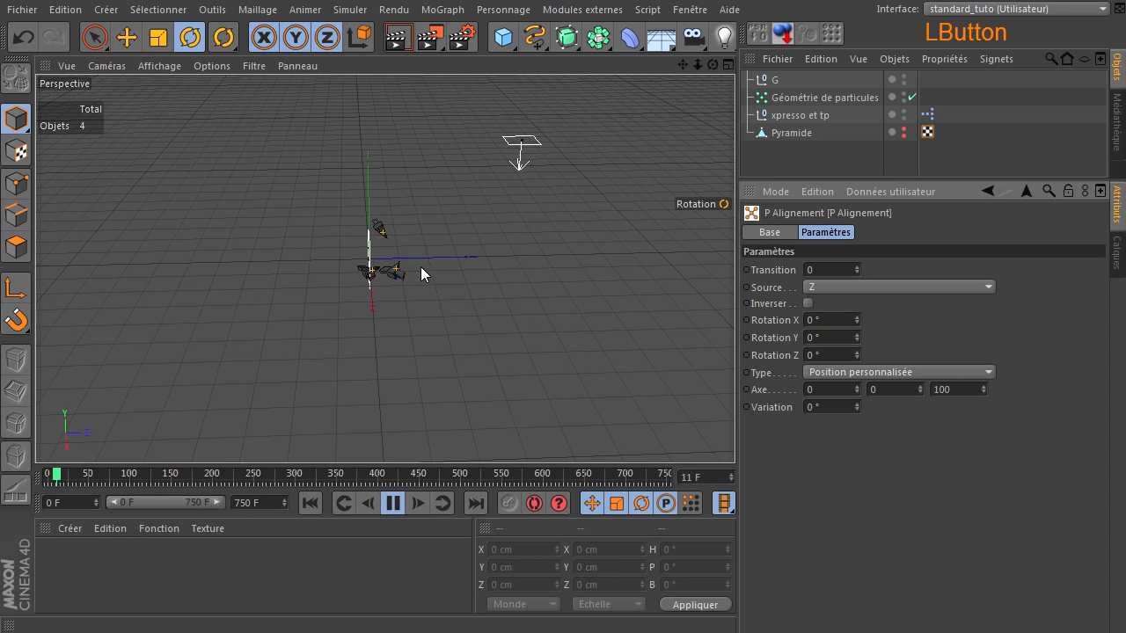
{"action": "left_click", "coordinate": [393, 502]}
{"action": "scroll", "coordinate": [367, 271], "scroll_direction": "up", "scroll_amount": 5}
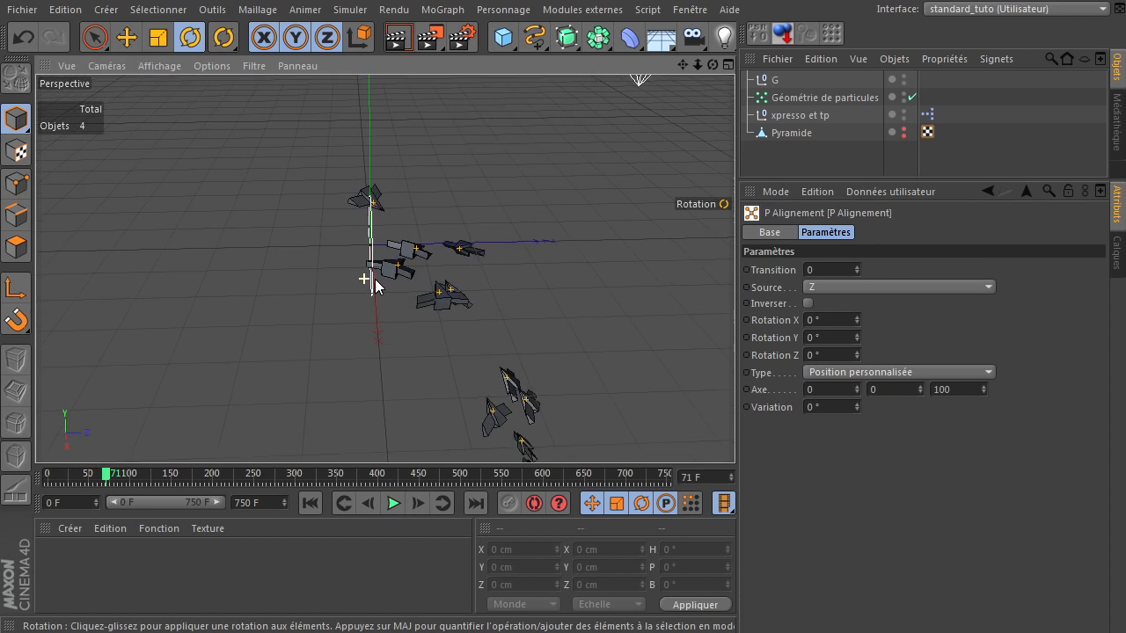
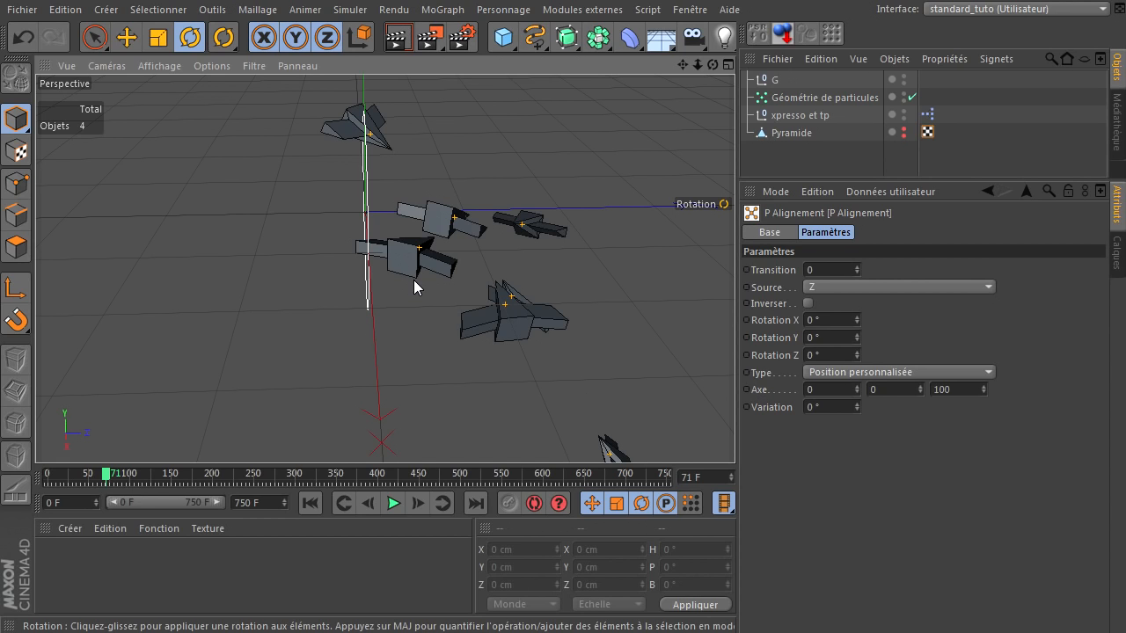
Step: Set the third Axe value of the P Alignement node to 1 and its Type to Direction du flux
{"action": "left_click", "coordinate": [976, 435]}
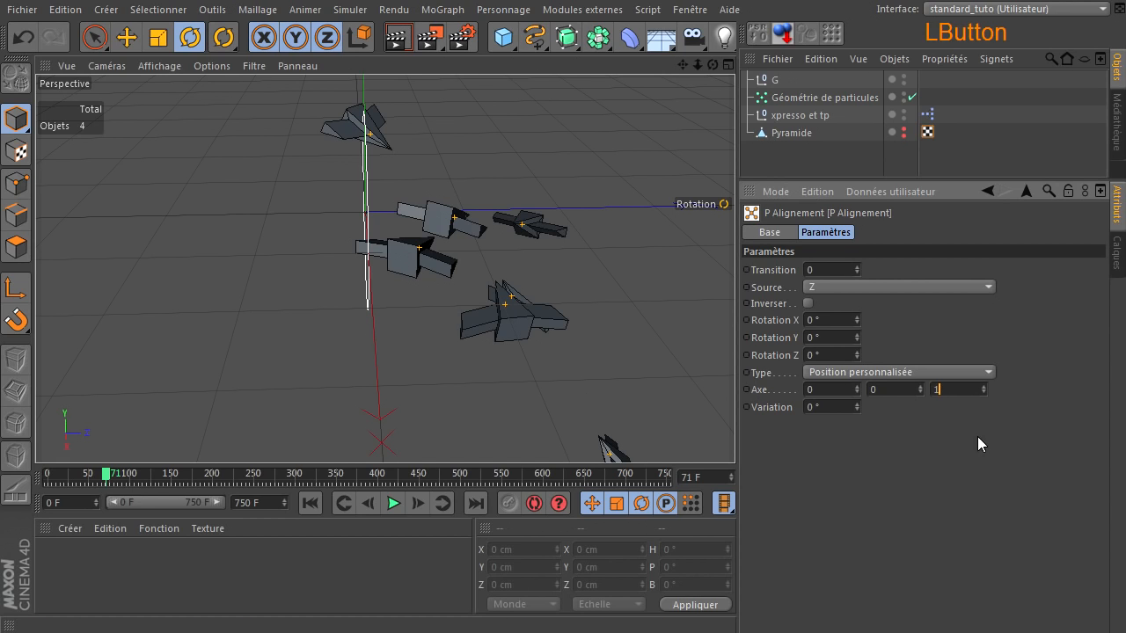
{"action": "left_click", "coordinate": [907, 369]}
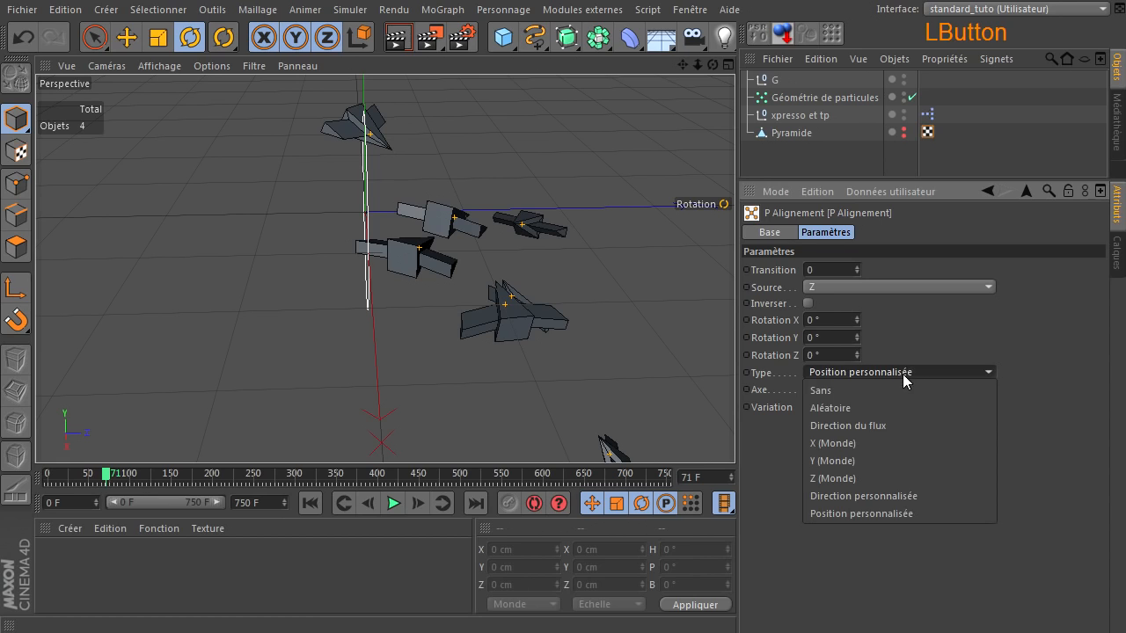
{"action": "left_click", "coordinate": [883, 424]}
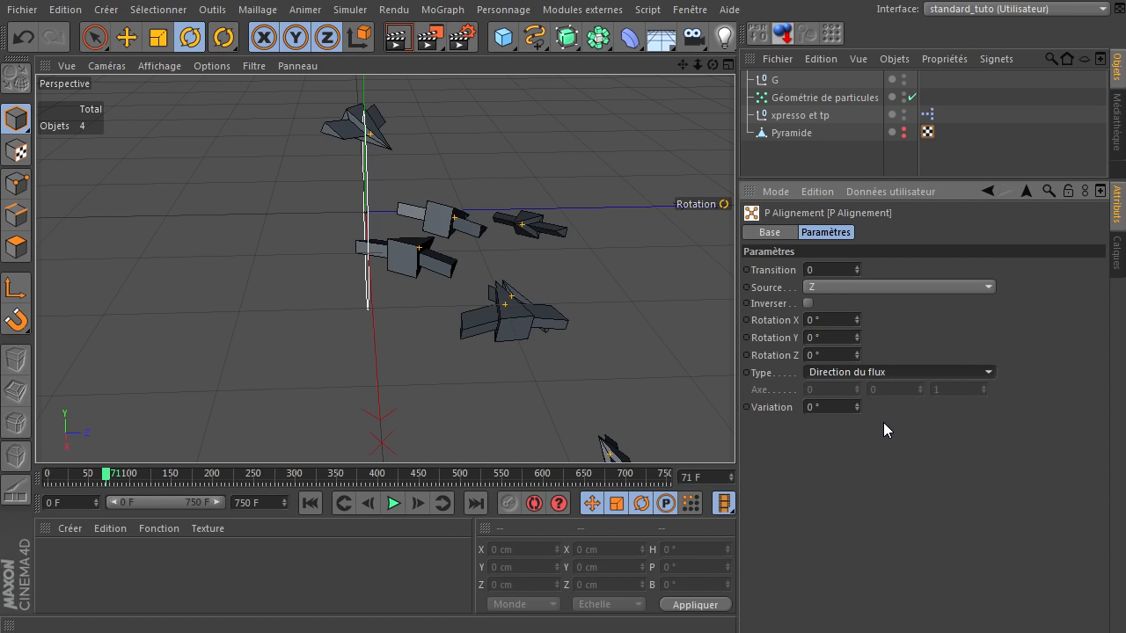
Step: Set the Variation of the P Alignement node to 50° and replay from the first frame, pausing at frame 62
{"action": "left_click", "coordinate": [842, 410]}
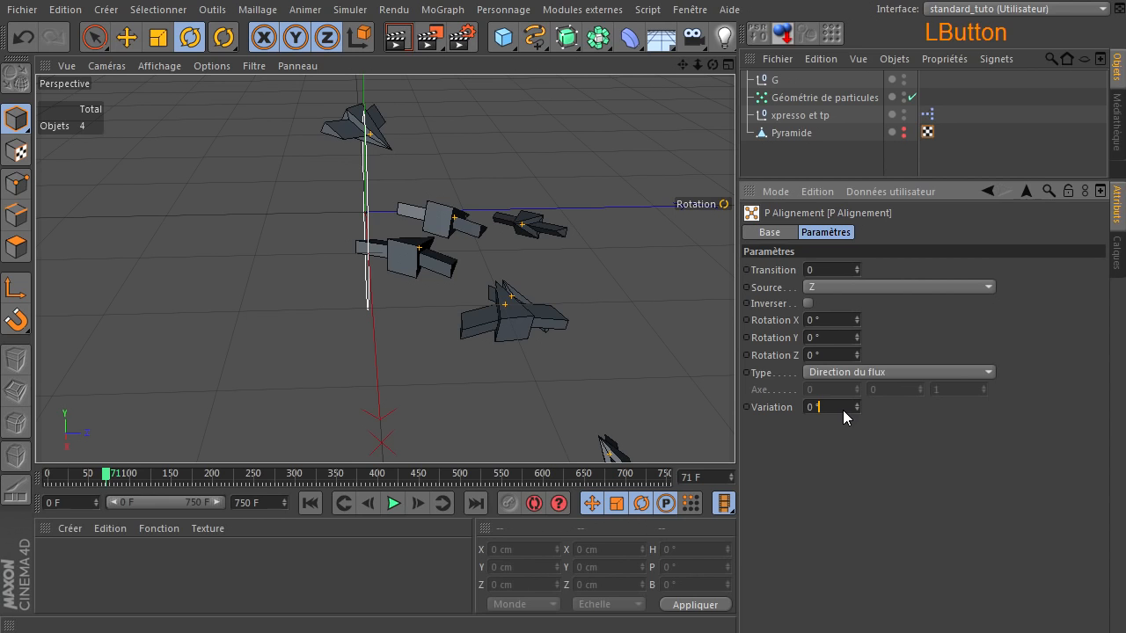
{"action": "scroll", "coordinate": [418, 370], "scroll_direction": "down", "scroll_amount": 6}
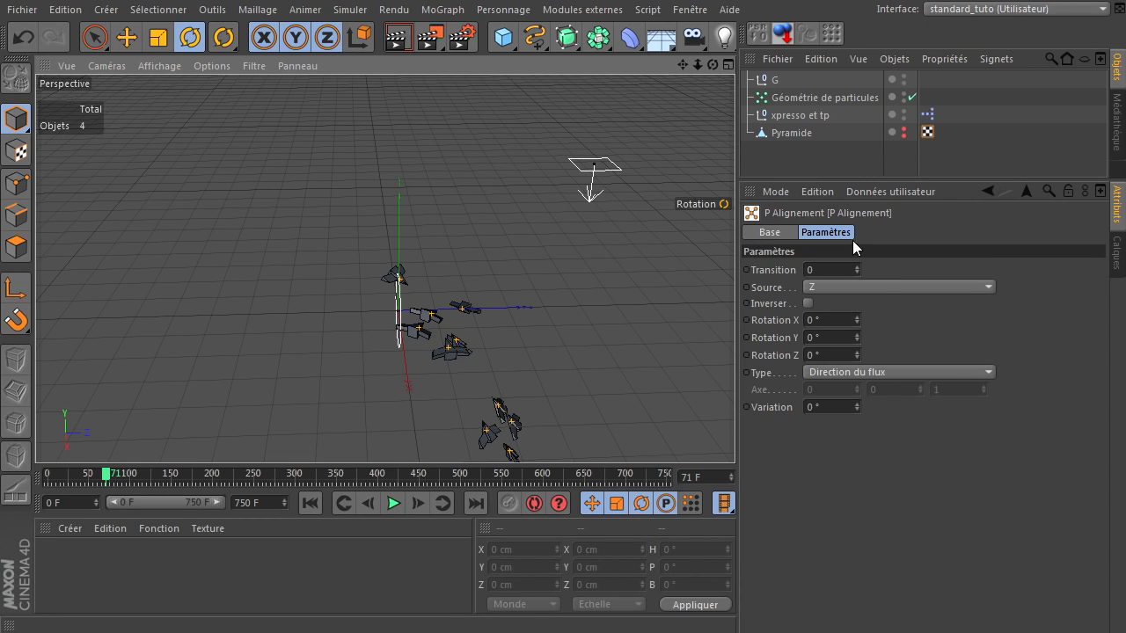
{"action": "double_click", "coordinate": [831, 407]}
{"action": "type", "text": "50"}
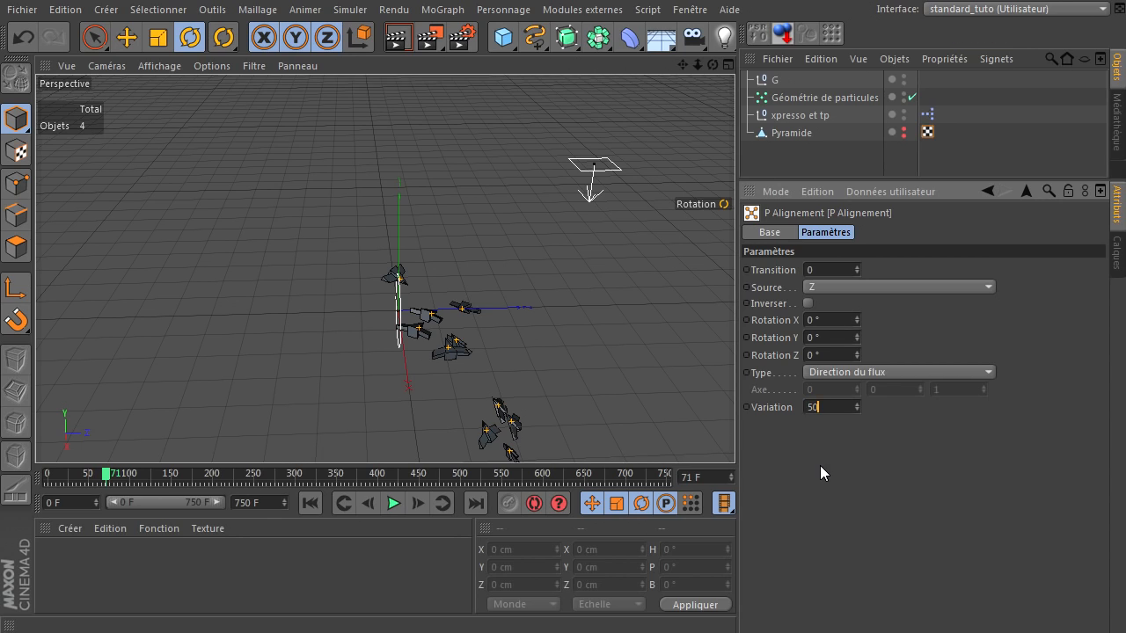
{"action": "left_click", "coordinate": [818, 466]}
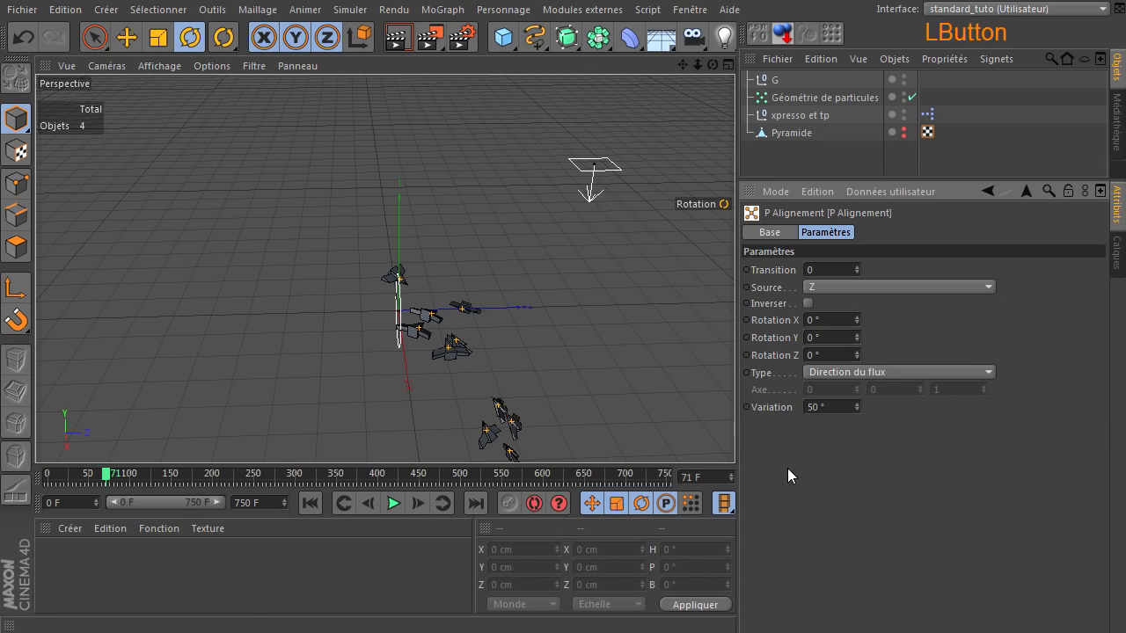
{"action": "left_click", "coordinate": [305, 505]}
{"action": "left_click_drag", "start_coordinate": [684, 64], "coordinate": [649, 307]}
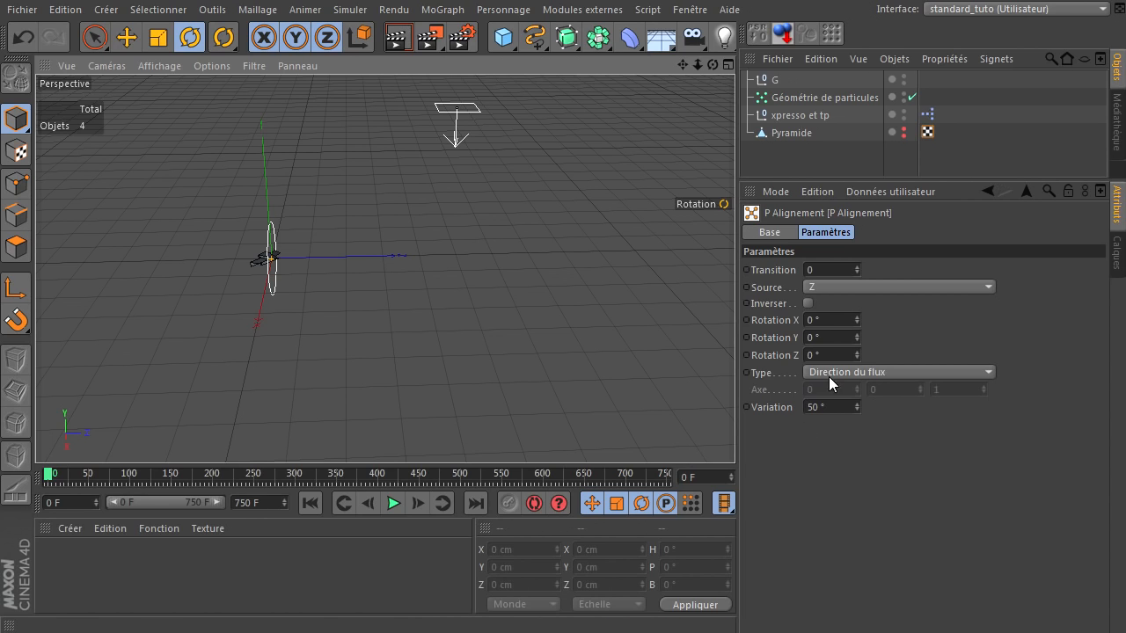
{"action": "left_click", "coordinate": [393, 502]}
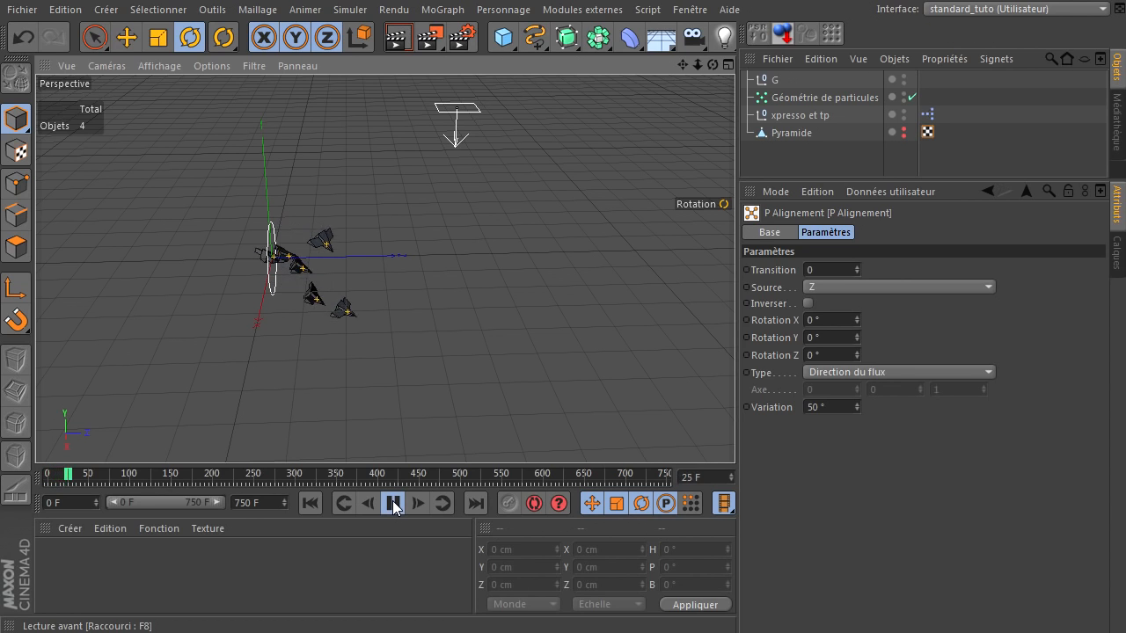
{"action": "left_click", "coordinate": [393, 504]}
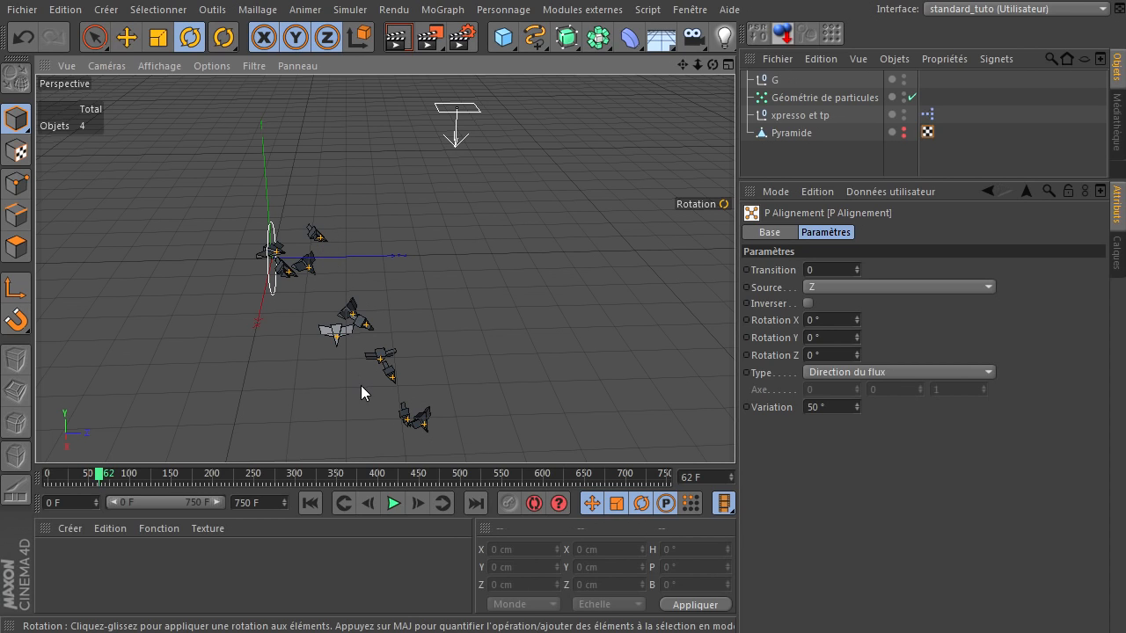
Step: Reset the Variation to 0° and replay the animation from the first frame, pausing at frame 65
{"action": "left_click", "coordinate": [831, 405]}
{"action": "type", "text": "0"}
{"action": "key", "text": "Return"}
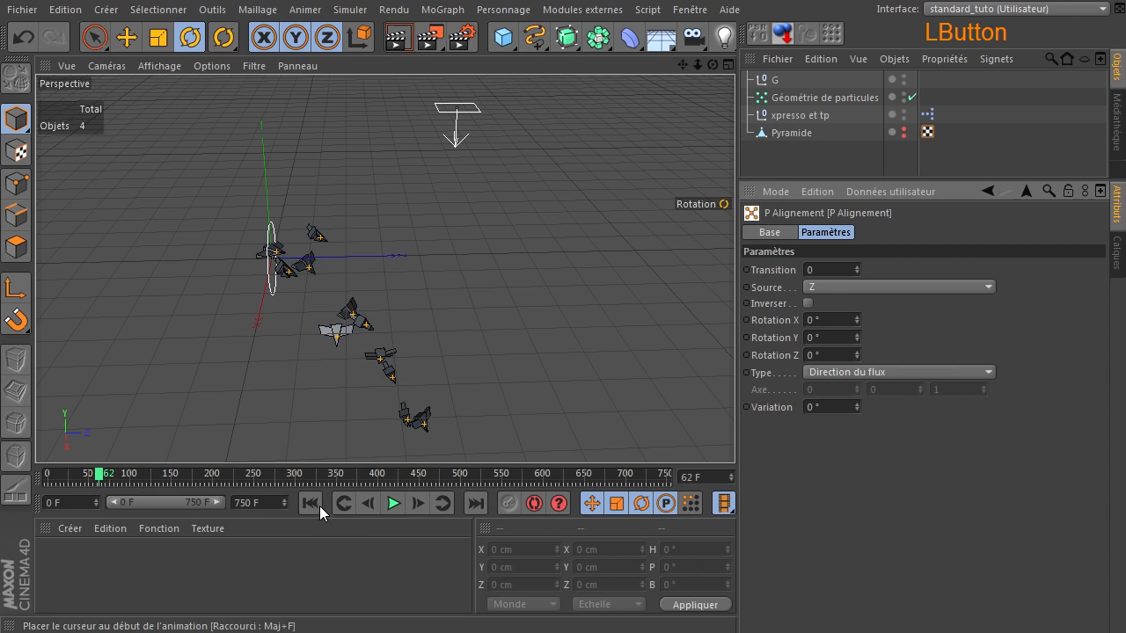
{"action": "left_click", "coordinate": [315, 504]}
{"action": "left_click", "coordinate": [394, 504]}
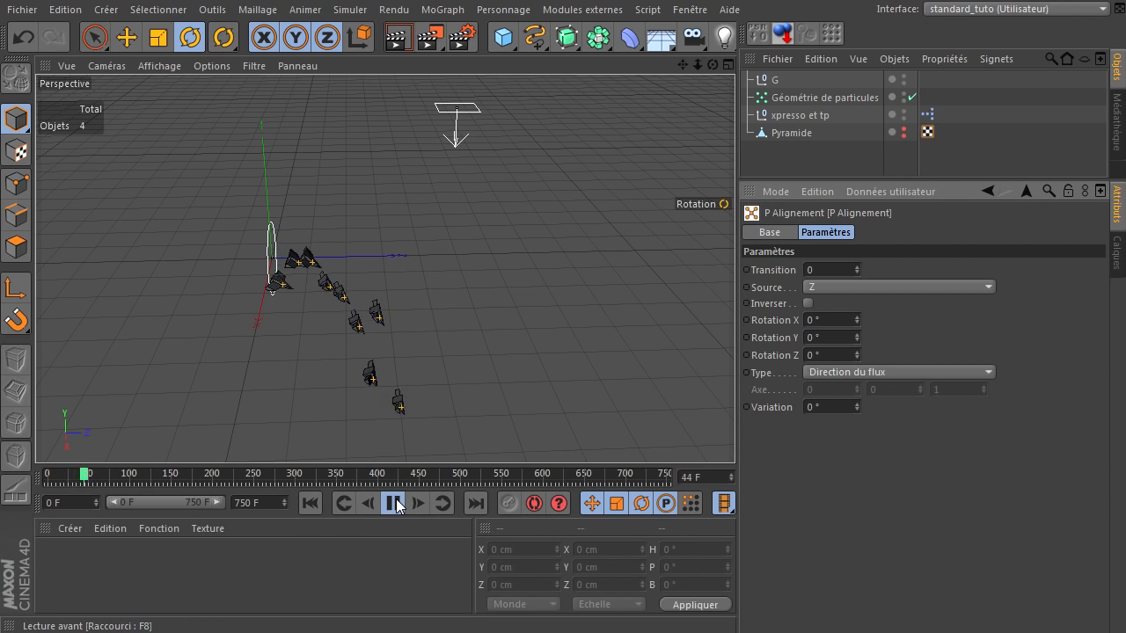
{"action": "left_click", "coordinate": [394, 504]}
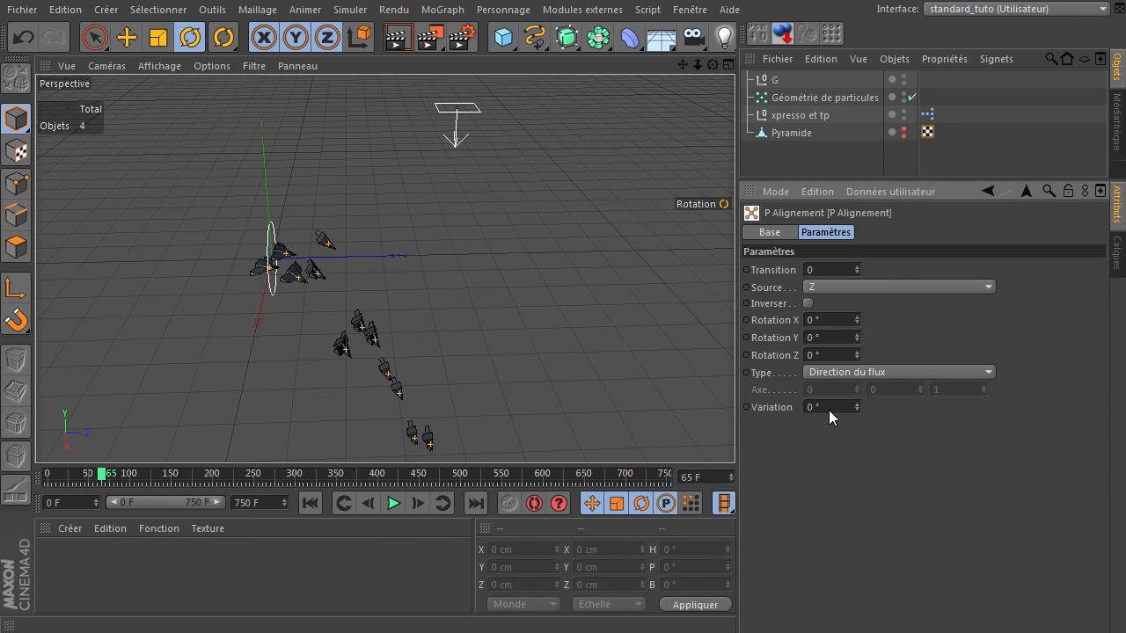
{"action": "left_click", "coordinate": [839, 448]}
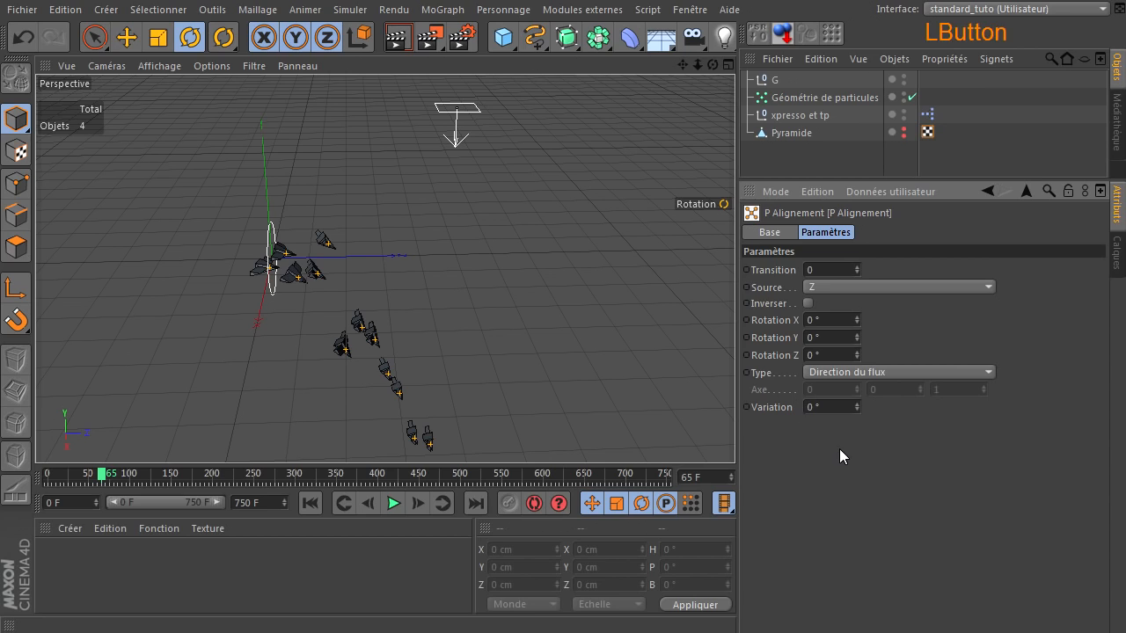
{"action": "left_click", "coordinate": [843, 450]}
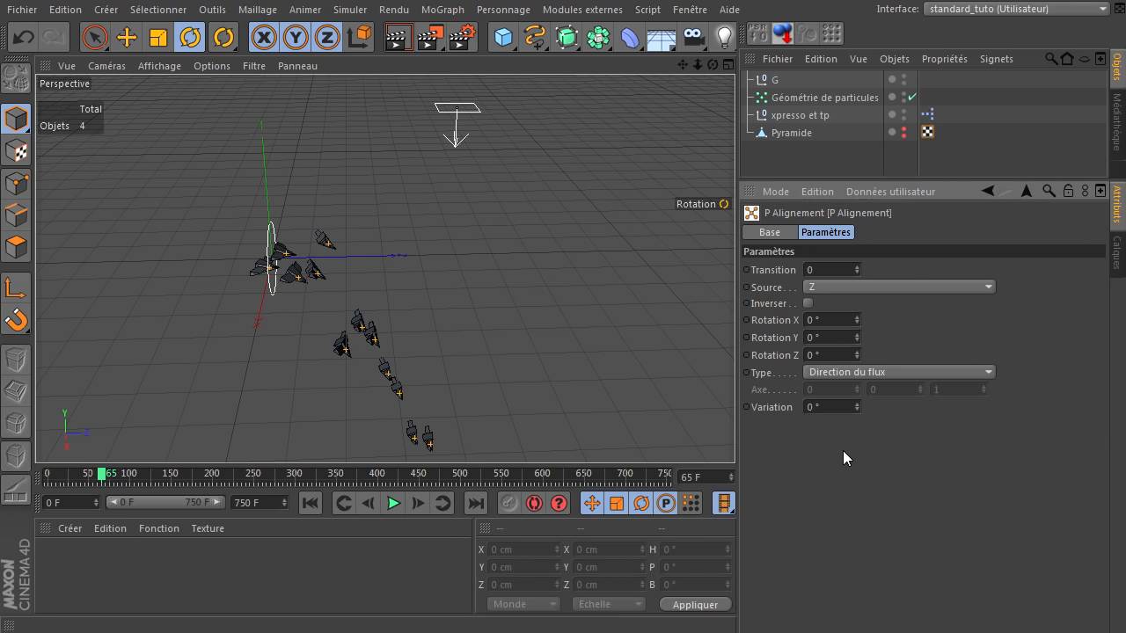
Step: Enable Inverser on the P Alignement node and replay from the first frame, pausing at frame 55
{"action": "left_click", "coordinate": [807, 303]}
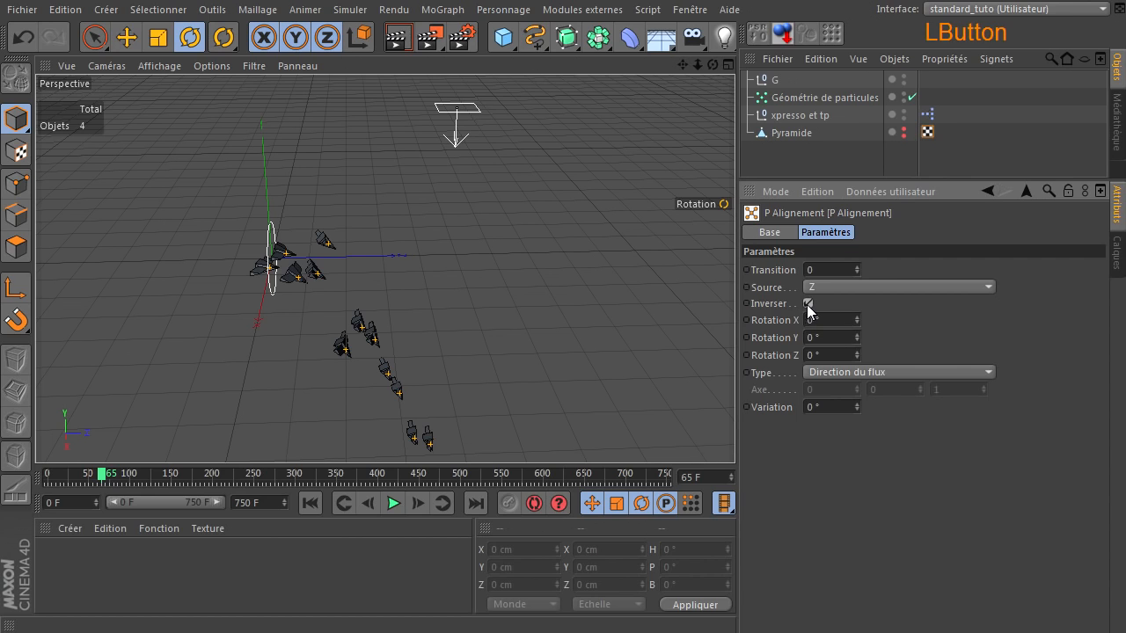
{"action": "left_click", "coordinate": [309, 502]}
{"action": "left_click", "coordinate": [392, 502]}
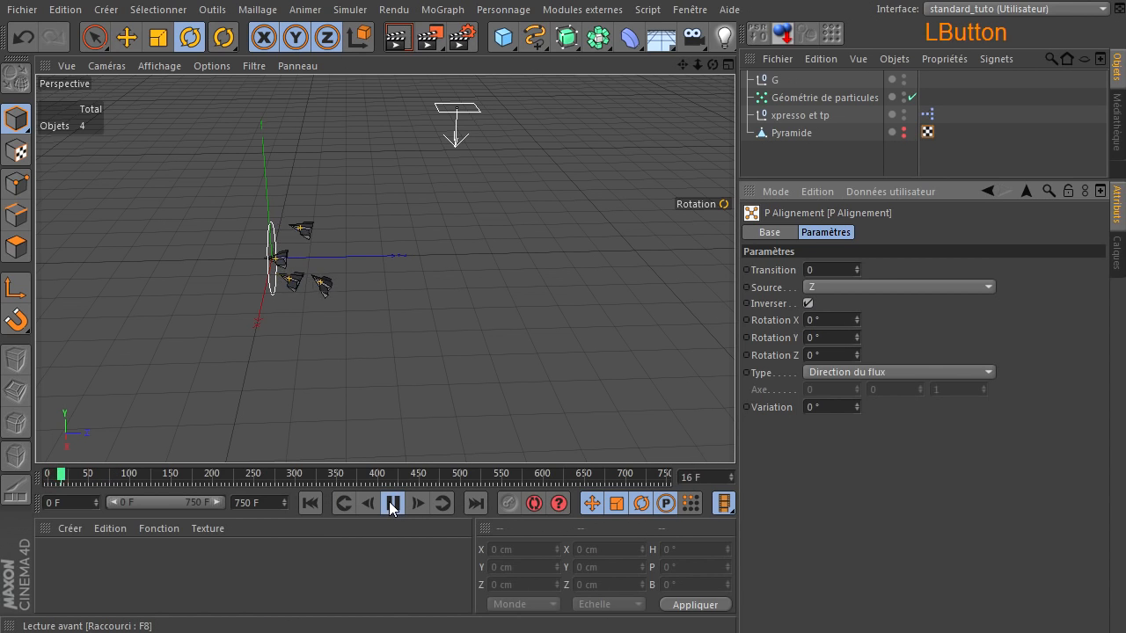
{"action": "left_click", "coordinate": [392, 502]}
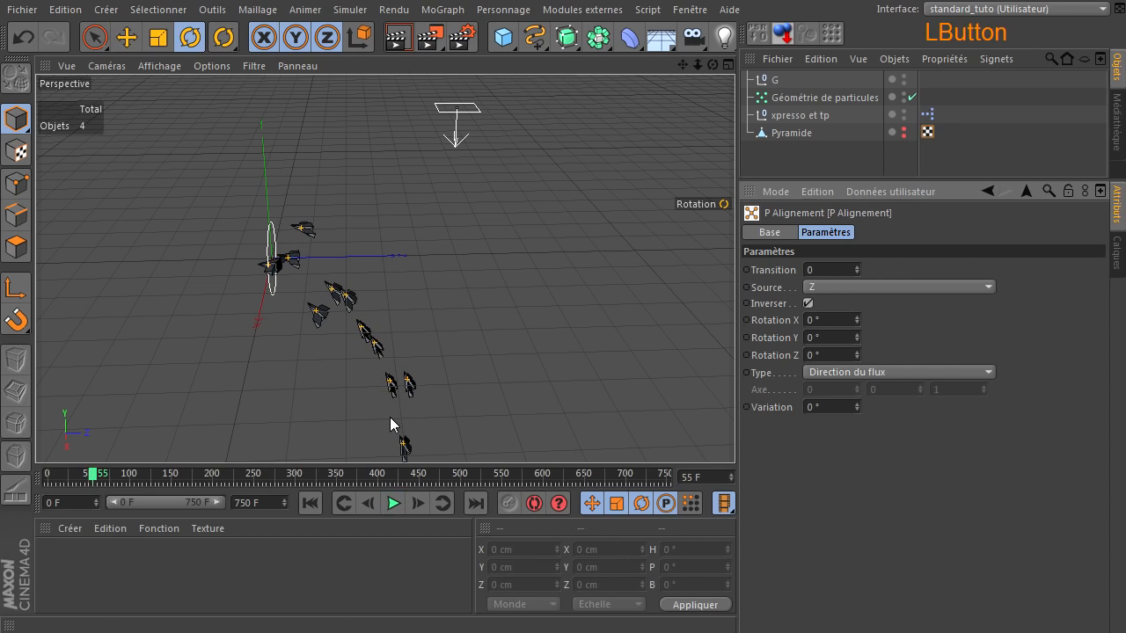
Step: Disable Inverser, keep the Source axis on Z and replay from the first frame, pausing at frame 18
{"action": "left_click", "coordinate": [807, 304]}
{"action": "left_click", "coordinate": [876, 287]}
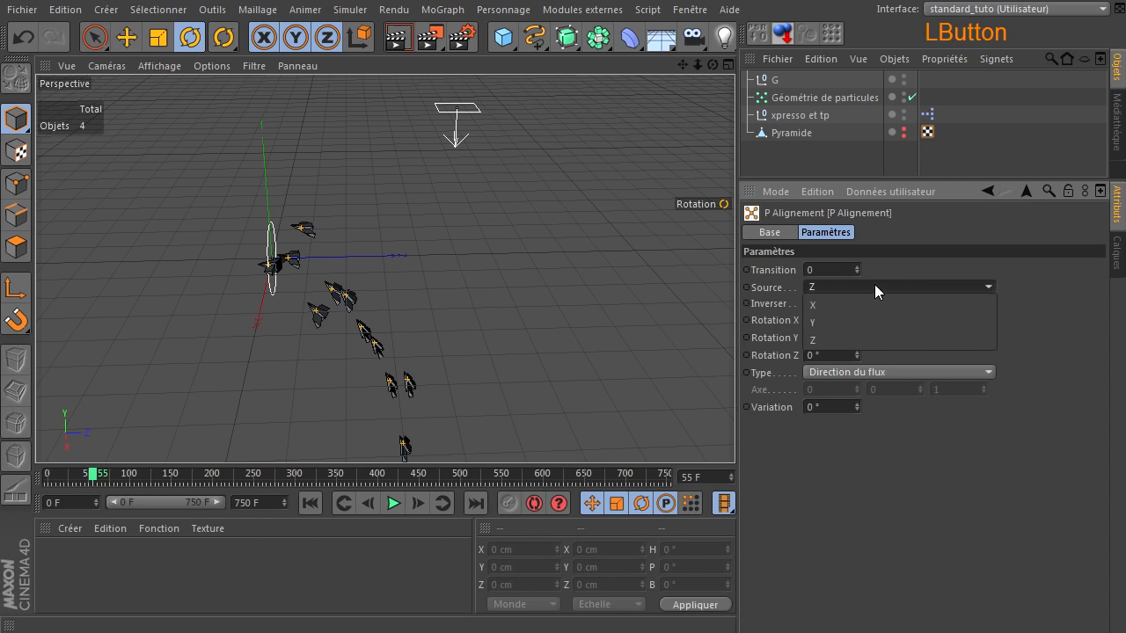
{"action": "left_click", "coordinate": [858, 492]}
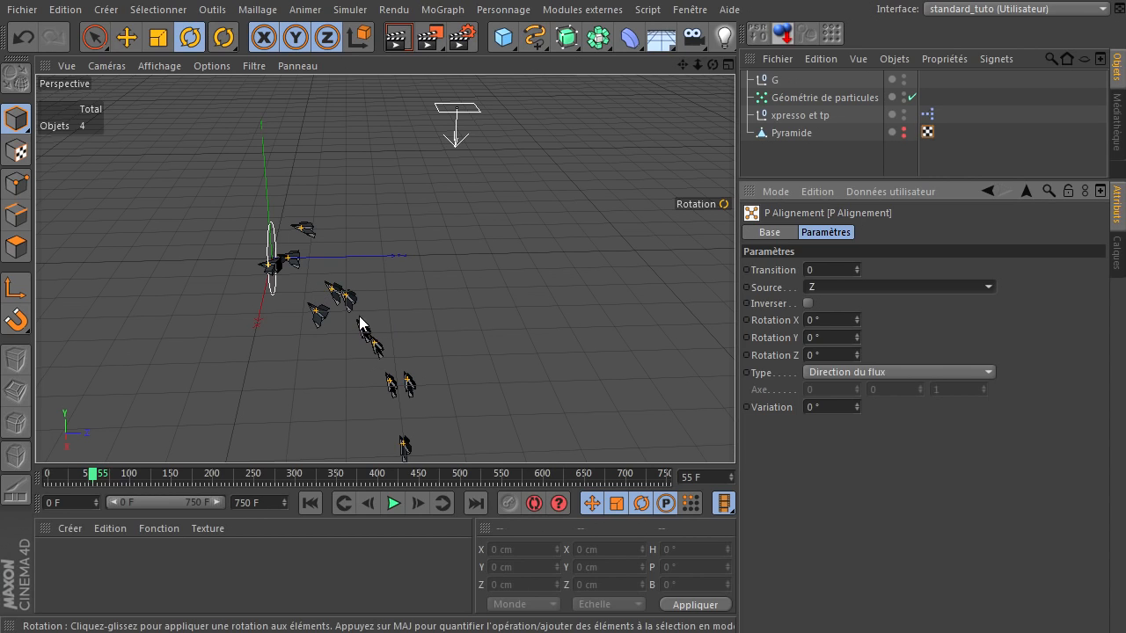
{"action": "left_click", "coordinate": [310, 502]}
{"action": "left_click", "coordinate": [394, 503]}
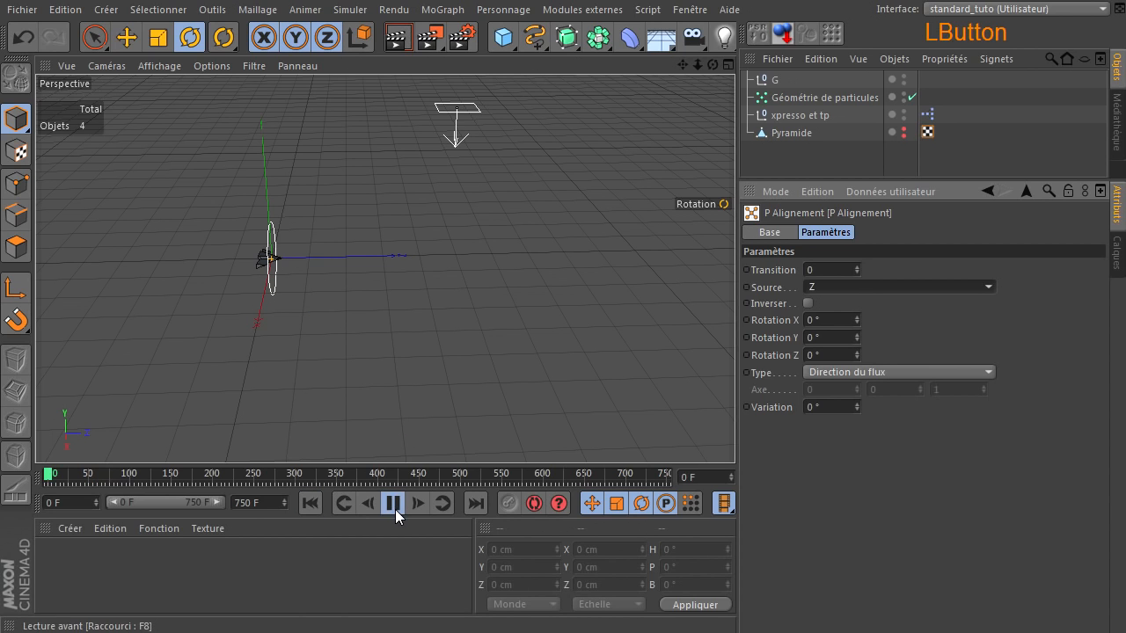
{"action": "left_click", "coordinate": [394, 507]}
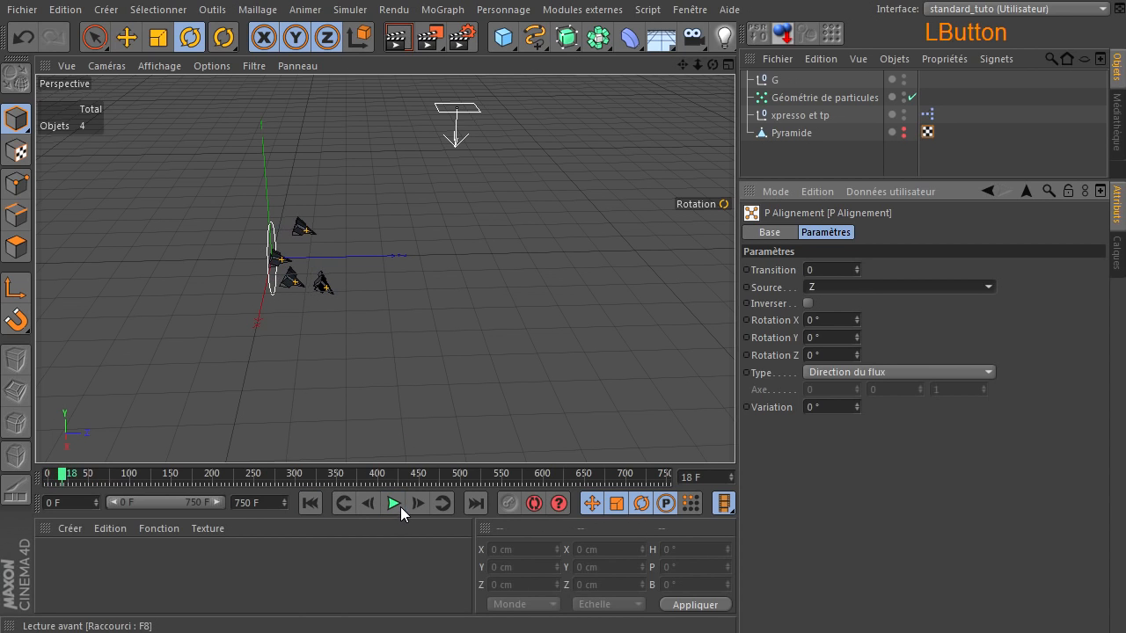
Step: Set the Source axis of the P Alignement node to Y and replay from the first frame, pausing at frame 41
{"action": "left_click", "coordinate": [859, 291]}
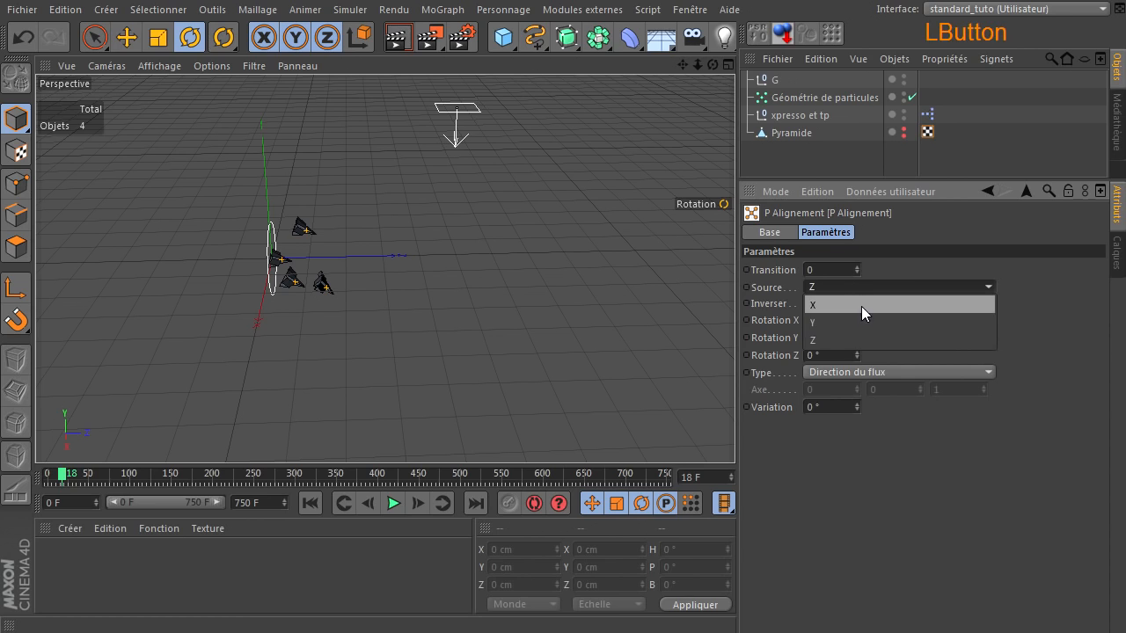
{"action": "left_click", "coordinate": [858, 324]}
{"action": "left_click", "coordinate": [311, 503]}
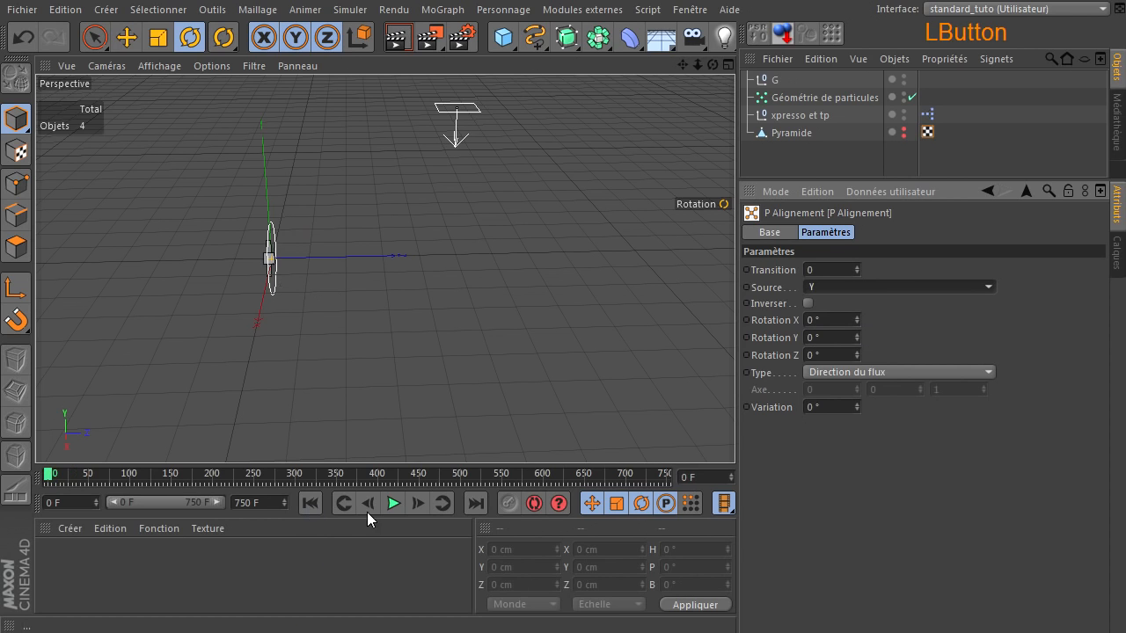
{"action": "left_click", "coordinate": [394, 504]}
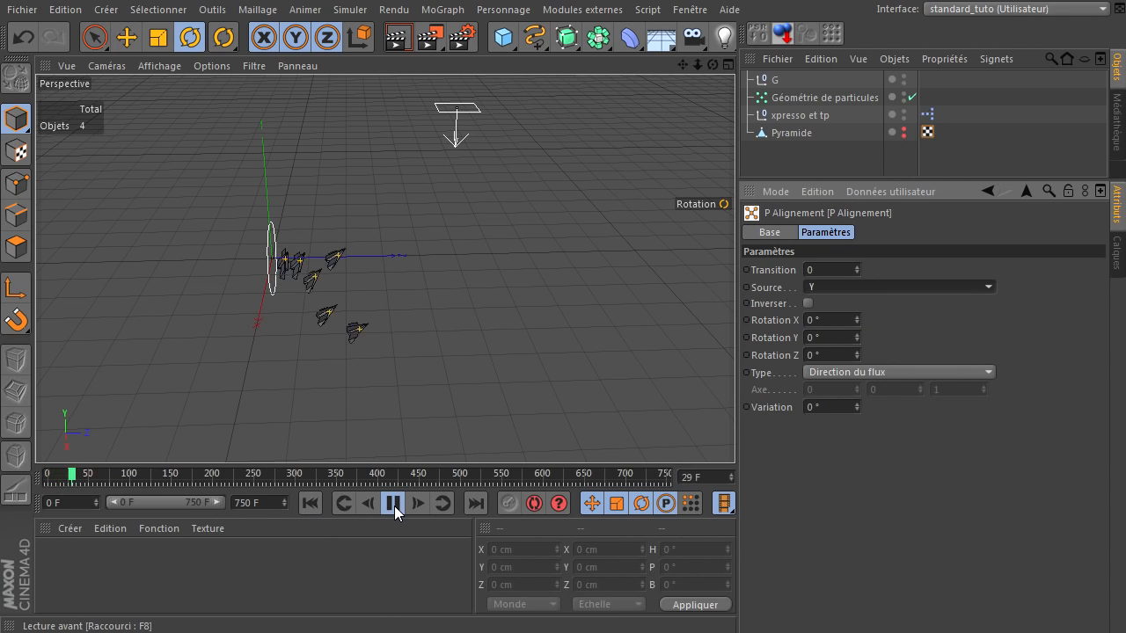
{"action": "left_click", "coordinate": [394, 506]}
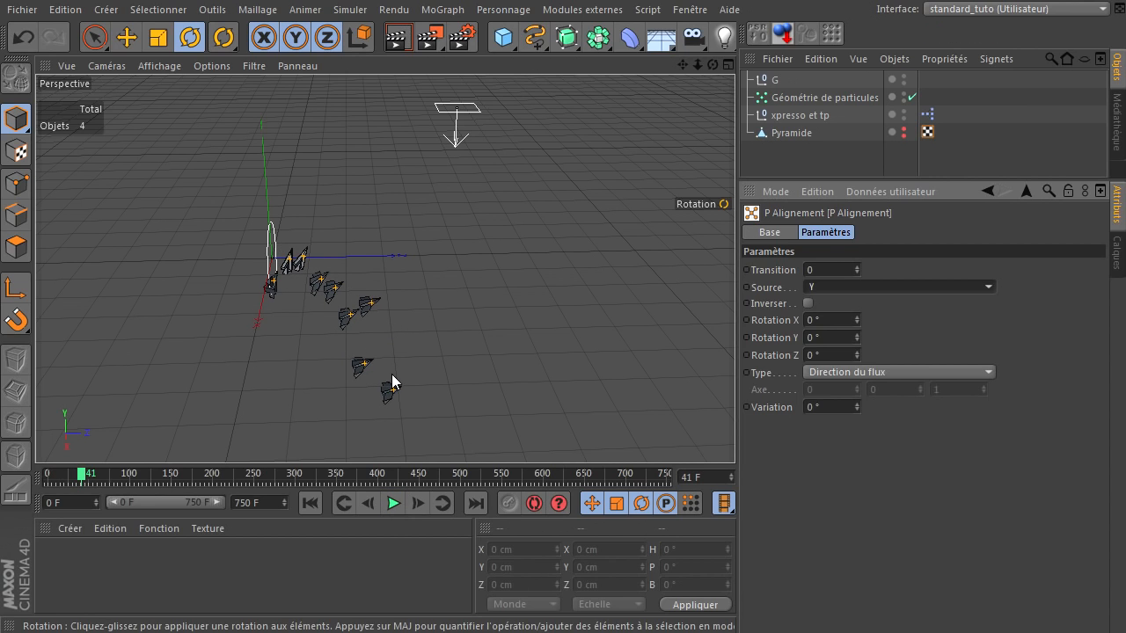
Step: Make the Pyramide object visible in the viewport at the first frame and inspect its axes closely with the move tool active
{"action": "left_click", "coordinate": [786, 139]}
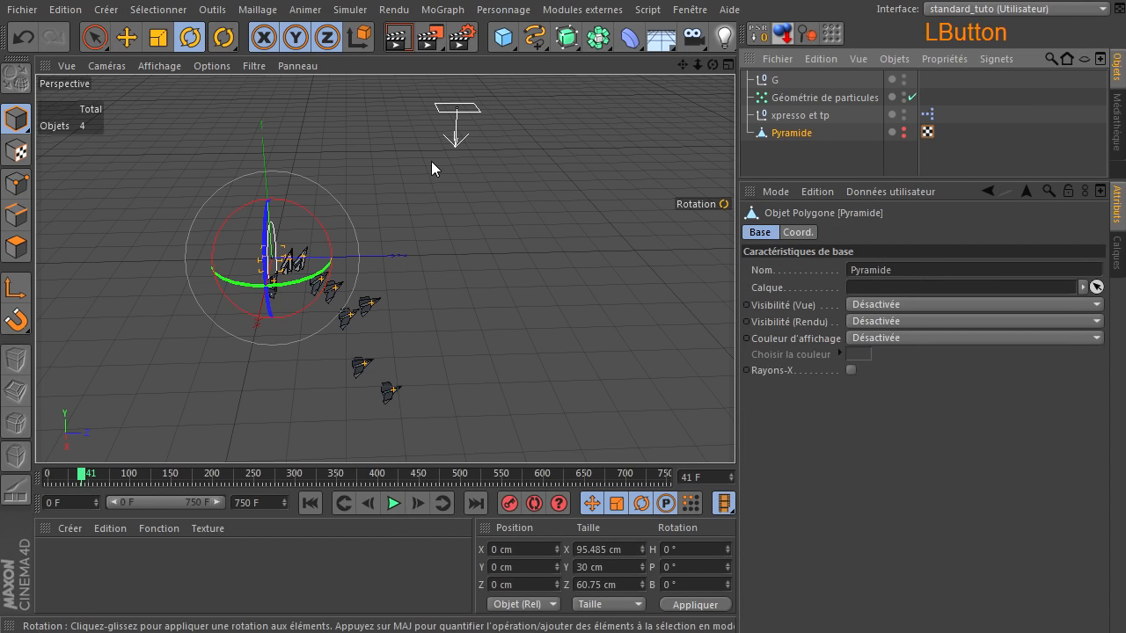
{"action": "left_click", "coordinate": [904, 132]}
{"action": "left_click", "coordinate": [308, 507]}
{"action": "scroll", "coordinate": [277, 267], "scroll_direction": "up", "scroll_amount": 10}
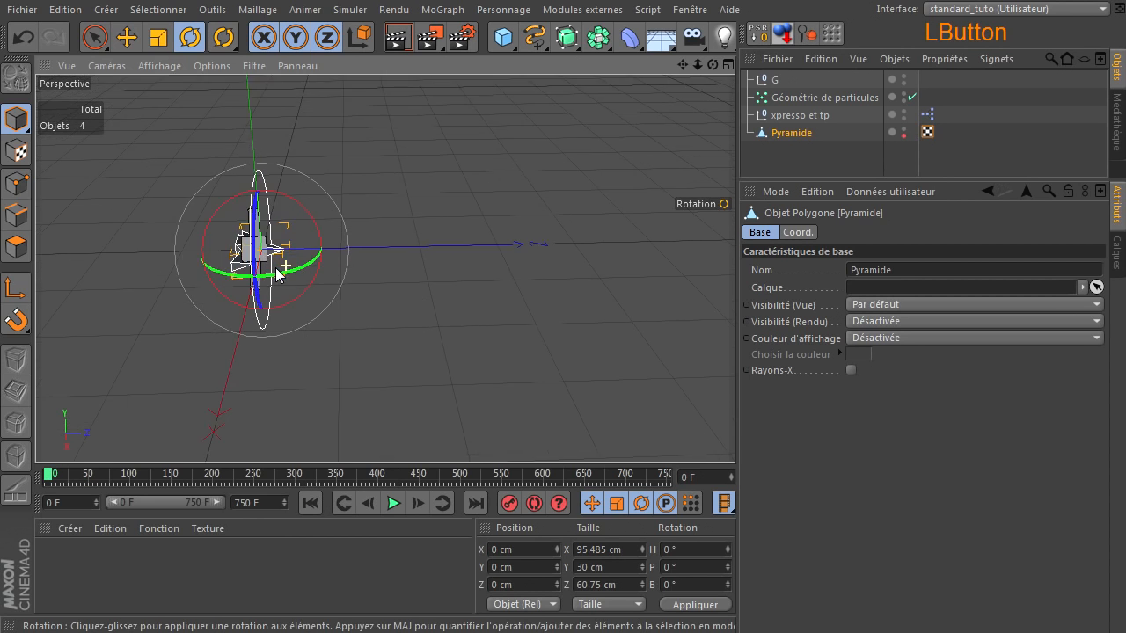
{"action": "left_click", "coordinate": [127, 37]}
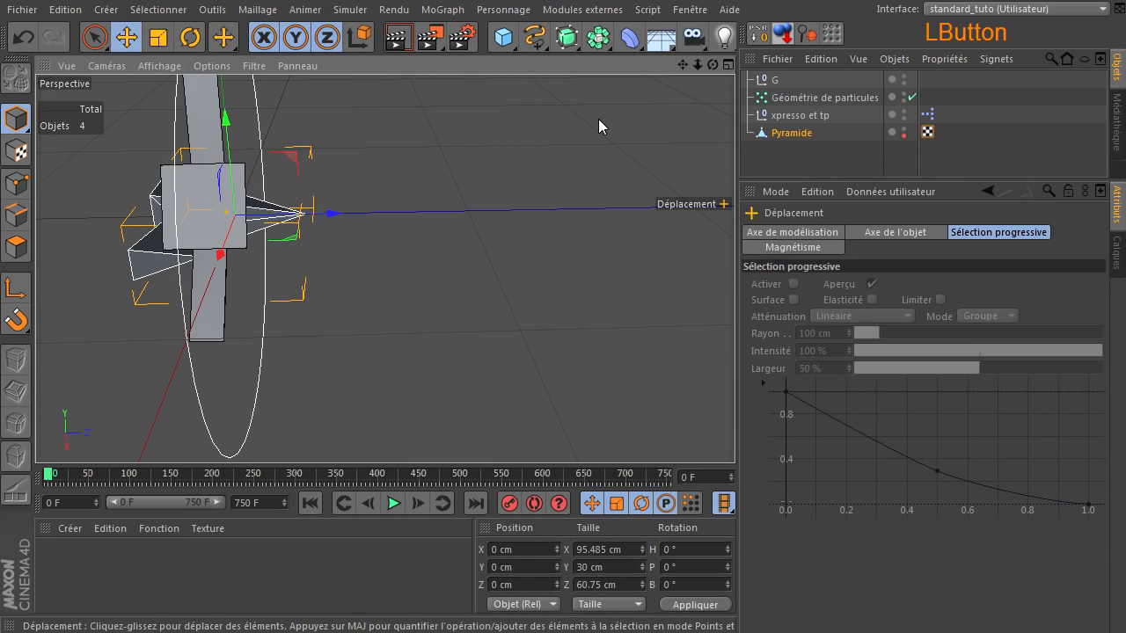
{"action": "left_click_drag", "start_coordinate": [682, 65], "coordinate": [734, 431]}
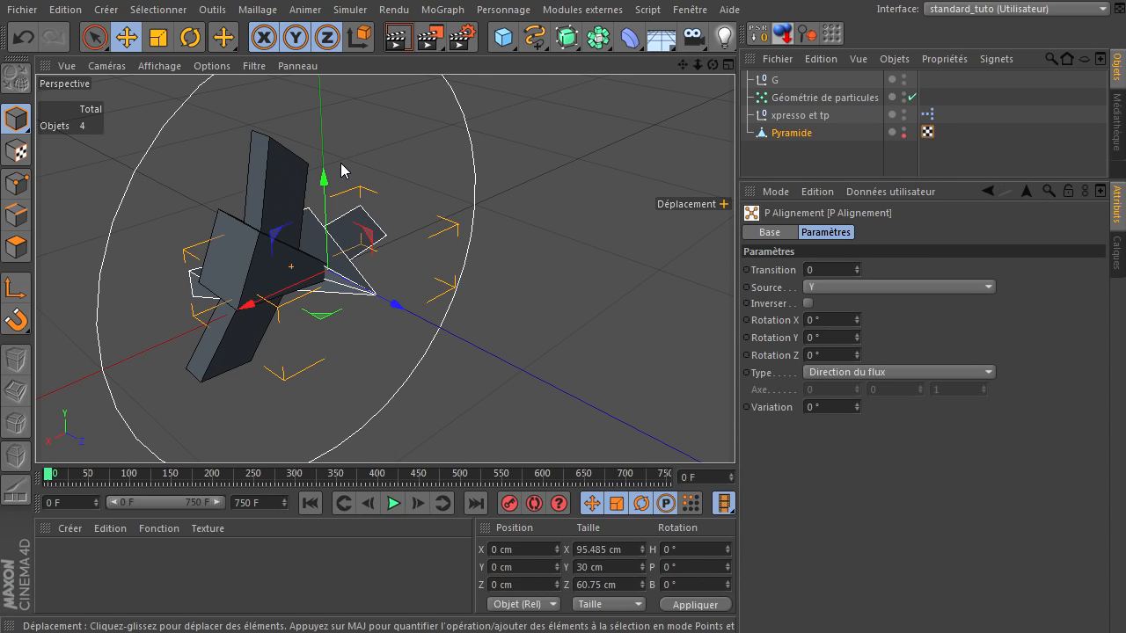
Step: Switch the Source axis of the P Alignement node to X, back to Y, and finally to Z
{"action": "left_click", "coordinate": [870, 289]}
{"action": "left_click", "coordinate": [873, 305]}
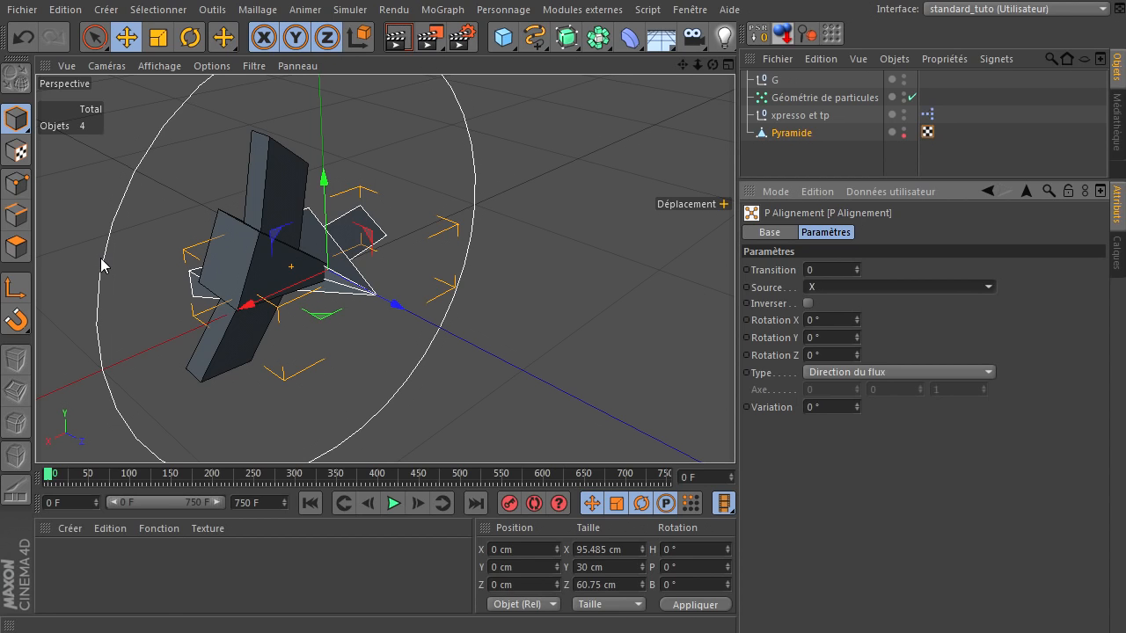
{"action": "left_click", "coordinate": [932, 293]}
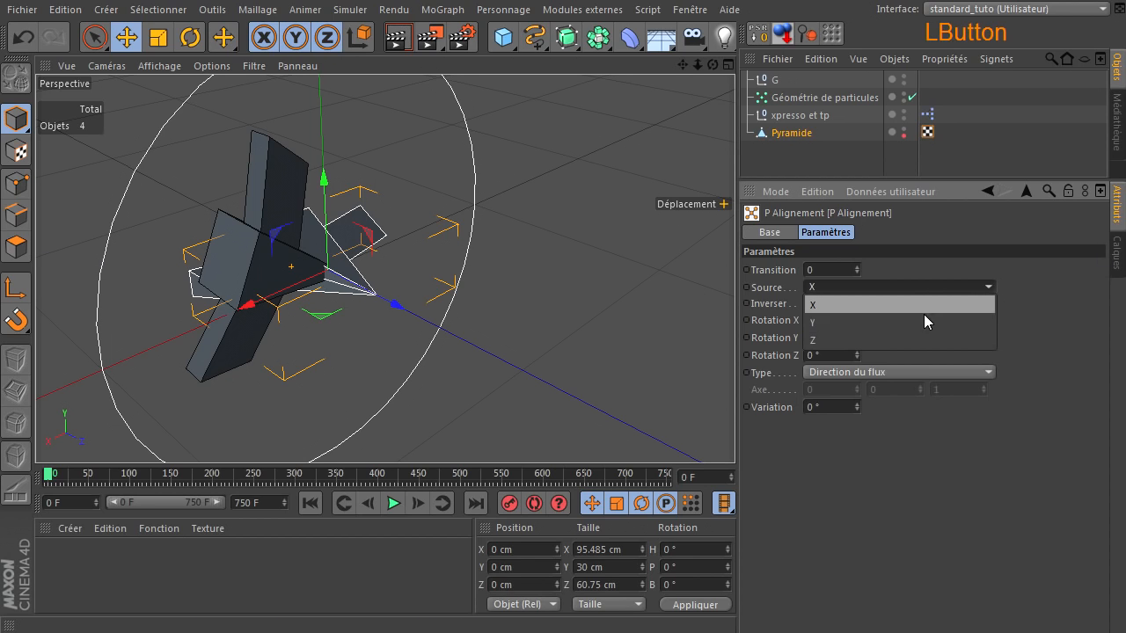
{"action": "left_click", "coordinate": [922, 316]}
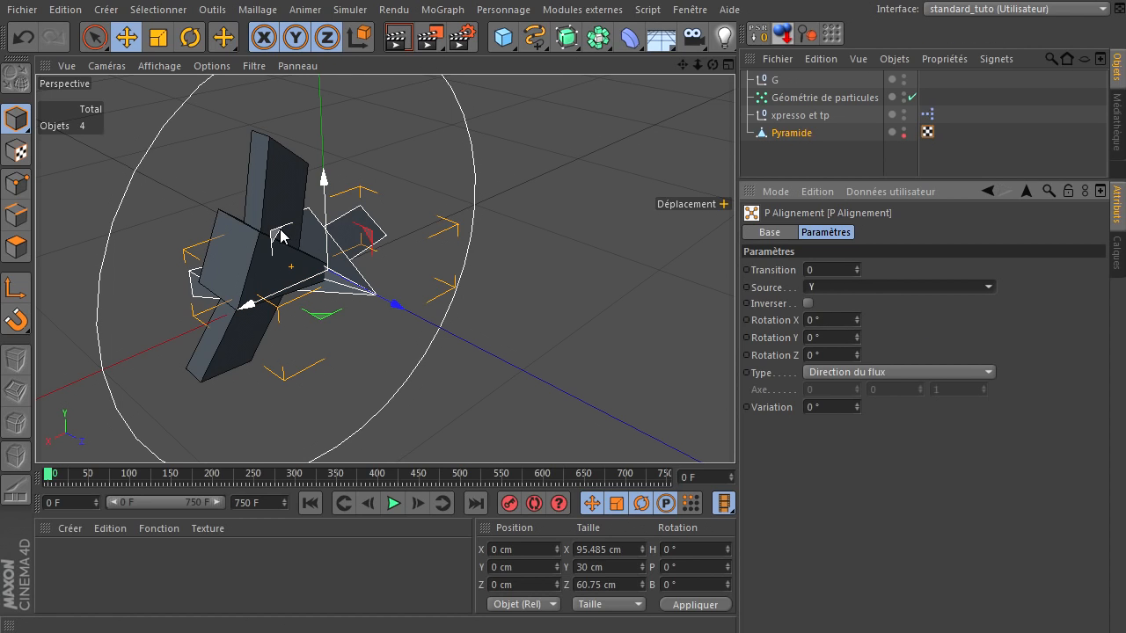
{"action": "left_click", "coordinate": [910, 294]}
{"action": "left_click", "coordinate": [899, 337]}
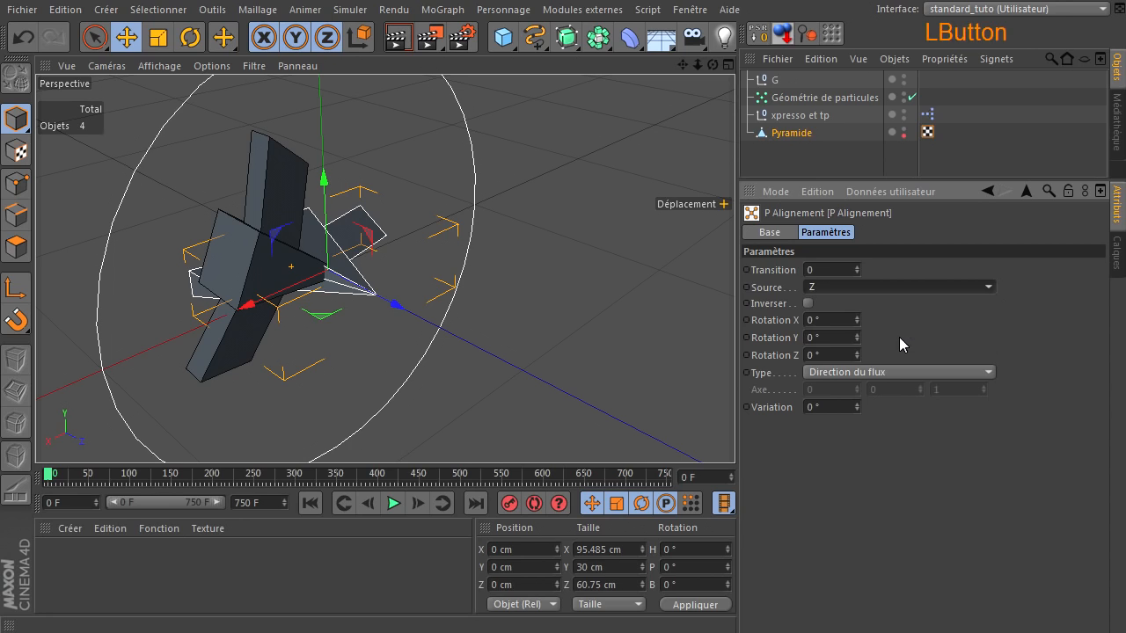
Step: Hide the Pyramide object in the viewport, keeping the P Alignement parameters at hand
{"action": "left_click", "coordinate": [848, 268]}
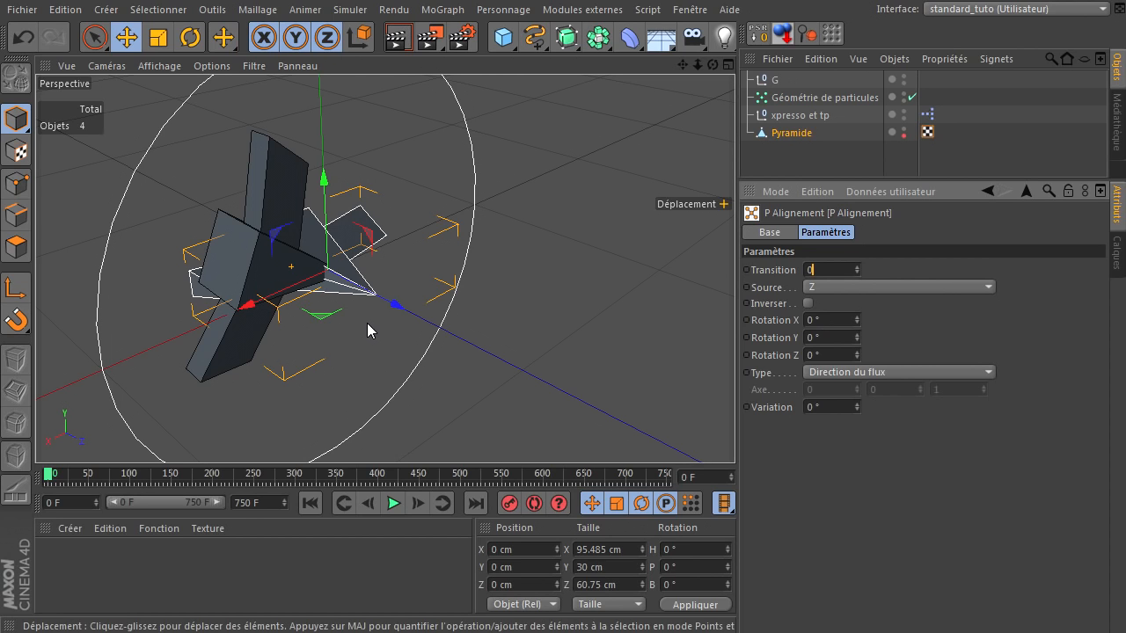
{"action": "left_click", "coordinate": [904, 133]}
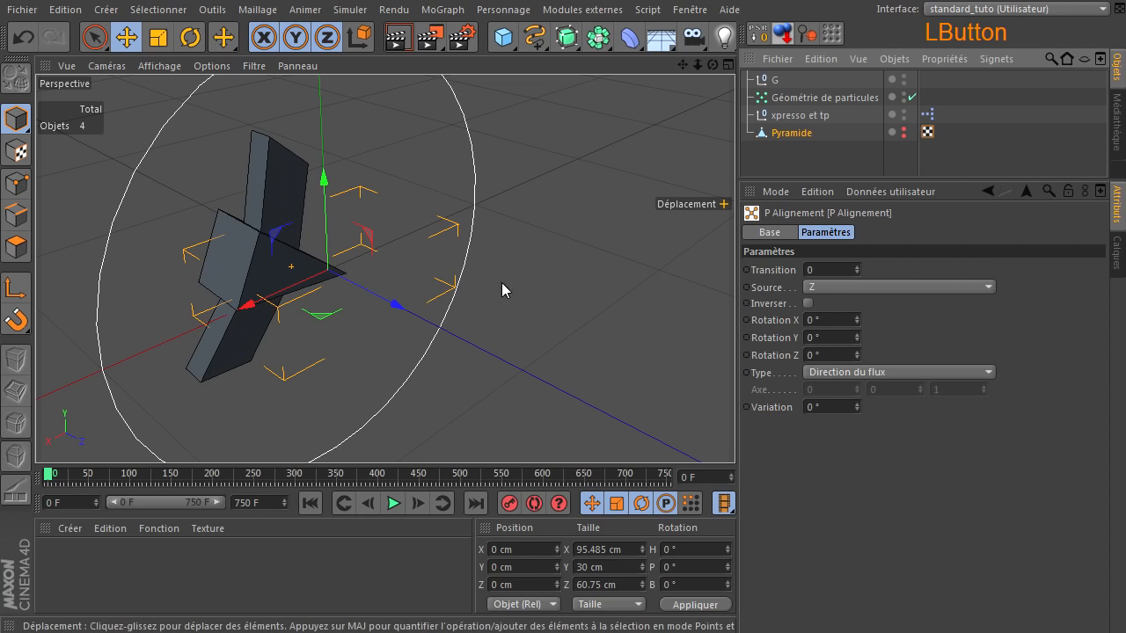
{"action": "left_click_drag", "start_coordinate": [541, 343], "coordinate": [544, 347]}
{"action": "scroll", "coordinate": [526, 345], "scroll_direction": "down", "scroll_amount": 7}
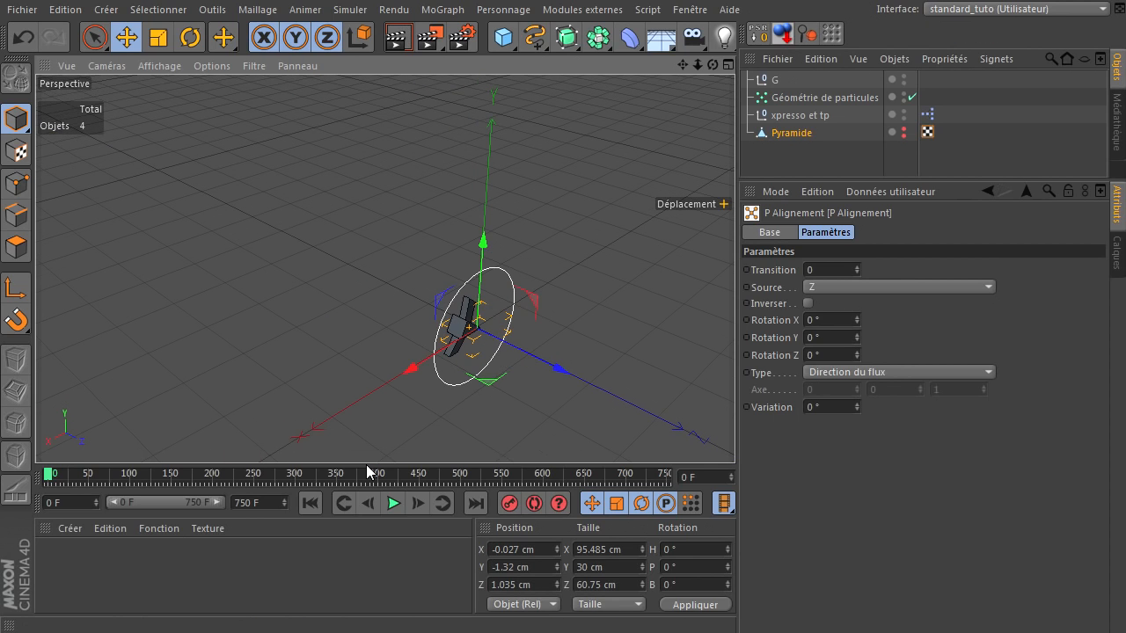
Step: Replay the particle animation from the first frame, pausing at frame 33 to inspect the ships' alignment from the side
{"action": "left_click", "coordinate": [299, 501]}
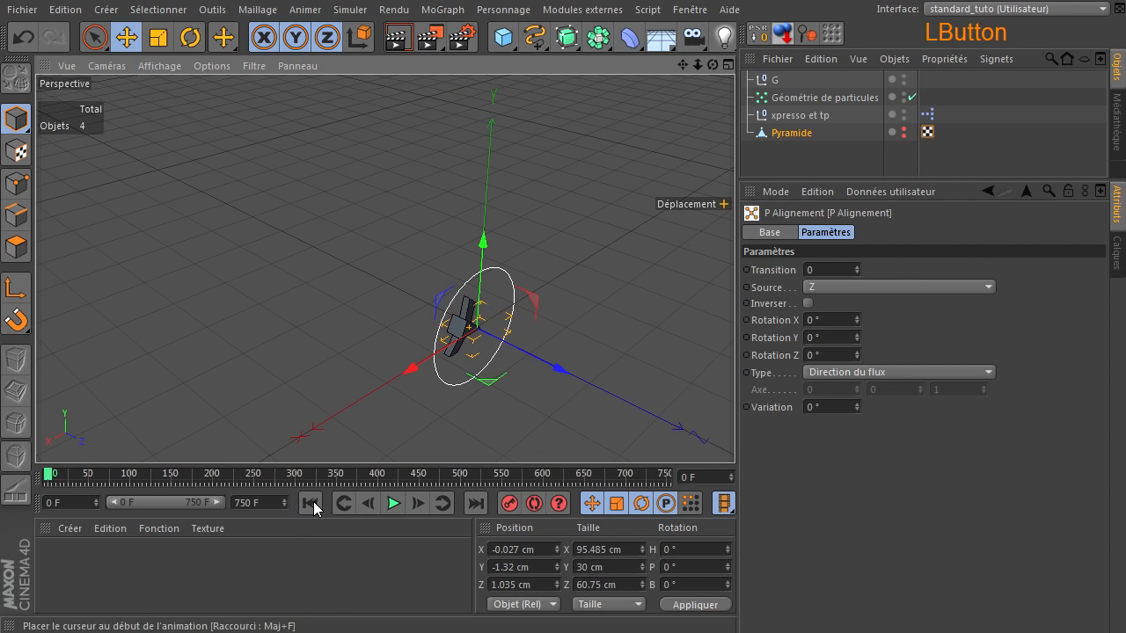
{"action": "left_click_drag", "start_coordinate": [683, 64], "coordinate": [740, 431]}
{"action": "left_click", "coordinate": [396, 505]}
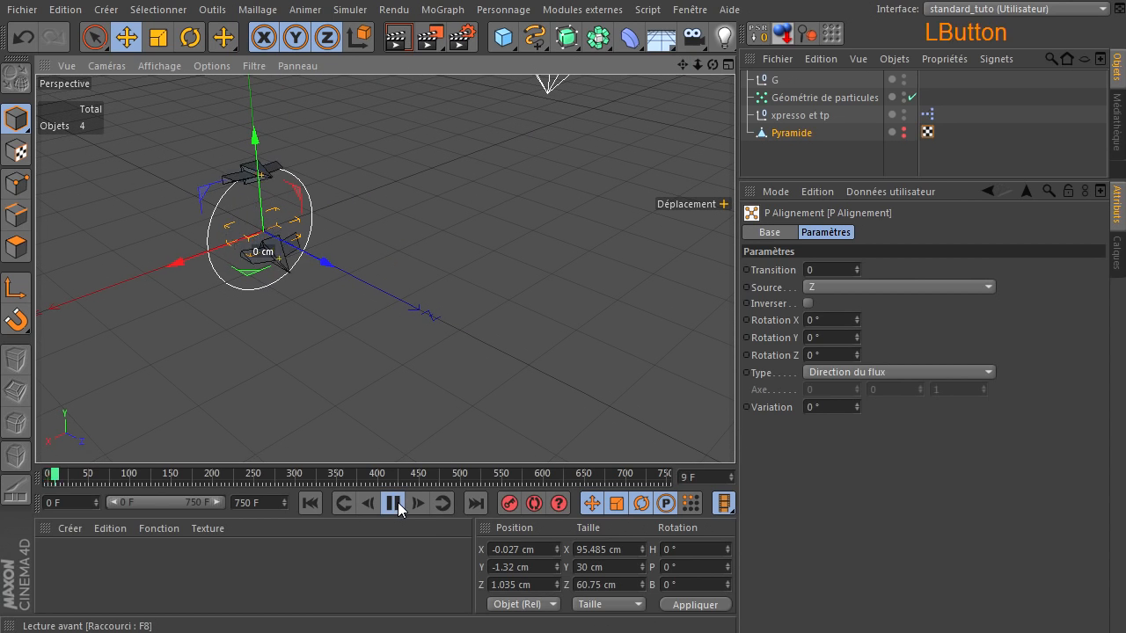
{"action": "left_click", "coordinate": [396, 504]}
{"action": "left_click_drag", "start_coordinate": [712, 64], "coordinate": [370, 147]}
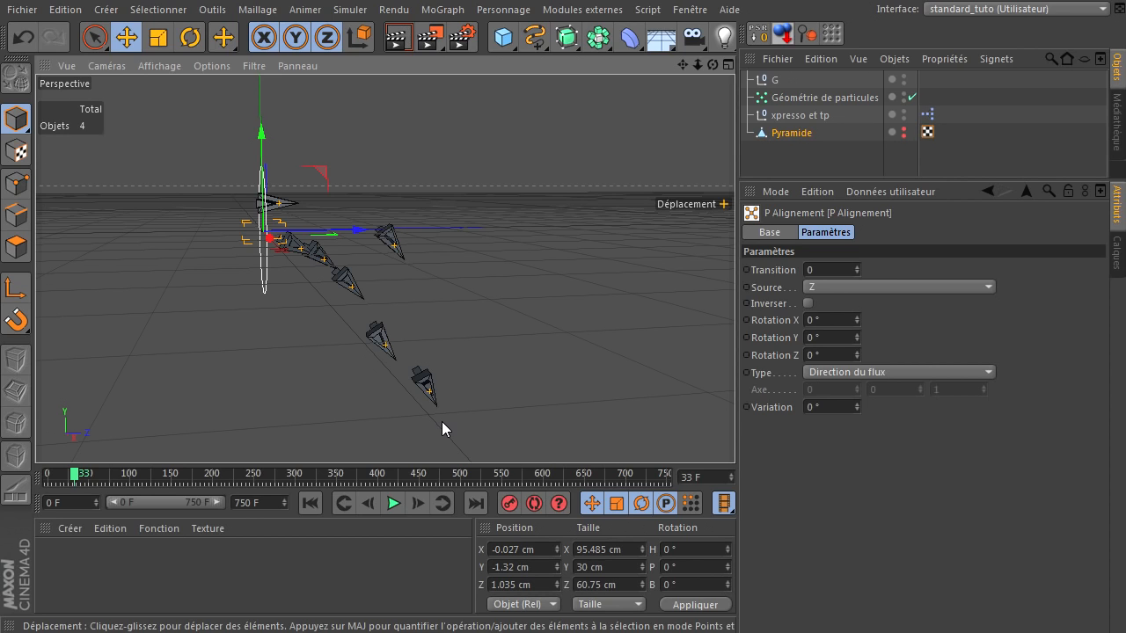
Step: Set the Transition of the P Alignement node to 10 and replay from the first frame, pausing at frame 34
{"action": "left_click", "coordinate": [836, 265]}
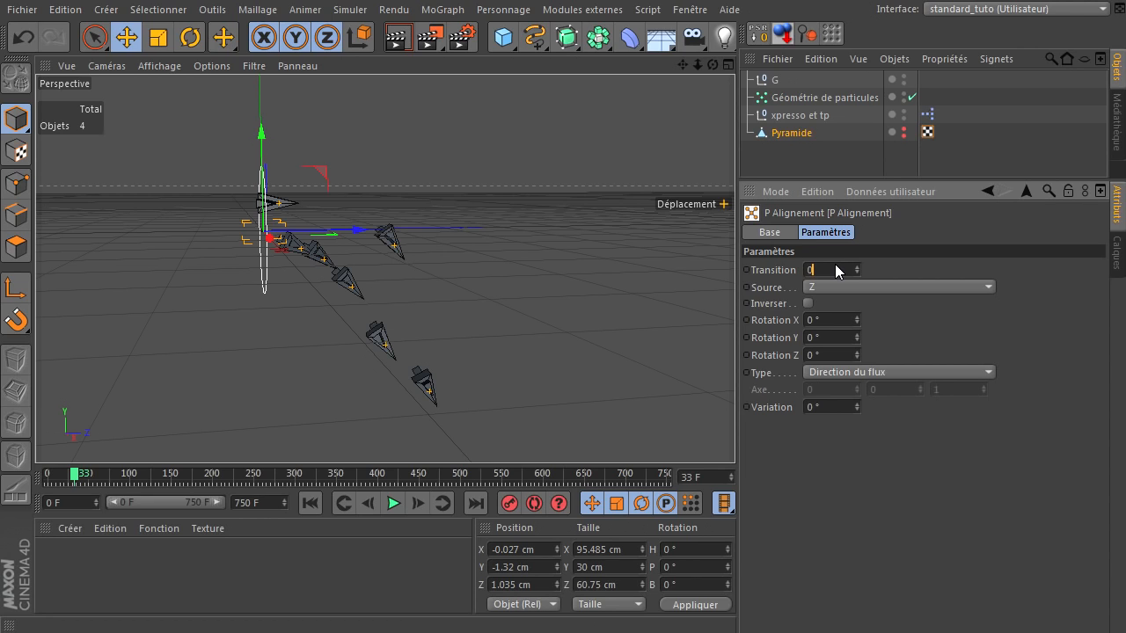
{"action": "left_click", "coordinate": [836, 264]}
{"action": "type", "text": "0"}
{"action": "key", "text": "Return"}
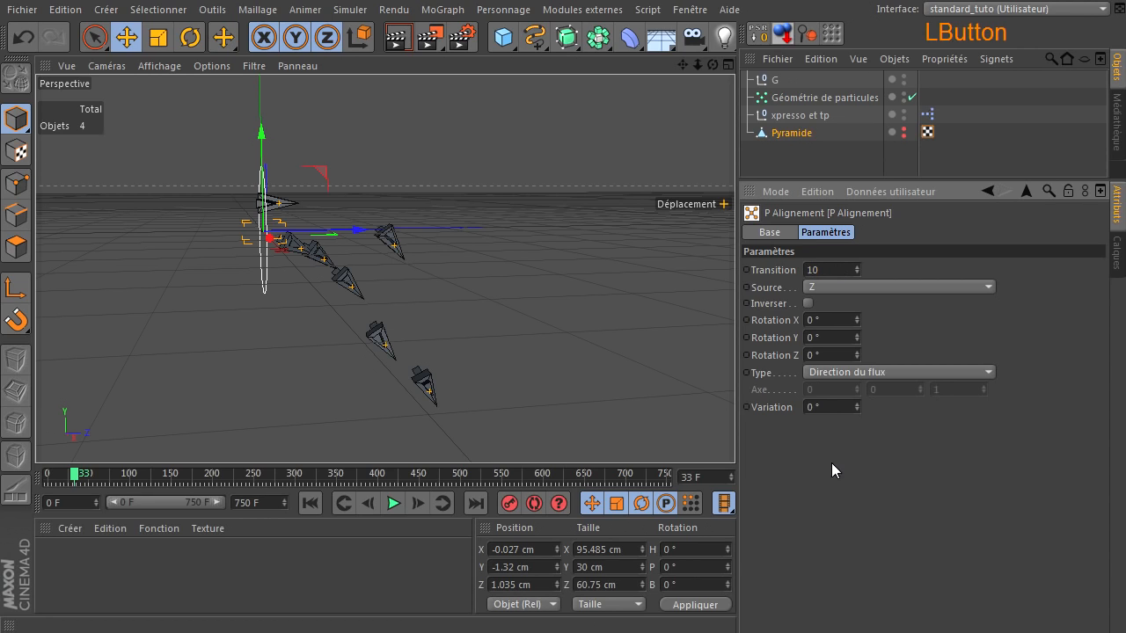
{"action": "left_click", "coordinate": [310, 503]}
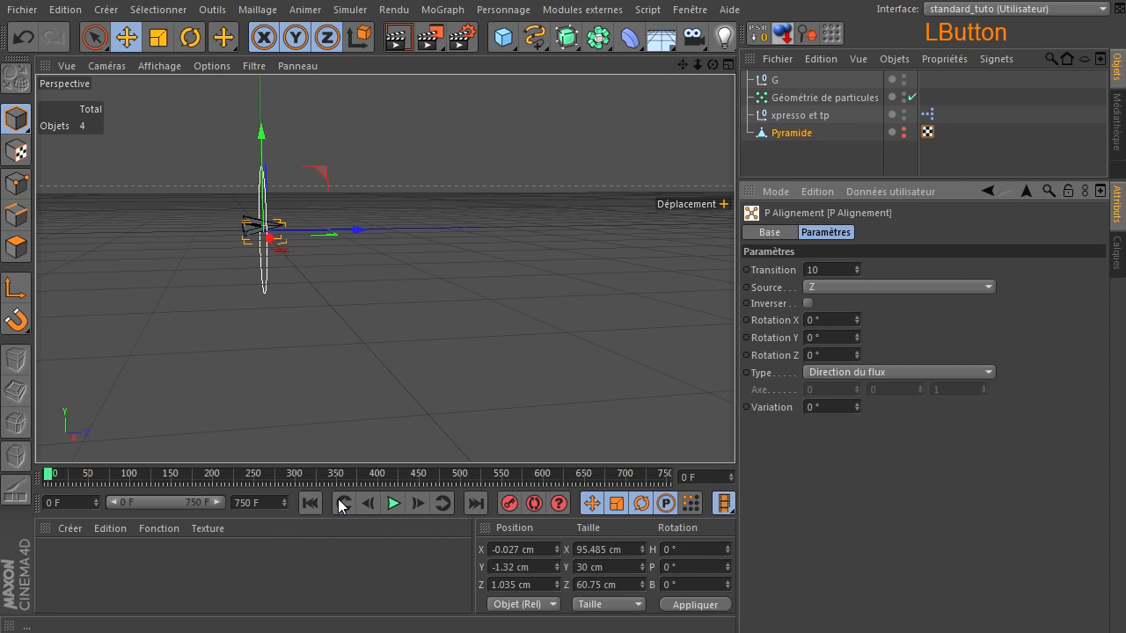
{"action": "left_click", "coordinate": [393, 504]}
{"action": "left_click", "coordinate": [393, 504]}
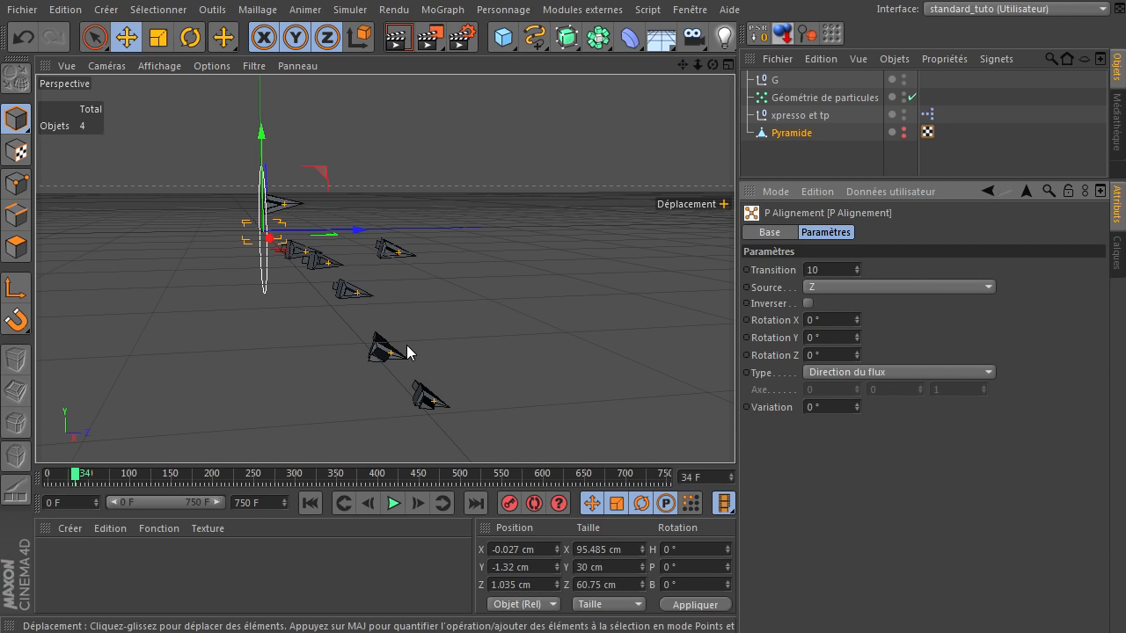
Step: Resume playback, set the P Alignement Transition back to 0 while it runs, and pause at frame 349
{"action": "scroll", "coordinate": [403, 393], "scroll_direction": "down", "scroll_amount": 6}
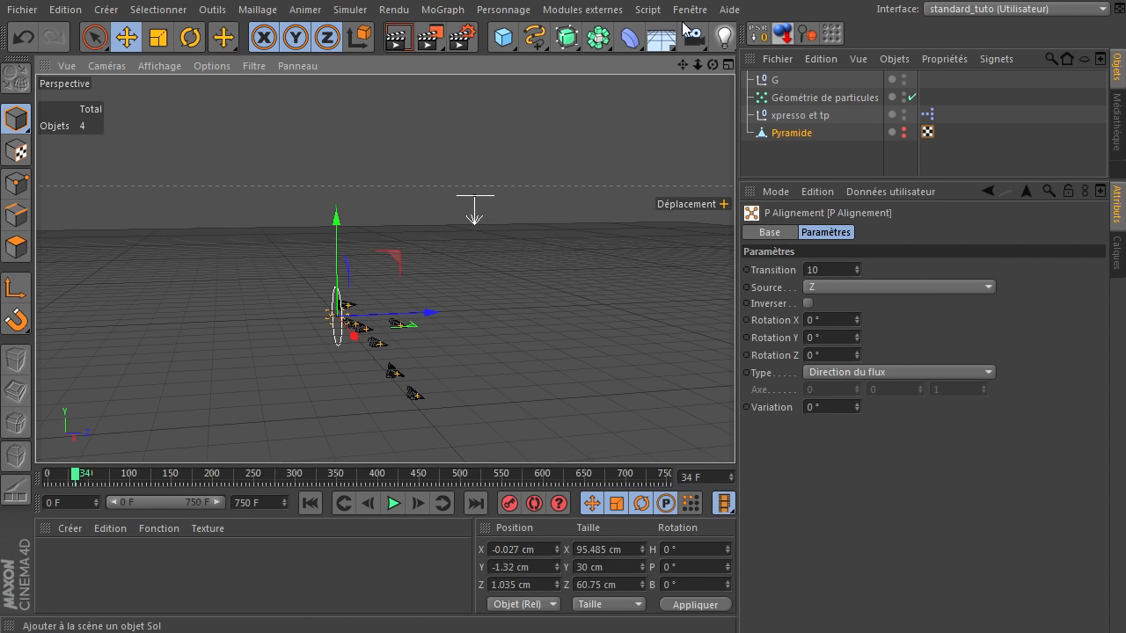
{"action": "left_click_drag", "start_coordinate": [697, 64], "coordinate": [222, 117]}
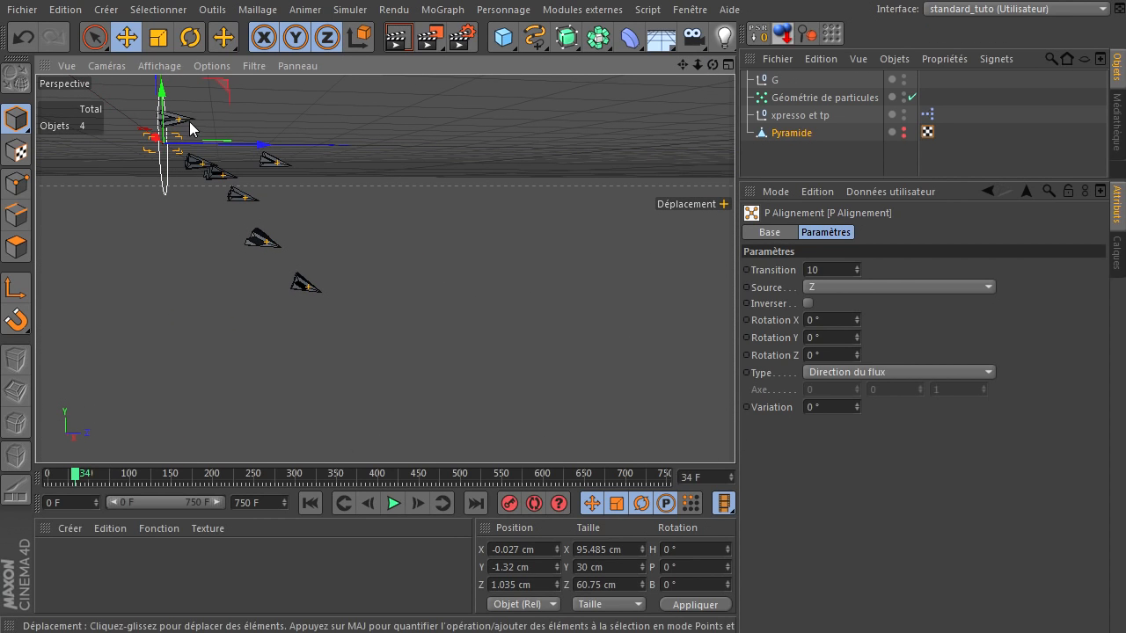
{"action": "left_click", "coordinate": [393, 503]}
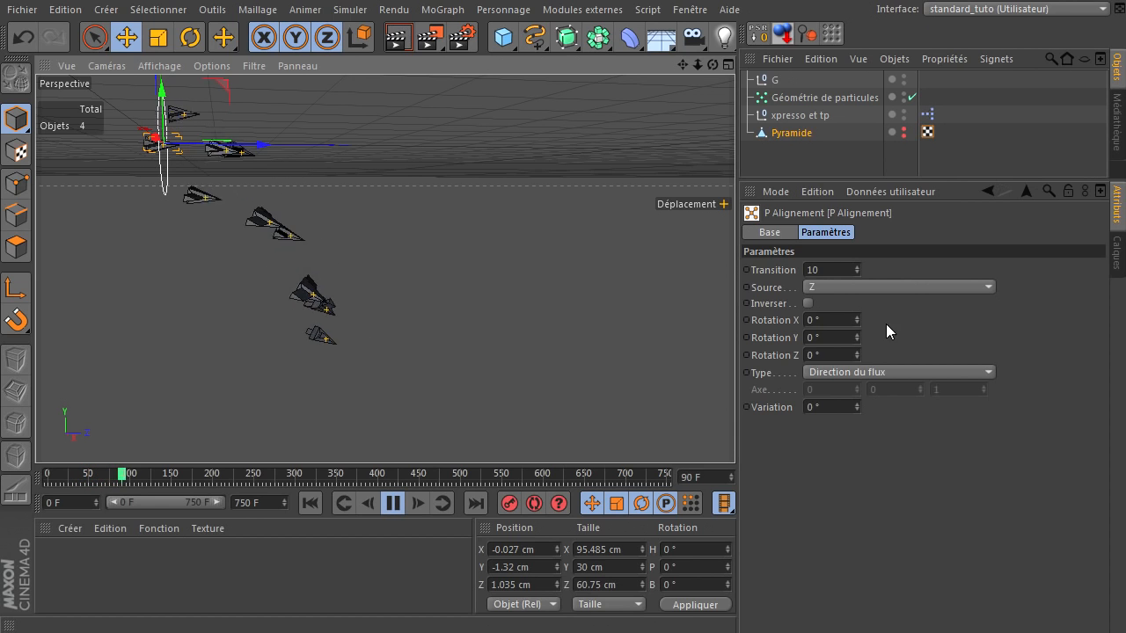
{"action": "double_click", "coordinate": [832, 272]}
{"action": "type", "text": "0"}
{"action": "left_click", "coordinate": [912, 517]}
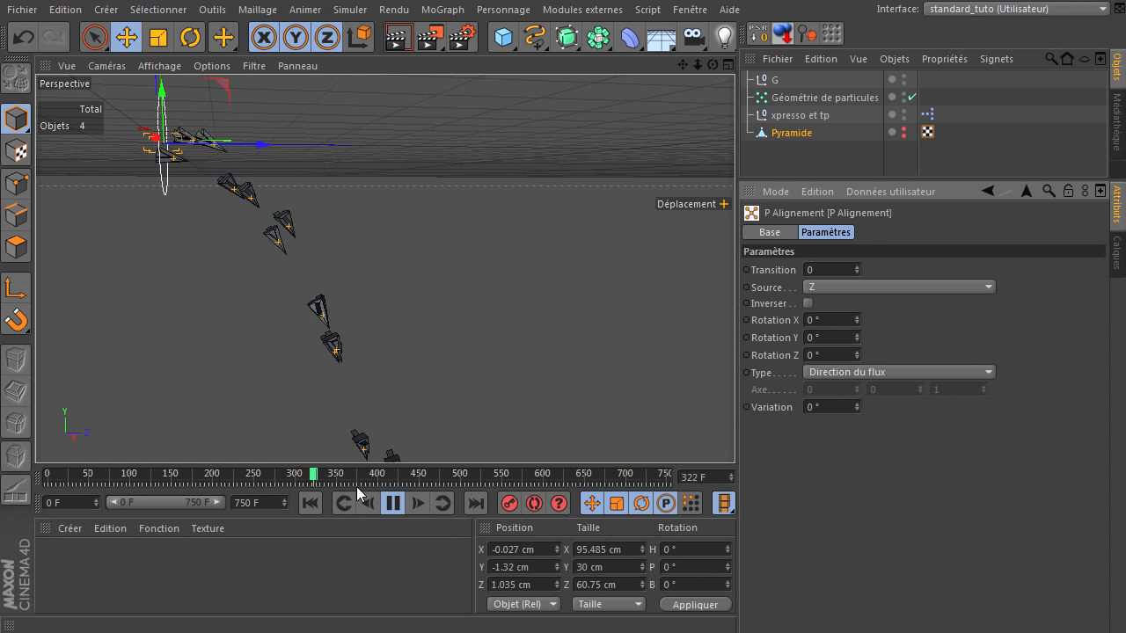
{"action": "left_click", "coordinate": [392, 503]}
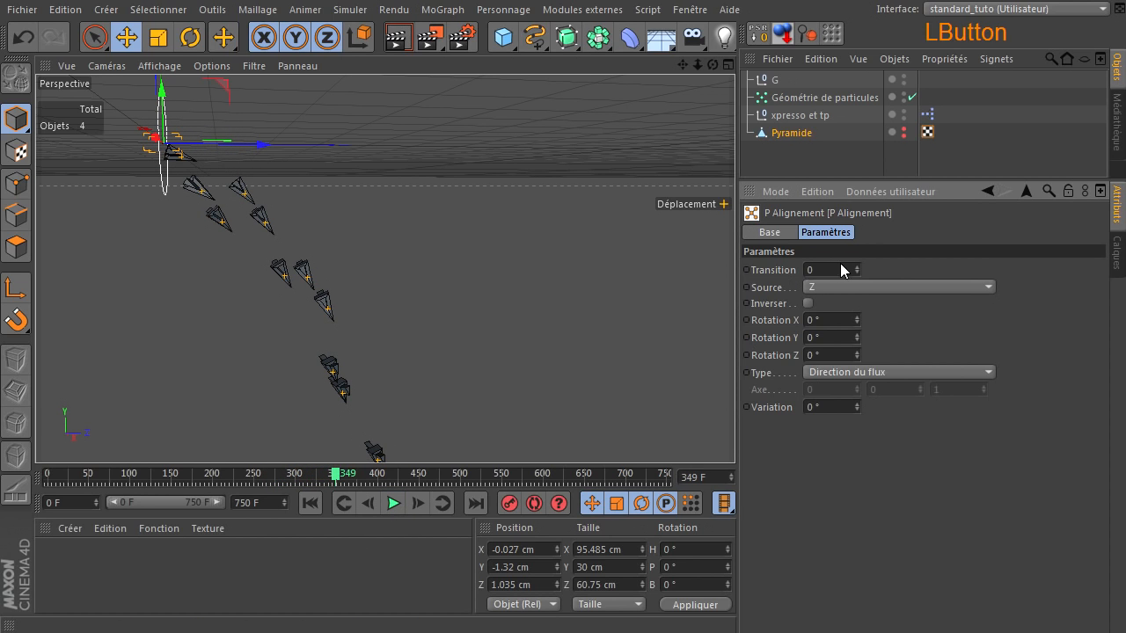
Step: Set Rotation Y of the P Alignement node to 43° and replay from the first frame, pausing at frame 42 to inspect the ships
{"action": "left_click", "coordinate": [842, 269]}
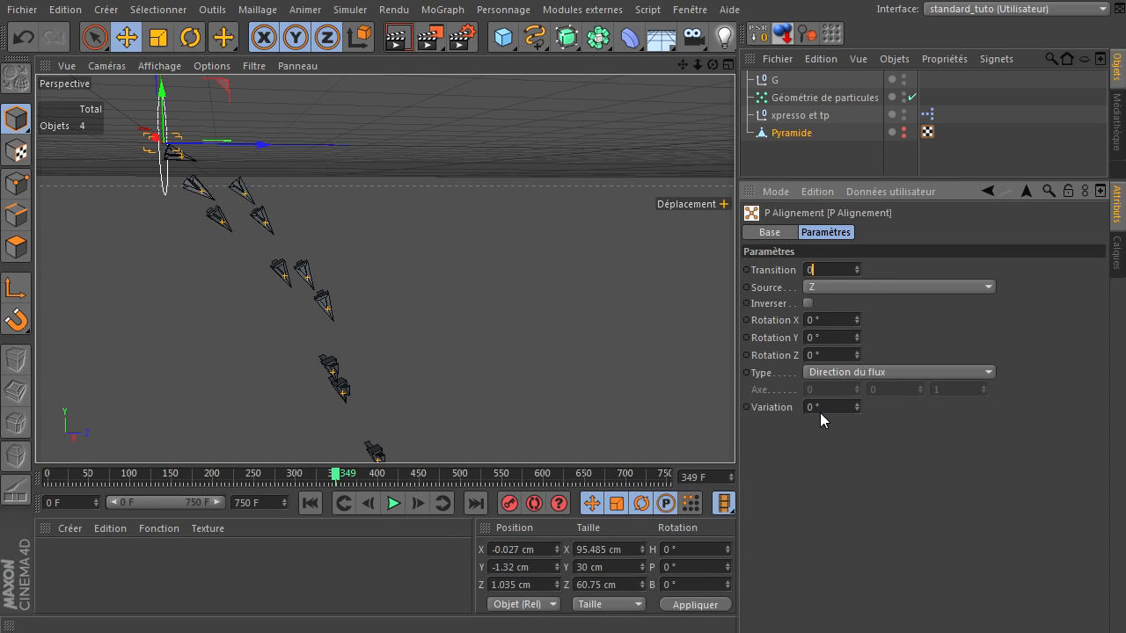
{"action": "left_click", "coordinate": [839, 323]}
{"action": "left_click", "coordinate": [844, 321]}
{"action": "left_click_drag", "start_coordinate": [856, 337], "coordinate": [856, 337]}
{"action": "left_click", "coordinate": [310, 504]}
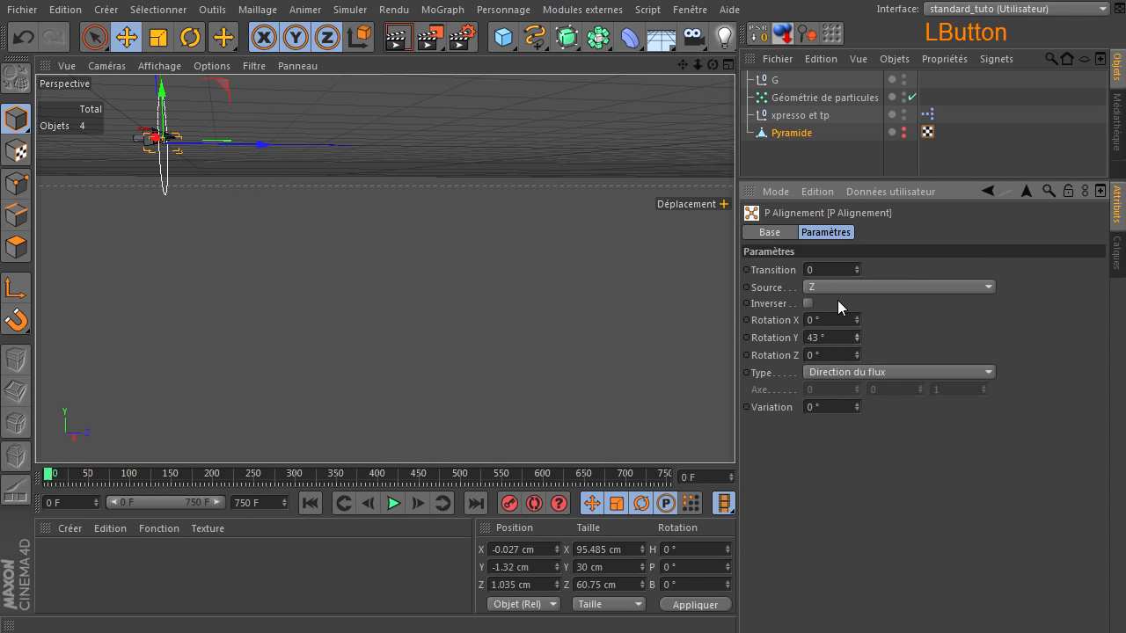
{"action": "left_click", "coordinate": [394, 504]}
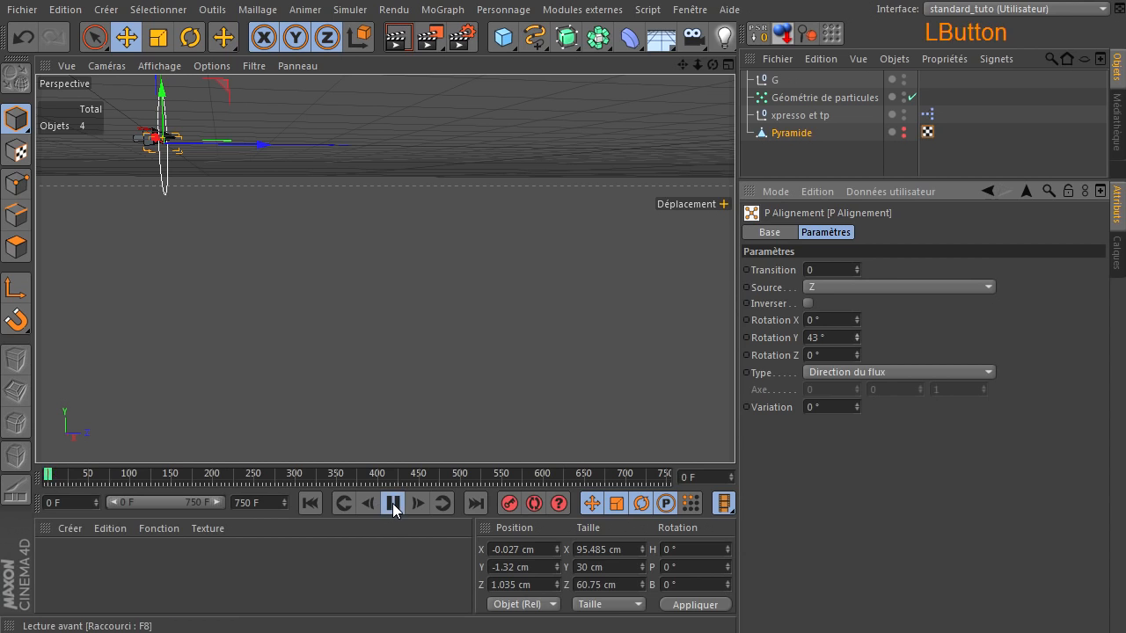
{"action": "left_click", "coordinate": [393, 503]}
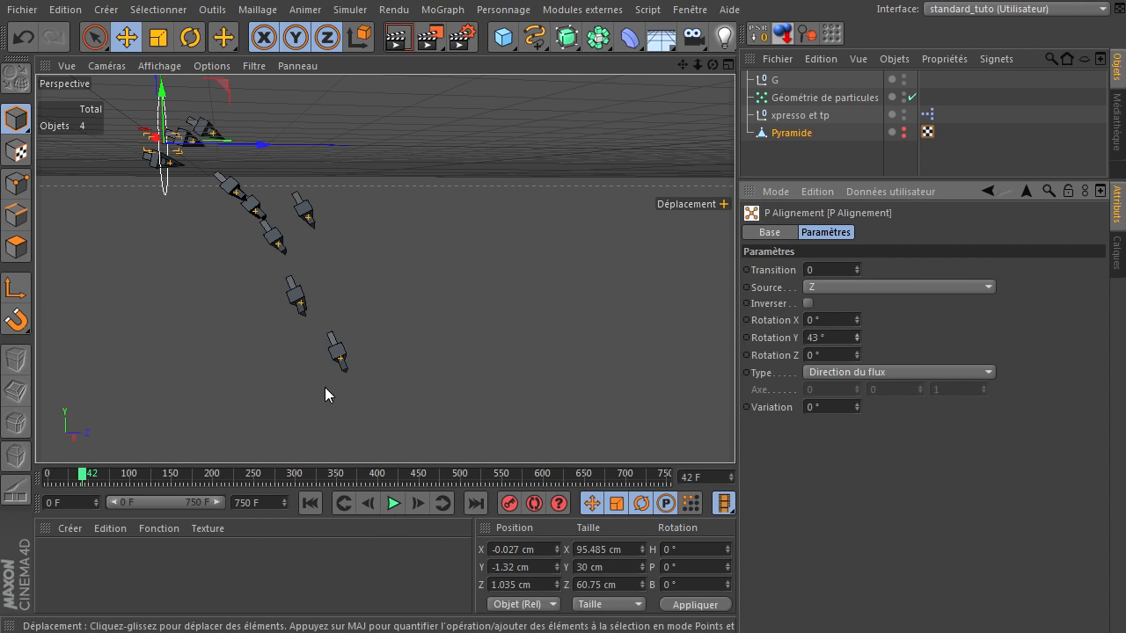
{"action": "left_click_drag", "start_coordinate": [713, 64], "coordinate": [704, 436]}
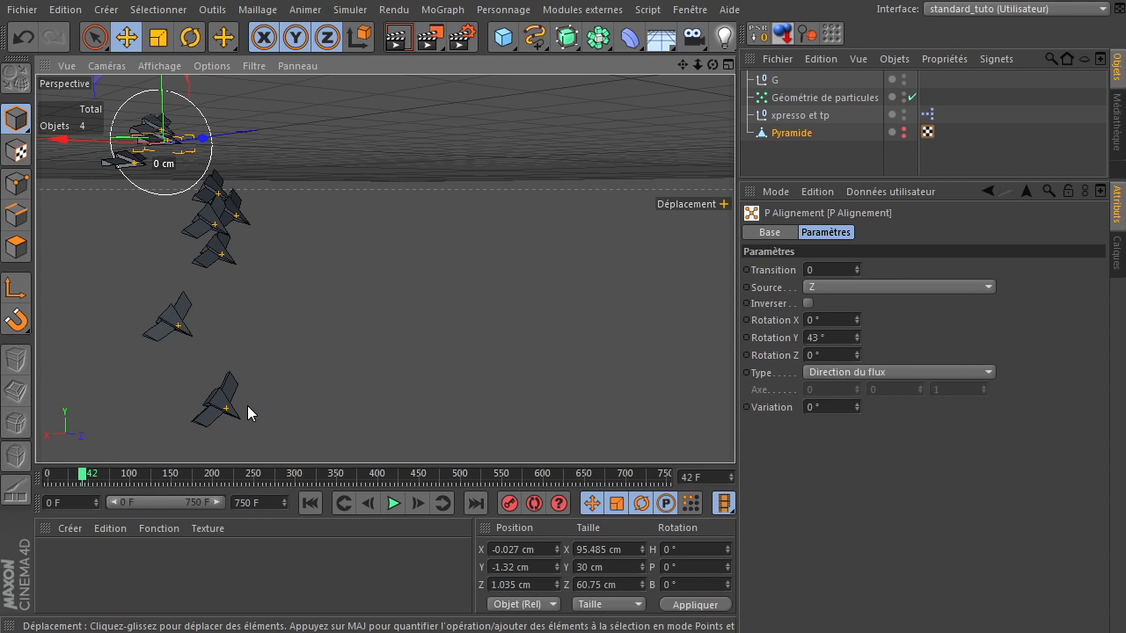
Step: Reset Rotation Y of the P Alignement node to 0° and replay from the first frame, pausing at frame 48
{"action": "left_click", "coordinate": [827, 342]}
{"action": "left_click", "coordinate": [901, 328]}
{"action": "left_click", "coordinate": [315, 504]}
{"action": "left_click", "coordinate": [392, 503]}
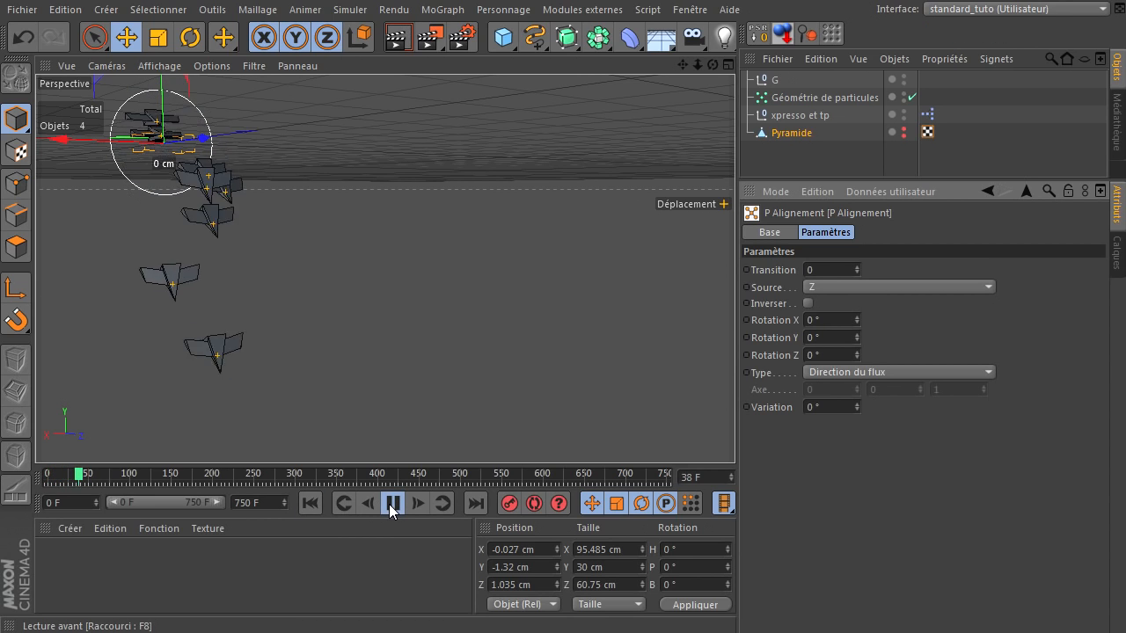
{"action": "left_click", "coordinate": [392, 503]}
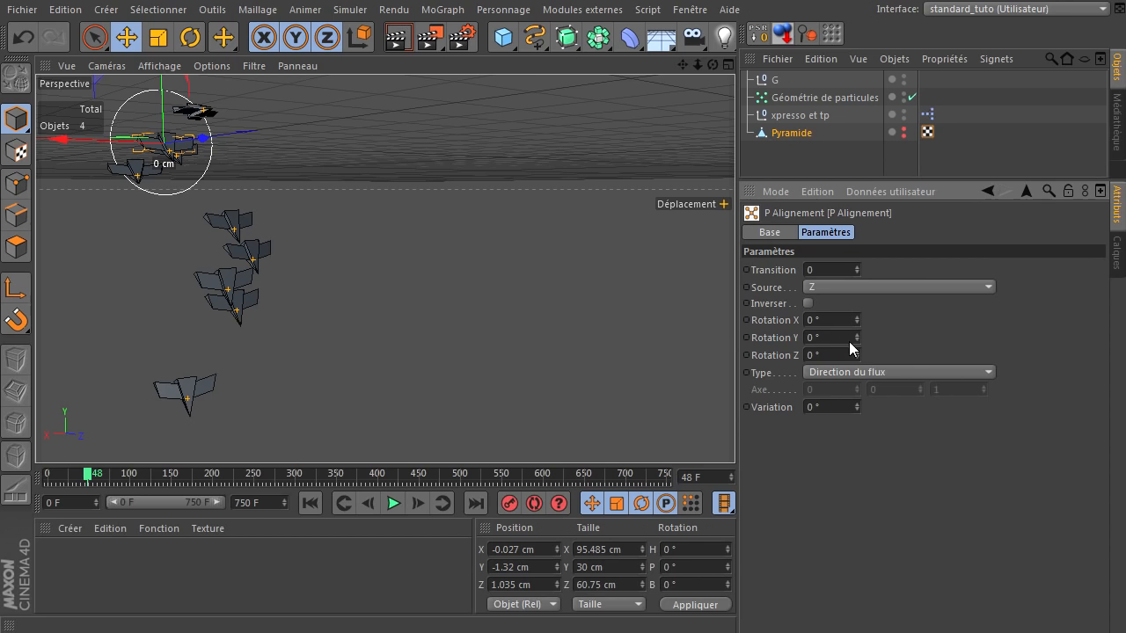
Step: Set Rotation Z of the P Alignement node to 50° and replay the animation briefly from the first frame
{"action": "left_click", "coordinate": [833, 355]}
{"action": "type", "text": "50"}
{"action": "key", "text": "Return"}
{"action": "left_click", "coordinate": [320, 503]}
{"action": "left_click", "coordinate": [395, 500]}
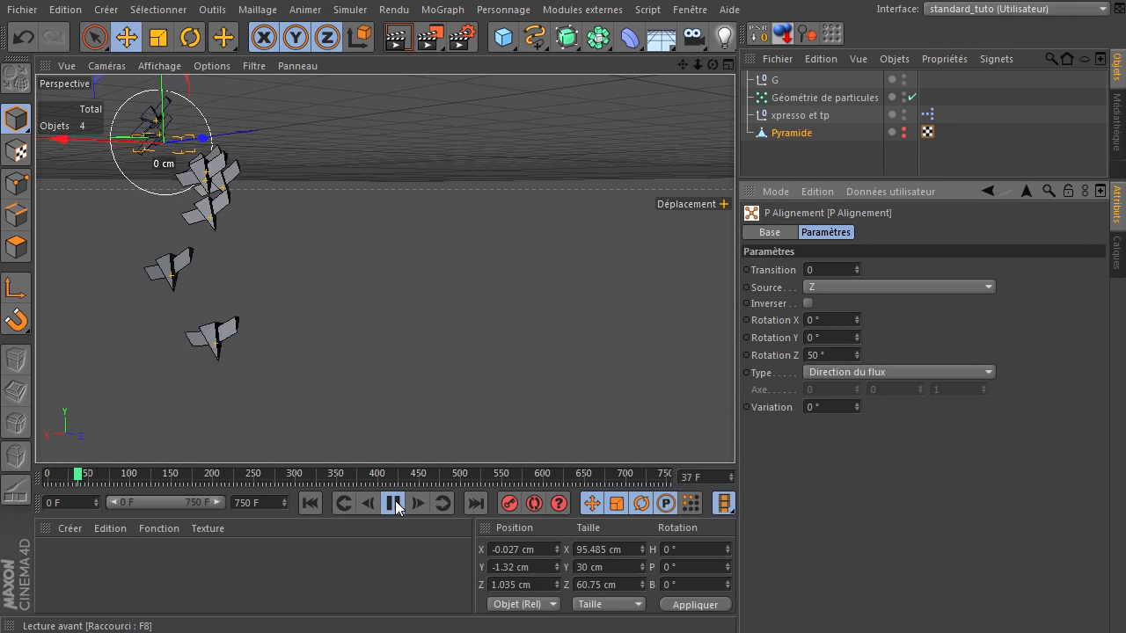
{"action": "left_click", "coordinate": [393, 503]}
Step: Set Rotation X of the P Alignement node to 50° and replay from the first frame, pausing at frame 42
{"action": "left_click", "coordinate": [818, 320]}
{"action": "type", "text": "50"}
{"action": "key", "text": "Return"}
{"action": "left_click", "coordinate": [310, 503]}
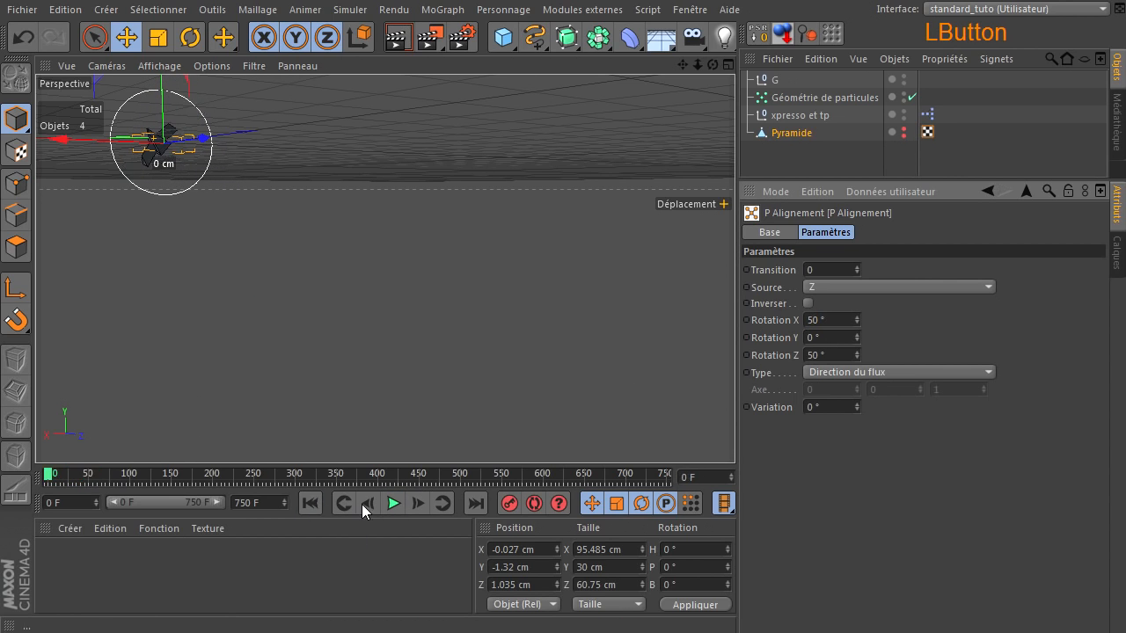
{"action": "left_click", "coordinate": [396, 503]}
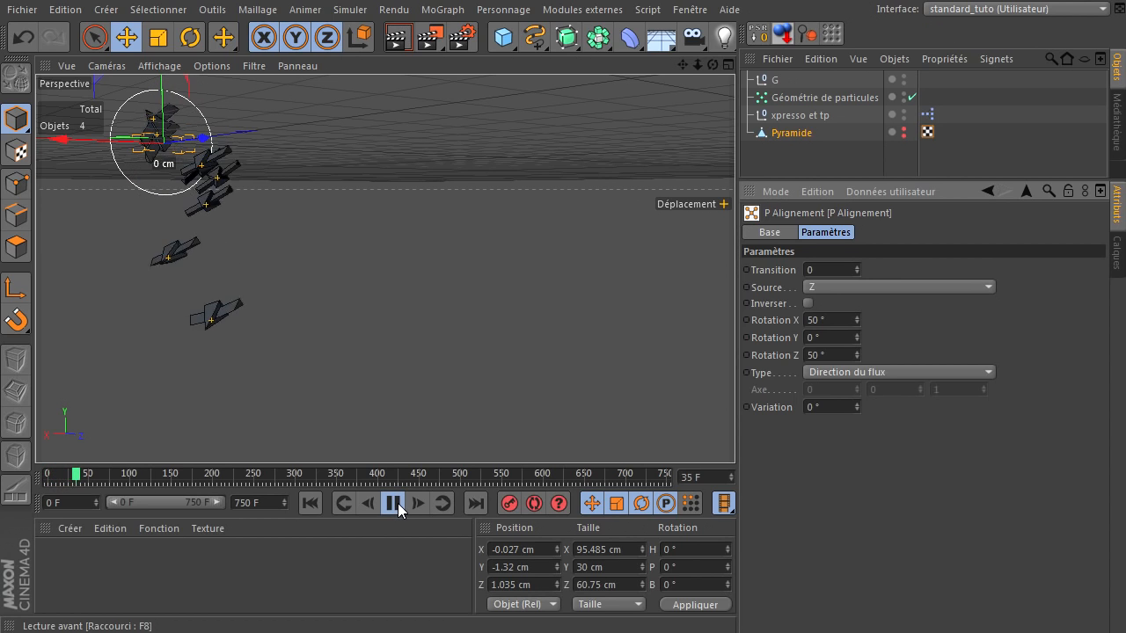
{"action": "left_click", "coordinate": [394, 503]}
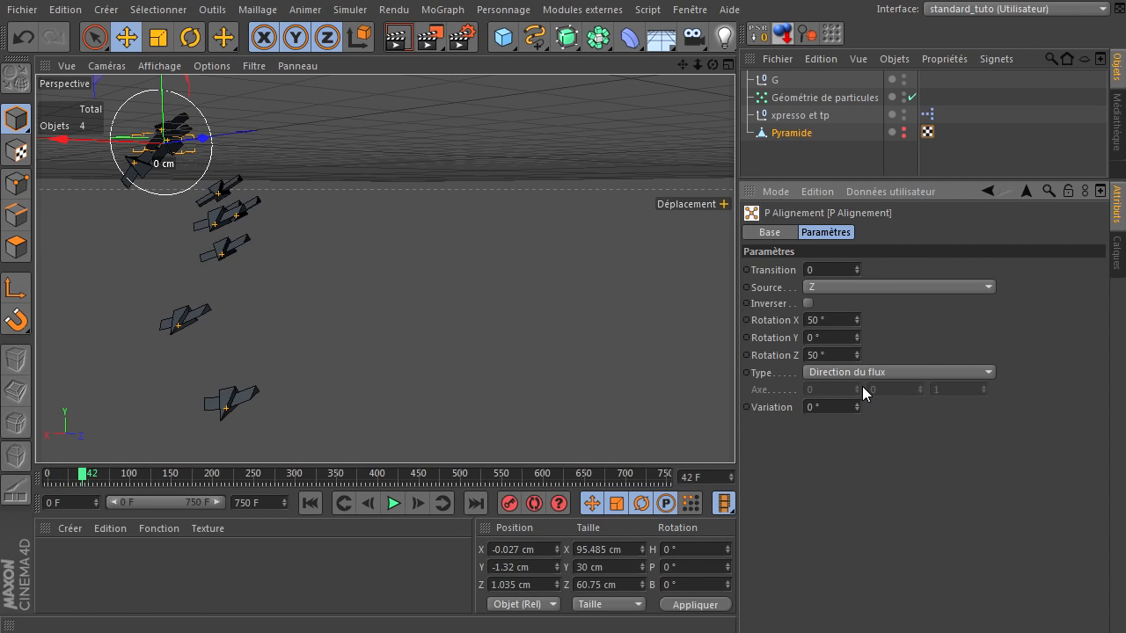
Step: Reset Rotation X and Rotation Z of the P Alignement node to 0° and return to the first frame
{"action": "left_click", "coordinate": [839, 322]}
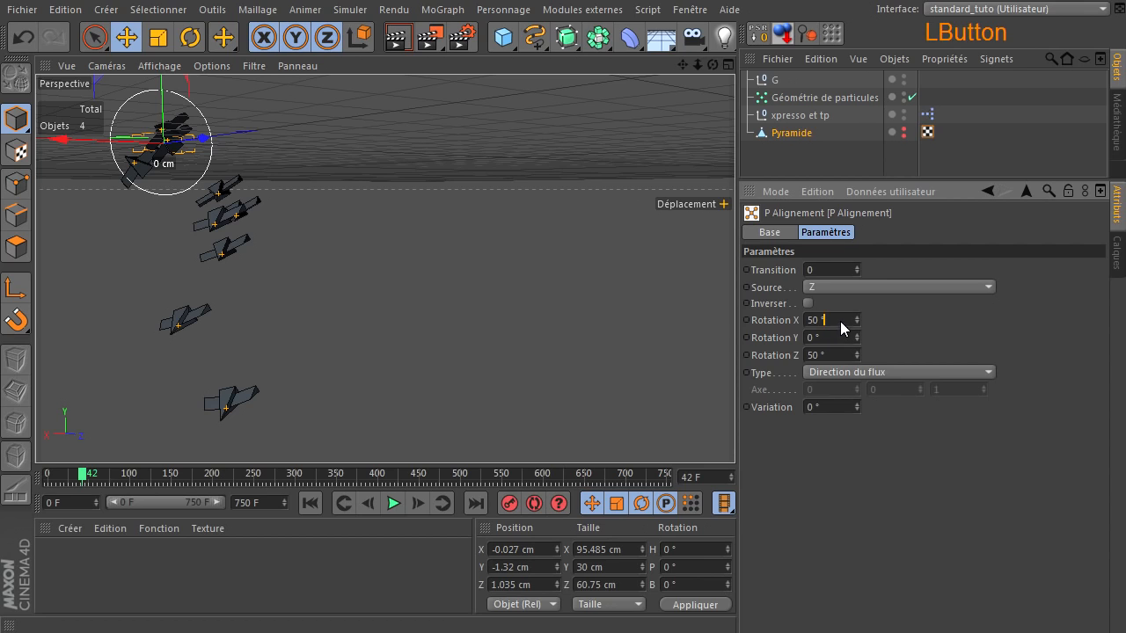
{"action": "type", "text": "0"}
{"action": "key", "text": "Return"}
{"action": "left_click", "coordinate": [834, 356]}
{"action": "type", "text": "0"}
{"action": "key", "text": "Return"}
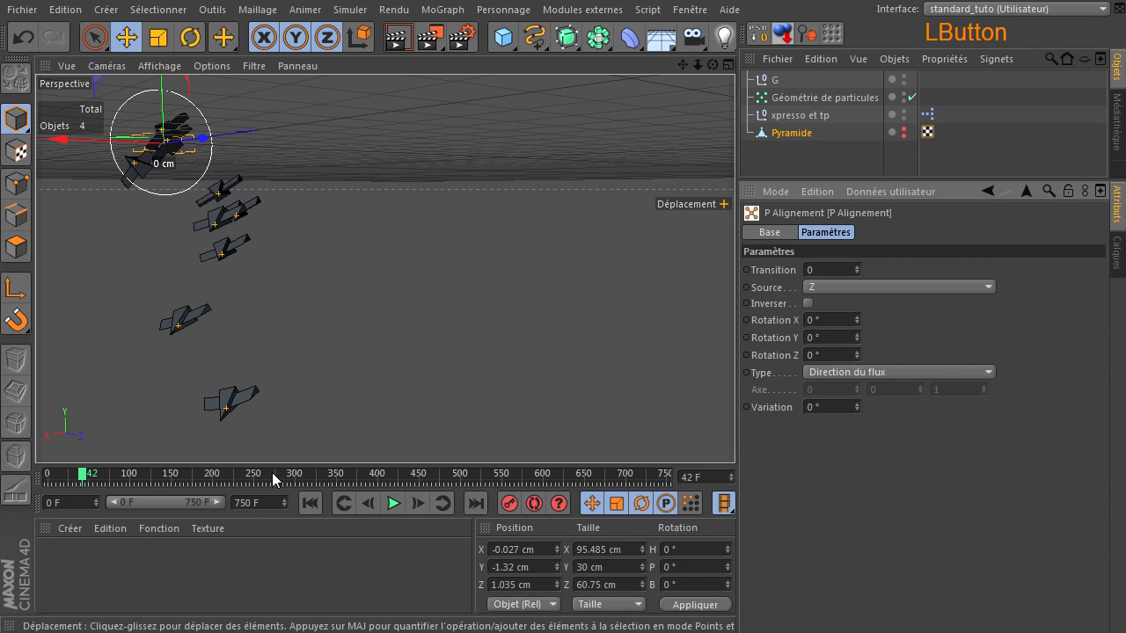
{"action": "left_click", "coordinate": [314, 498]}
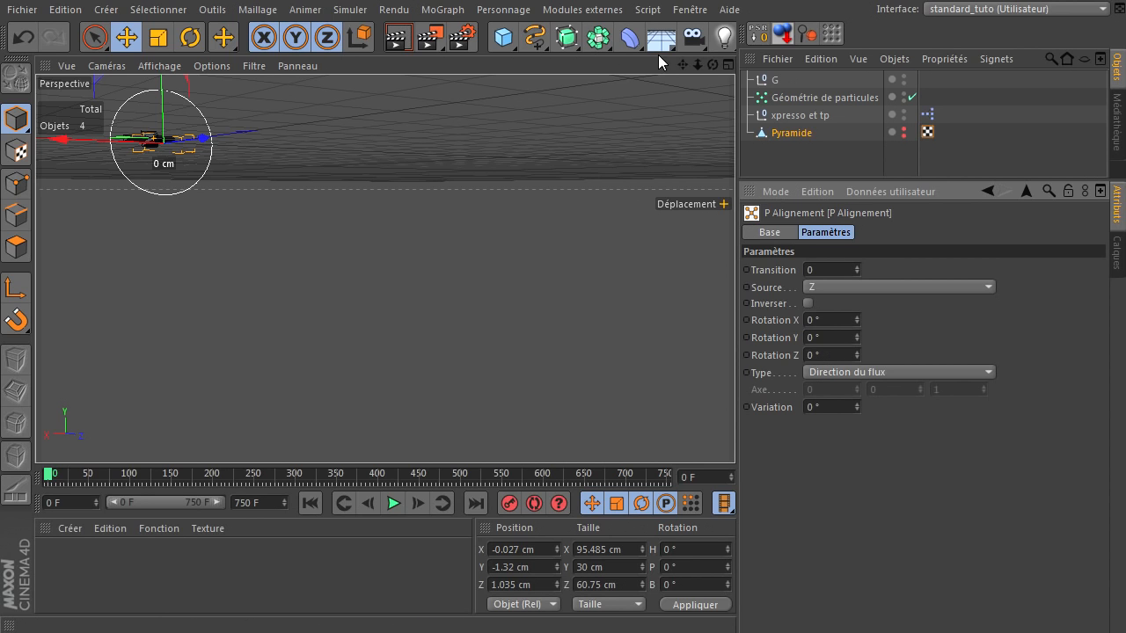
Step: Set the alignment Type of the P Alignement node to Position personnalisée
{"action": "left_click_drag", "start_coordinate": [682, 64], "coordinate": [743, 404]}
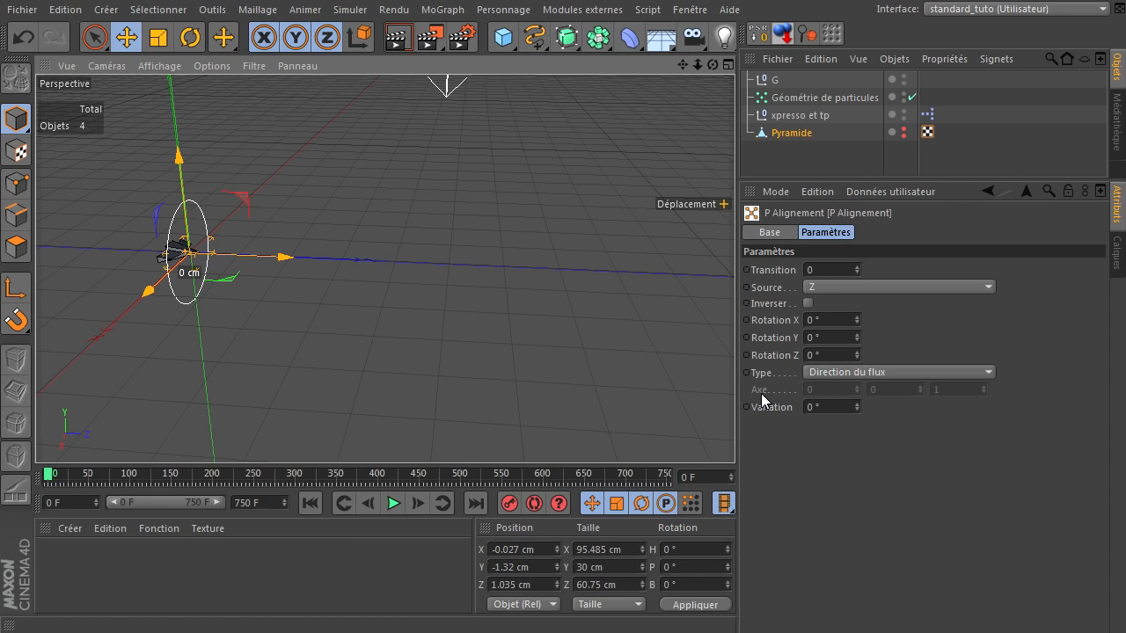
{"action": "left_click", "coordinate": [848, 373]}
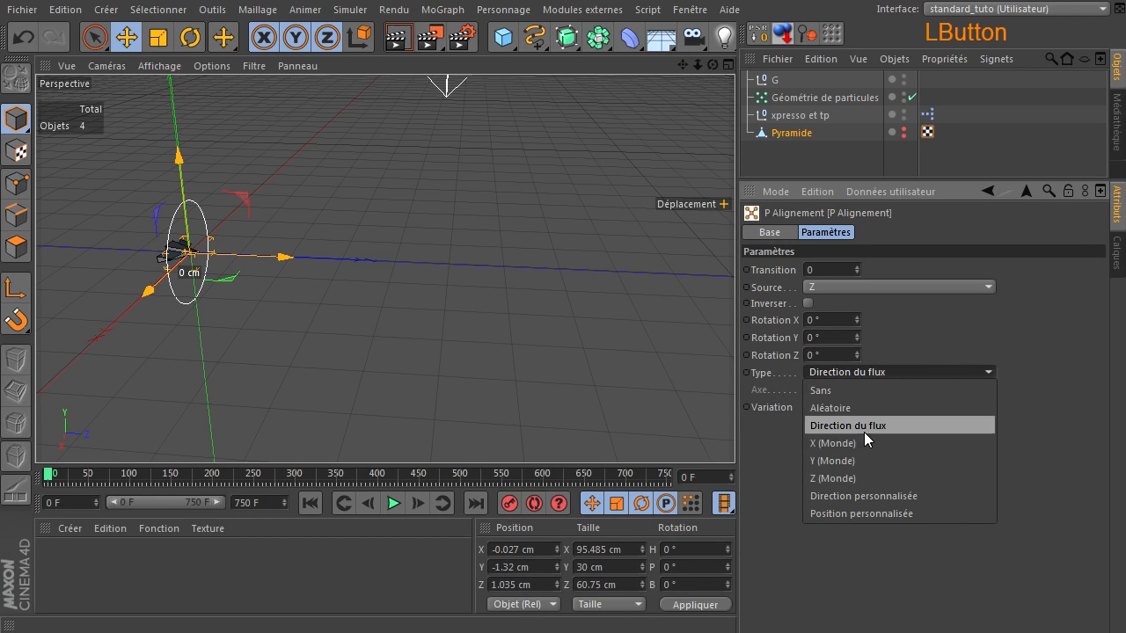
{"action": "left_click", "coordinate": [857, 513]}
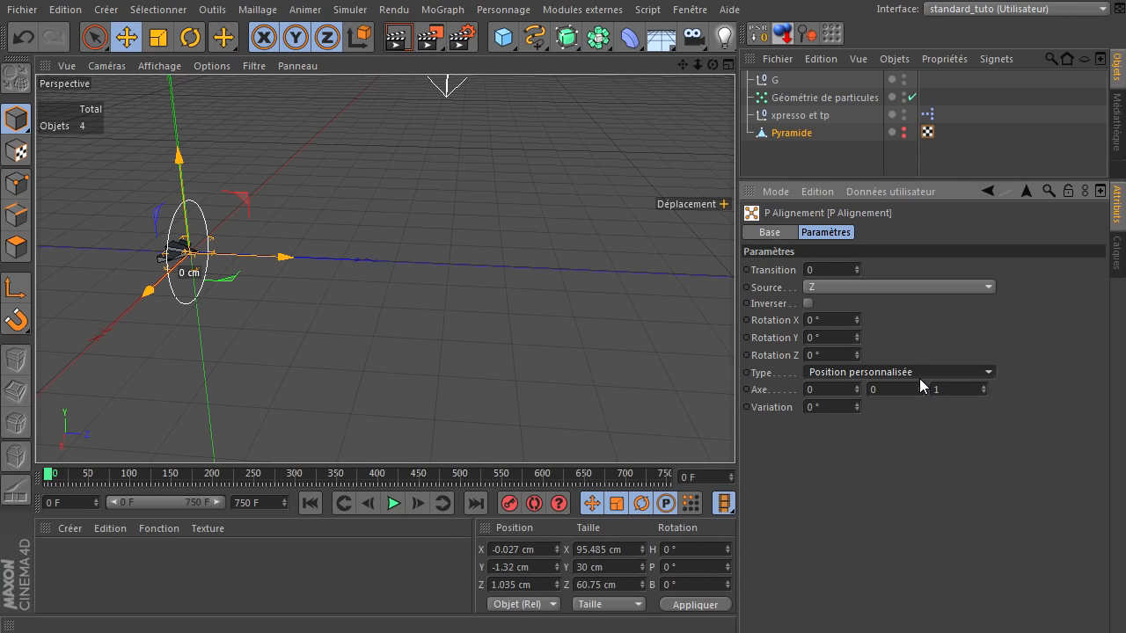
Step: Bring up the XPresso editor, place it clear of the object list, and add a Neutre null object to the scene
{"action": "left_click_drag", "start_coordinate": [1125, 167], "coordinate": [485, 53]}
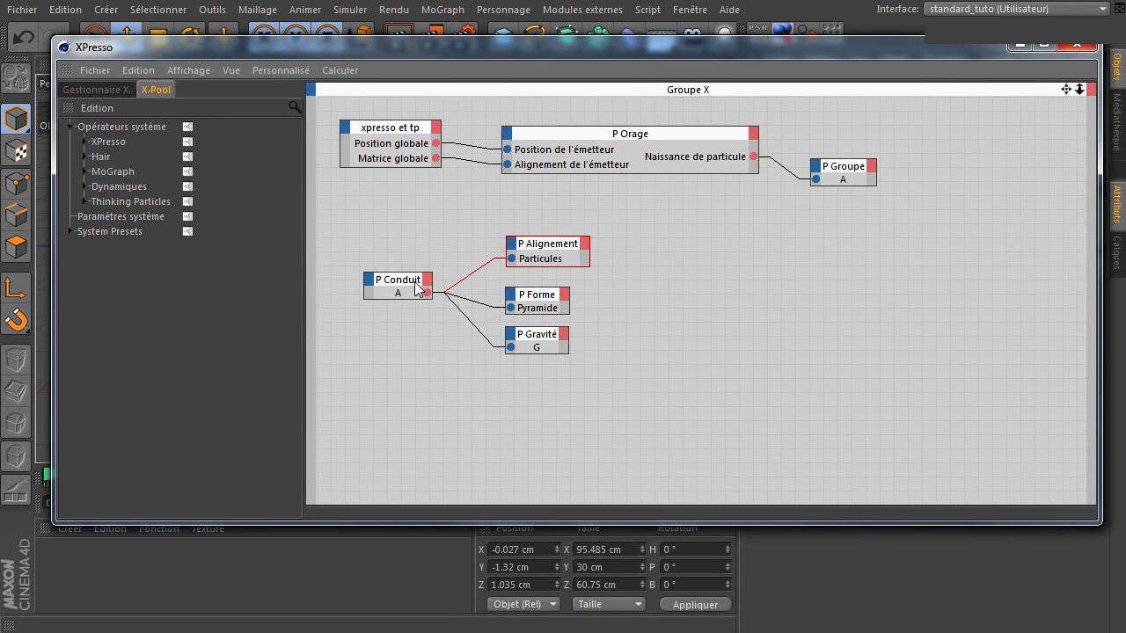
{"action": "left_click_drag", "start_coordinate": [701, 56], "coordinate": [735, 286]}
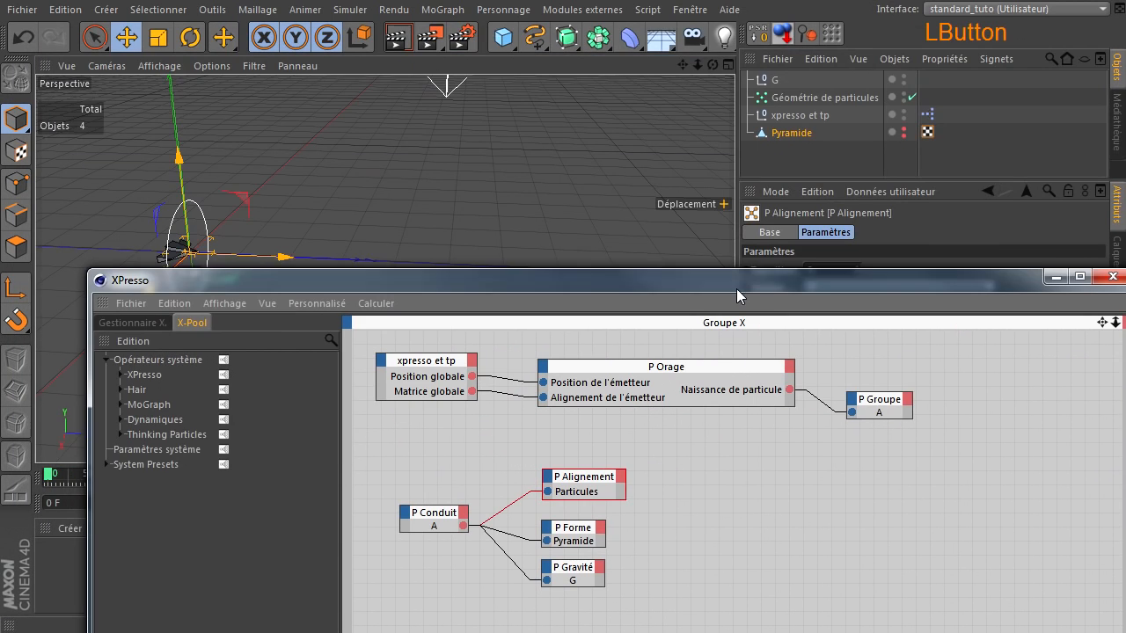
{"action": "left_click", "coordinate": [523, 44]}
{"action": "left_click", "coordinate": [520, 53]}
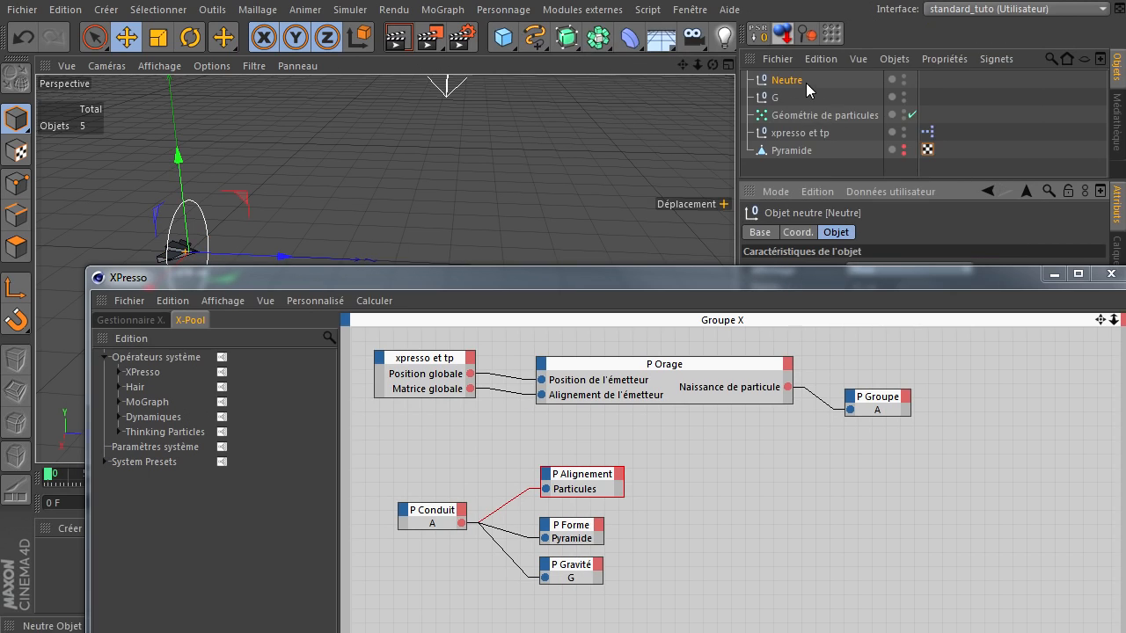
Step: Add the Neutre null to the XPresso graph with a Position globale output and enlarge its node to show the port name
{"action": "mouse_move", "coordinate": [792, 83]}
{"action": "left_mouse_down"}
{"action": "mouse_move", "coordinate": [839, 259]}
{"action": "mouse_move", "coordinate": [379, 631]}
{"action": "left_mouse_up"}
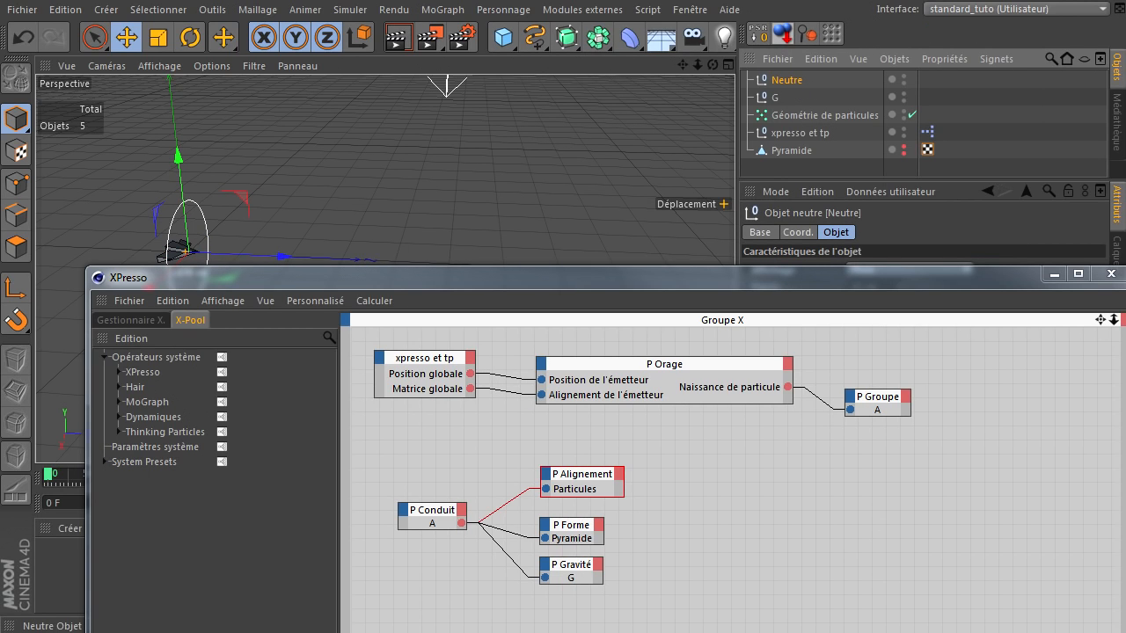
{"action": "left_click_drag", "start_coordinate": [629, 281], "coordinate": [558, 91]}
{"action": "left_click_drag", "start_coordinate": [343, 460], "coordinate": [354, 439]}
{"action": "left_click", "coordinate": [374, 434]}
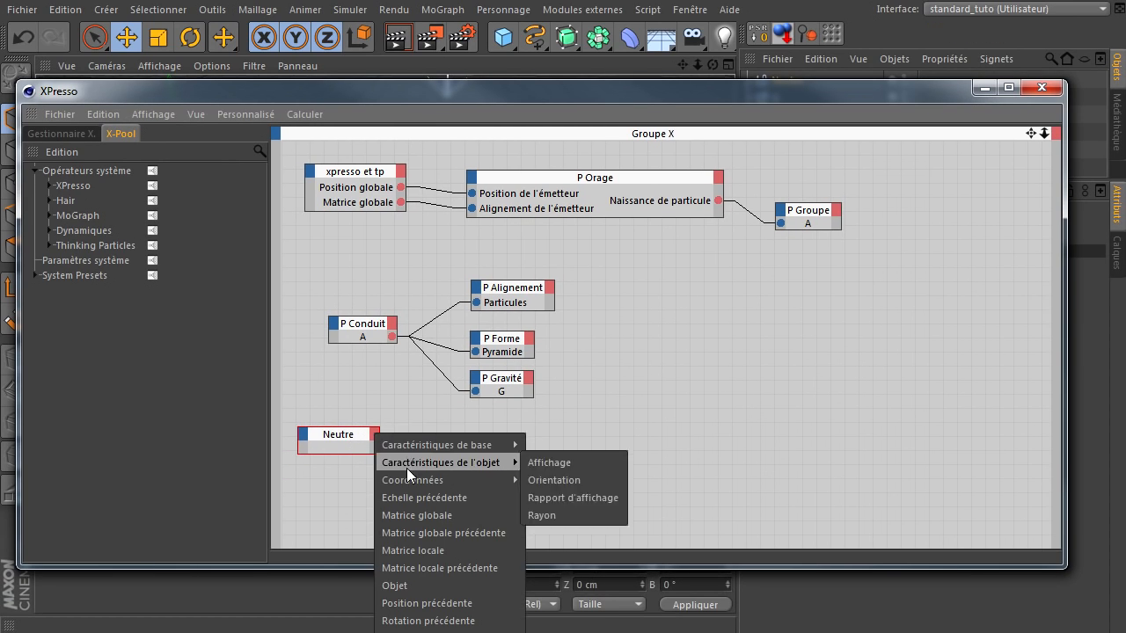
{"action": "mouse_move", "coordinate": [408, 480]}
{"action": "mouse_move", "coordinate": [598, 550]}
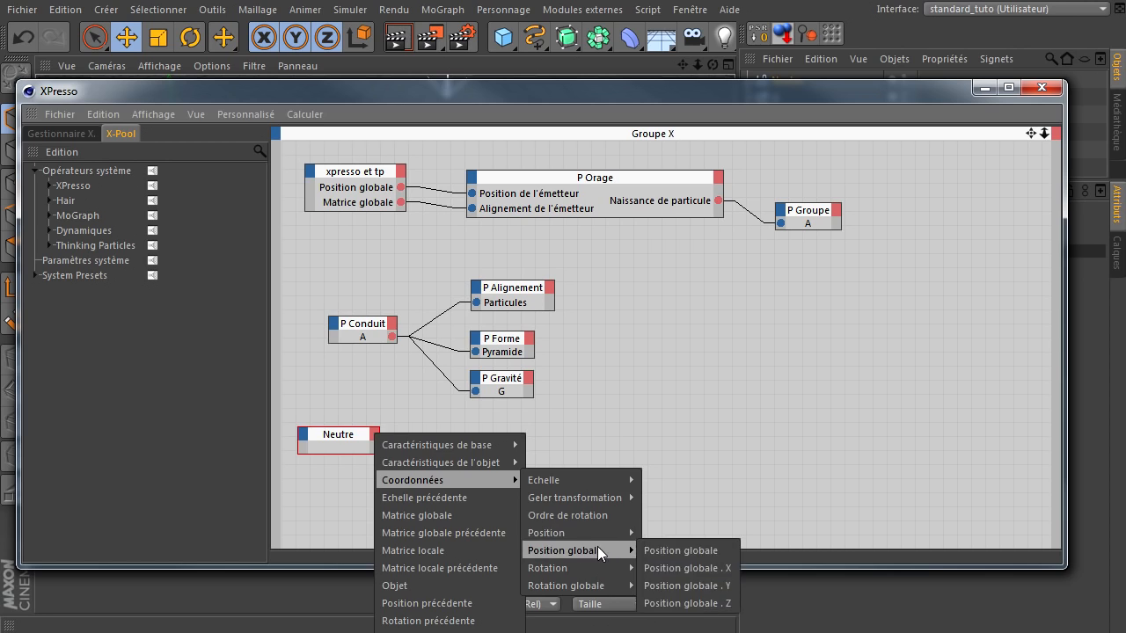
{"action": "left_click", "coordinate": [672, 554]}
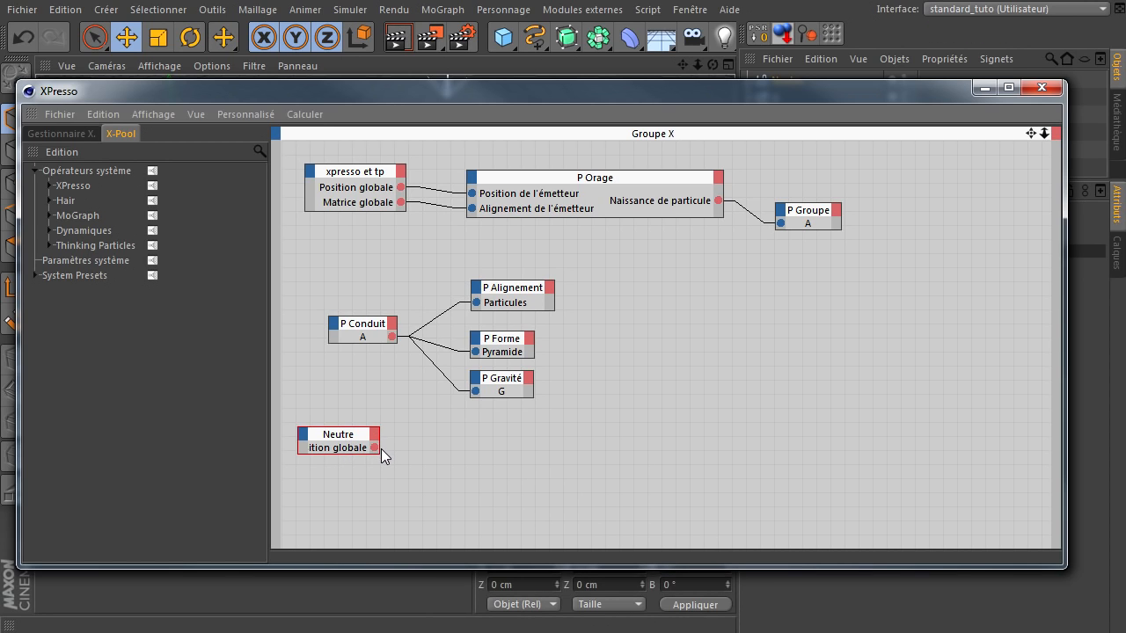
{"action": "left_click_drag", "start_coordinate": [377, 452], "coordinate": [448, 470]}
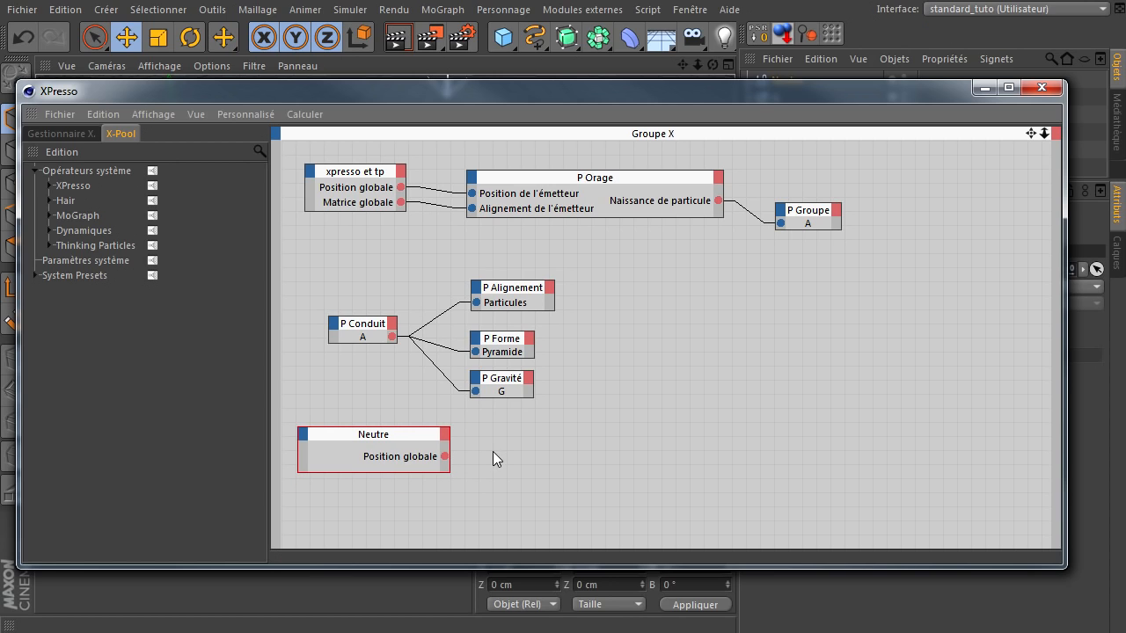
Step: Move the P Alignement node away from the other particle nodes and add an Axe input port to it
{"action": "left_click_drag", "start_coordinate": [489, 290], "coordinate": [700, 279]}
{"action": "left_click", "coordinate": [687, 276]}
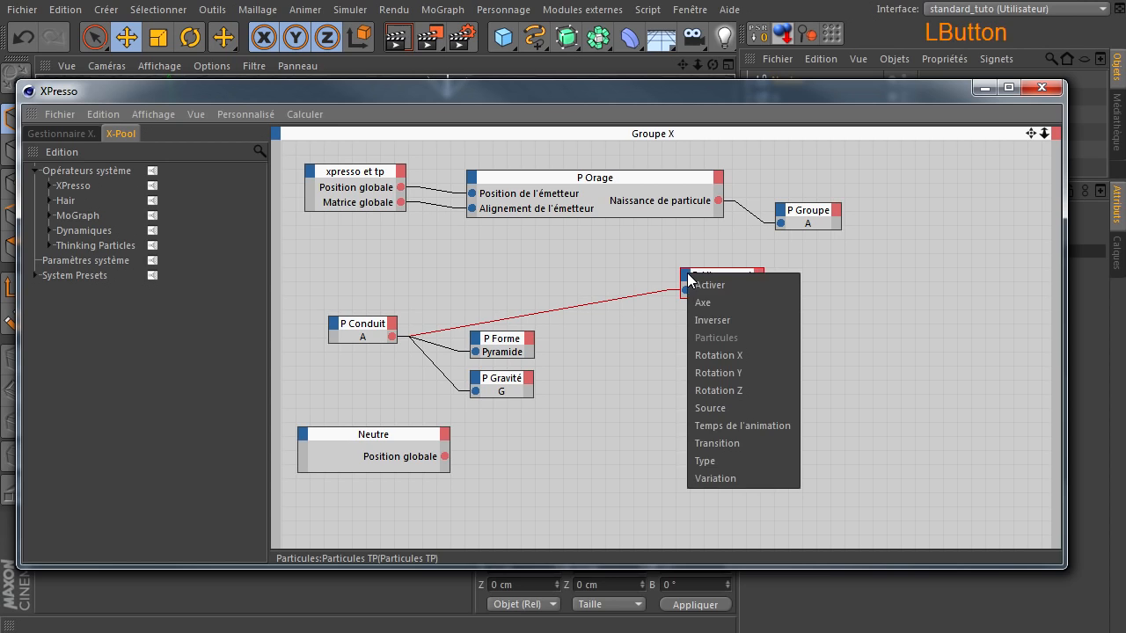
{"action": "left_click", "coordinate": [712, 306]}
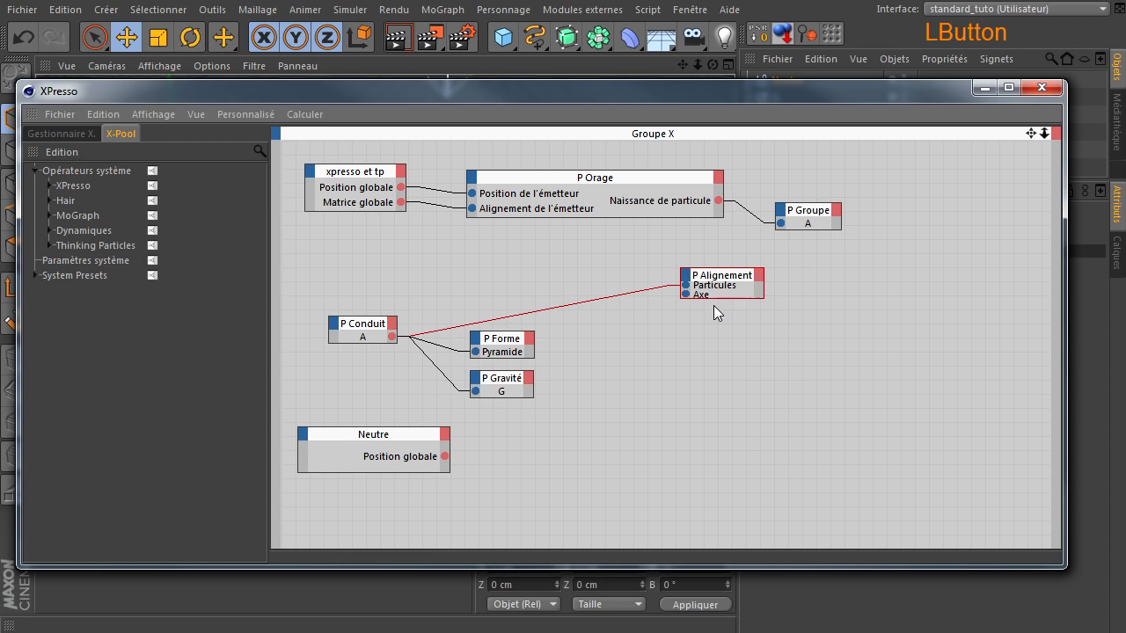
{"action": "left_click_drag", "start_coordinate": [724, 280], "coordinate": [694, 425]}
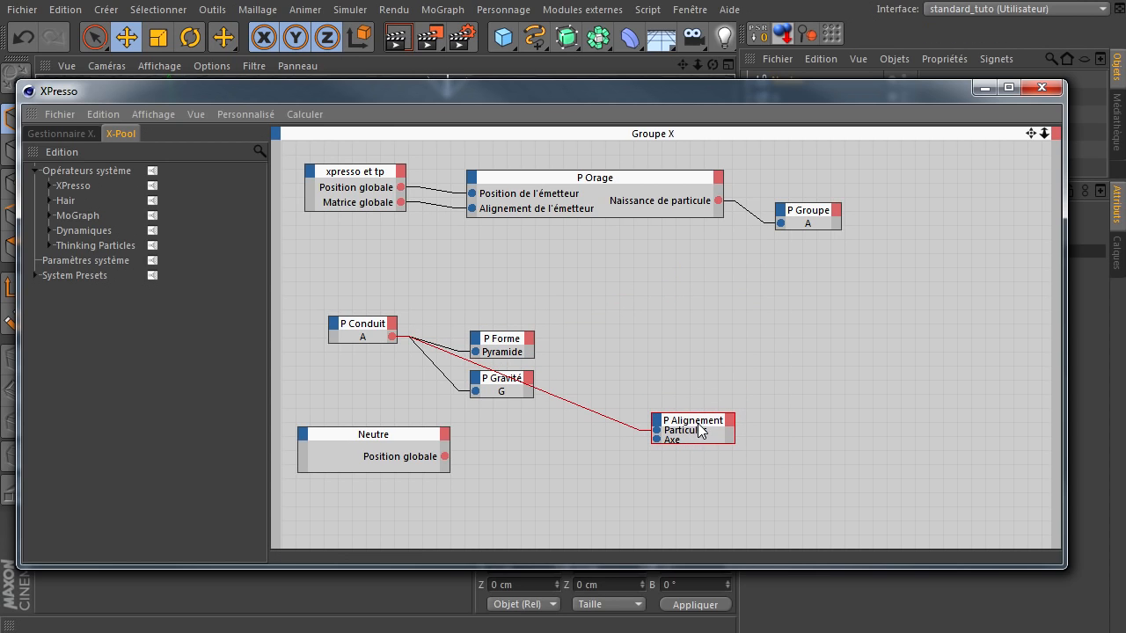
Step: Rearrange and enlarge the particle nodes, and connect the Neutre node's Position globale output to the Axe input of P Alignement
{"action": "left_click", "coordinate": [691, 419], "text": "ctrl"}
{"action": "left_click_drag", "start_coordinate": [561, 304], "coordinate": [481, 440]}
{"action": "left_click_drag", "start_coordinate": [513, 343], "coordinate": [554, 277]}
{"action": "left_click_drag", "start_coordinate": [676, 424], "coordinate": [753, 455]}
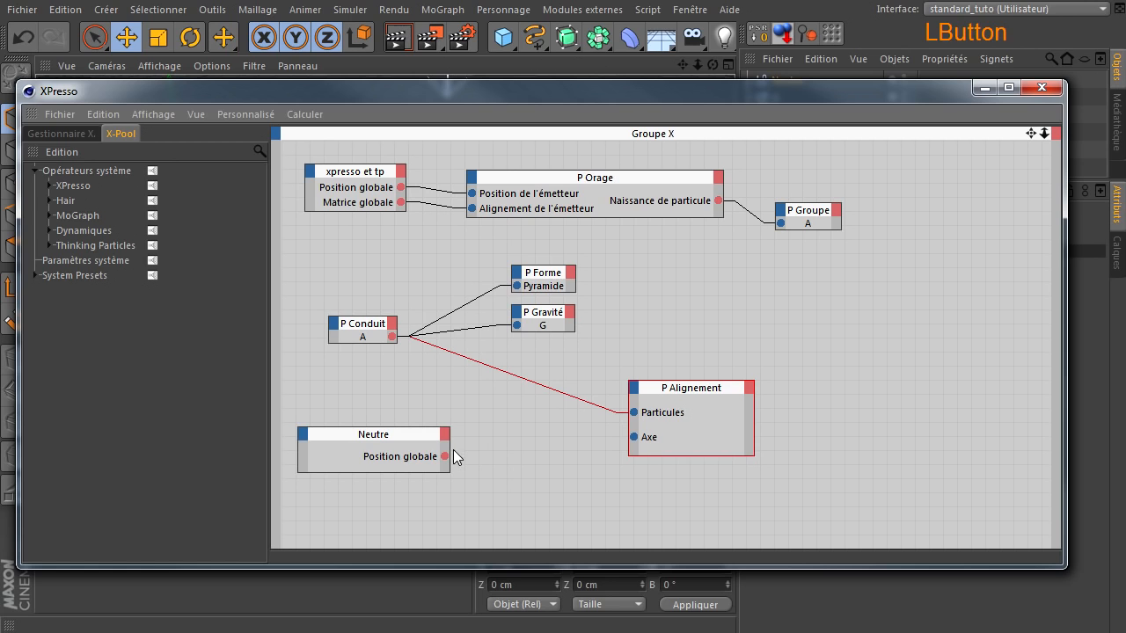
{"action": "left_click_drag", "start_coordinate": [445, 456], "coordinate": [634, 438]}
{"action": "left_click_drag", "start_coordinate": [407, 99], "coordinate": [1125, 100]}
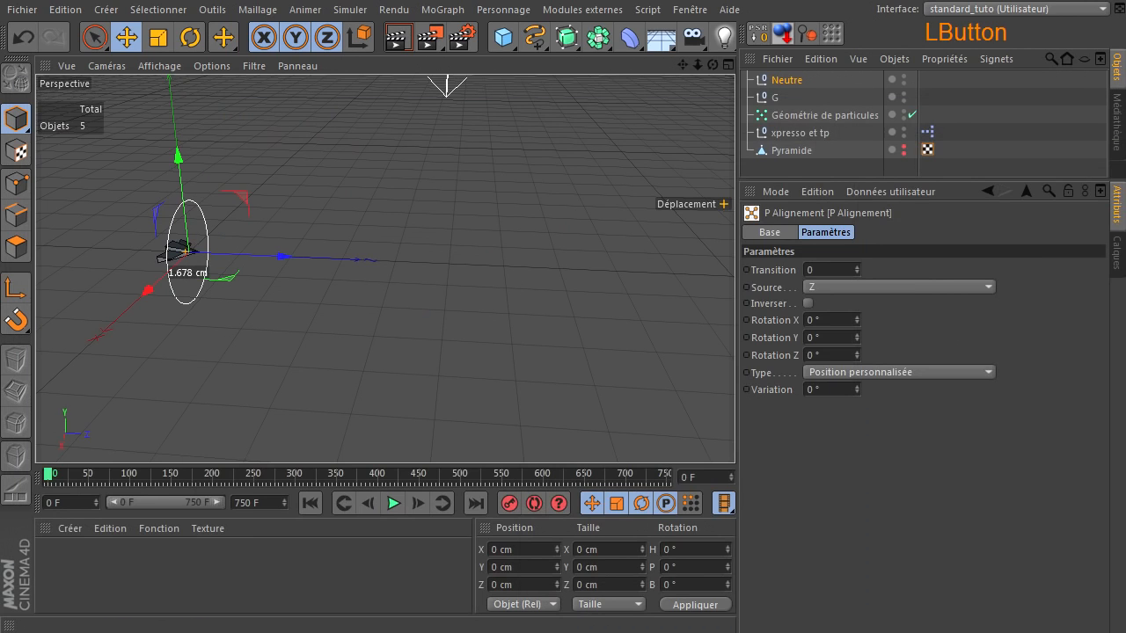
Step: Switch the alignment Type of the P Alignement node to Sans and back to Position personnalisée
{"action": "left_click", "coordinate": [870, 373]}
{"action": "left_click", "coordinate": [851, 517]}
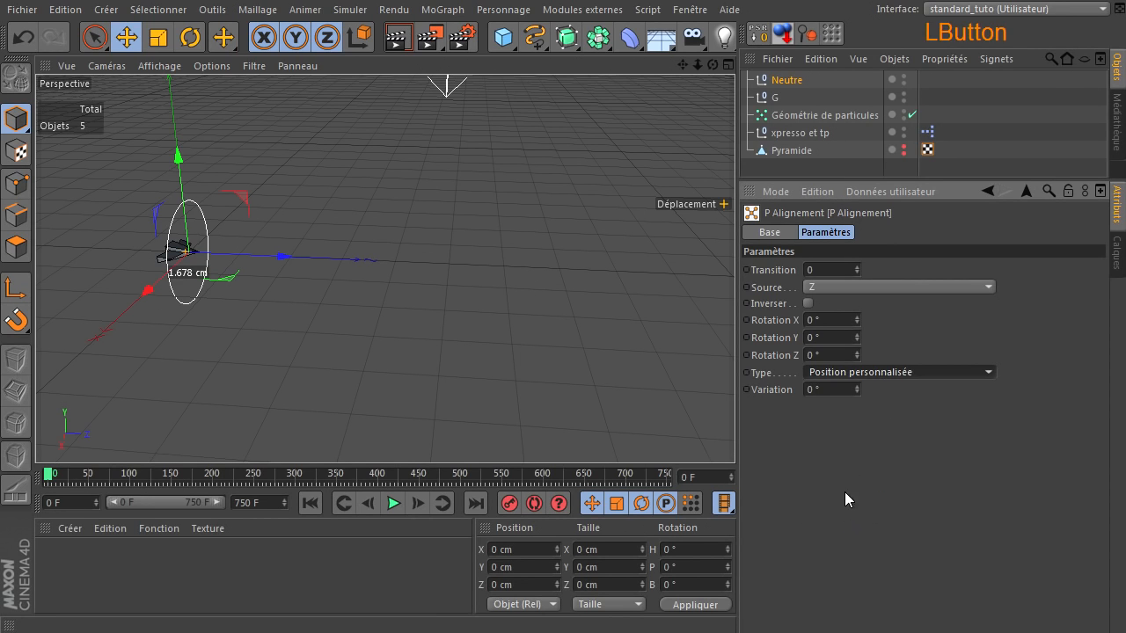
{"action": "left_click", "coordinate": [879, 372]}
{"action": "left_click", "coordinate": [877, 389]}
{"action": "left_click", "coordinate": [893, 374]}
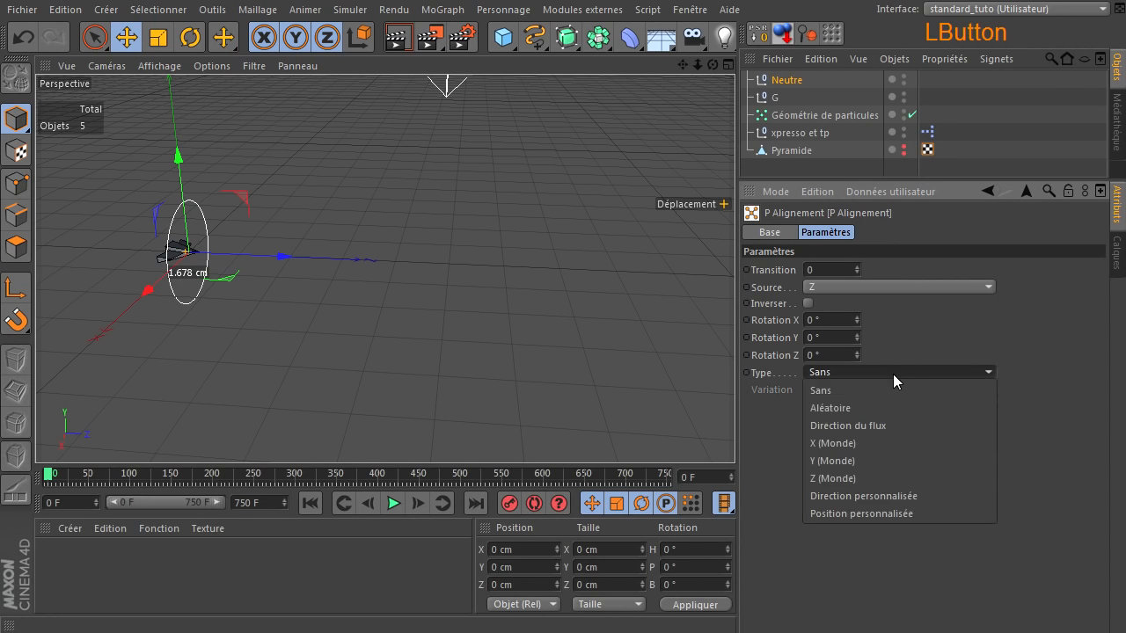
{"action": "left_click", "coordinate": [878, 514]}
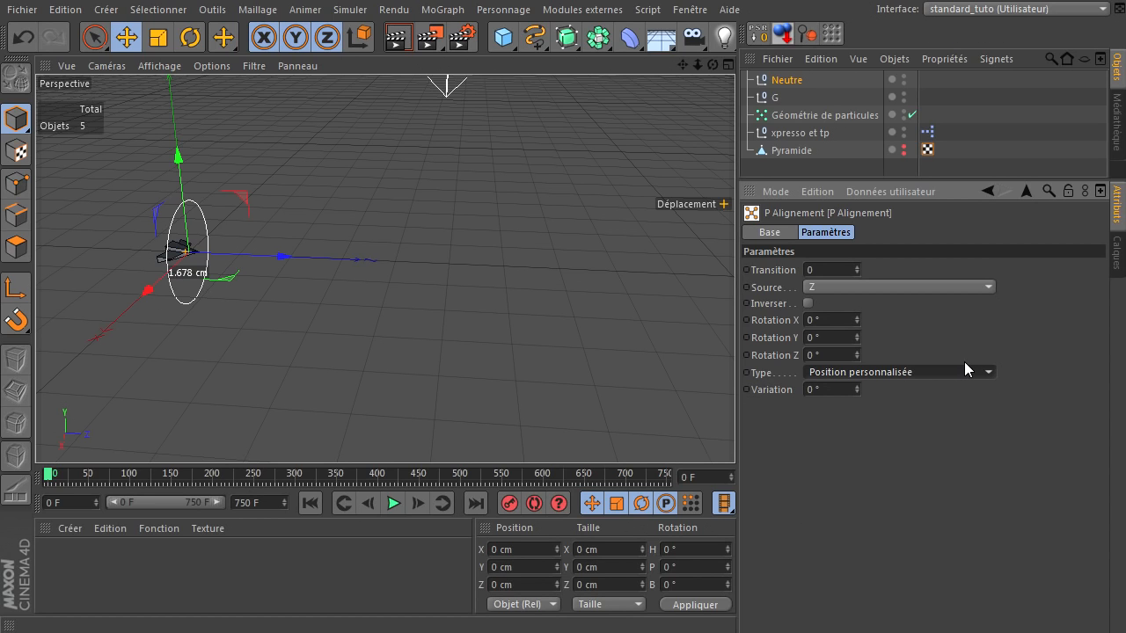
Step: Move the Neutre null to about Y 59 cm and Z 586 cm while playing the animation, and pause at frame 281
{"action": "left_click", "coordinate": [783, 80]}
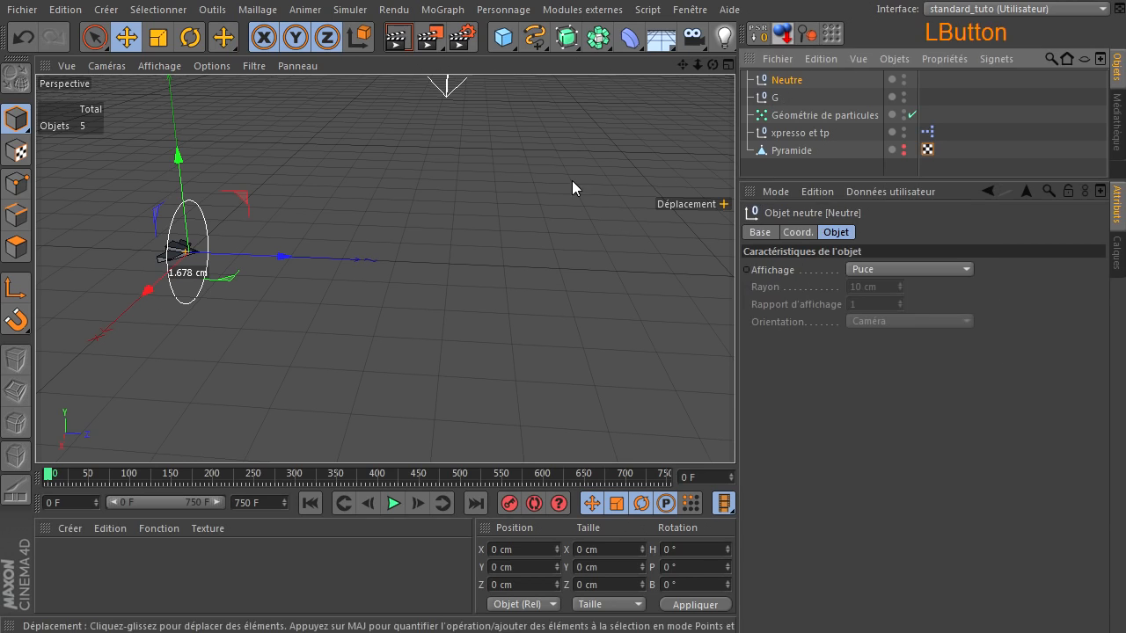
{"action": "left_click_drag", "start_coordinate": [264, 260], "coordinate": [571, 257]}
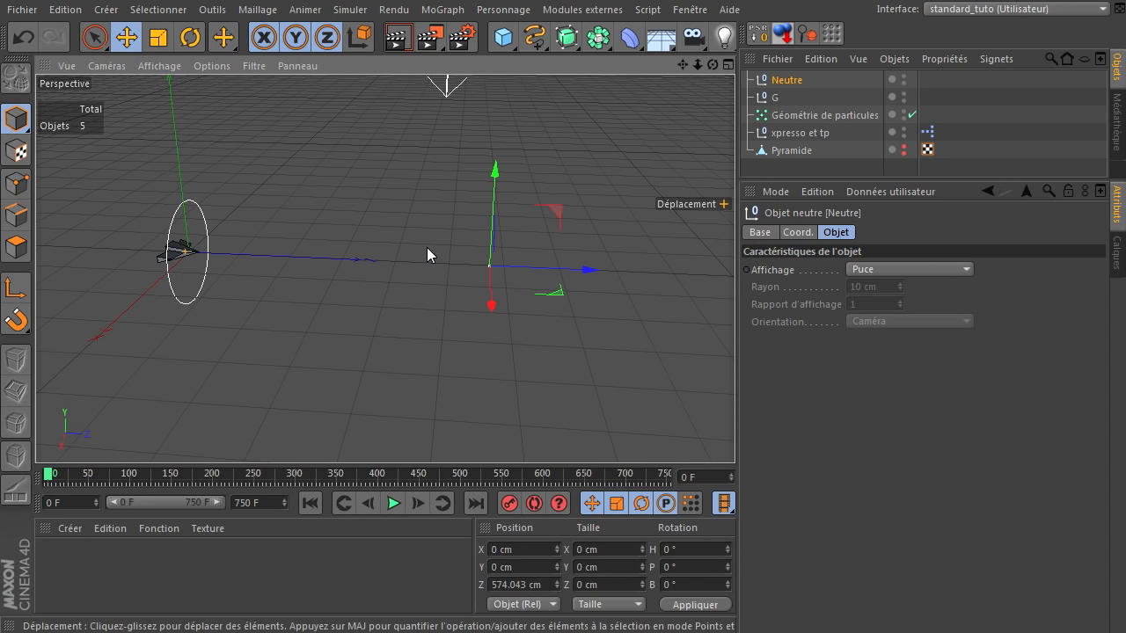
{"action": "left_click", "coordinate": [394, 504]}
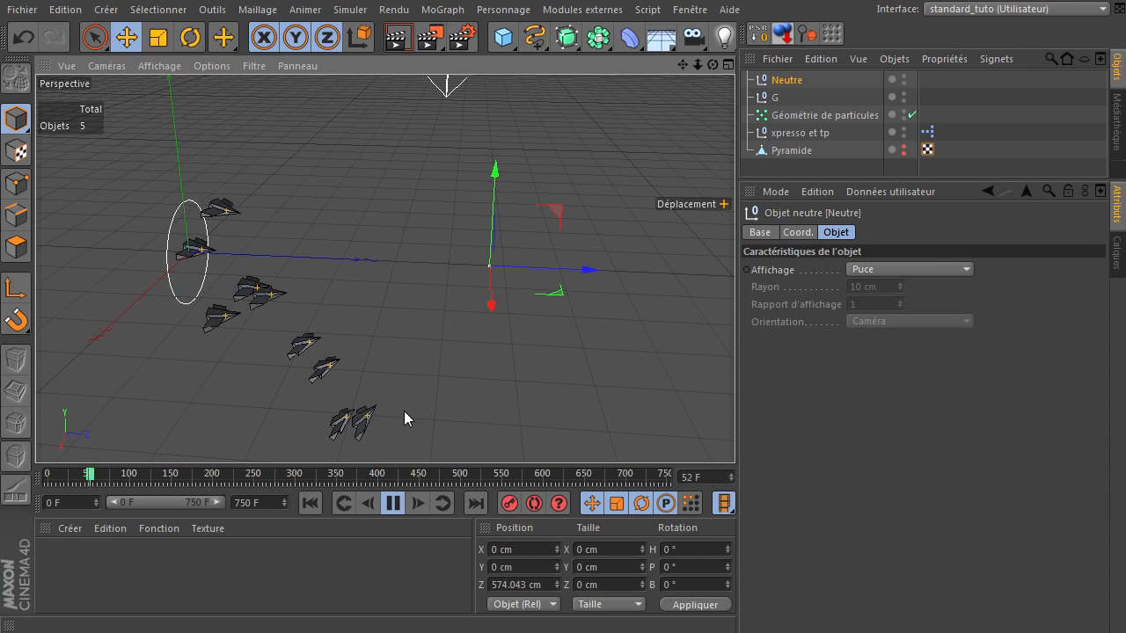
{"action": "left_click_drag", "start_coordinate": [559, 216], "coordinate": [573, 180]}
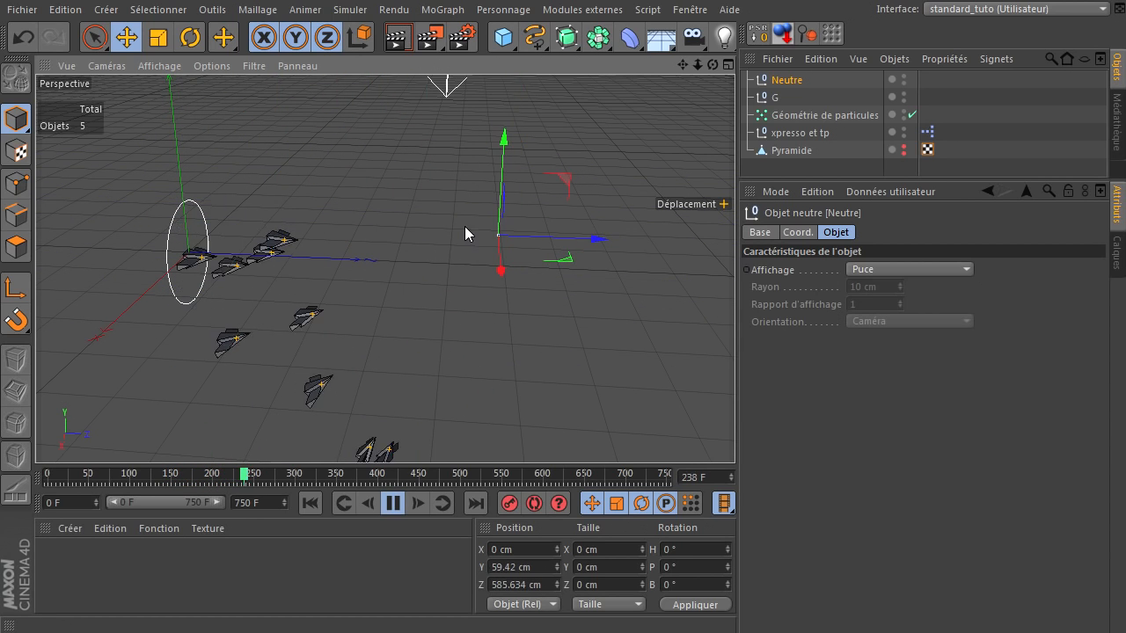
{"action": "left_click", "coordinate": [394, 504]}
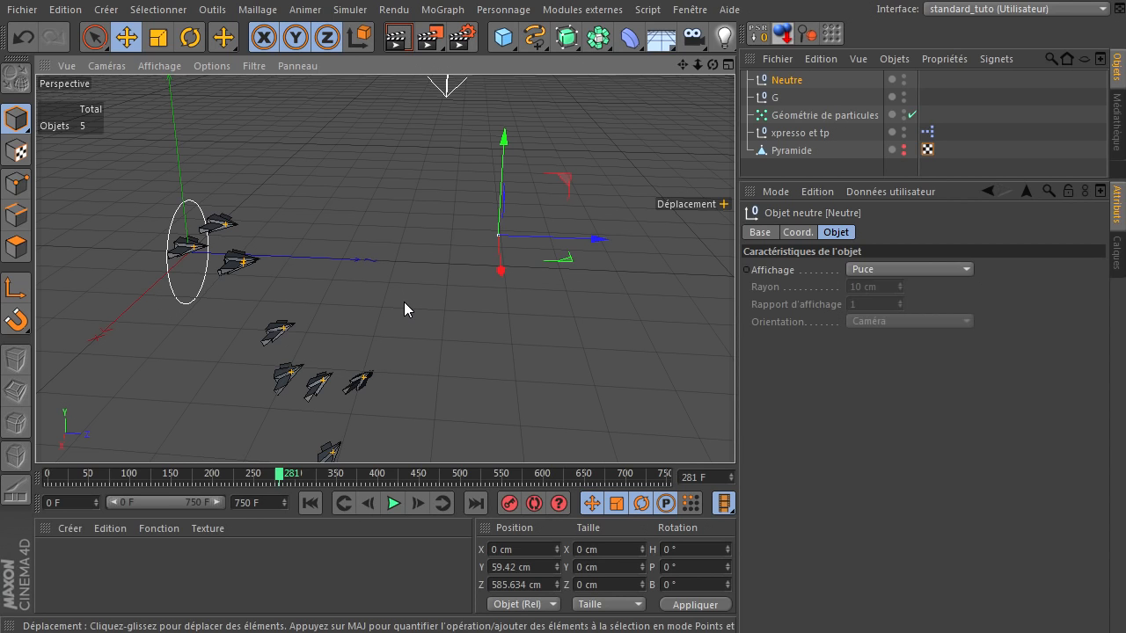
Step: Add a MoGraph Cloneur object to the scene and set its Mode to Objet
{"action": "scroll", "coordinate": [404, 299], "scroll_direction": "down", "scroll_amount": 5}
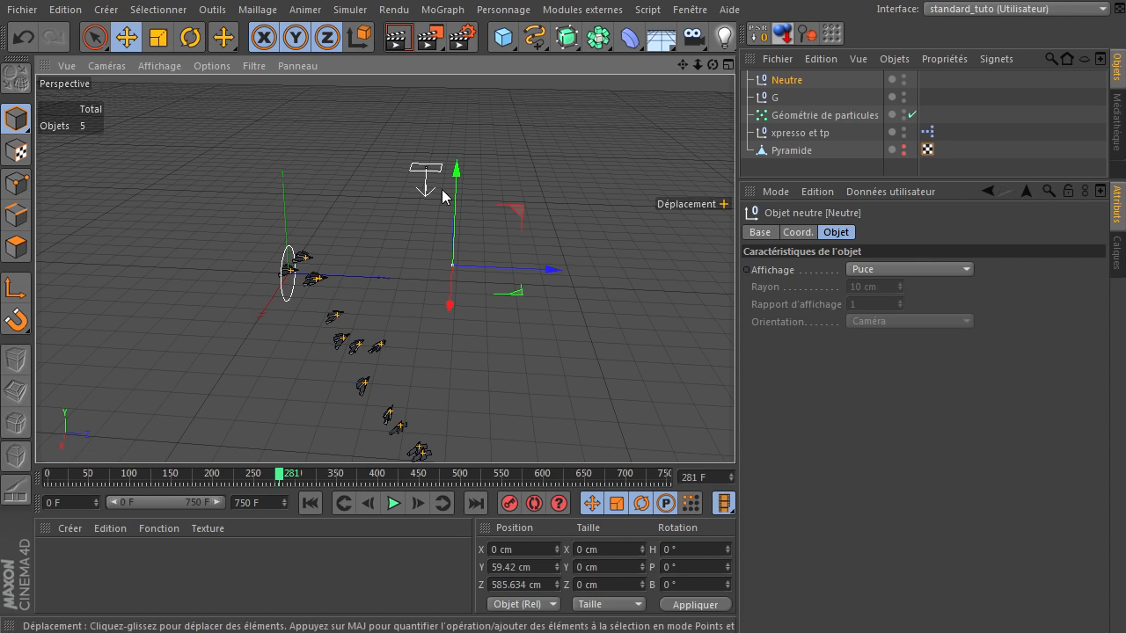
{"action": "left_click", "coordinate": [442, 11]}
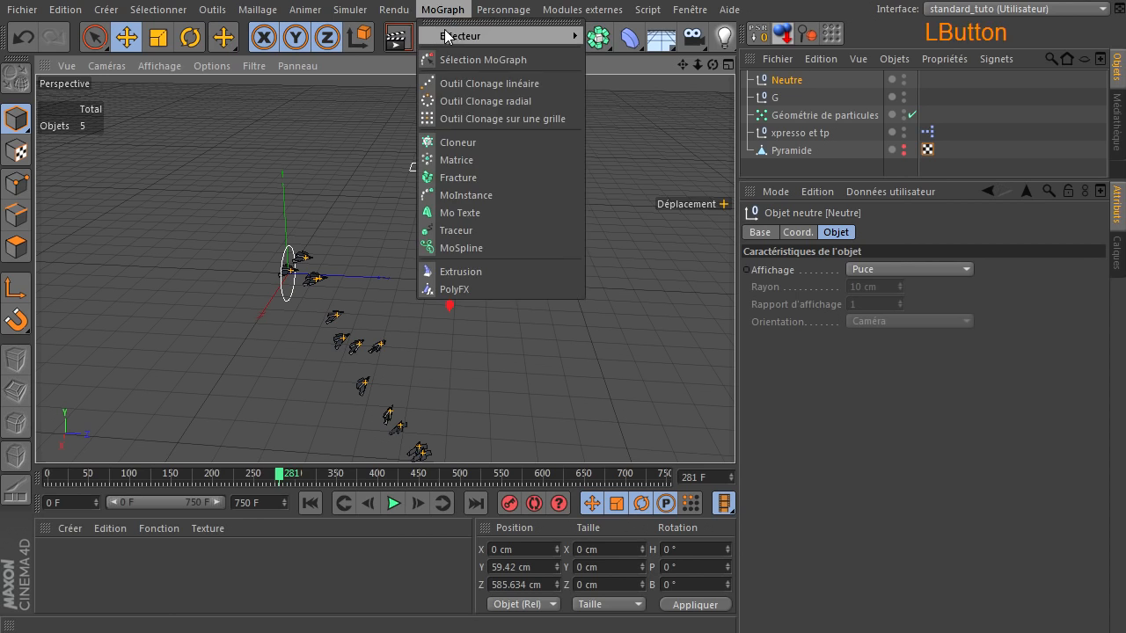
{"action": "left_click", "coordinate": [476, 140]}
{"action": "left_click", "coordinate": [853, 284]}
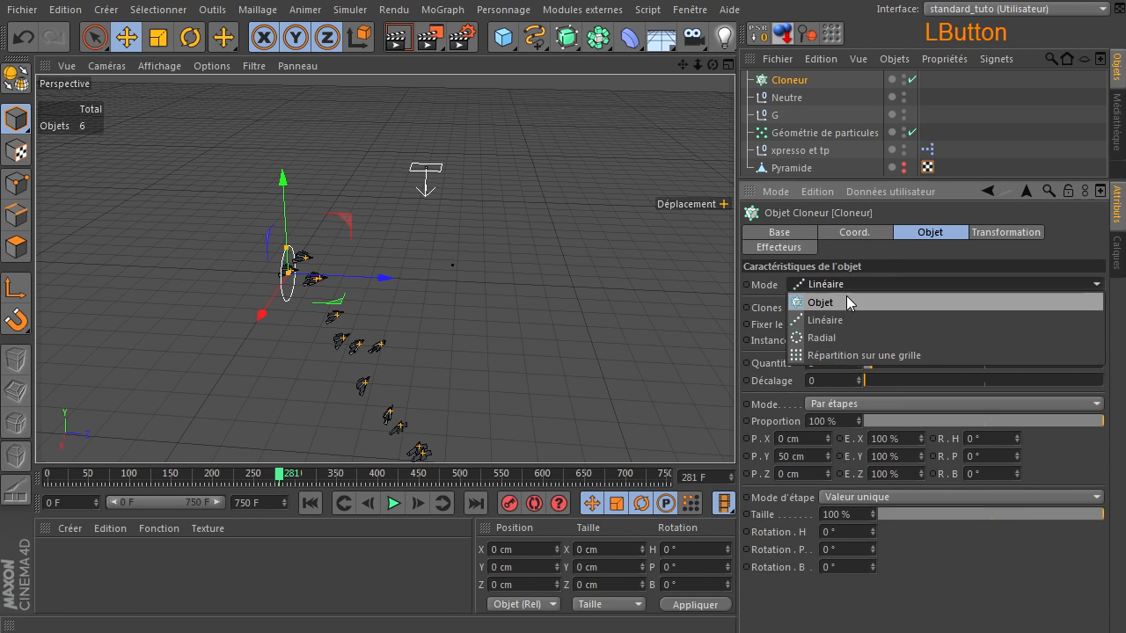
{"action": "left_click", "coordinate": [846, 296]}
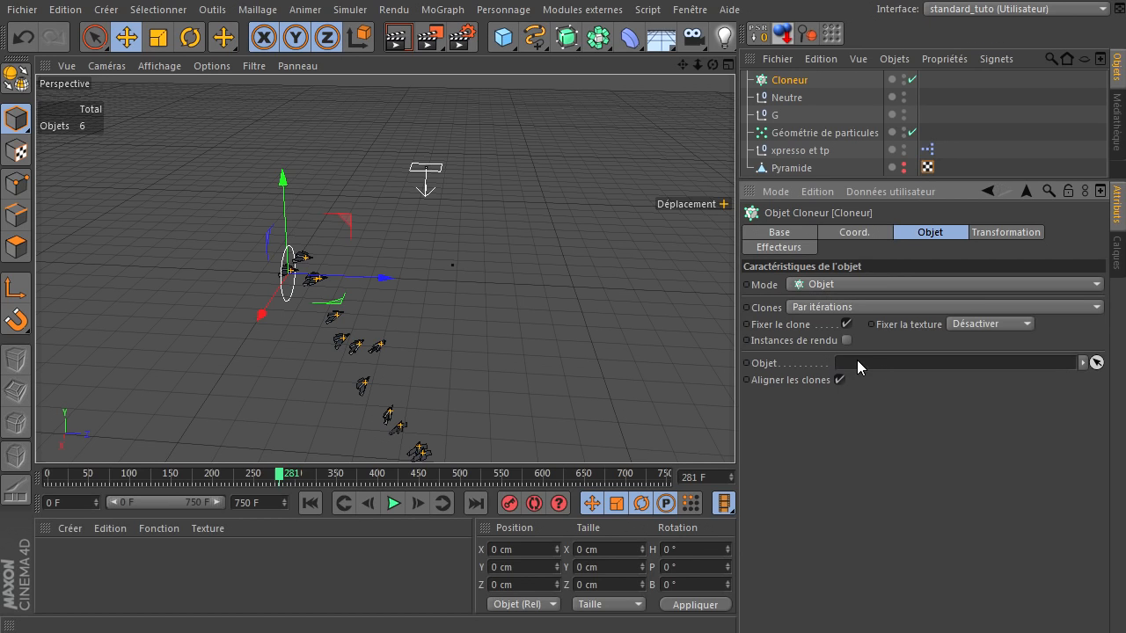
Step: Bring up the Thinking Particles settings and assign particle group A as the Cloneur's Objet
{"action": "left_click", "coordinate": [345, 10]}
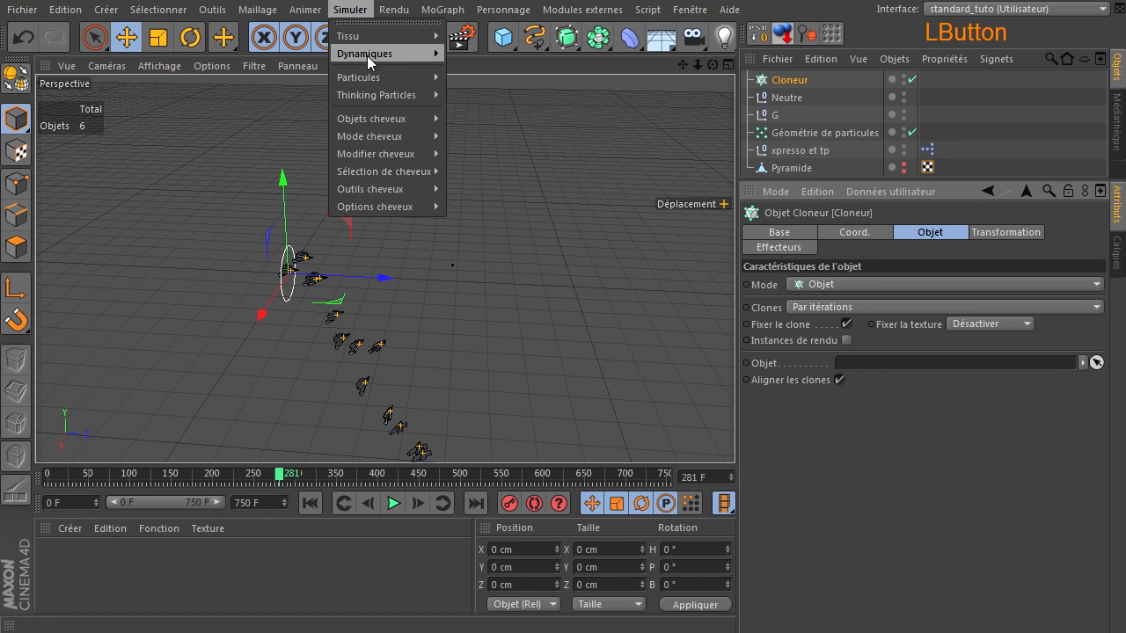
{"action": "mouse_move", "coordinate": [369, 94]}
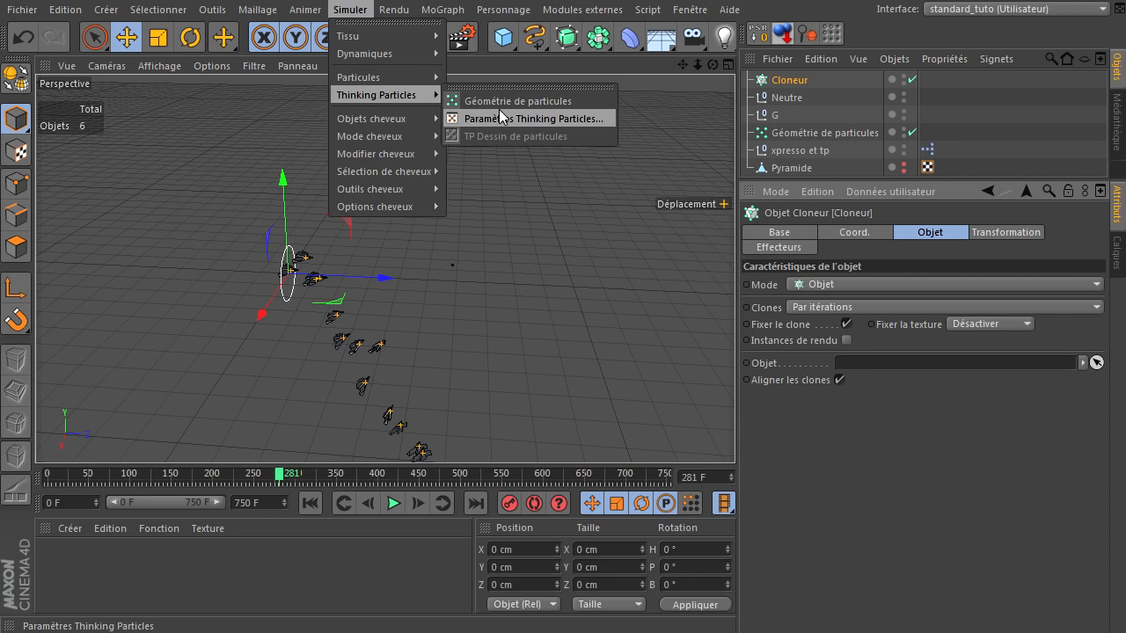
{"action": "left_click", "coordinate": [502, 117]}
{"action": "left_click", "coordinate": [170, 308]}
{"action": "left_click_drag", "start_coordinate": [804, 380], "coordinate": [897, 365]}
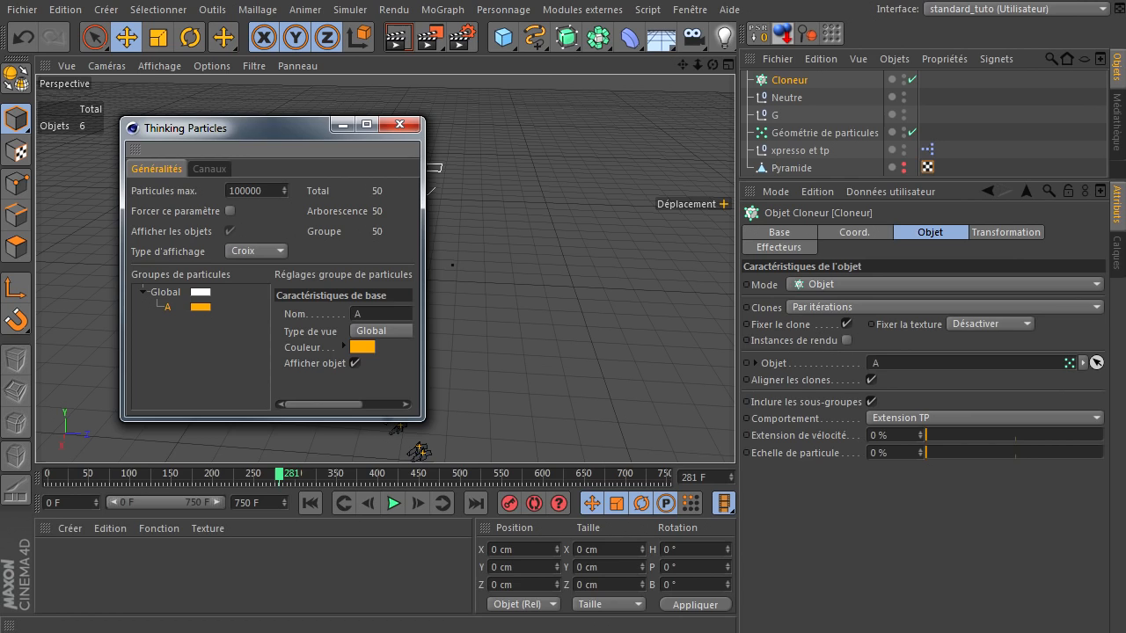
Step: Delete the P Forme node from the XPresso graph and close the Thinking Particles settings
{"action": "double_click", "coordinate": [927, 149]}
{"action": "left_click_drag", "start_coordinate": [918, 145], "coordinate": [726, 86]}
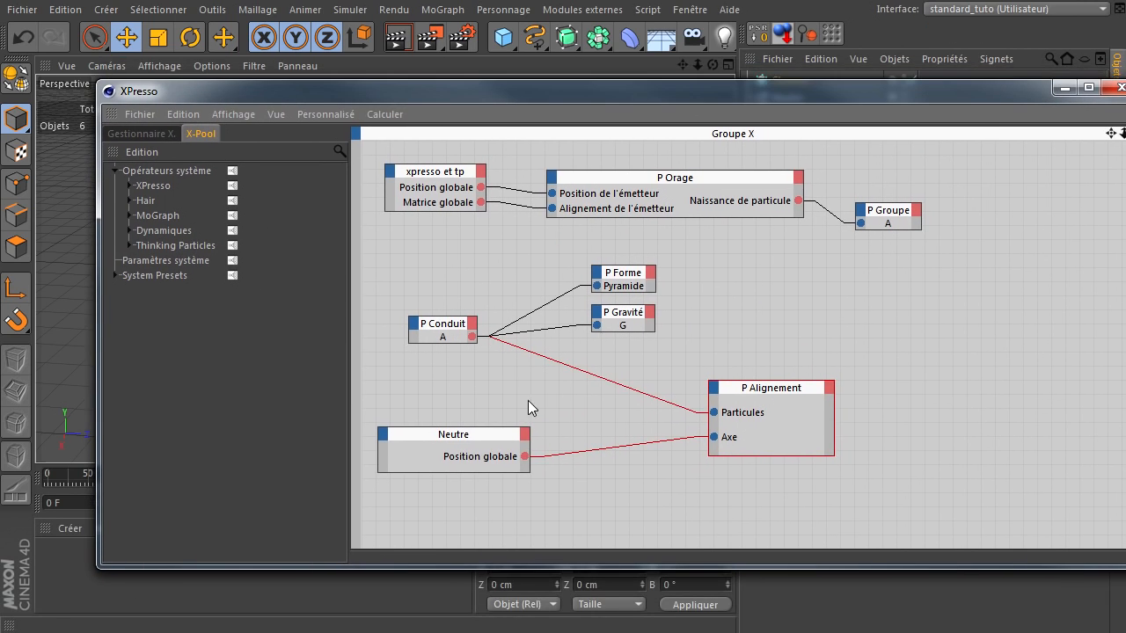
{"action": "left_click", "coordinate": [628, 273]}
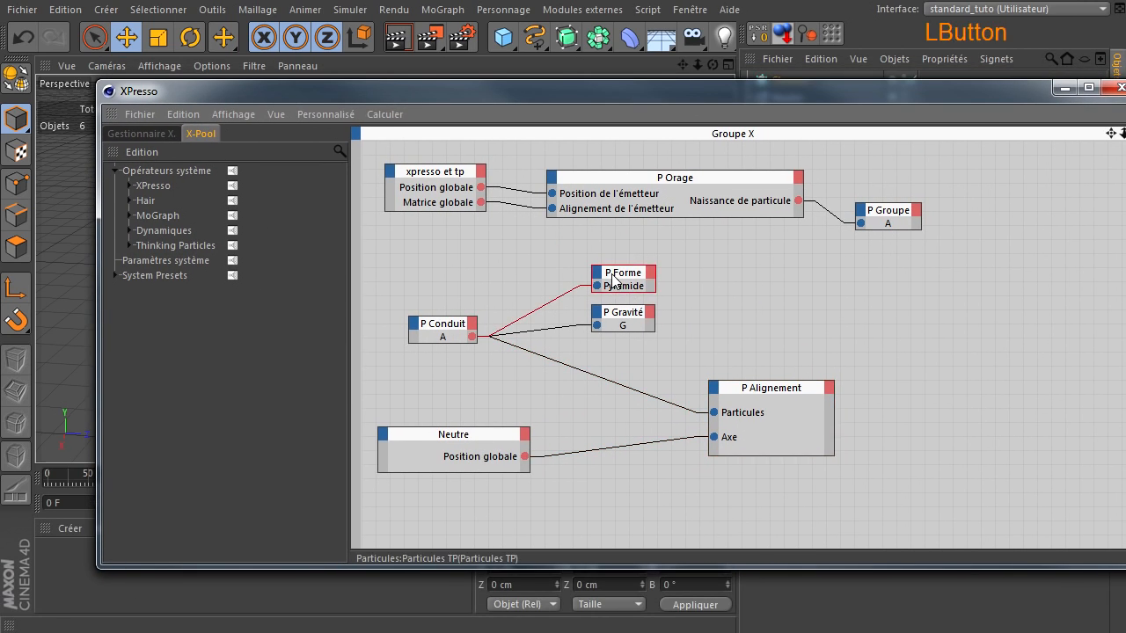
{"action": "key", "text": "Delete"}
{"action": "left_click_drag", "start_coordinate": [551, 89], "coordinate": [1125, 123]}
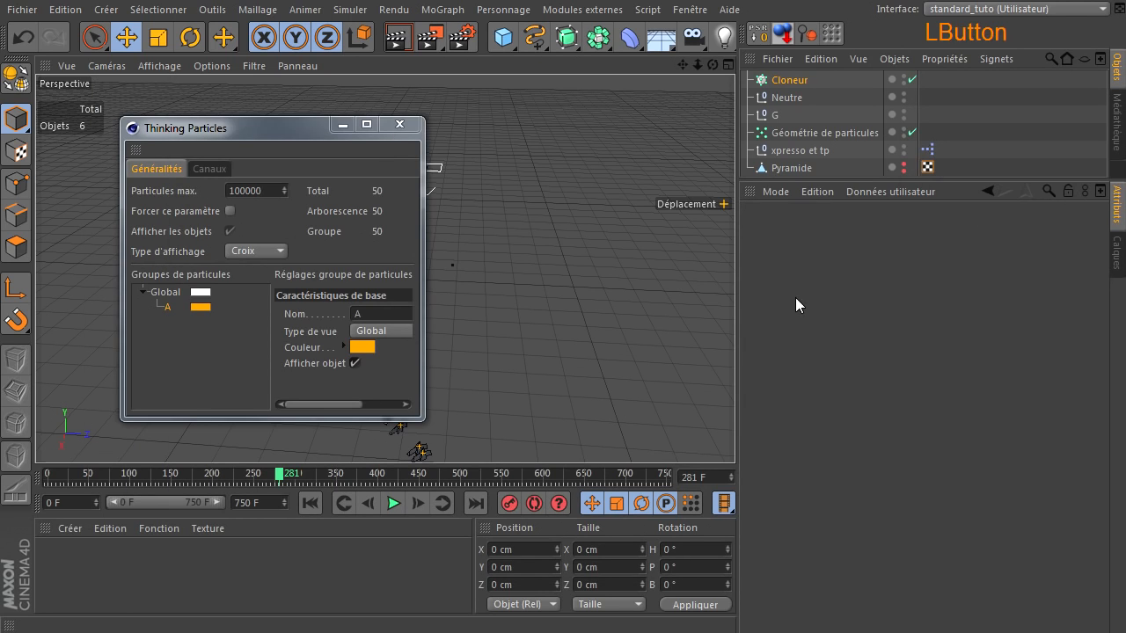
{"action": "left_click", "coordinate": [400, 124]}
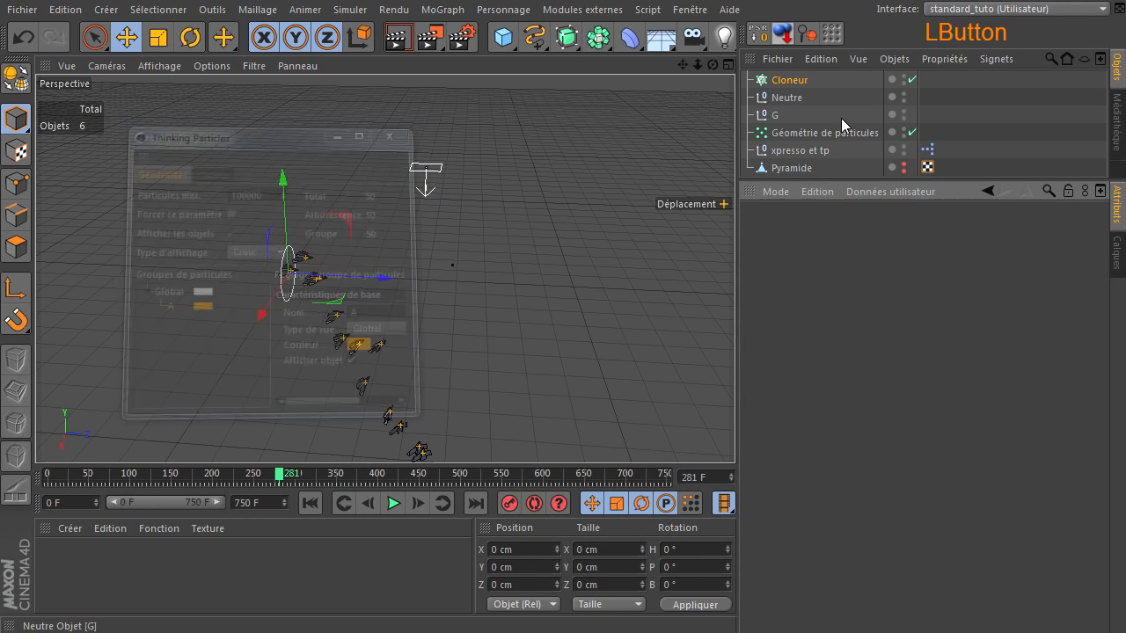
Step: Make Pyramide a child of the Cloneur and replay the animation from the first frame, pausing at frame 32
{"action": "left_click", "coordinate": [783, 167]}
{"action": "left_click_drag", "start_coordinate": [777, 98], "coordinate": [775, 80]}
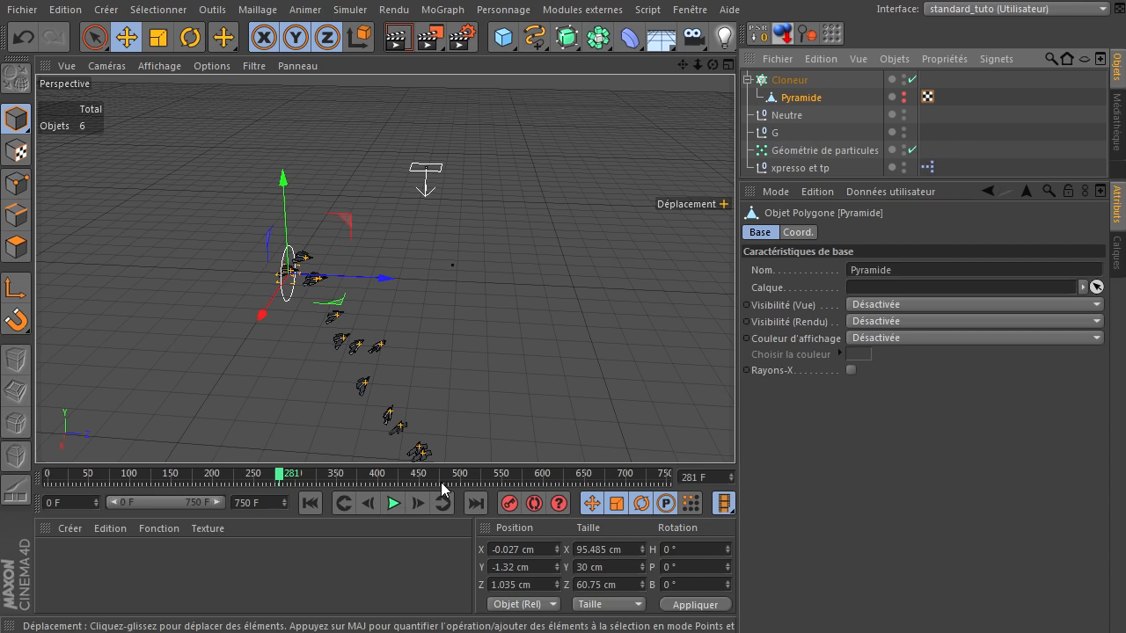
{"action": "left_click", "coordinate": [309, 502]}
{"action": "left_click", "coordinate": [394, 503]}
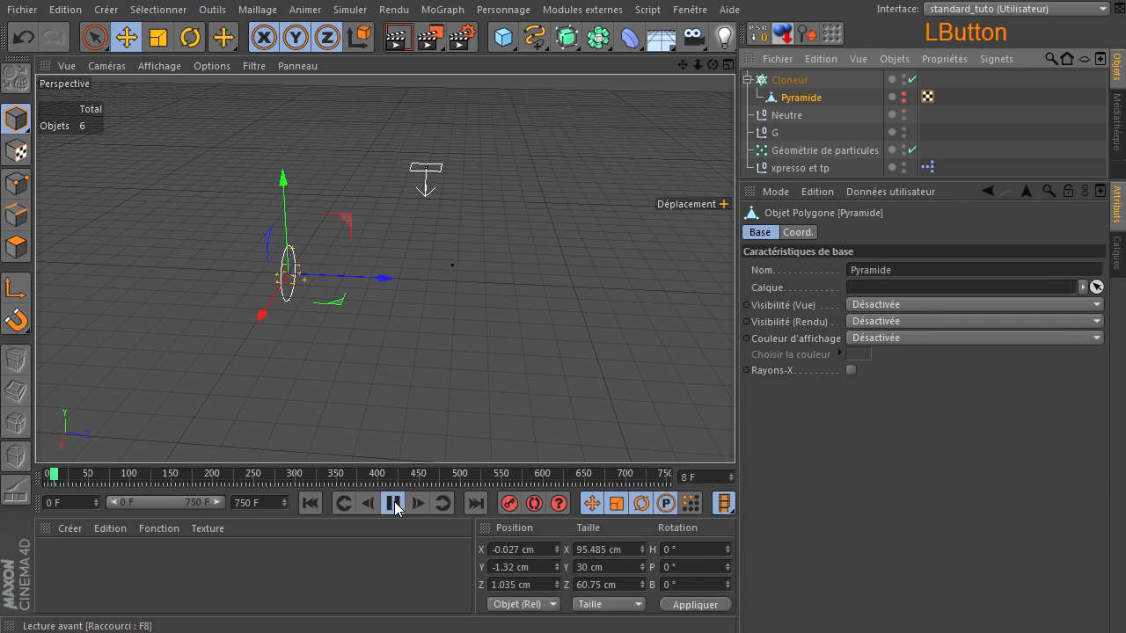
{"action": "left_click", "coordinate": [394, 503]}
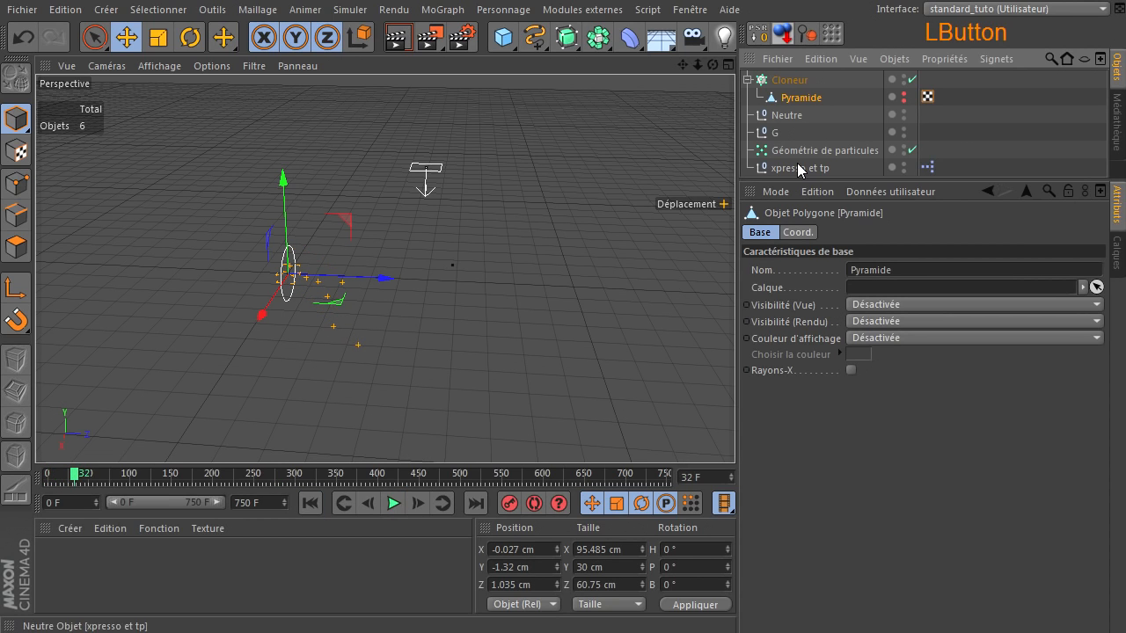
Step: Restore Pyramide's default visibility in view and render, and move it away to about X 227, Y -68, Z -1655 cm
{"action": "scroll", "coordinate": [243, 315], "scroll_direction": "up", "scroll_amount": 5}
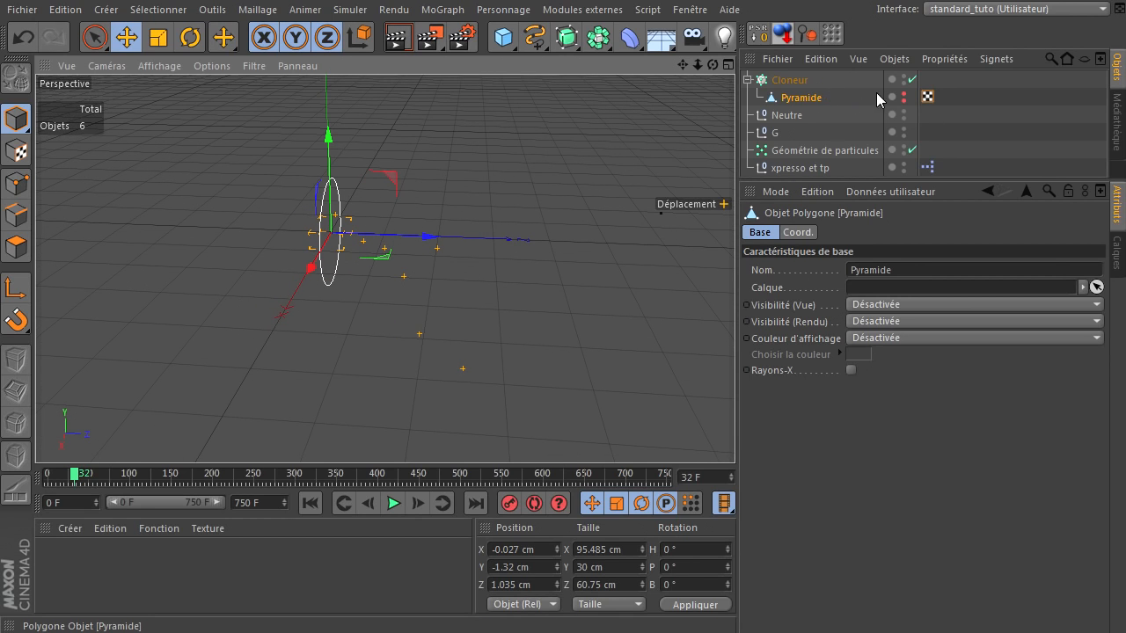
{"action": "left_click", "coordinate": [904, 95]}
{"action": "left_click", "coordinate": [904, 104]}
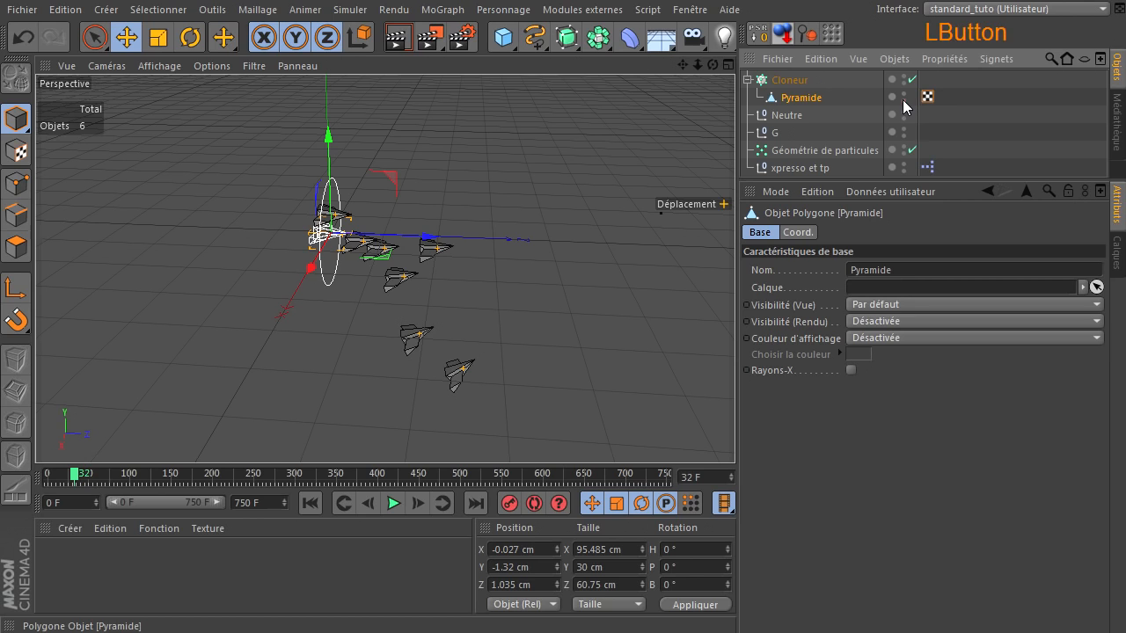
{"action": "left_click", "coordinate": [774, 102]}
{"action": "left_click_drag", "start_coordinate": [420, 235], "coordinate": [832, 431]}
Step: Replay the cloned ships' animation from the first frame and pause at frame 386
{"action": "left_click", "coordinate": [308, 503]}
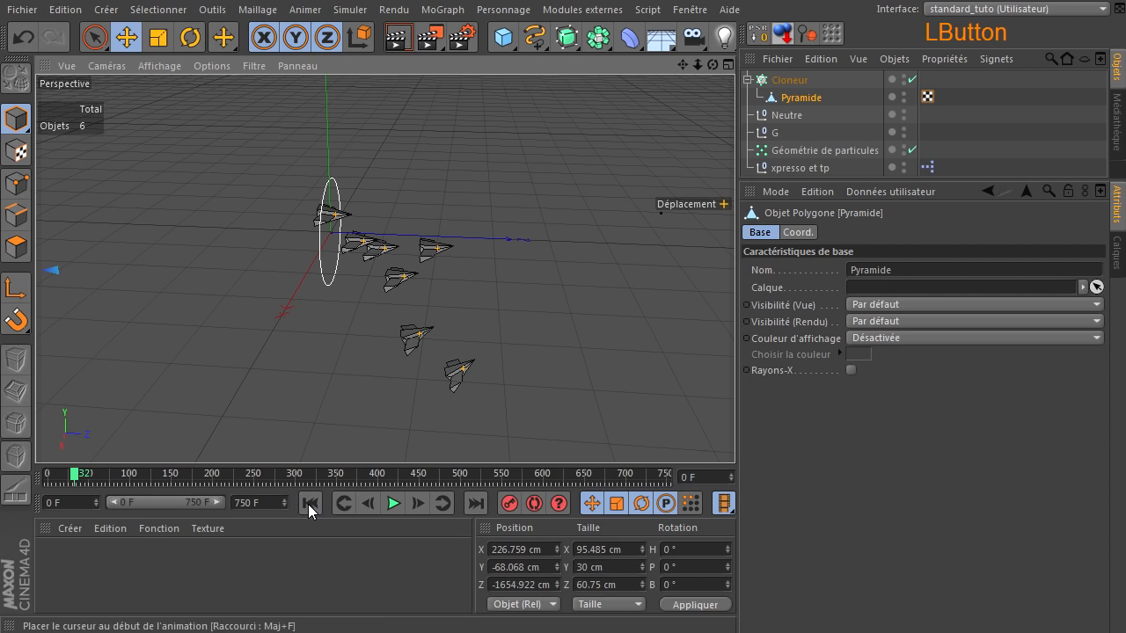
{"action": "left_click", "coordinate": [394, 503]}
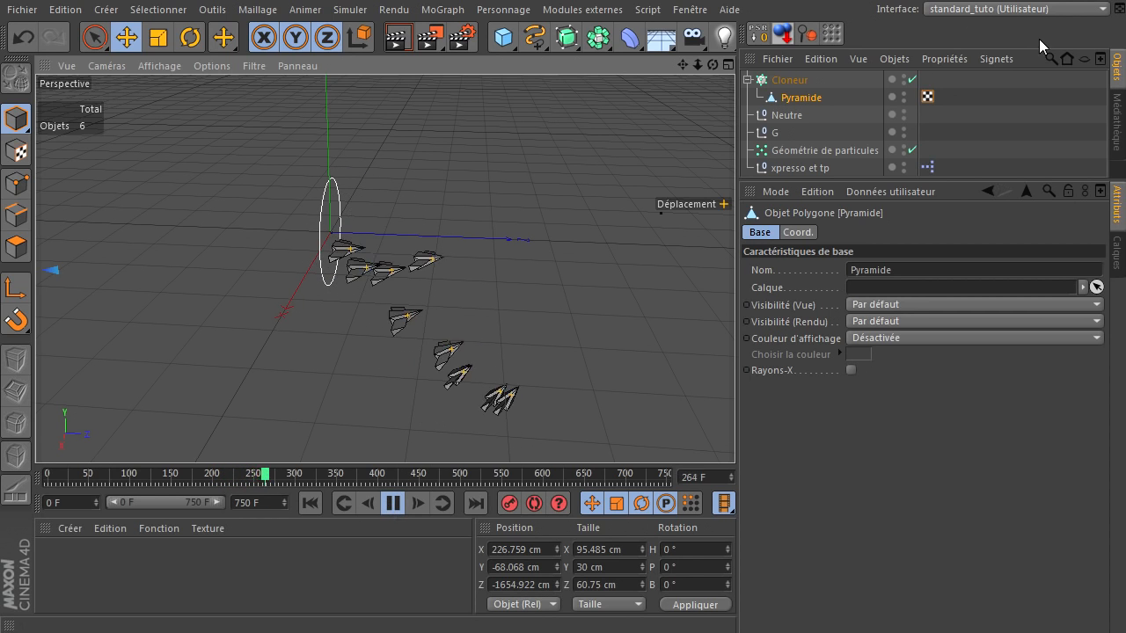
{"action": "left_click", "coordinate": [394, 504]}
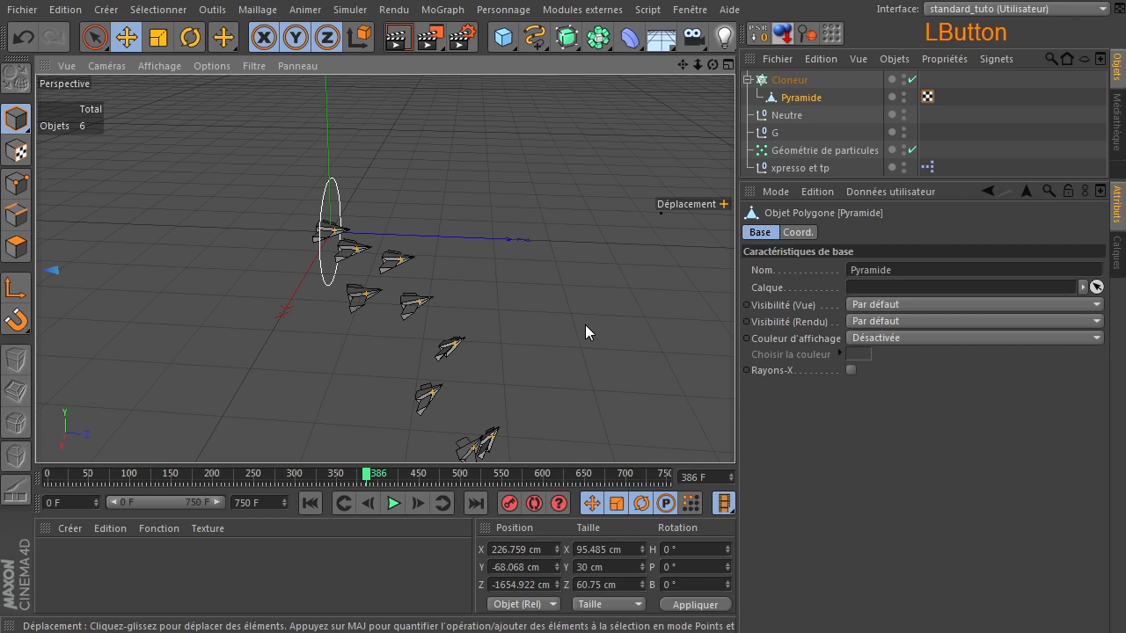
Step: Bring up the XPresso editor, select the P Alignement node to show its parameters, and put the editor away
{"action": "left_click_drag", "start_coordinate": [479, 632], "coordinate": [629, 82]}
{"action": "left_click_drag", "start_coordinate": [738, 379], "coordinate": [686, 374]}
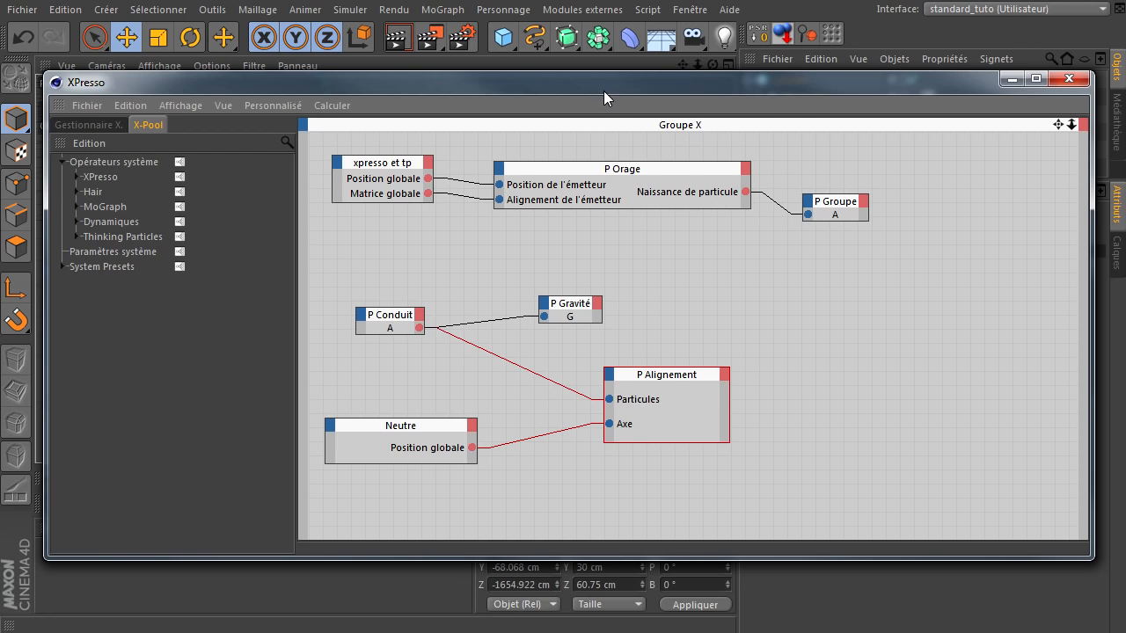
{"action": "left_click_drag", "start_coordinate": [603, 91], "coordinate": [1125, 130]}
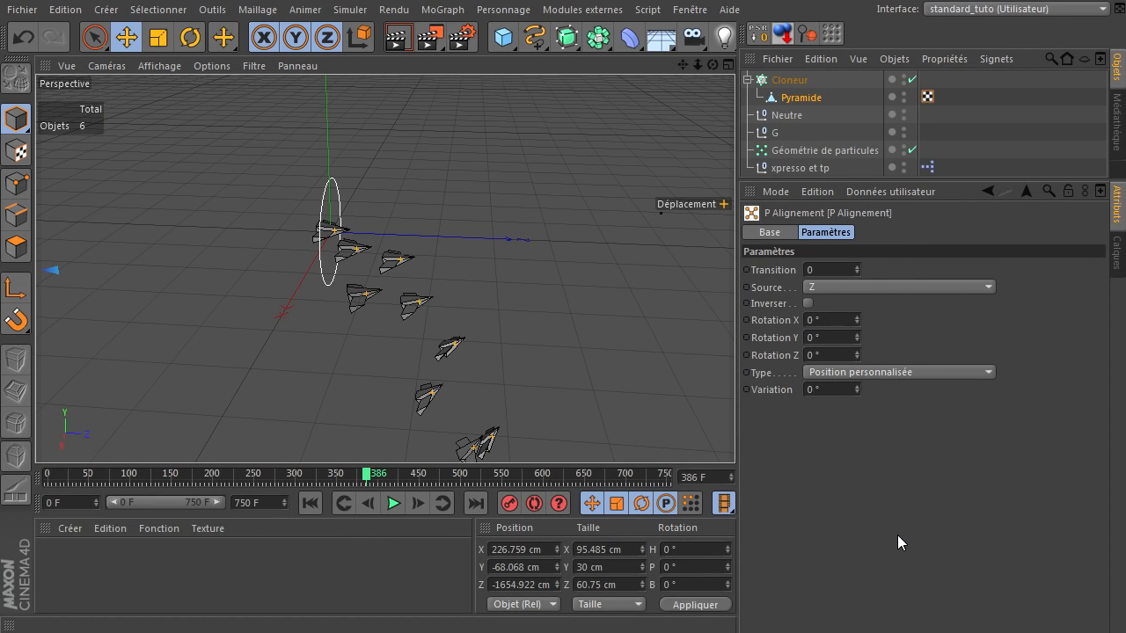